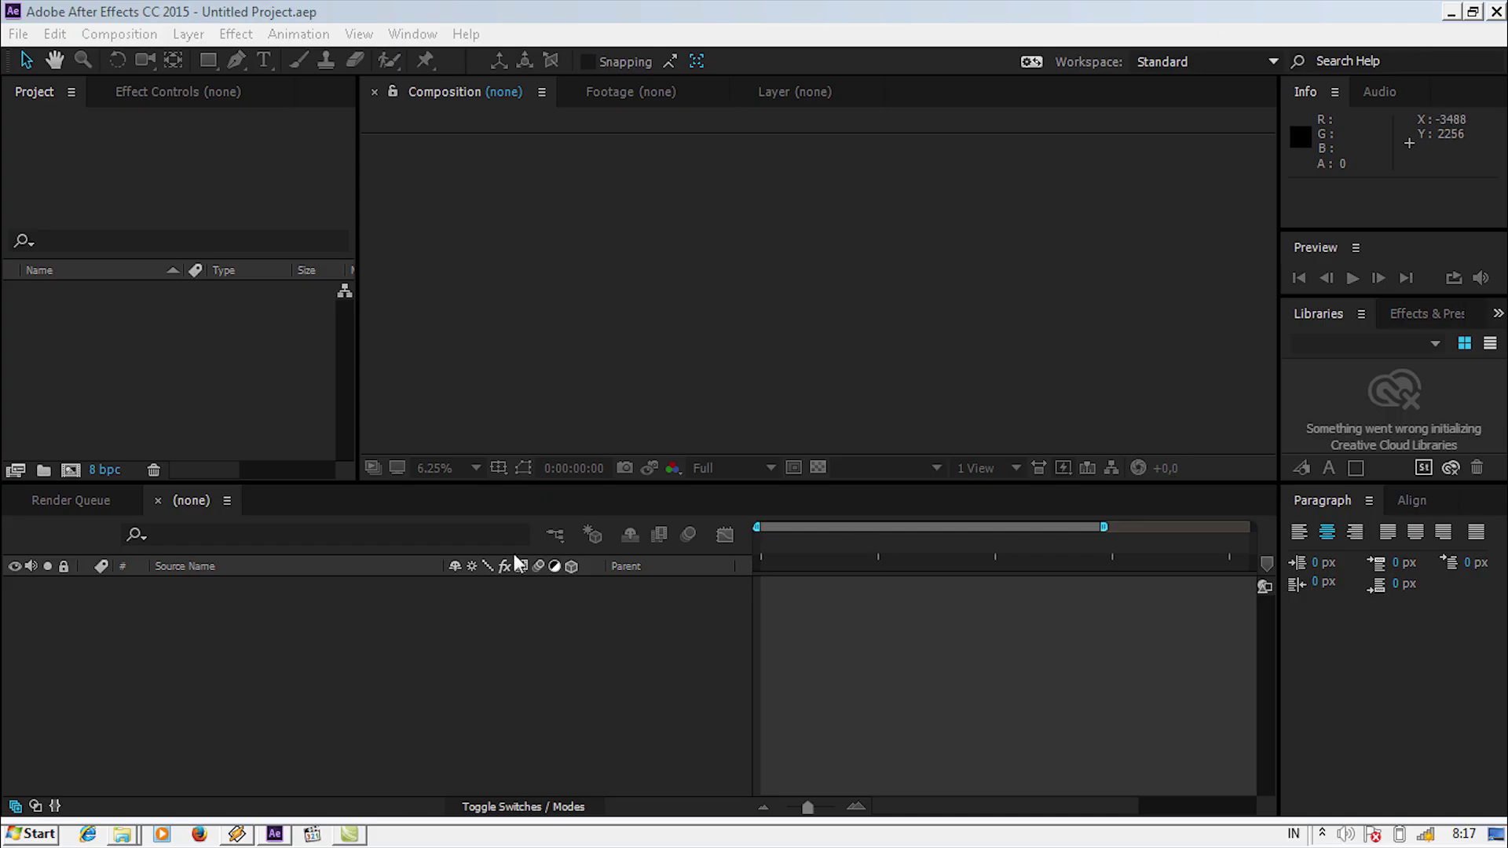
Show the open Windows Explorer folder windows, Documents and preset, from the taskbar
left_click(130, 839)
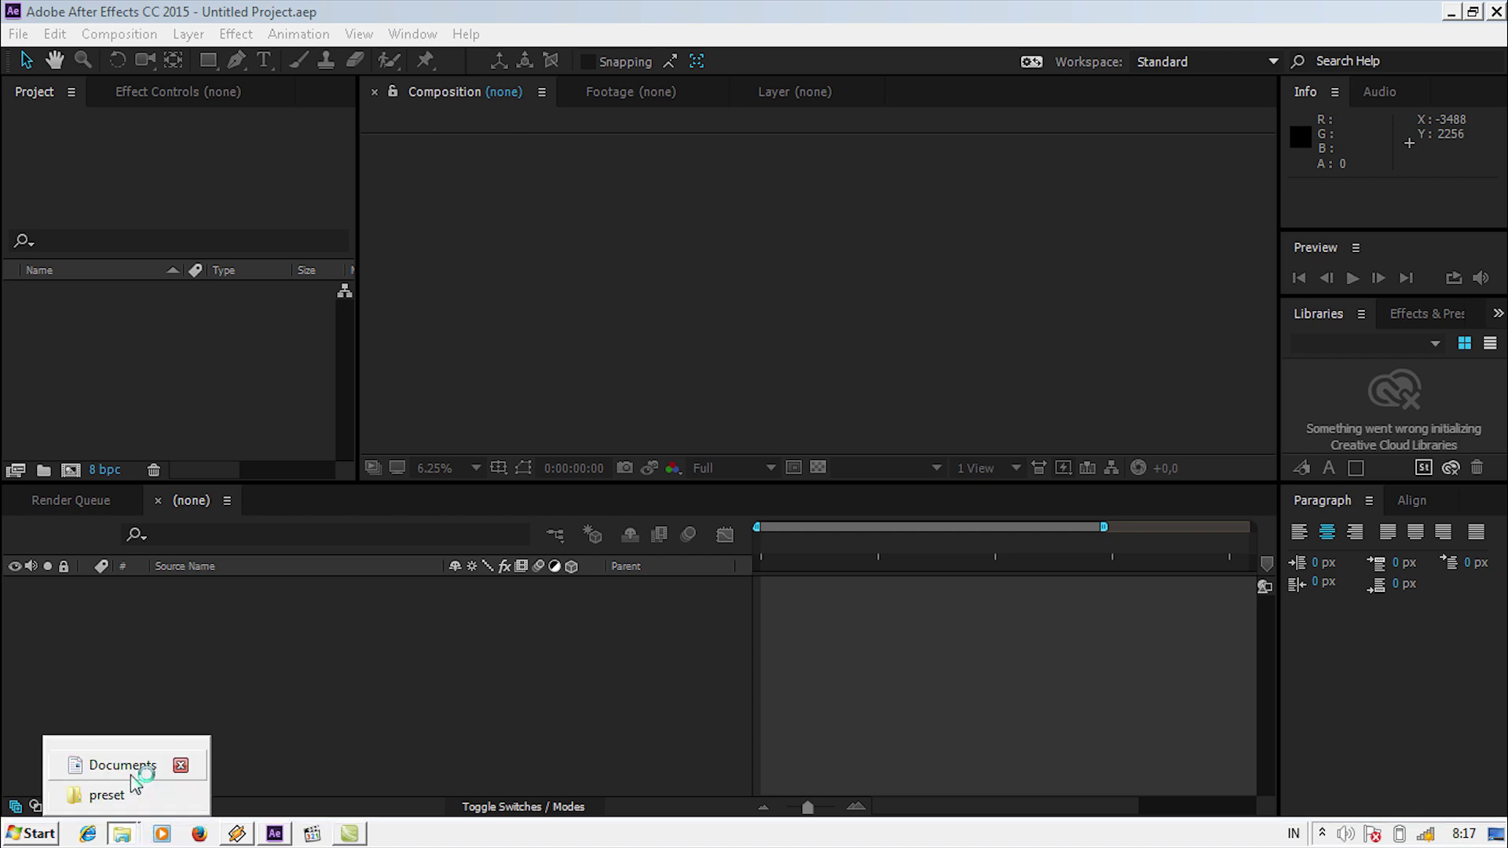
Drag perlo.psd from the preset folder into the Project panel, importing it as a Composition
left_click(128, 795)
left_click_drag(340, 392, 260, 393)
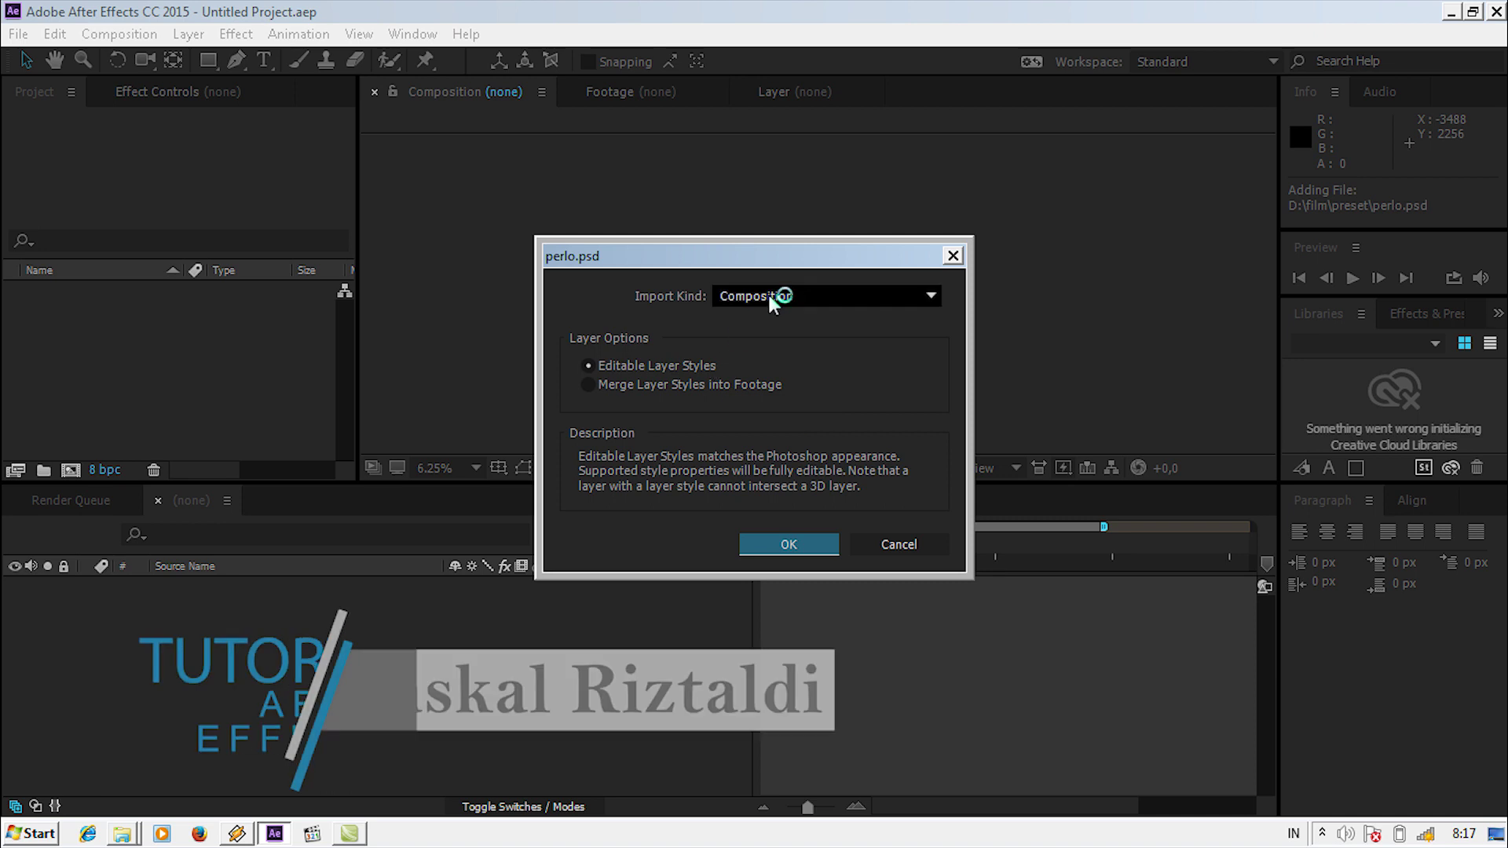
left_click(774, 295)
left_click(803, 341)
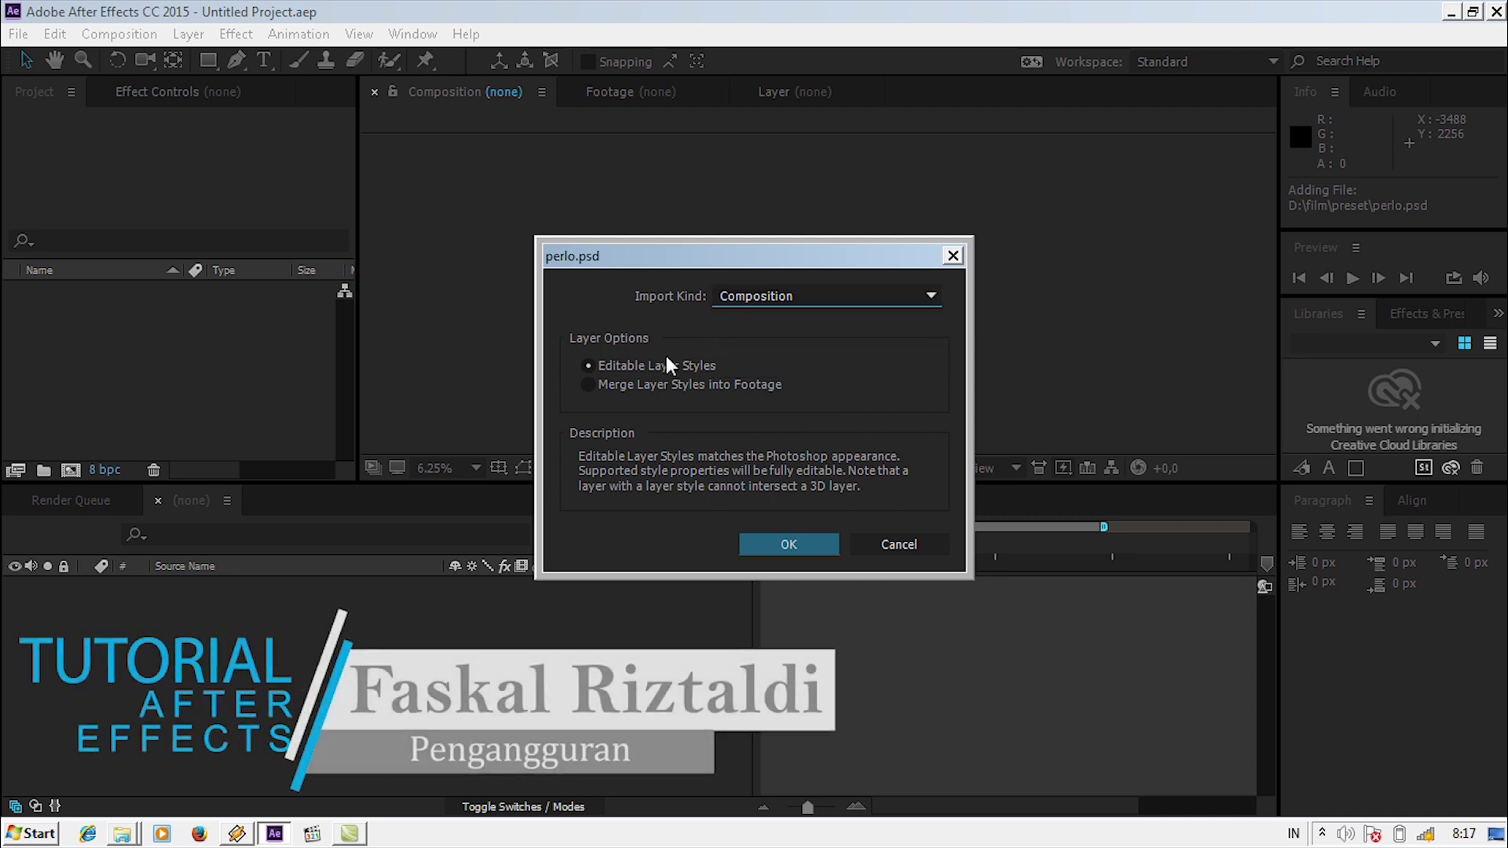
Import perlo.psd as a composition and build a new comp from the Darsimin/perlo.psd layer
left_click(787, 544)
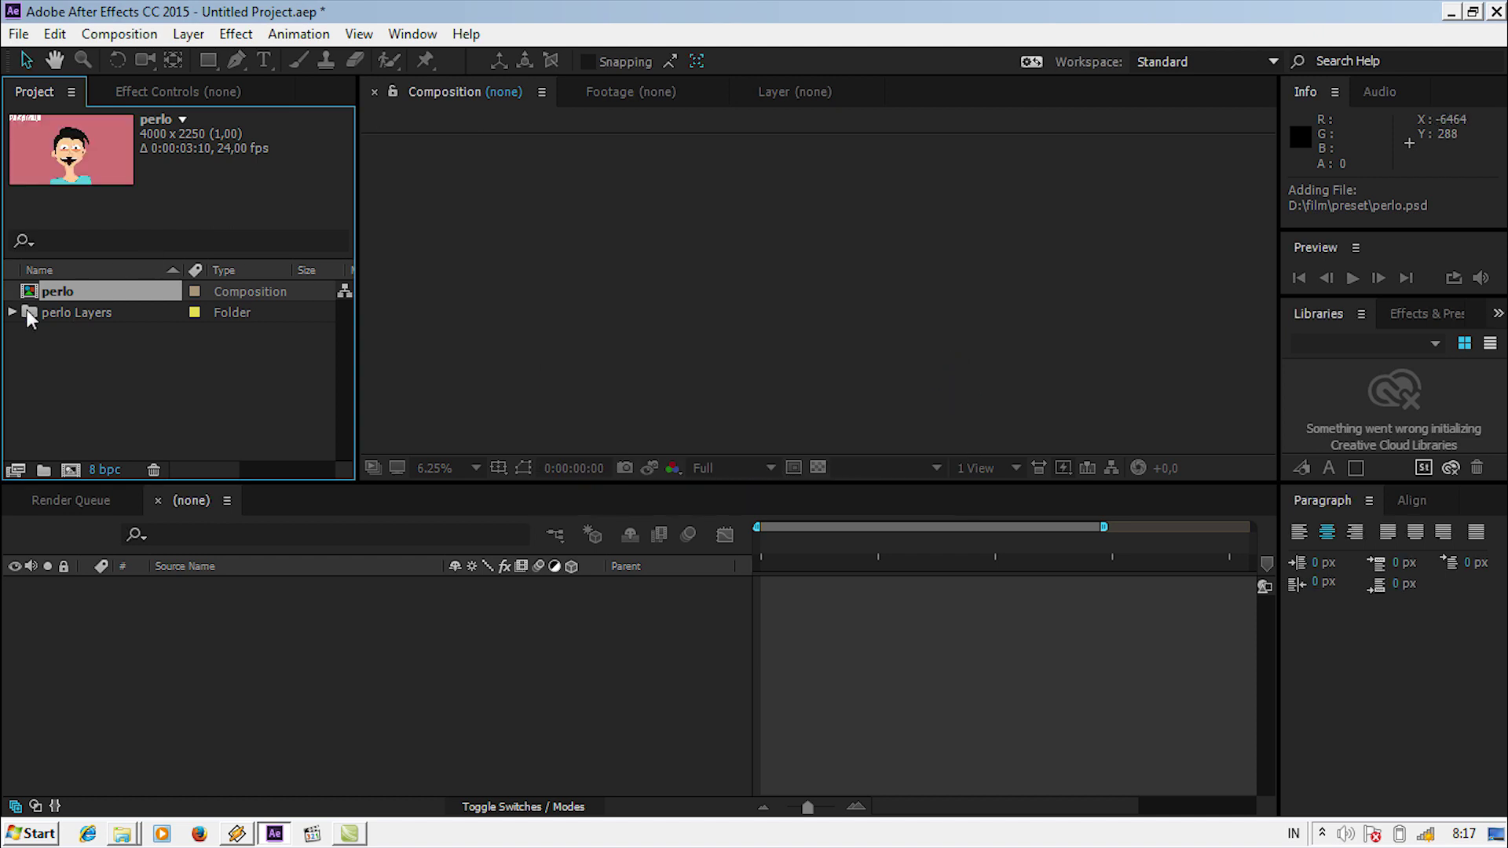
left_click(13, 312)
left_click(144, 331)
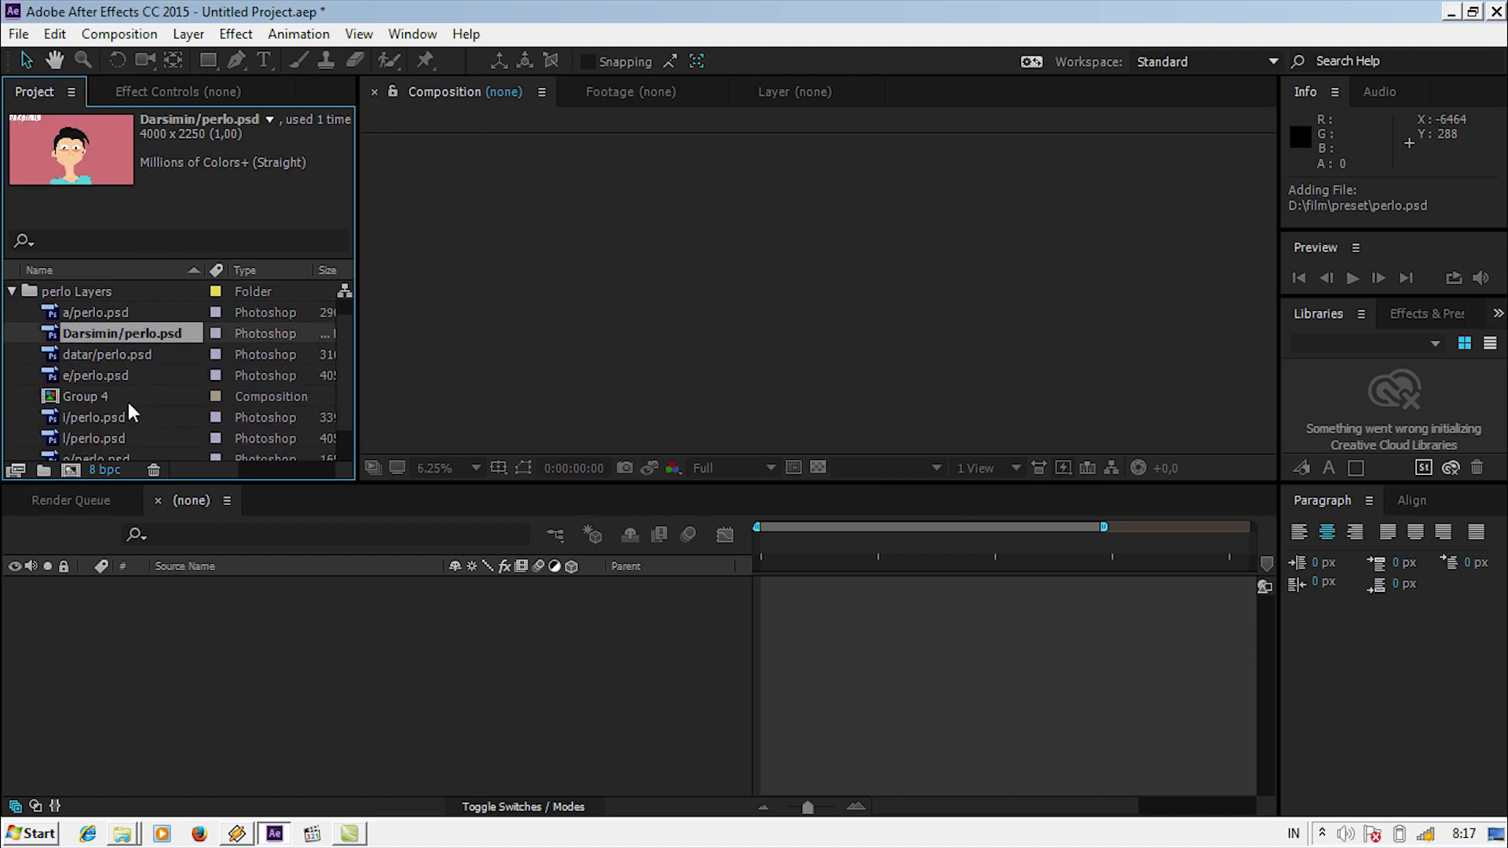
left_click(129, 399)
scroll(133, 405, "down", 2)
scroll(149, 353, "up", 4)
left_click(168, 355)
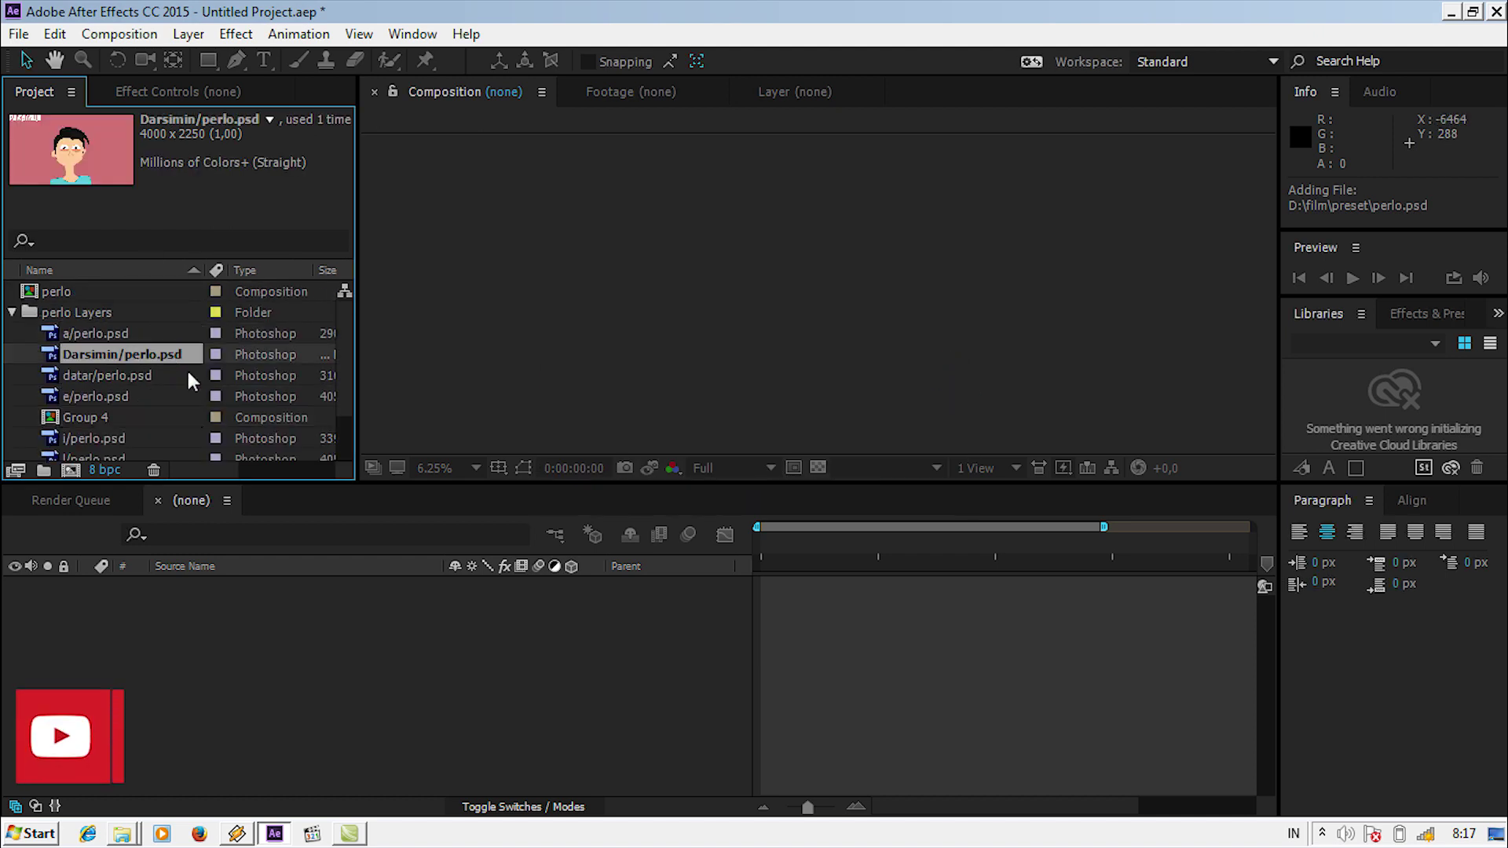
left_click_drag(177, 350, 190, 597)
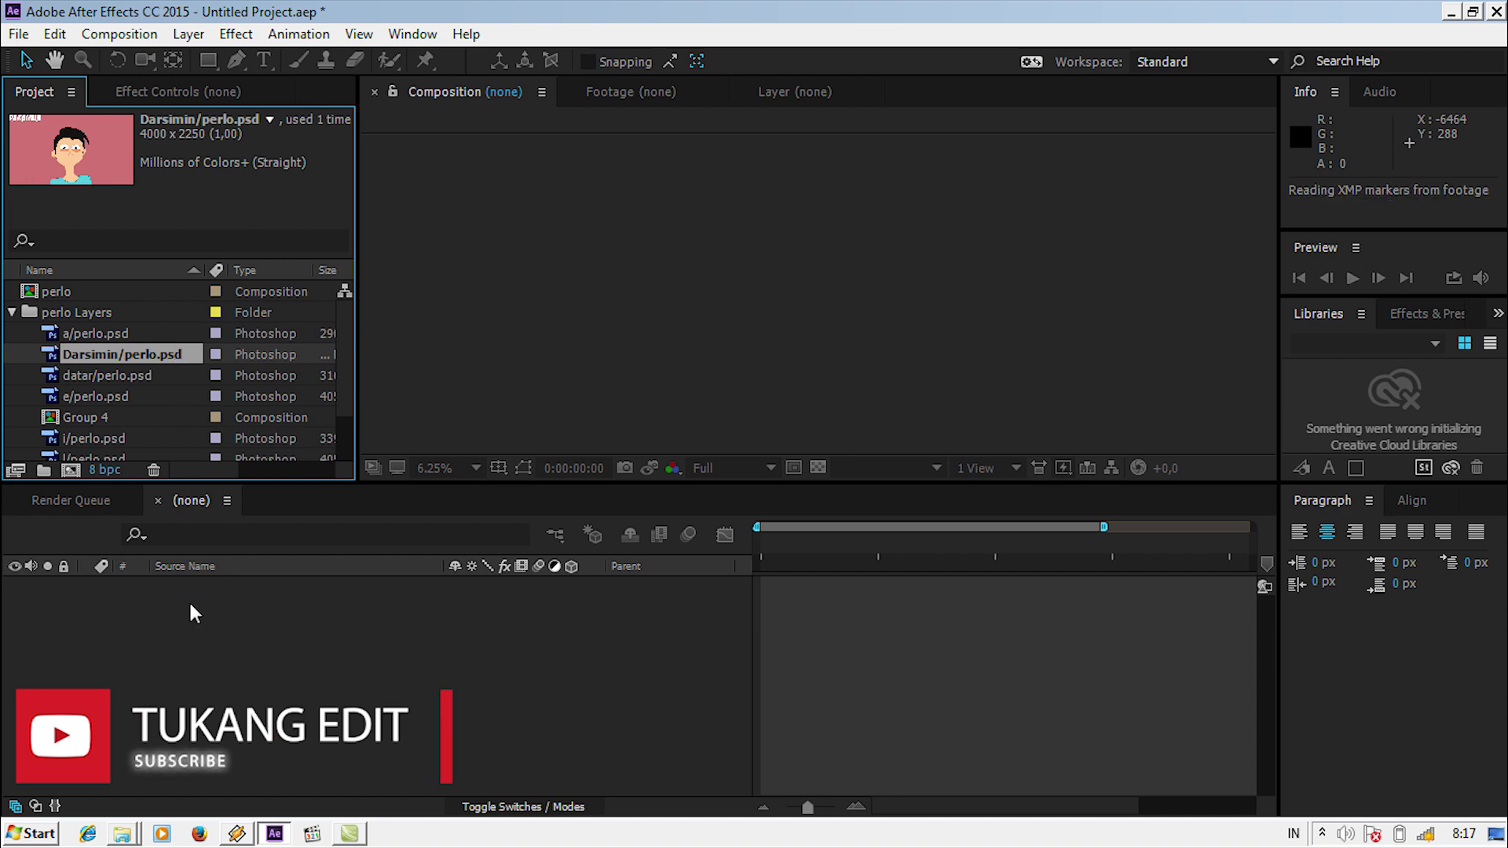
Drag the vokl.mp3 voice file from the Documents window over to After Effects
left_click(122, 833)
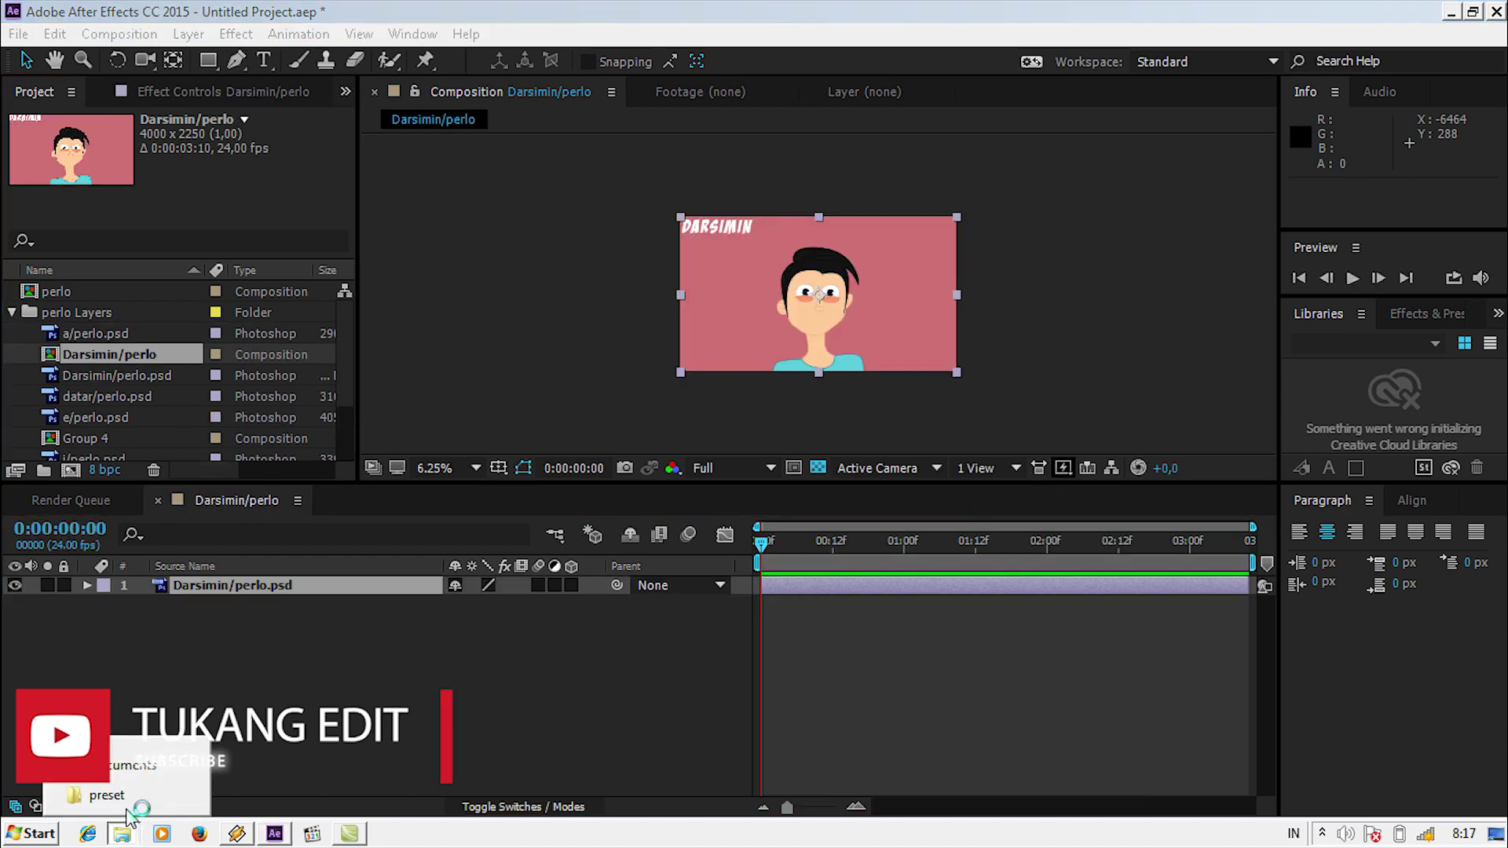
left_click(135, 772)
left_click(758, 674)
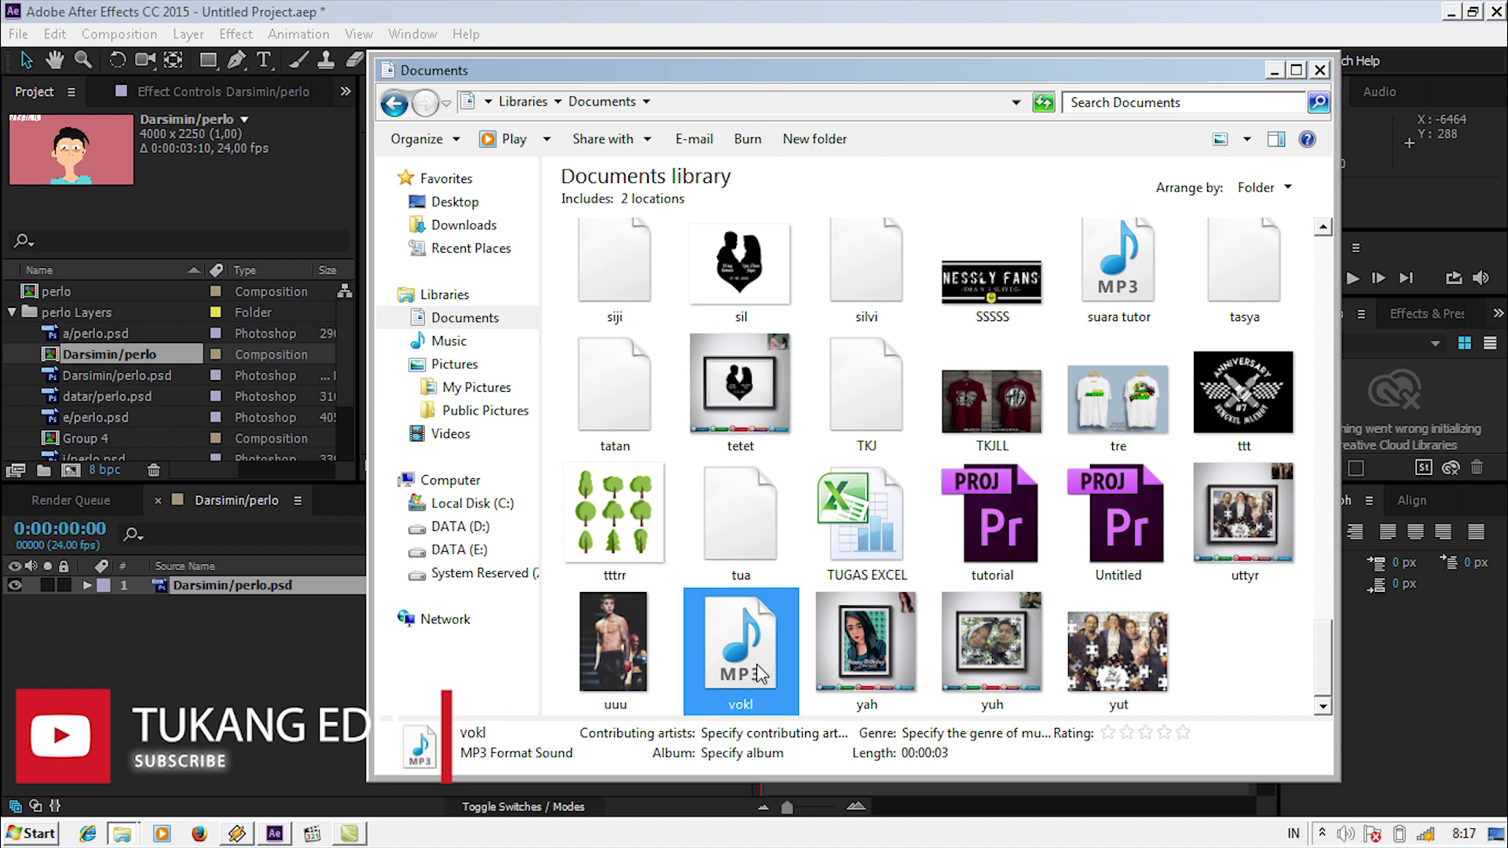
left_click_drag(766, 646, 302, 11)
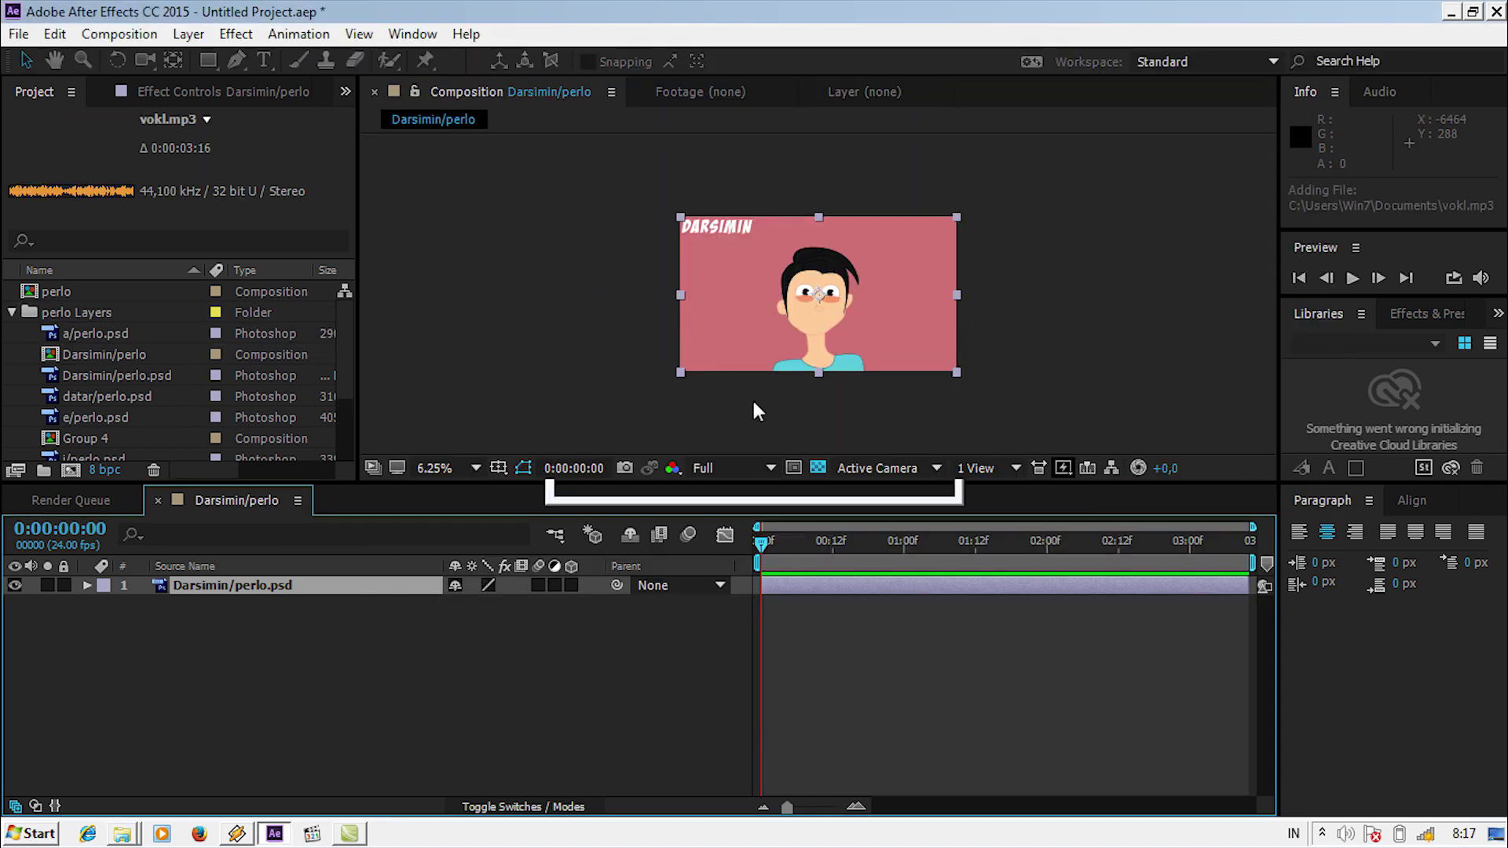
Add vokl.mp3 to the comp with its waveform shown and preview resolution at Quarter
left_click_drag(301, 11, 766, 413)
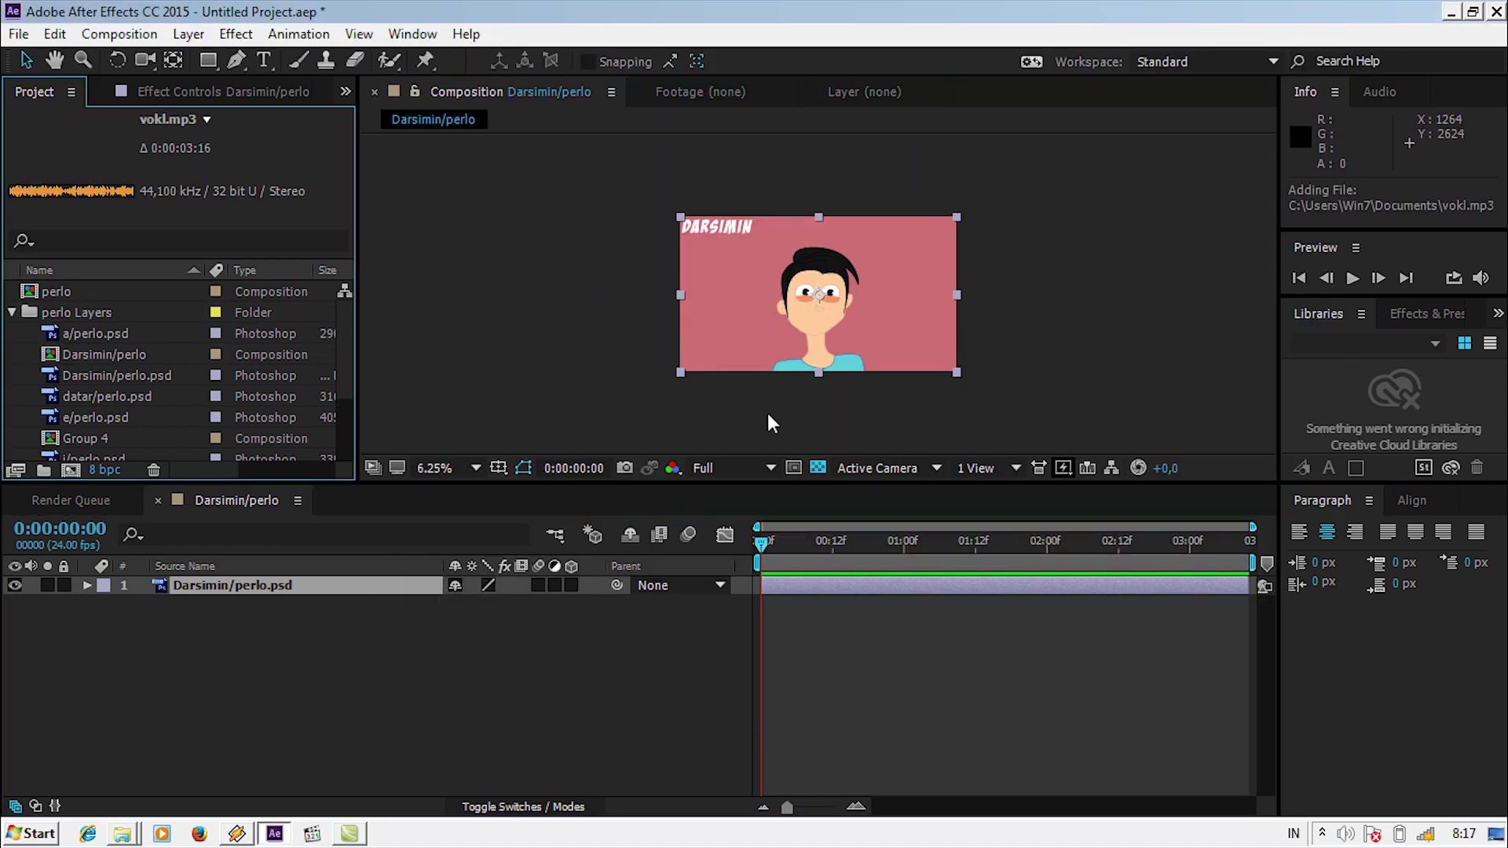
left_click_drag(166, 439, 201, 605)
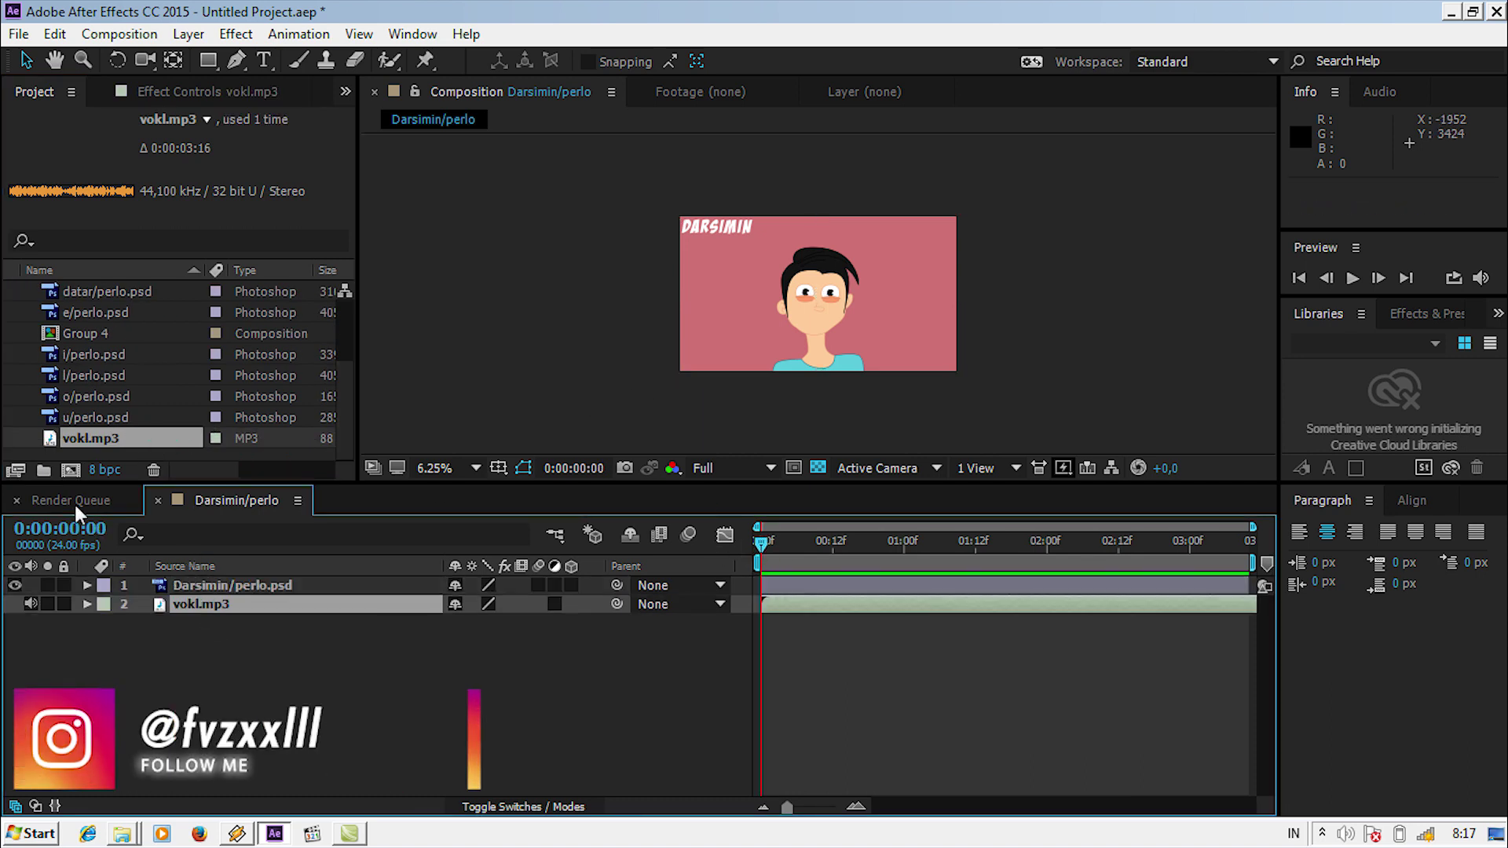
left_click(88, 603)
left_click(106, 623)
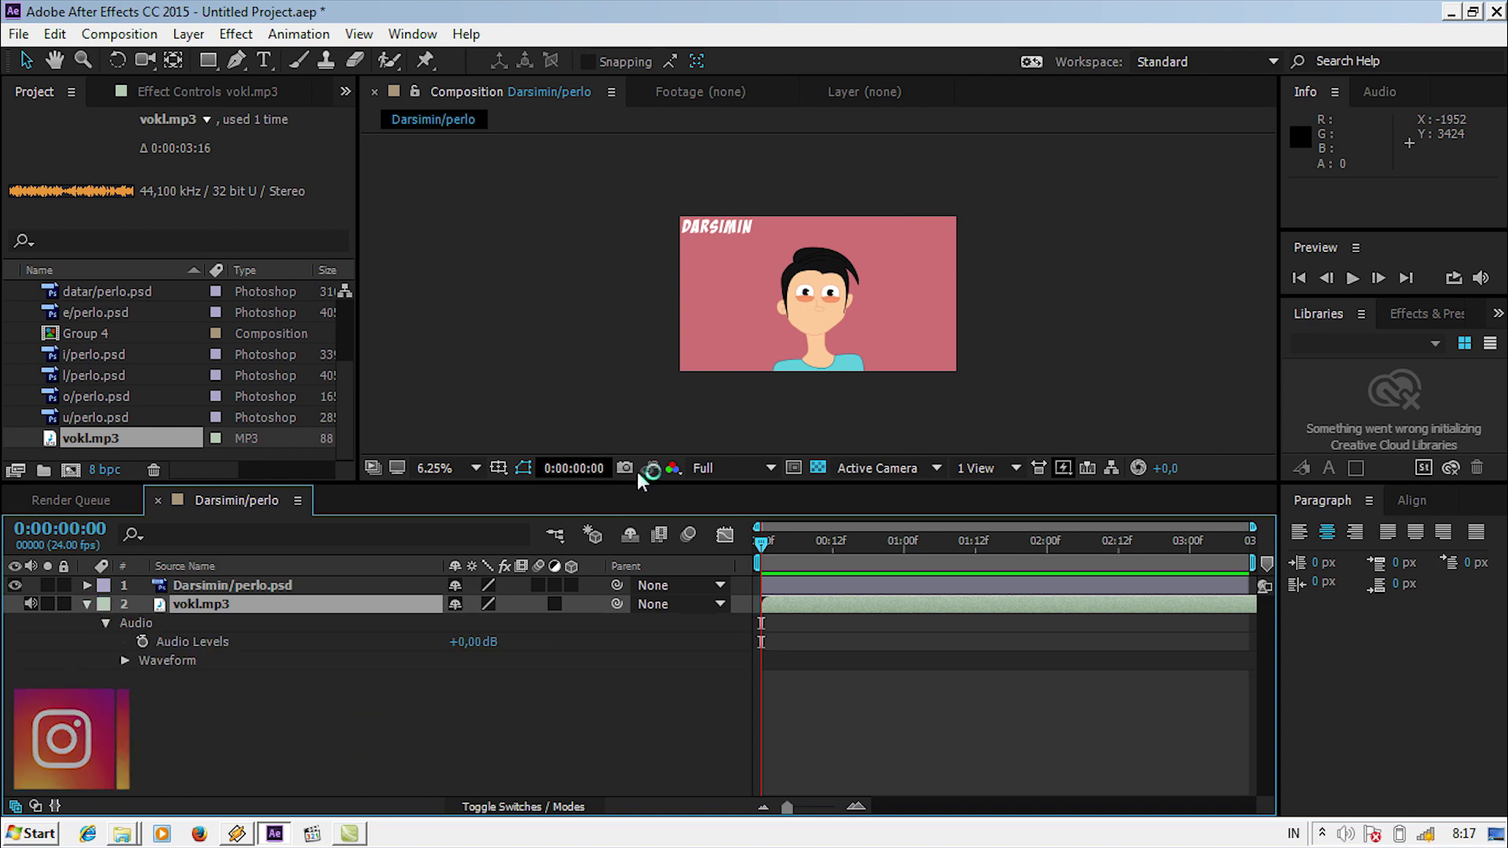
left_click(730, 472)
left_click(731, 585)
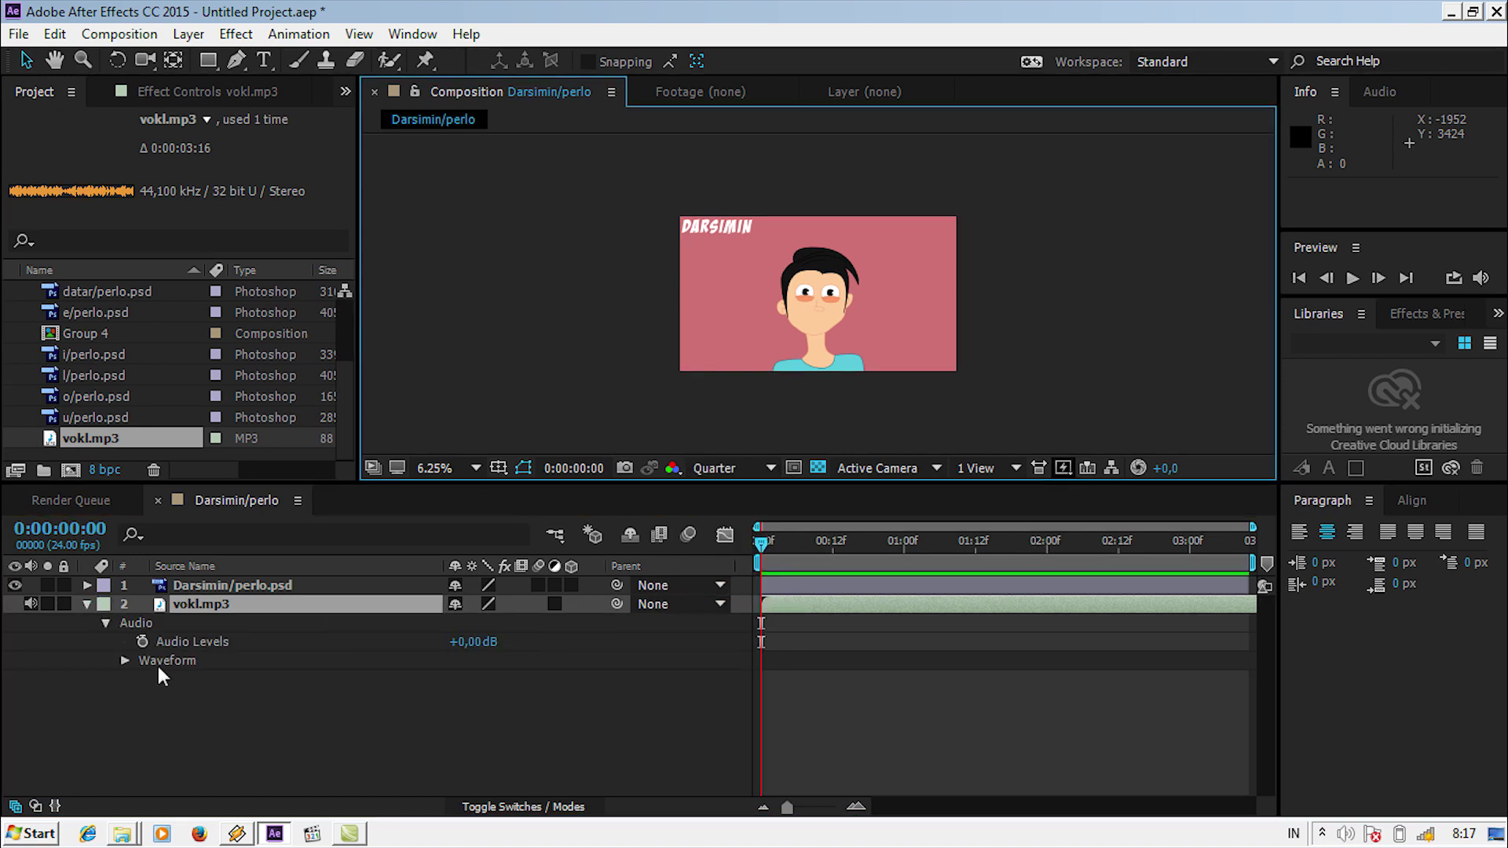
left_click(126, 661)
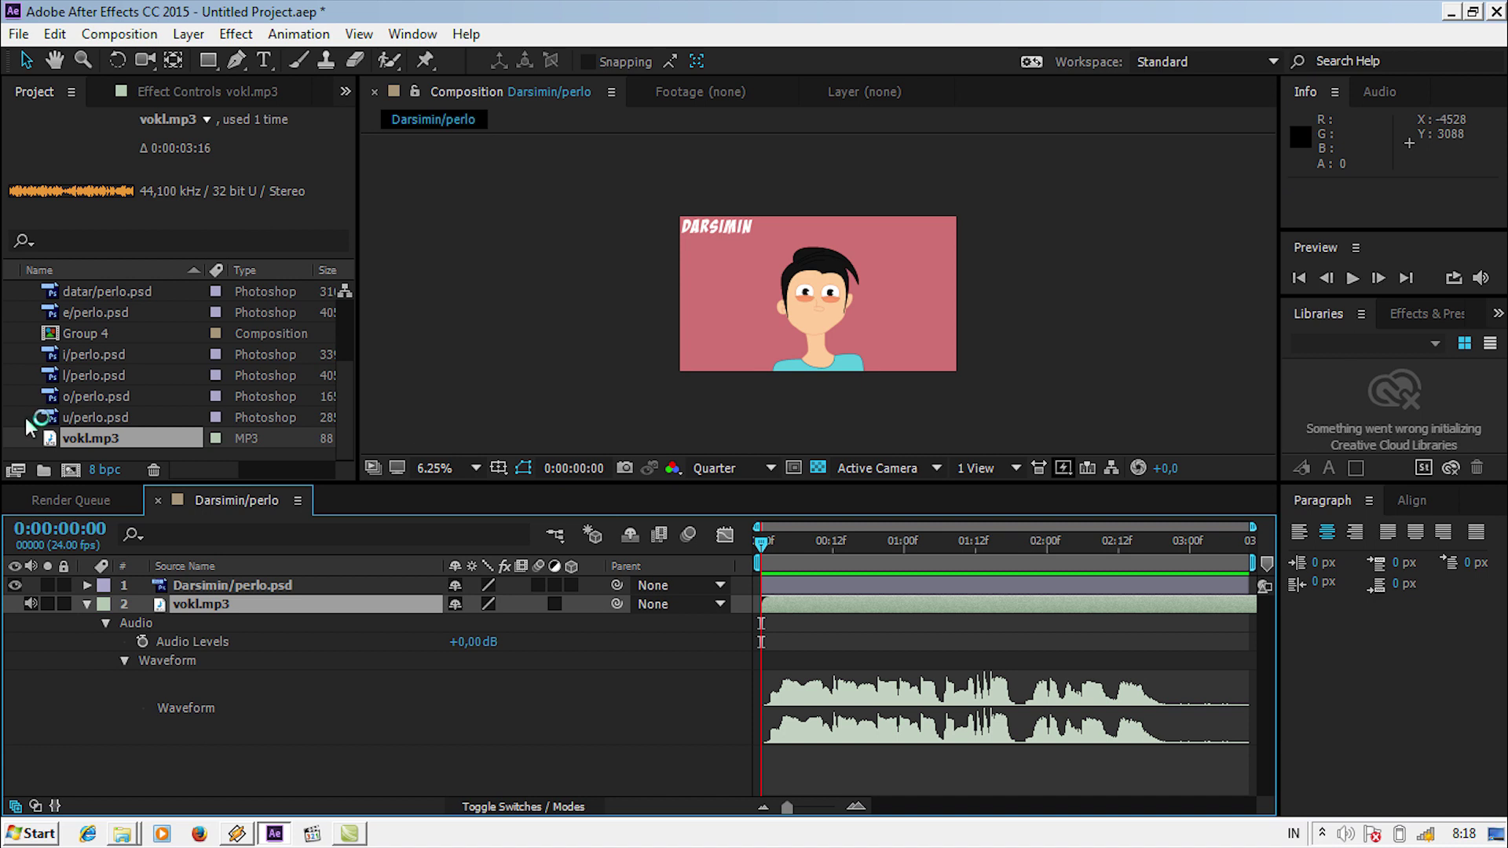
Place the a/perlo.psd mouth shape as the top layer of the comp
left_click(110, 318)
scroll(110, 329, "up", 3)
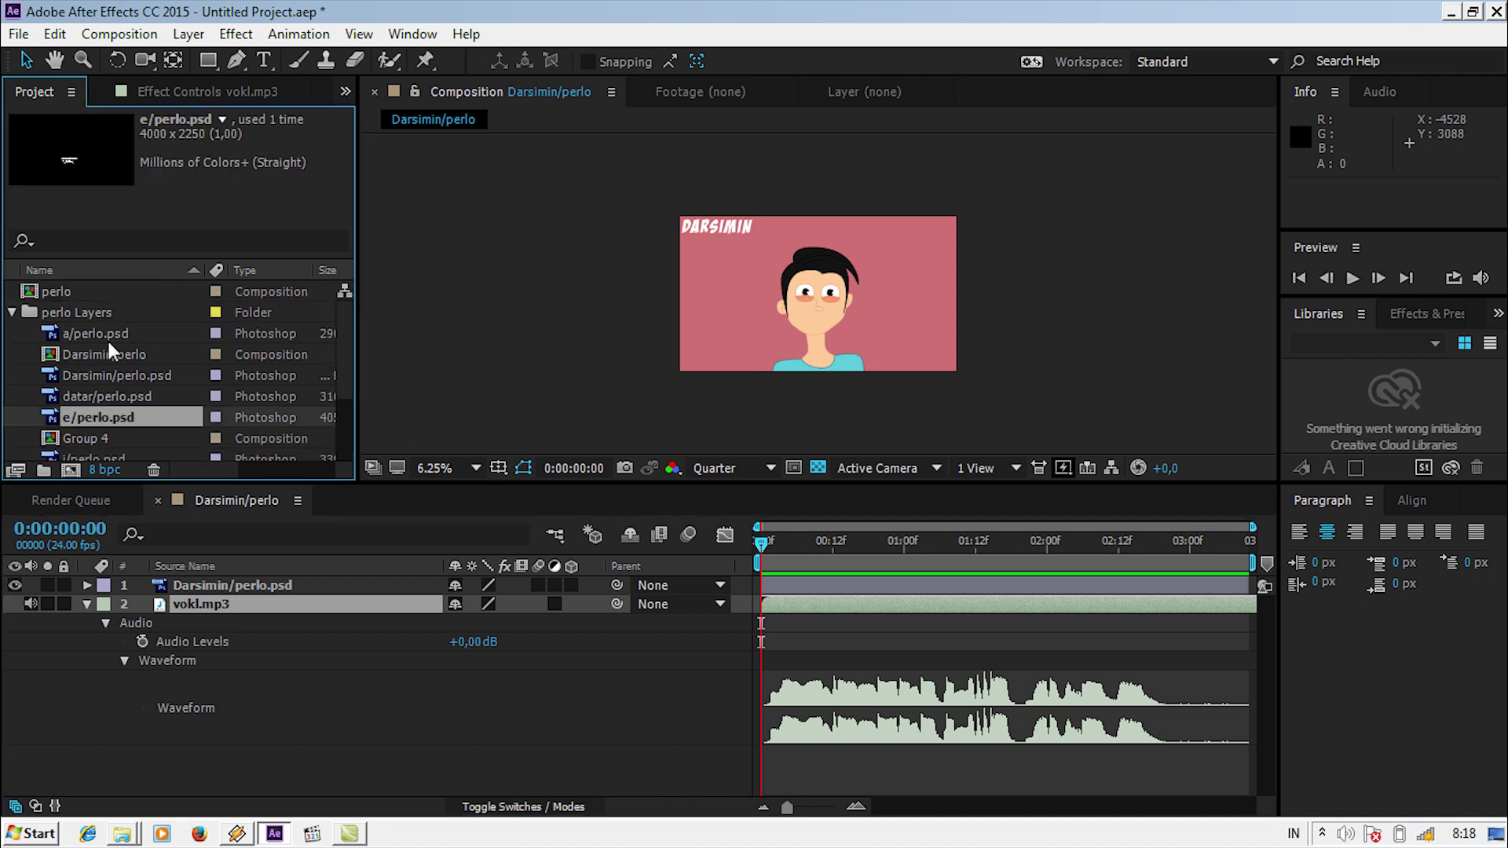
left_click_drag(128, 336, 262, 583)
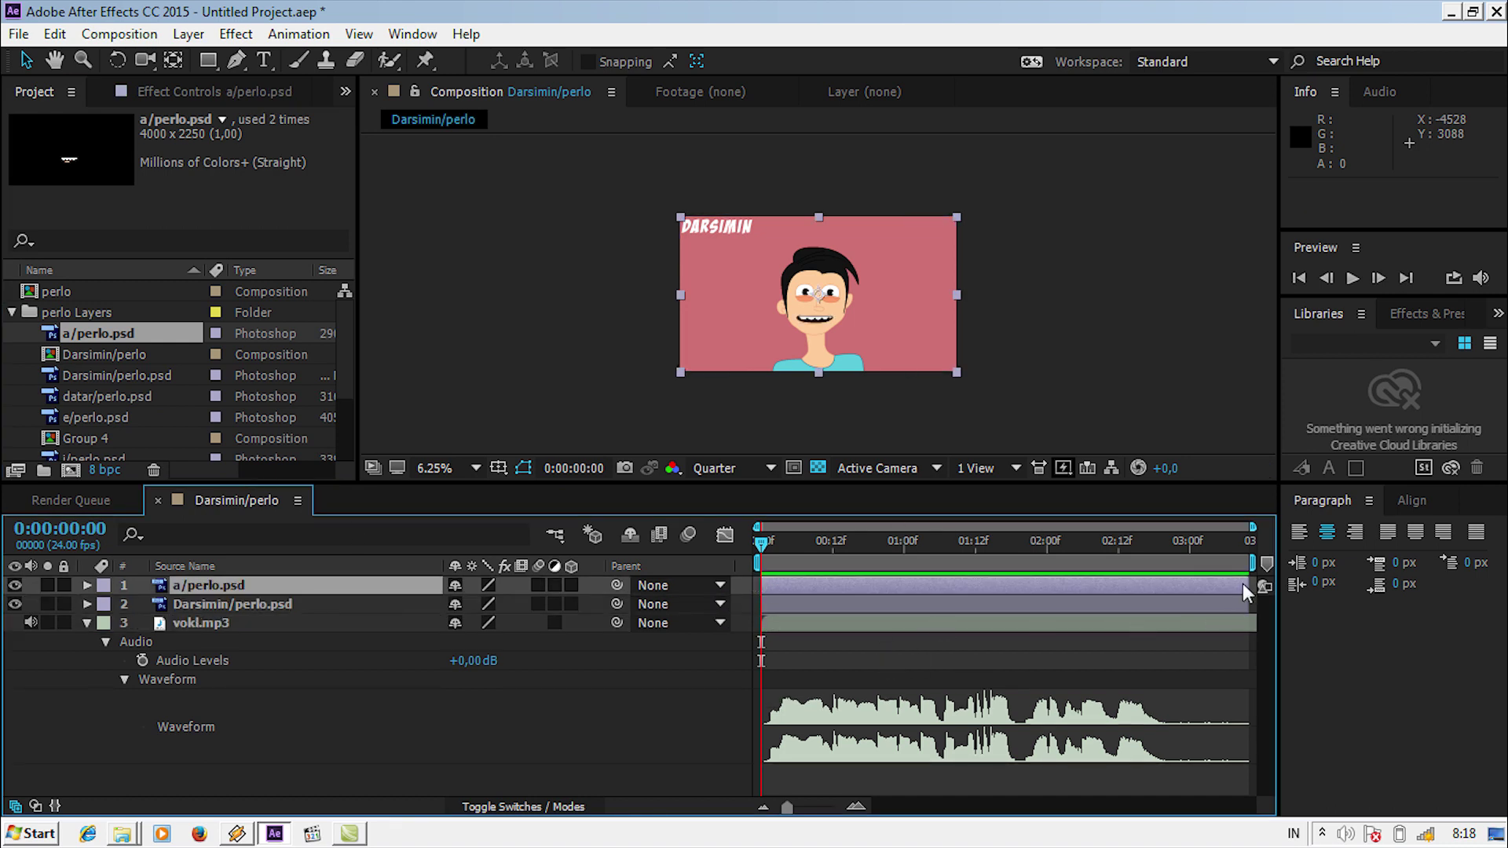
Trim the a/perlo.psd mouth layer down to a single frame at frame 0
left_click_drag(1243, 583, 780, 581)
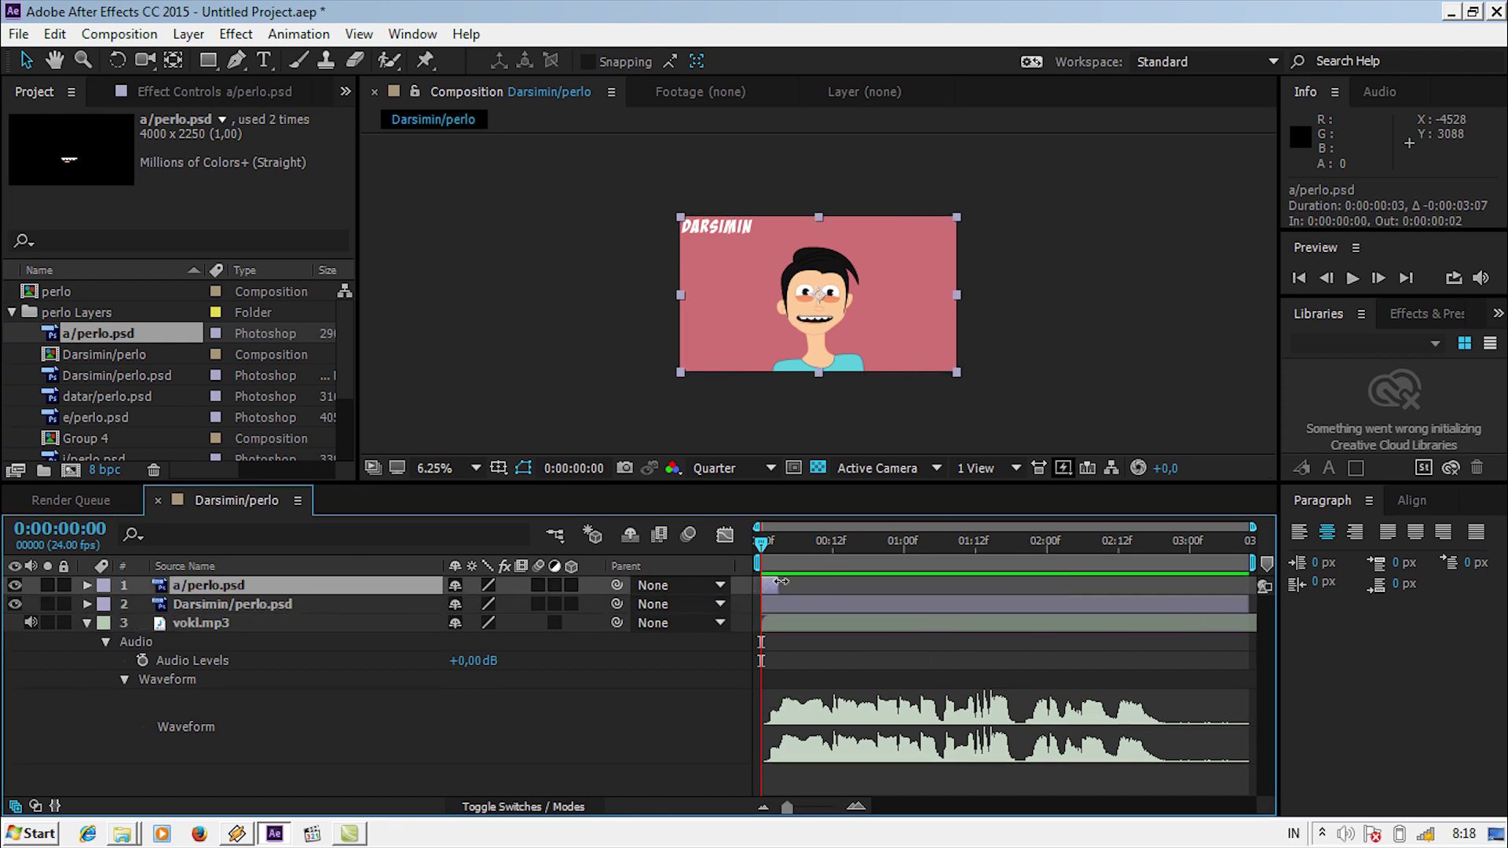
left_click(856, 806)
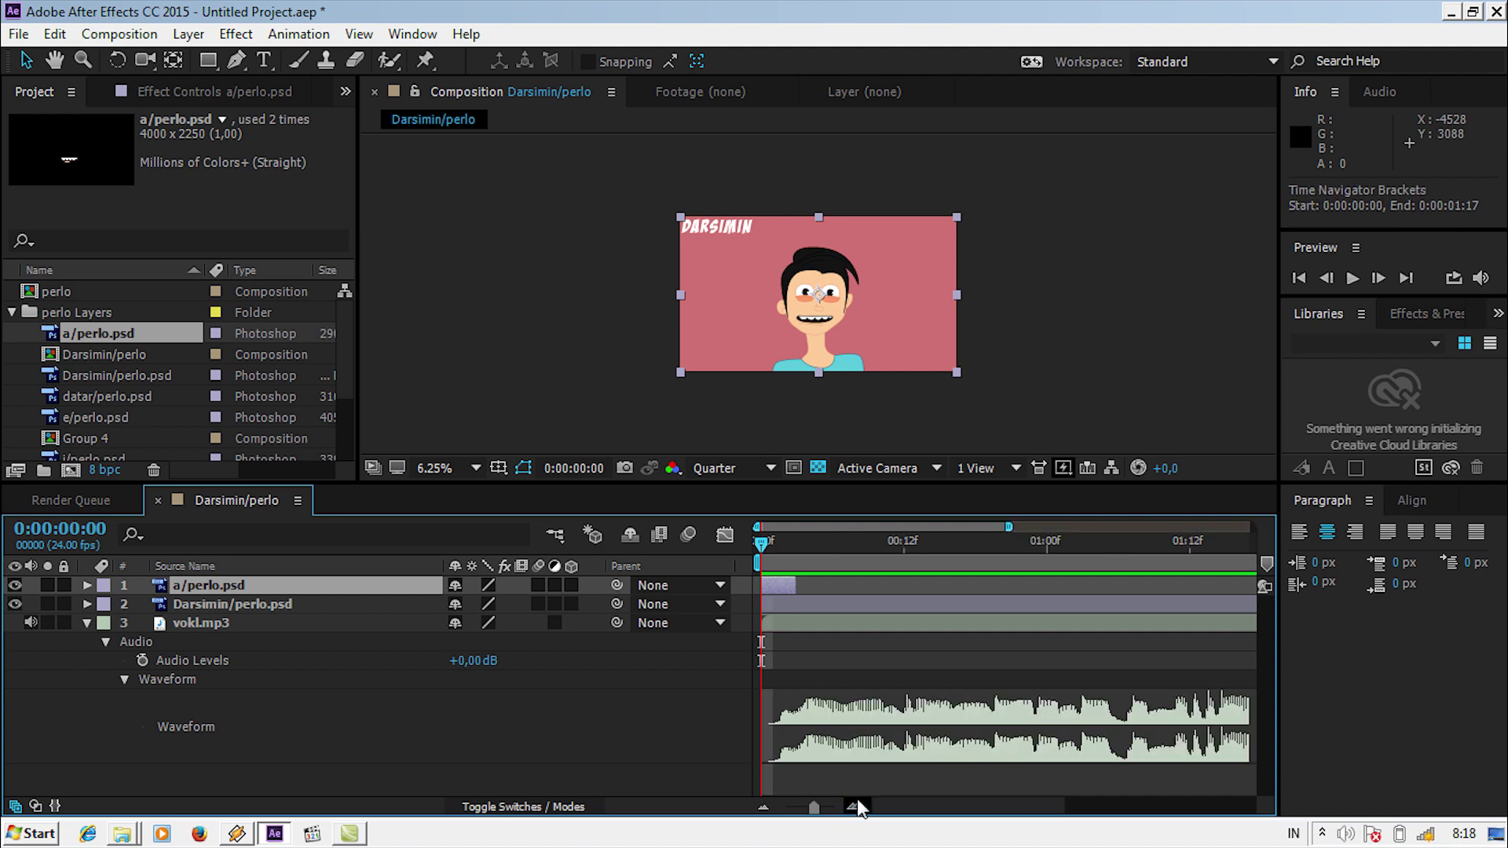
left_click(860, 803)
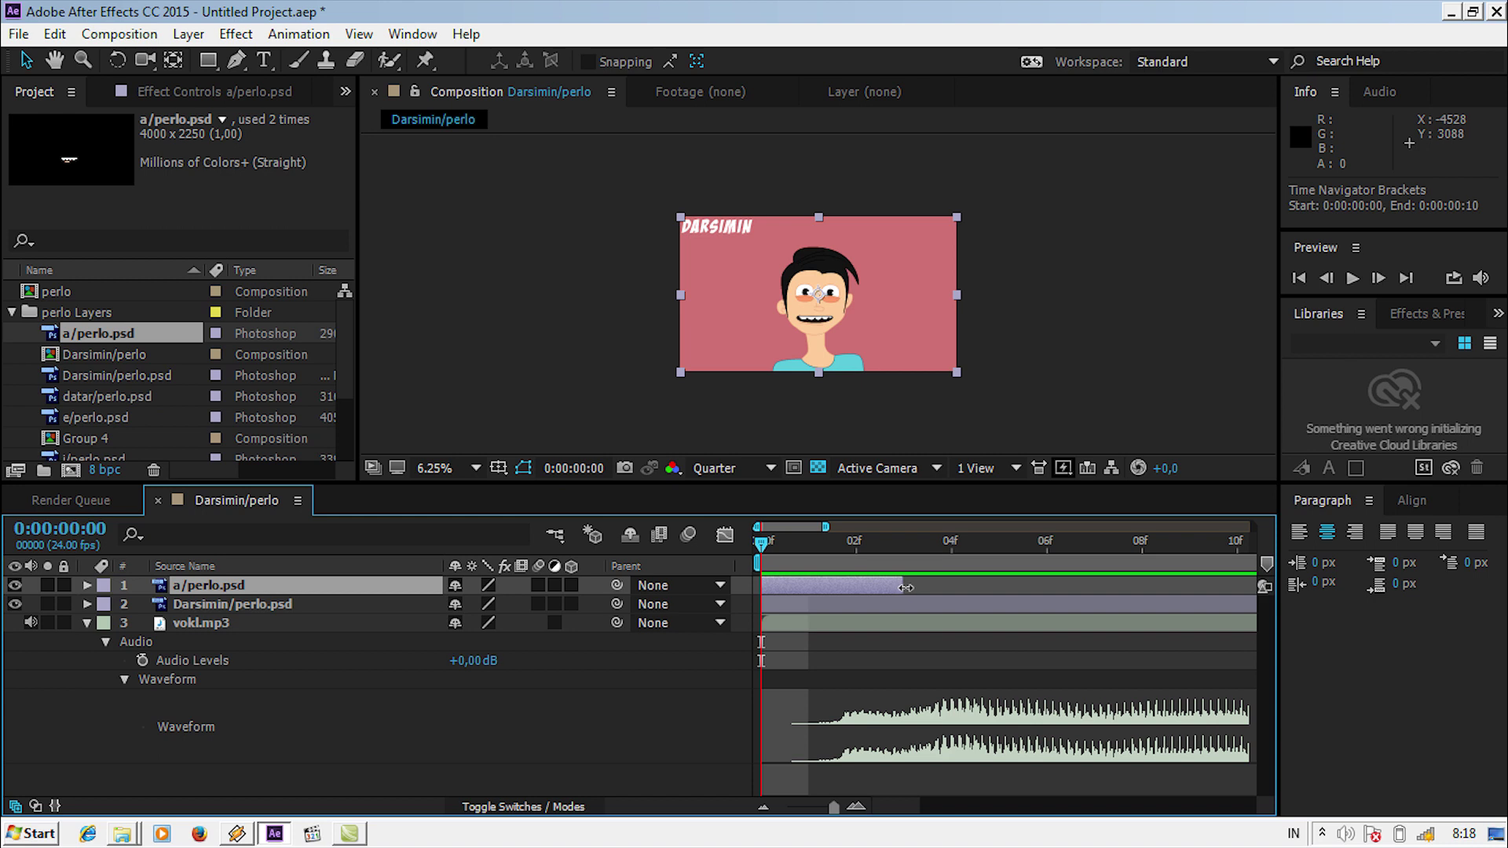
left_click_drag(906, 588, 871, 589)
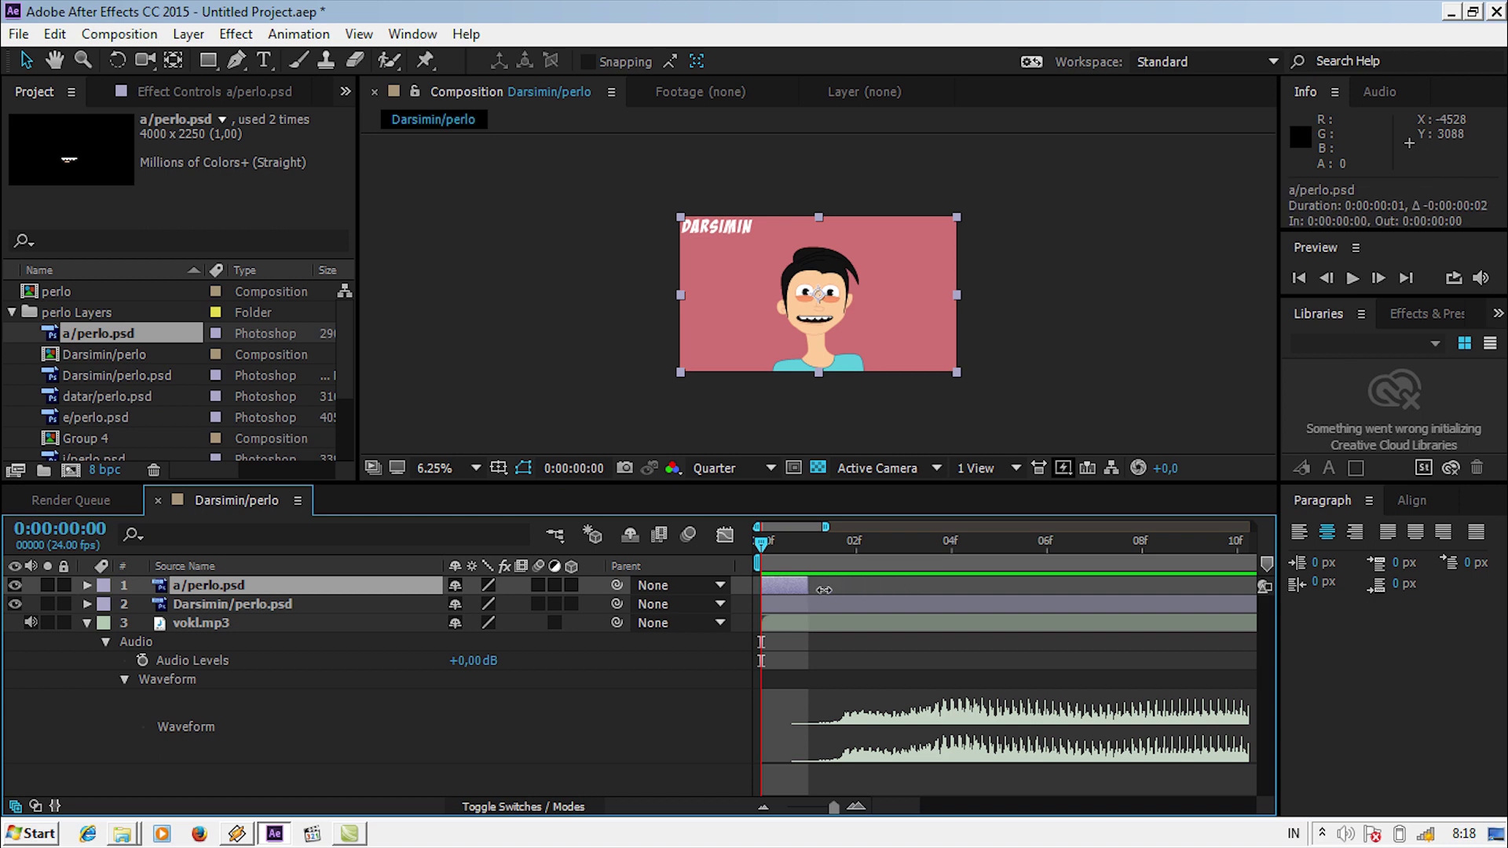
left_click_drag(856, 585, 829, 585)
Add l/perlo.psd as a one-frame mouth at frame 1, then move the playhead to frame 2
left_click(111, 420)
scroll(111, 422, "down", 3)
left_click(124, 376)
left_click_drag(130, 402, 279, 585)
left_click_drag(764, 591, 809, 590)
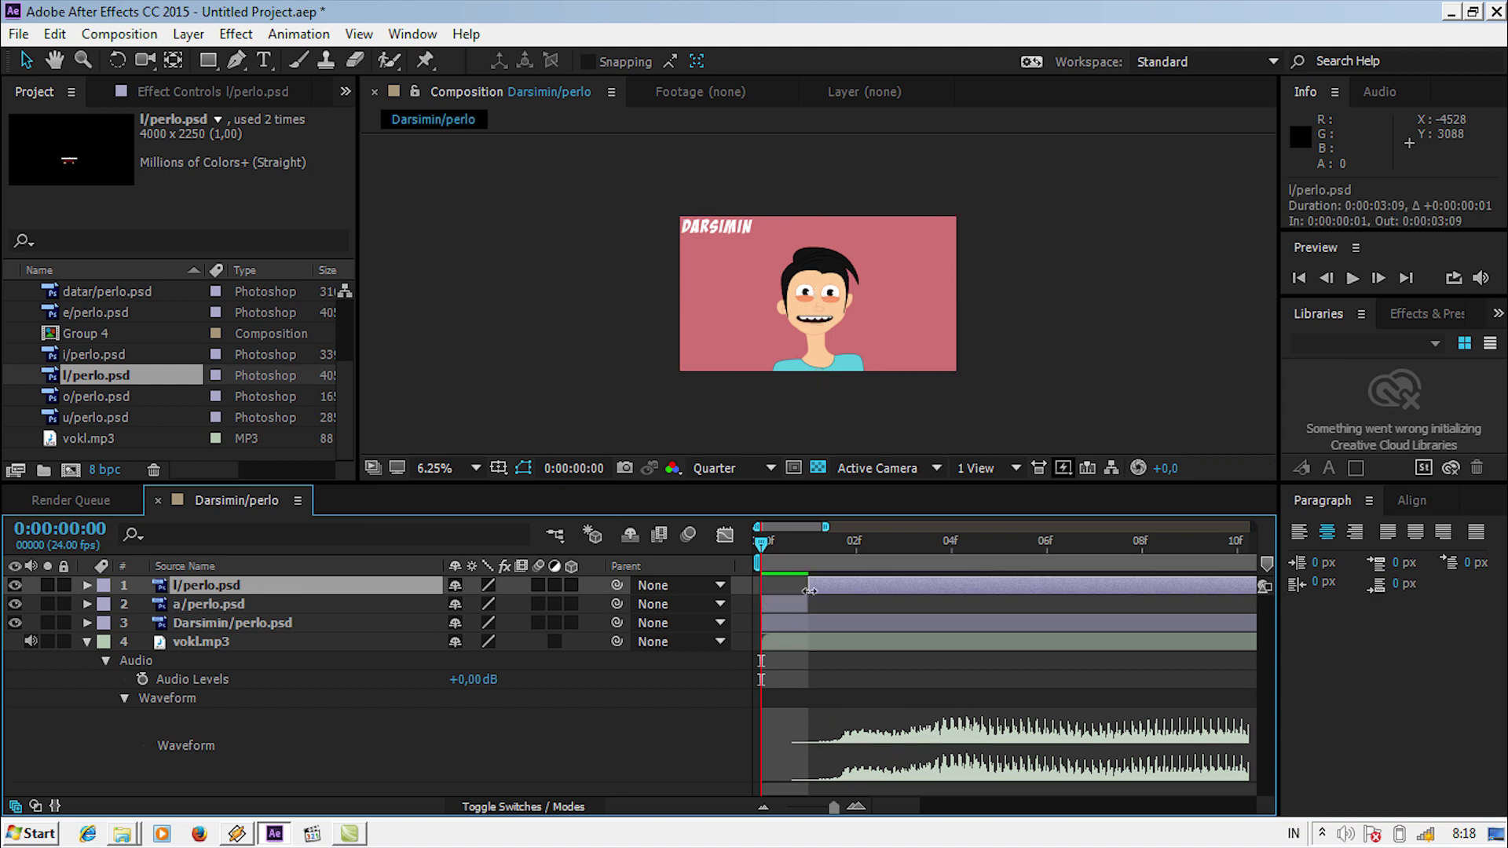
left_click_drag(834, 807, 786, 808)
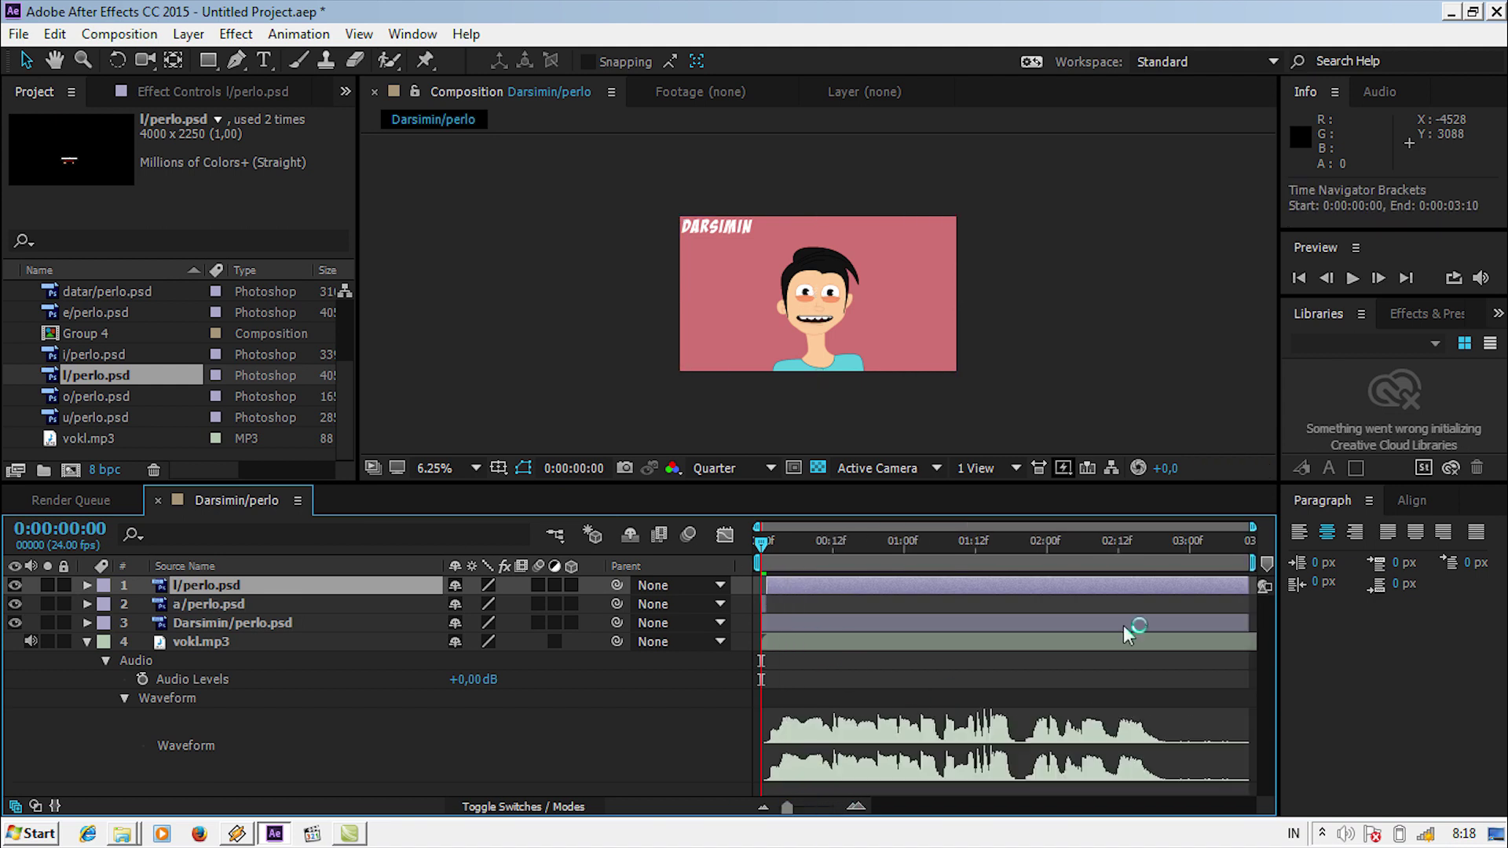
left_click_drag(1247, 583, 785, 586)
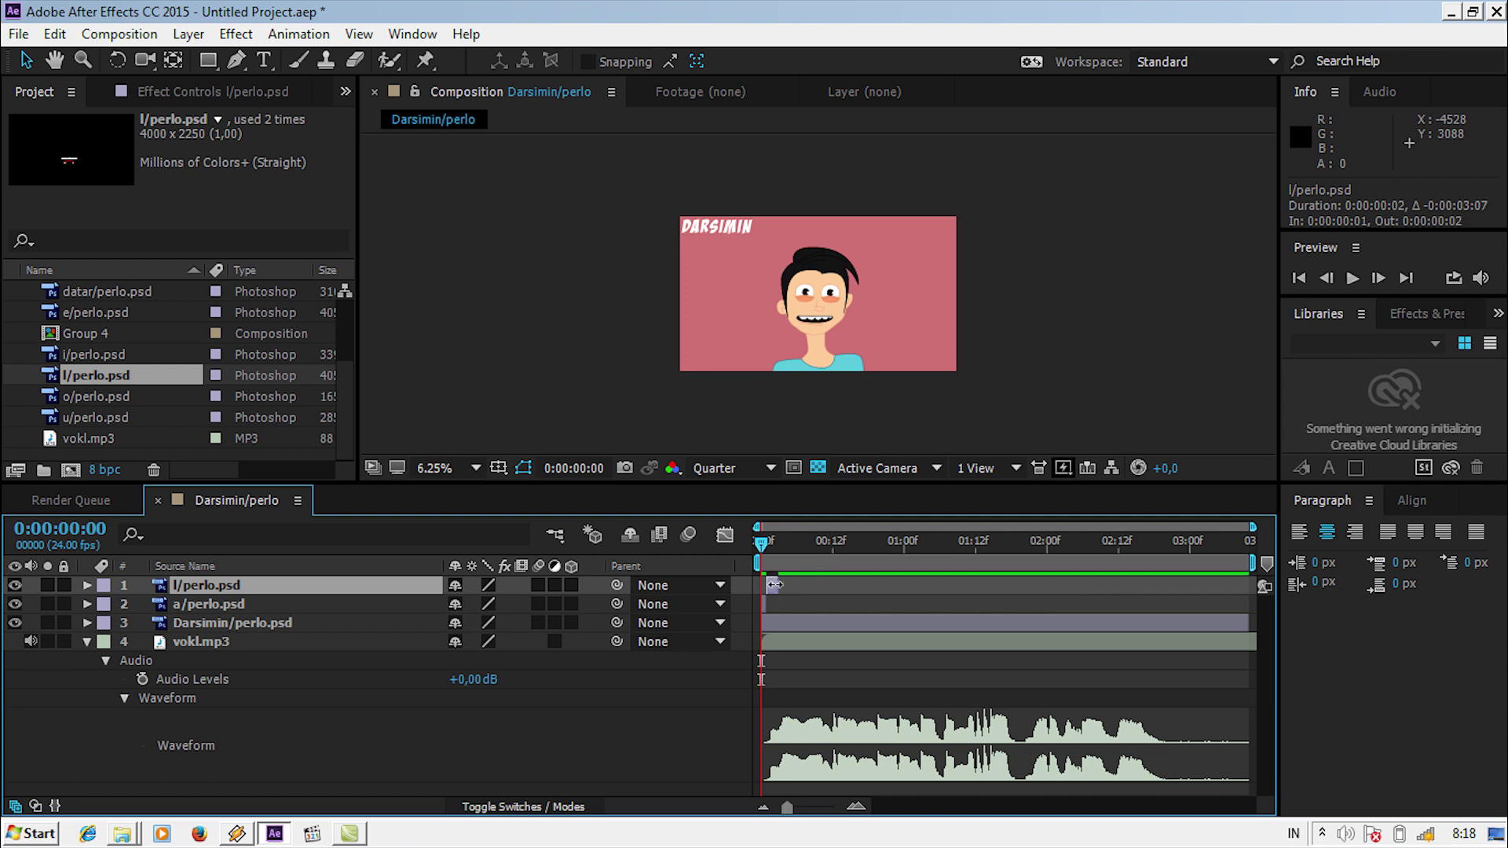
left_click(855, 805)
left_click(855, 805)
left_click(855, 542)
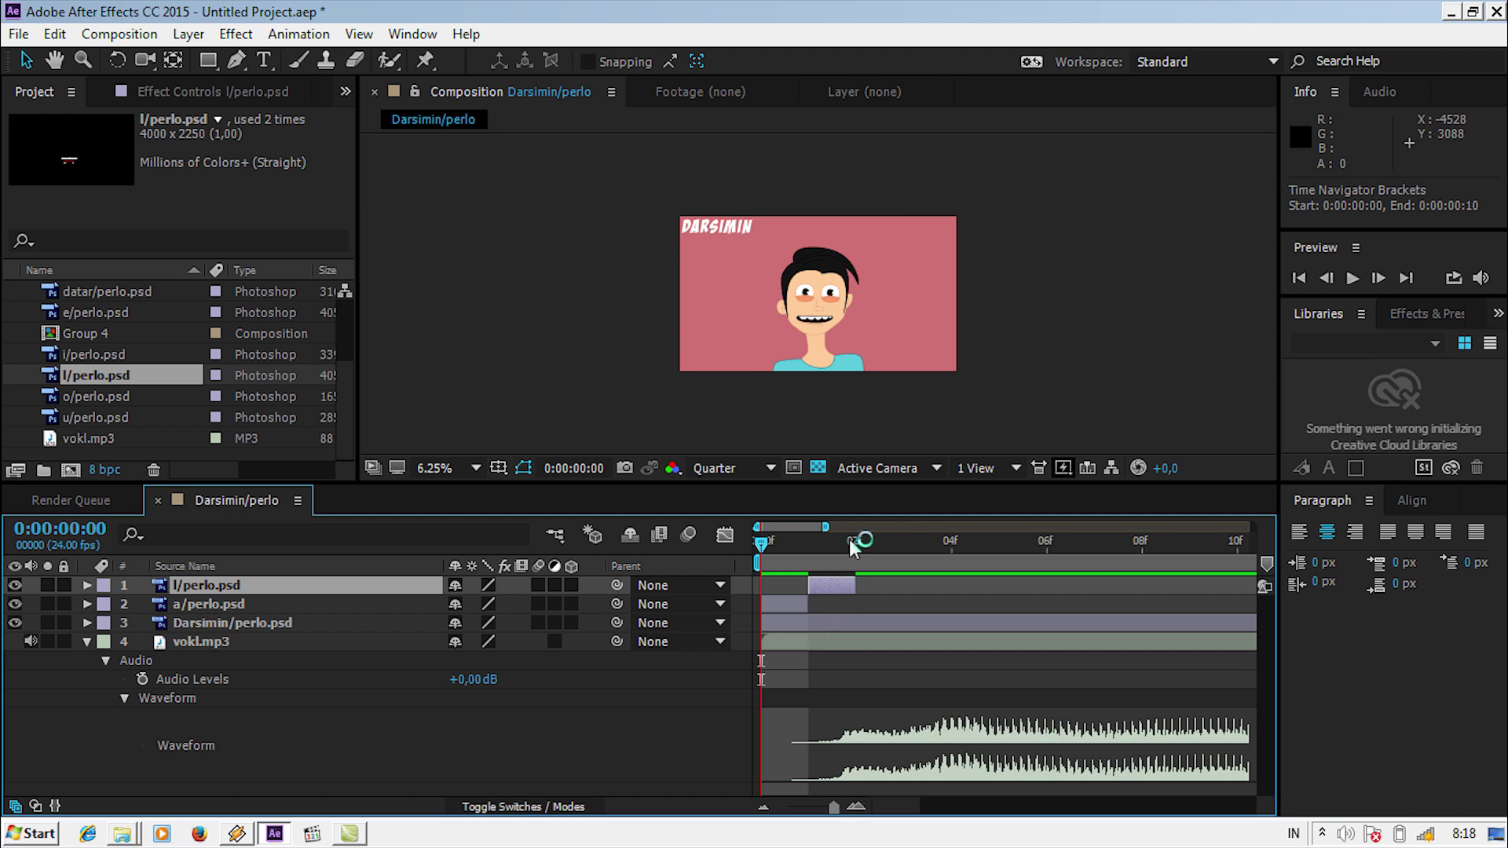
Add the i/perlo.psd mouth starting at frame 2 and trim its end
left_click(177, 355)
left_click_drag(182, 348, 319, 581)
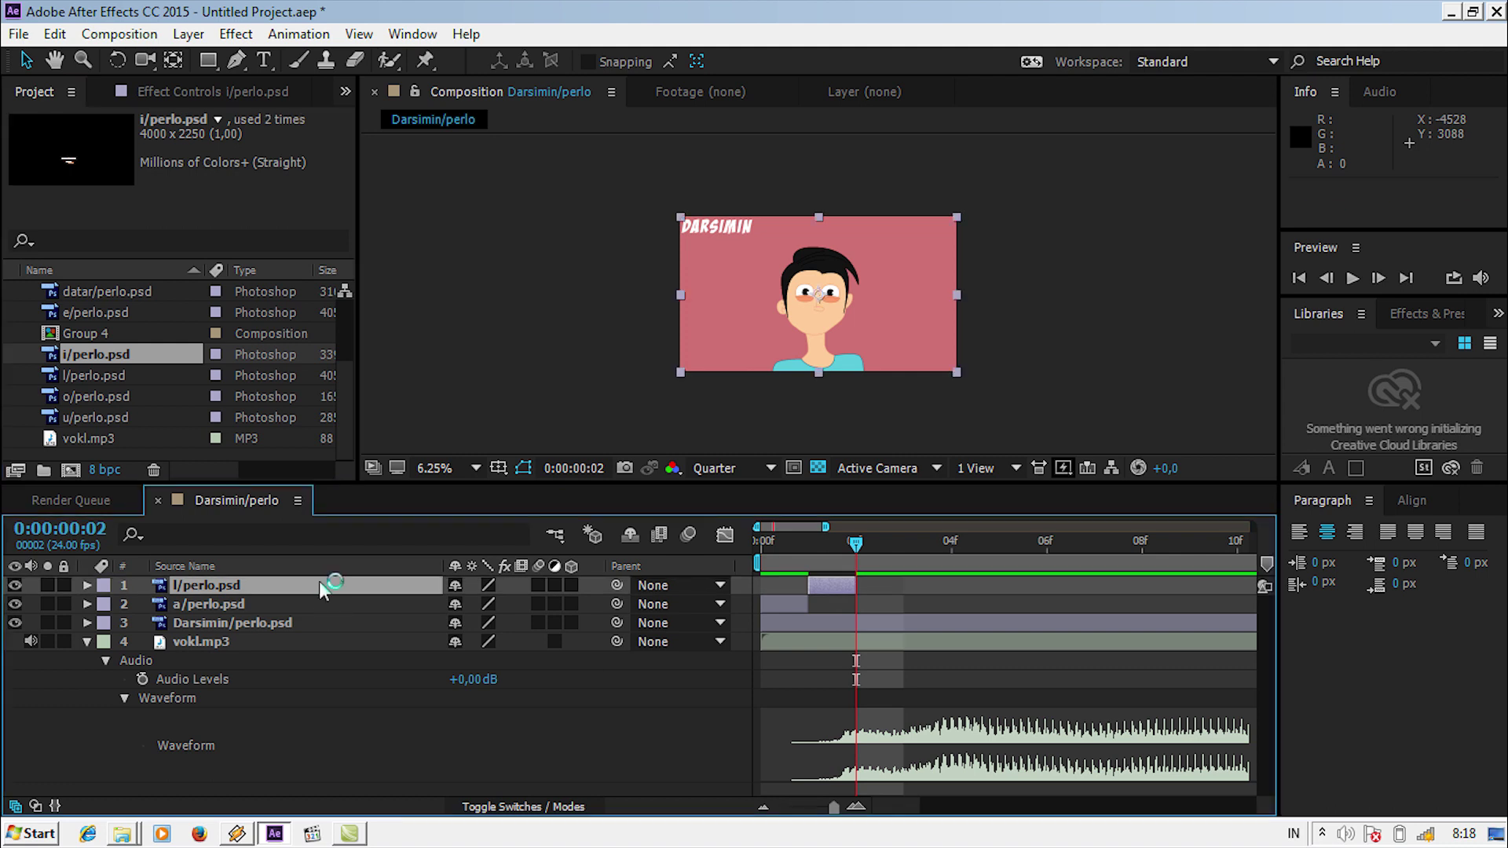
left_click_drag(764, 588, 848, 591)
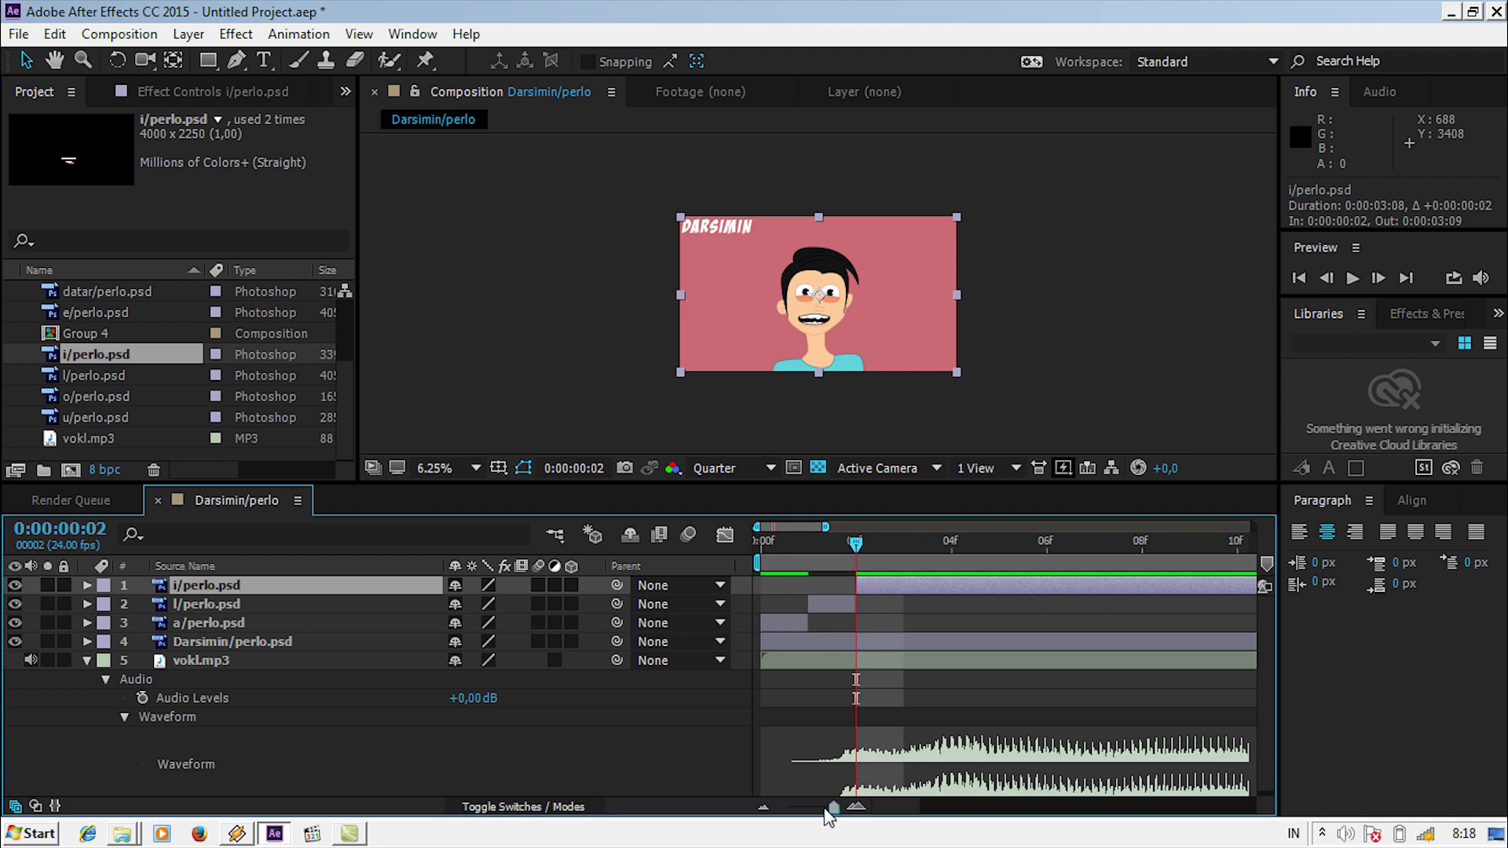
left_click_drag(831, 808, 766, 809)
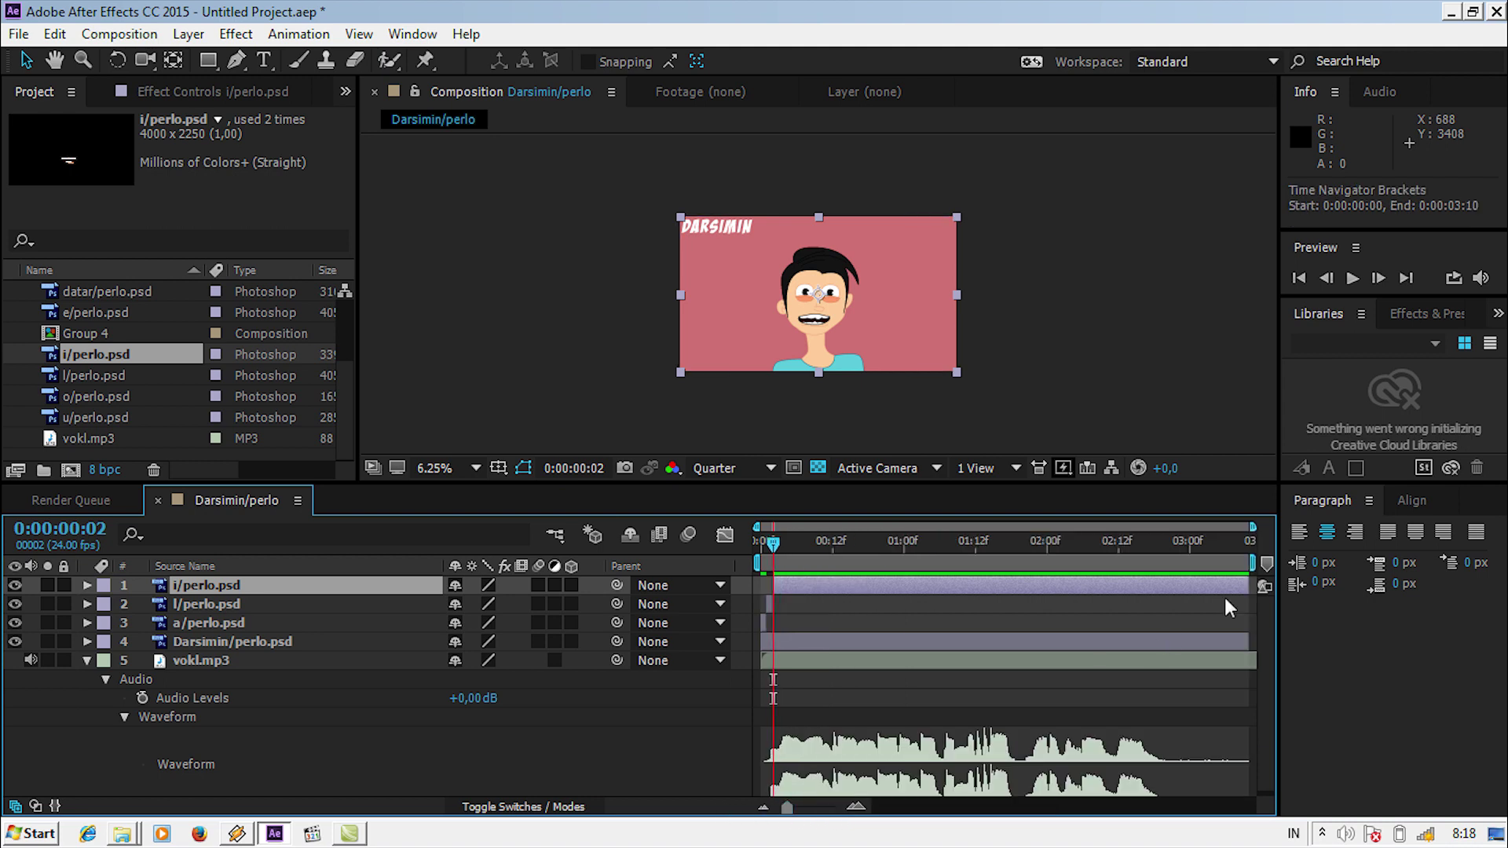
left_click_drag(1241, 585, 782, 584)
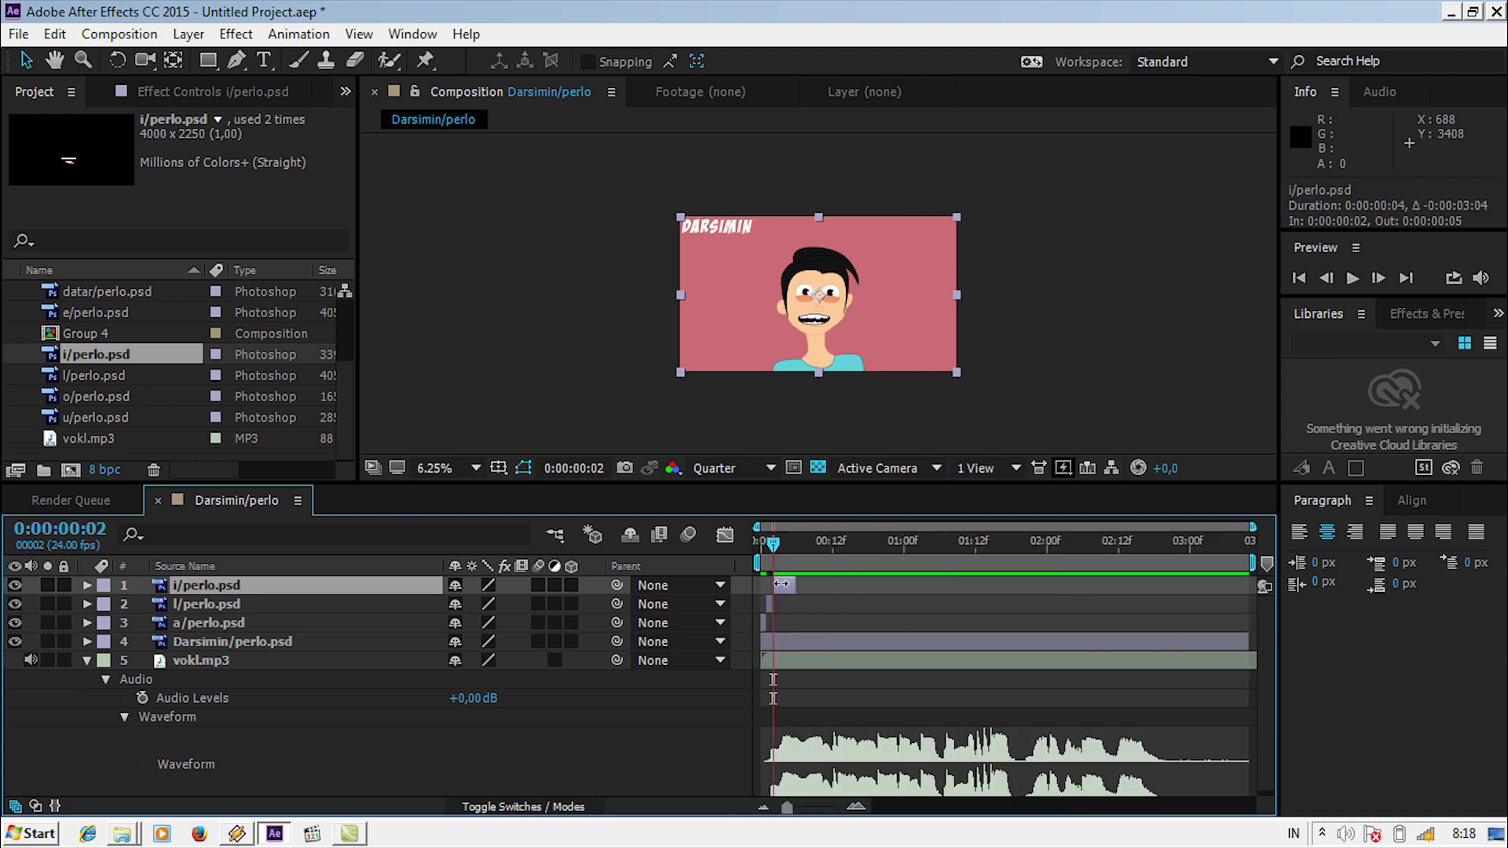
left_click(856, 808)
left_click(857, 808)
left_click(856, 807)
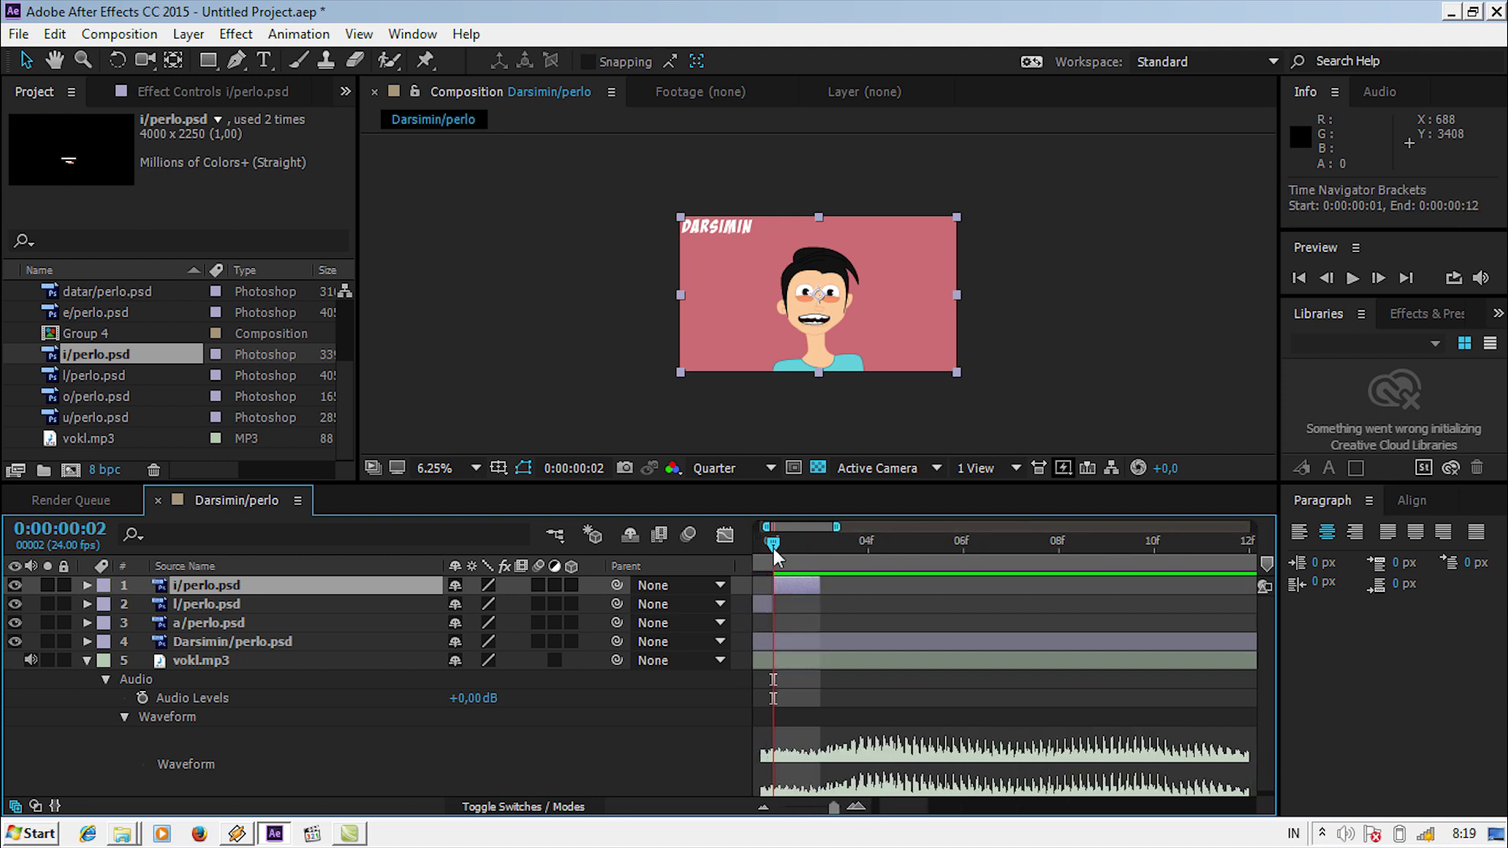
left_click_drag(773, 548, 753, 549)
Duplicate the l mouth, move the copy to the top, and shift it to frame 3
left_click(269, 605)
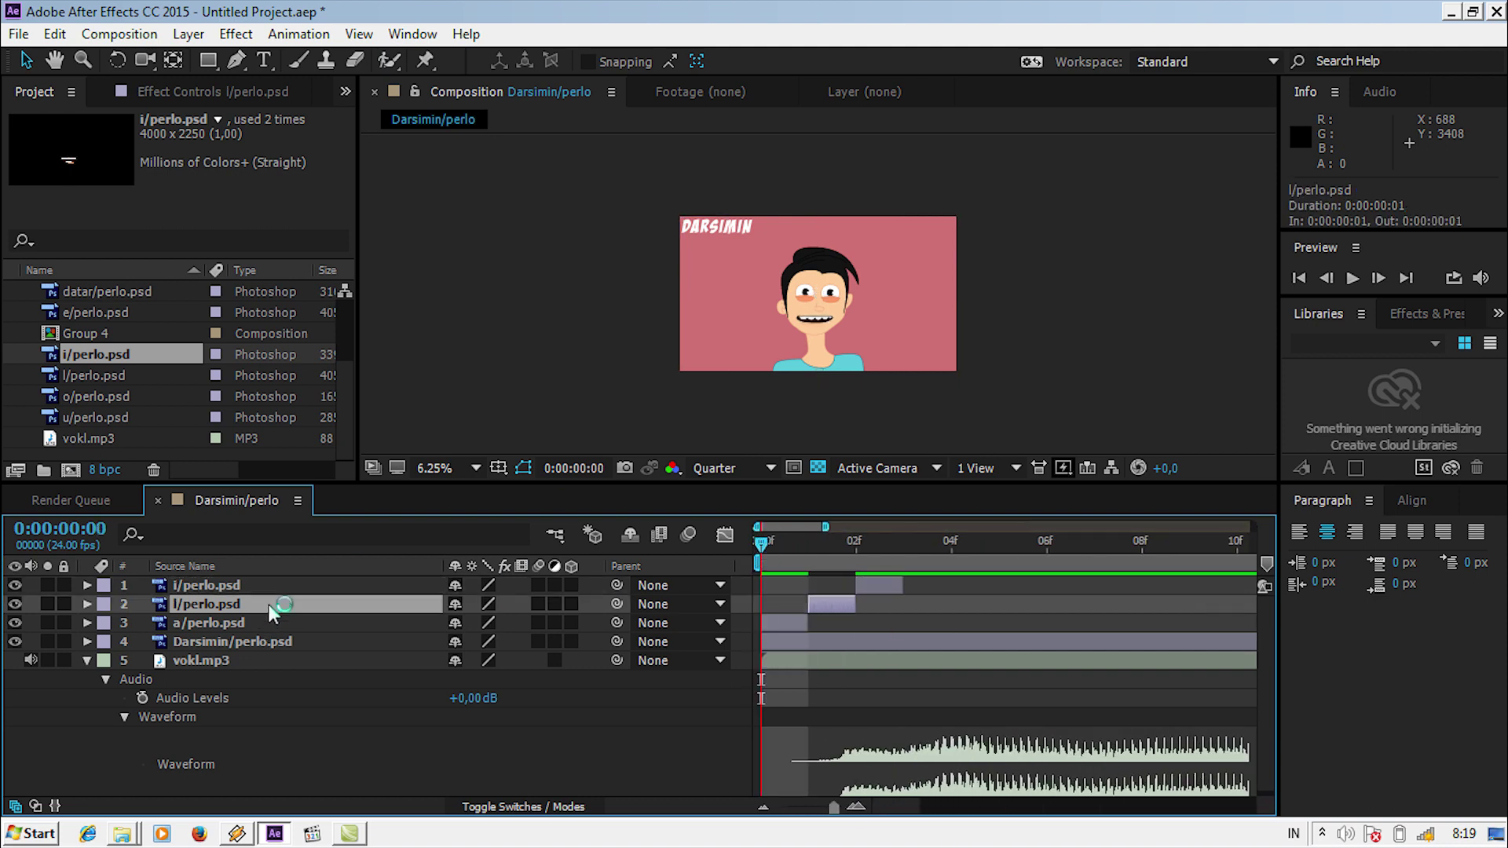
key("ctrl+d")
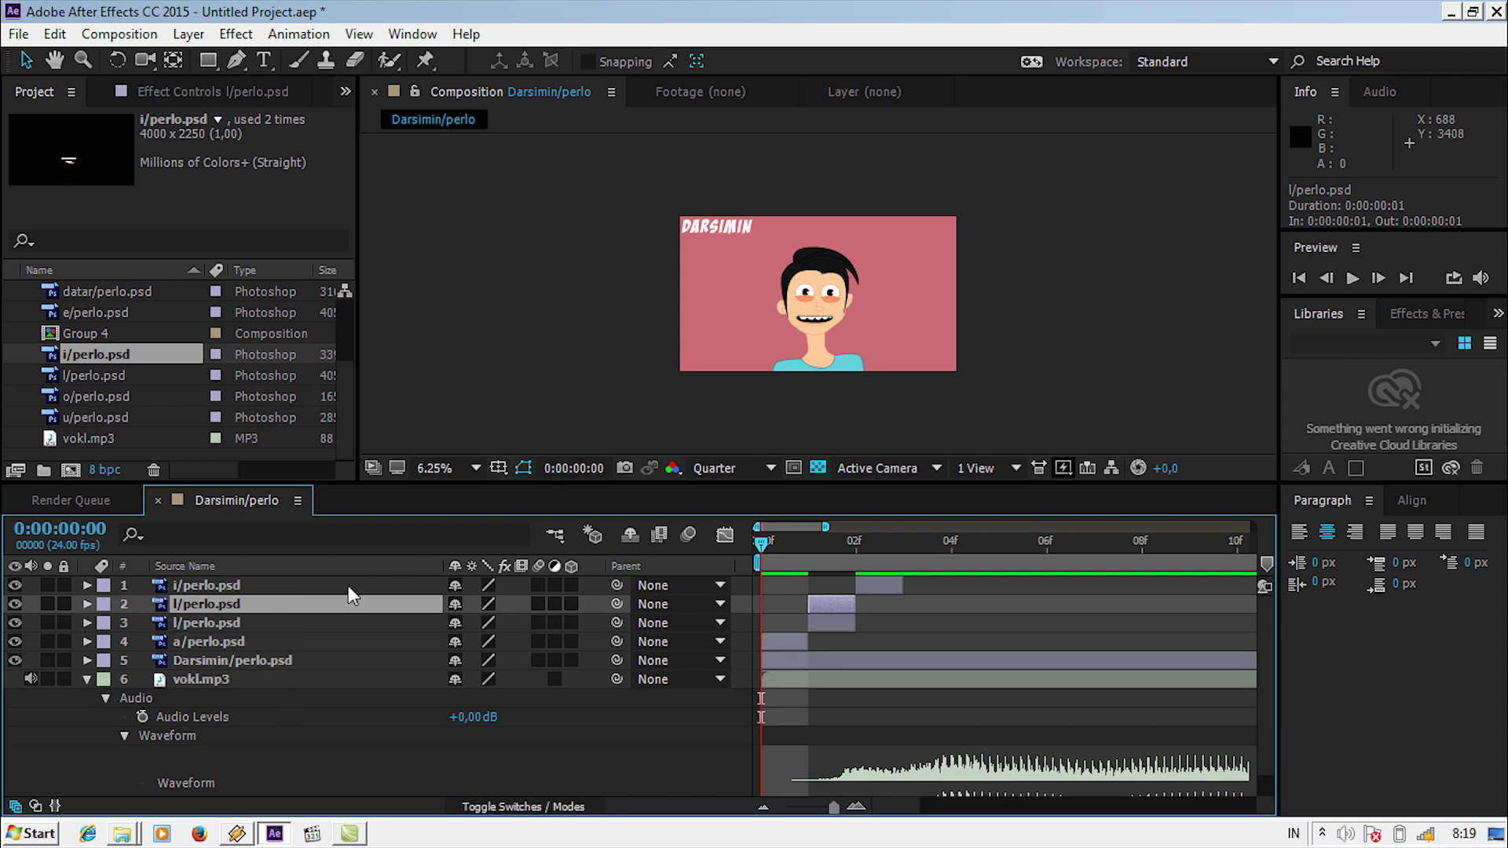
left_click_drag(367, 596, 367, 579)
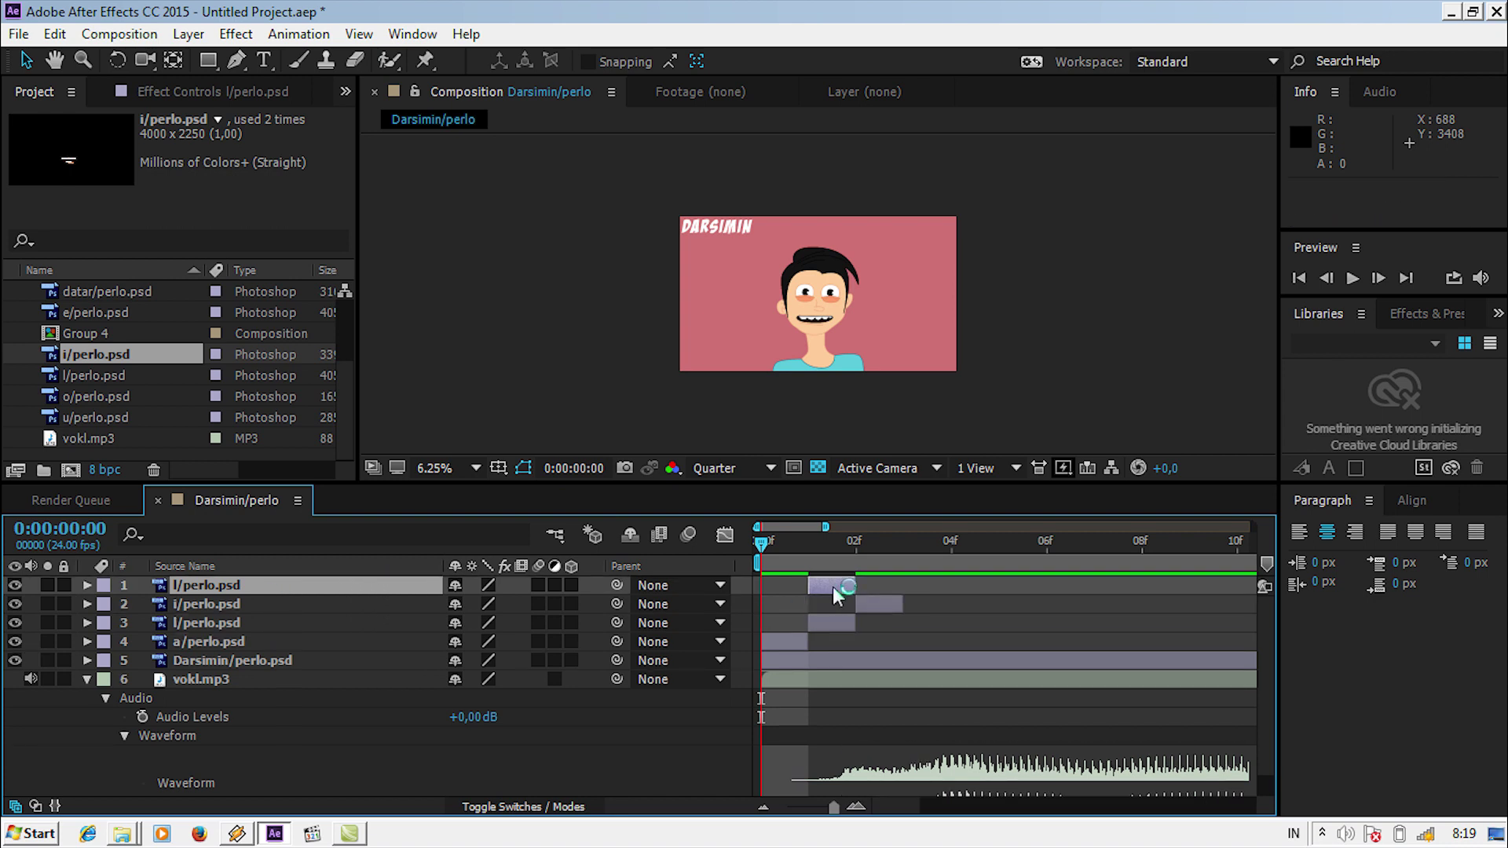
left_click_drag(815, 585, 862, 586)
left_click(950, 546)
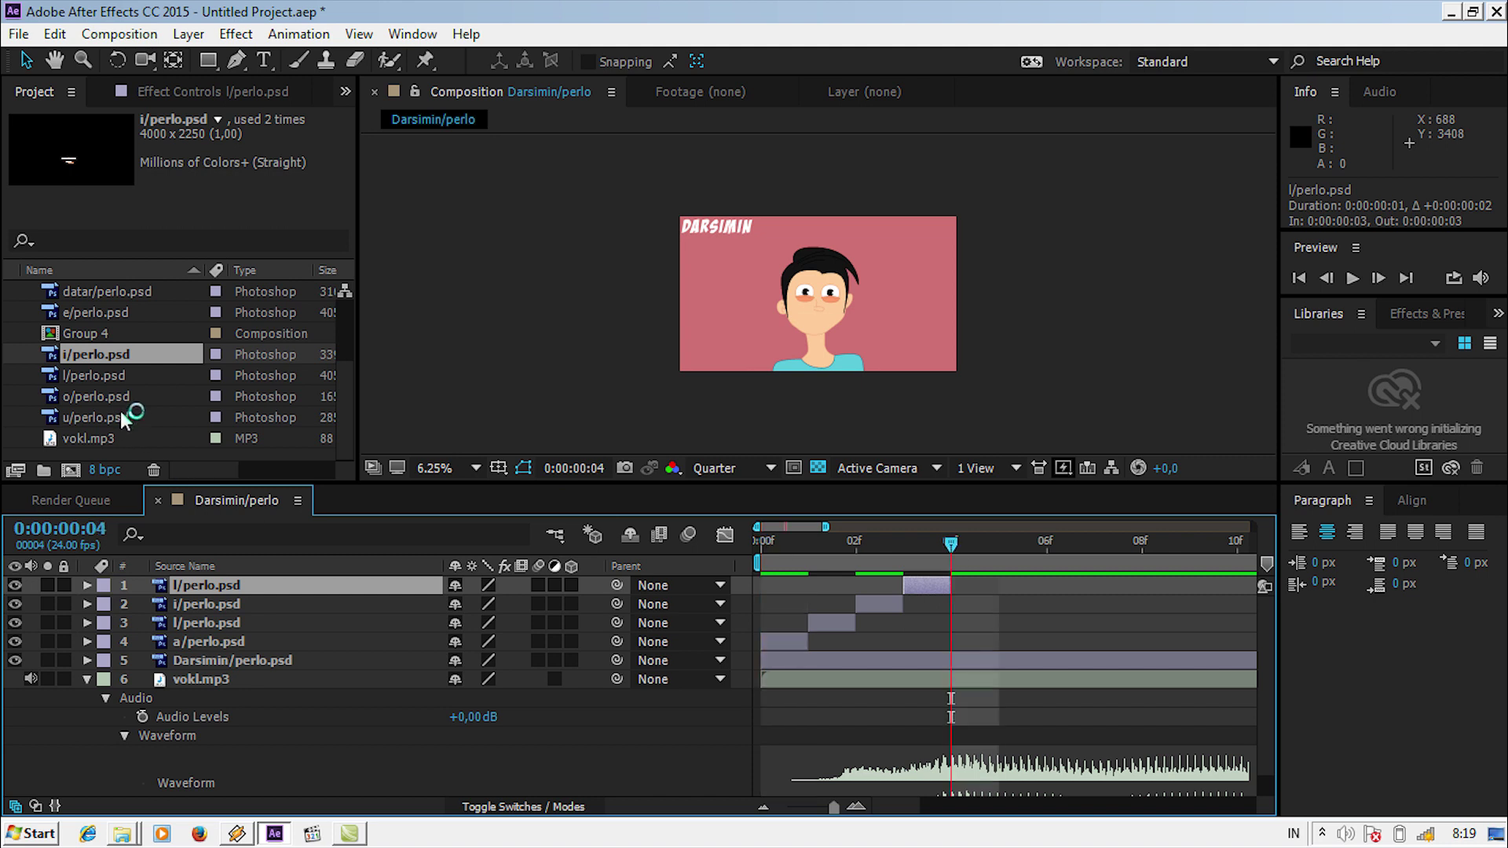
left_click(137, 417)
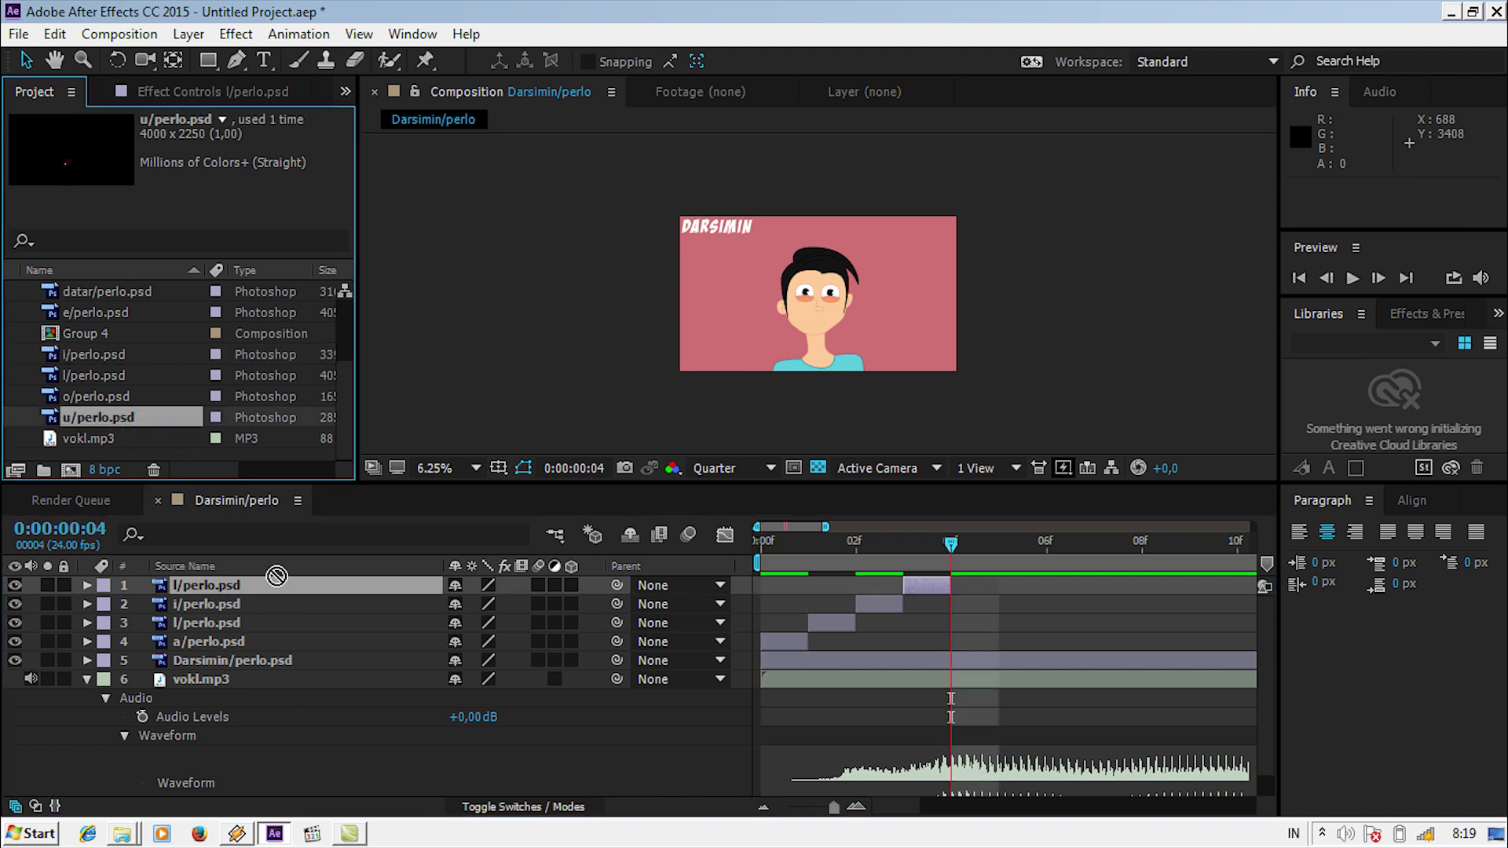
Add u/perlo.psd as a one-frame mouth layer at frame 4
left_click_drag(171, 417, 278, 583)
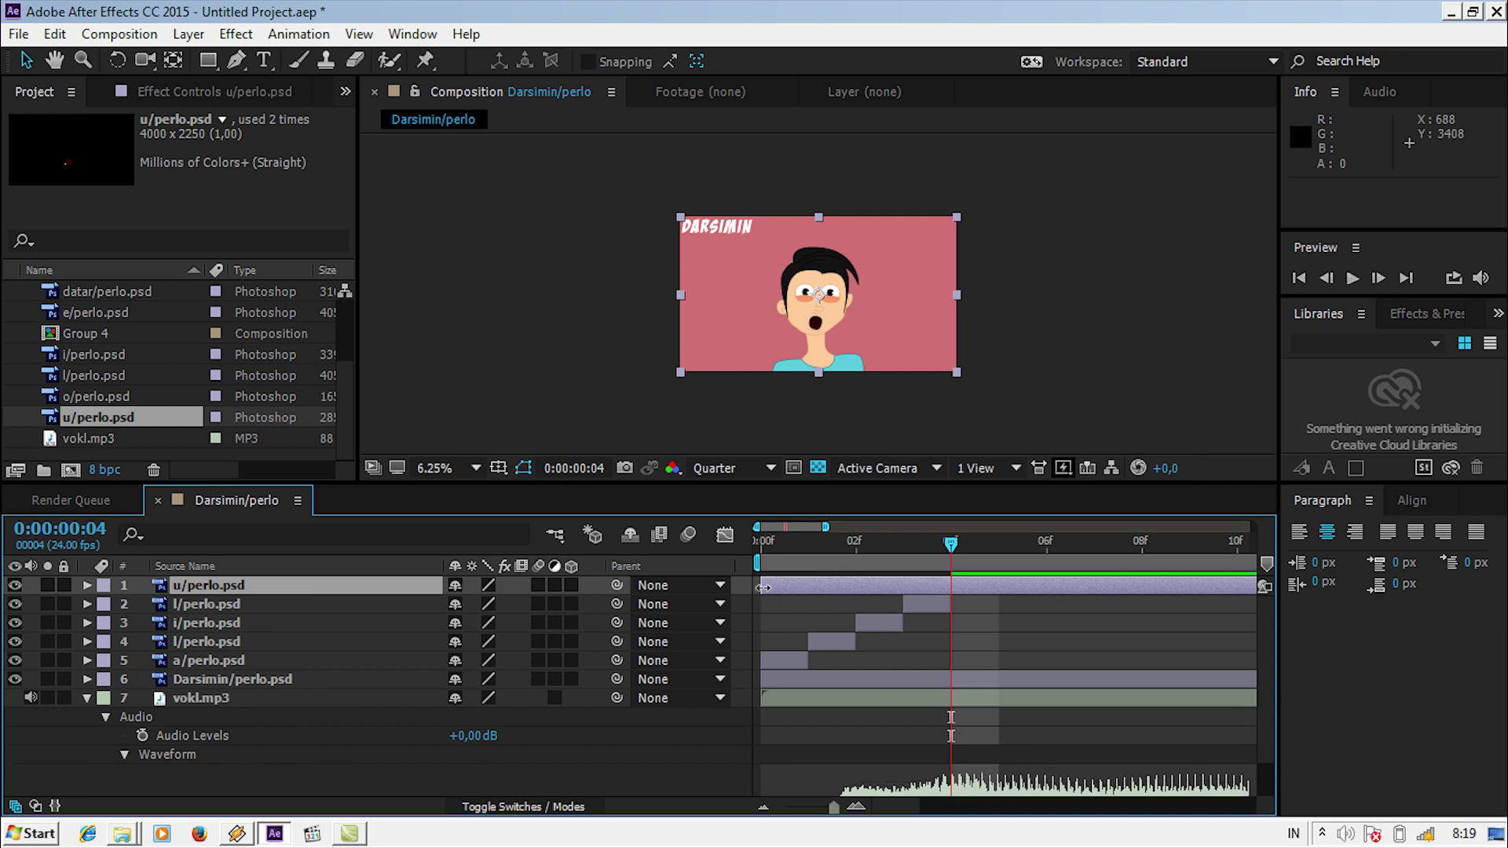
left_click_drag(764, 588, 955, 592)
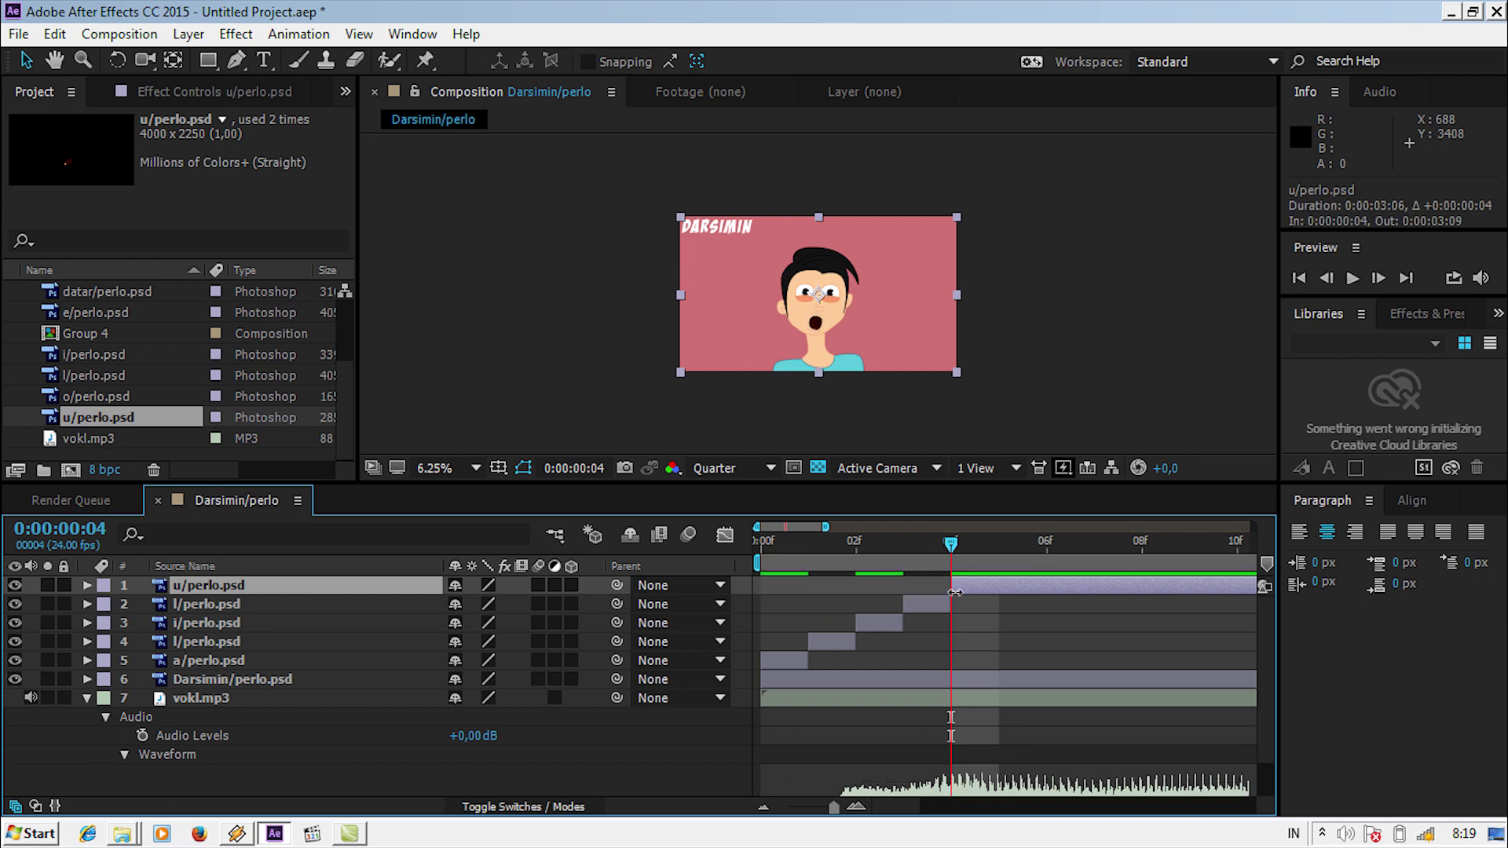
left_click_drag(834, 807, 786, 807)
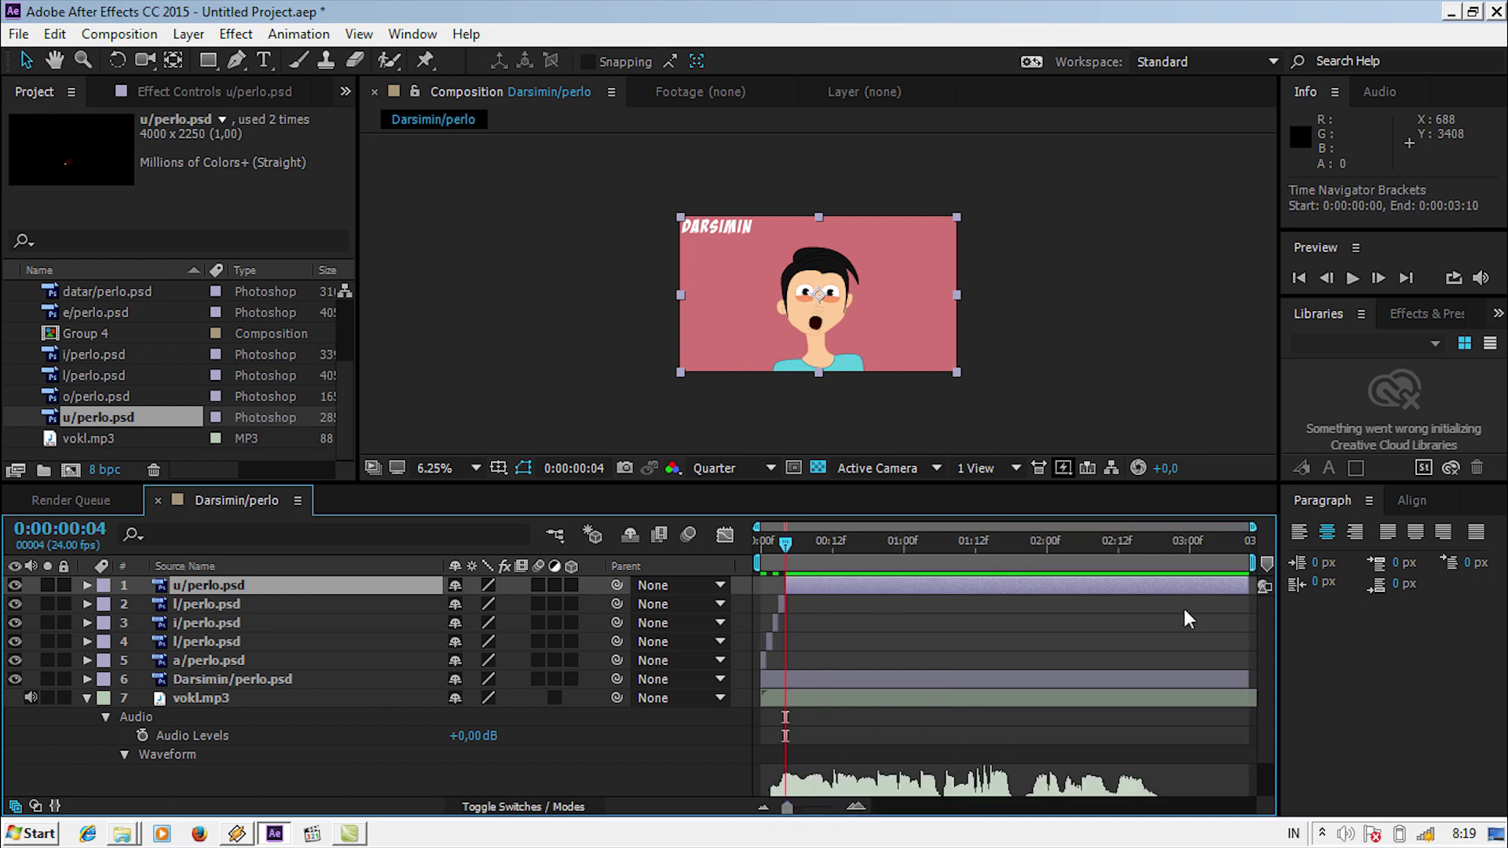
left_click_drag(1254, 585, 797, 588)
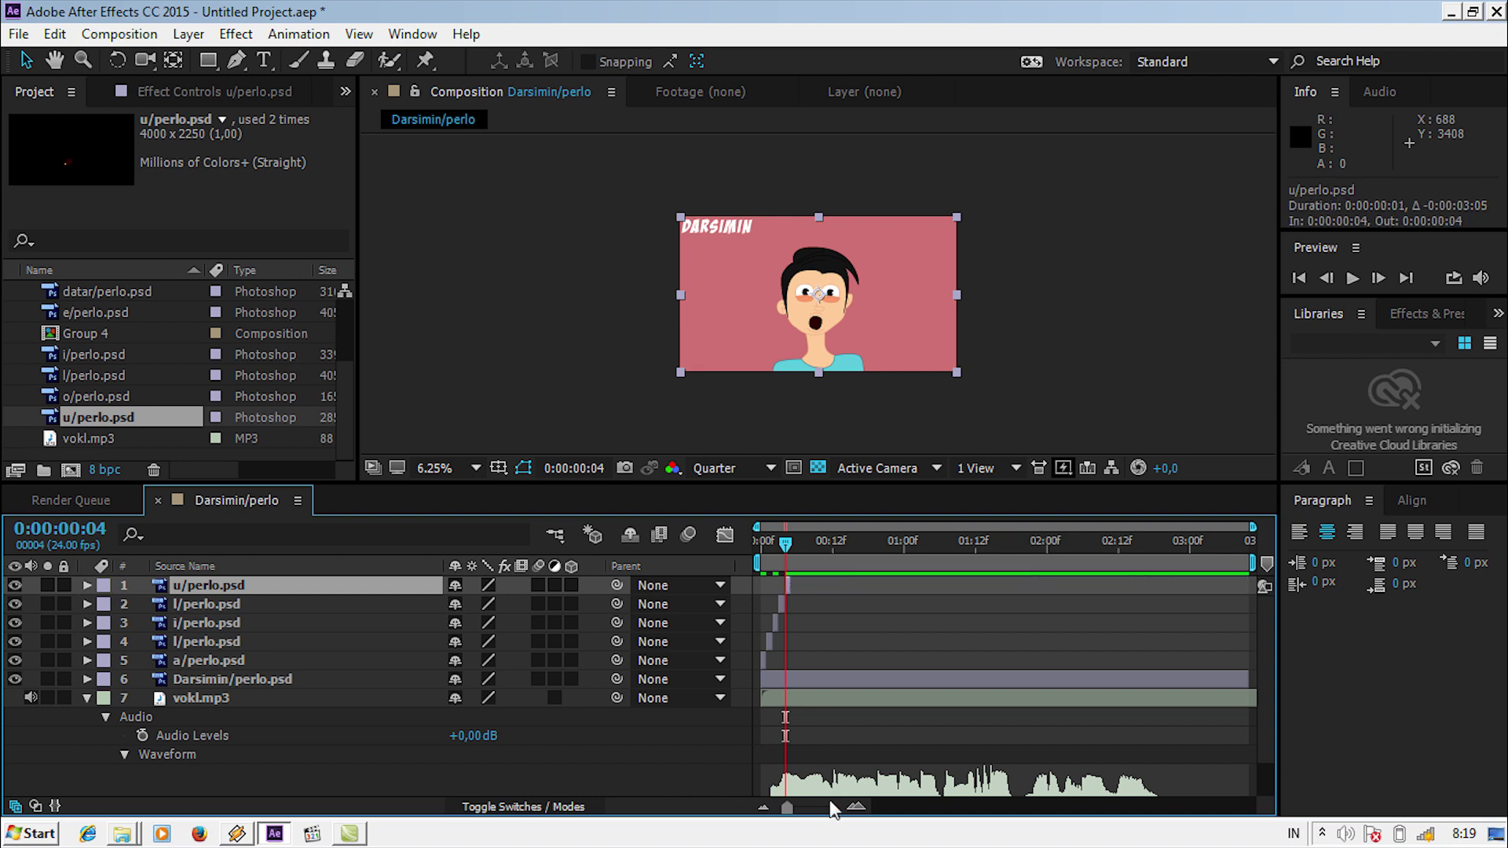
left_click(856, 807)
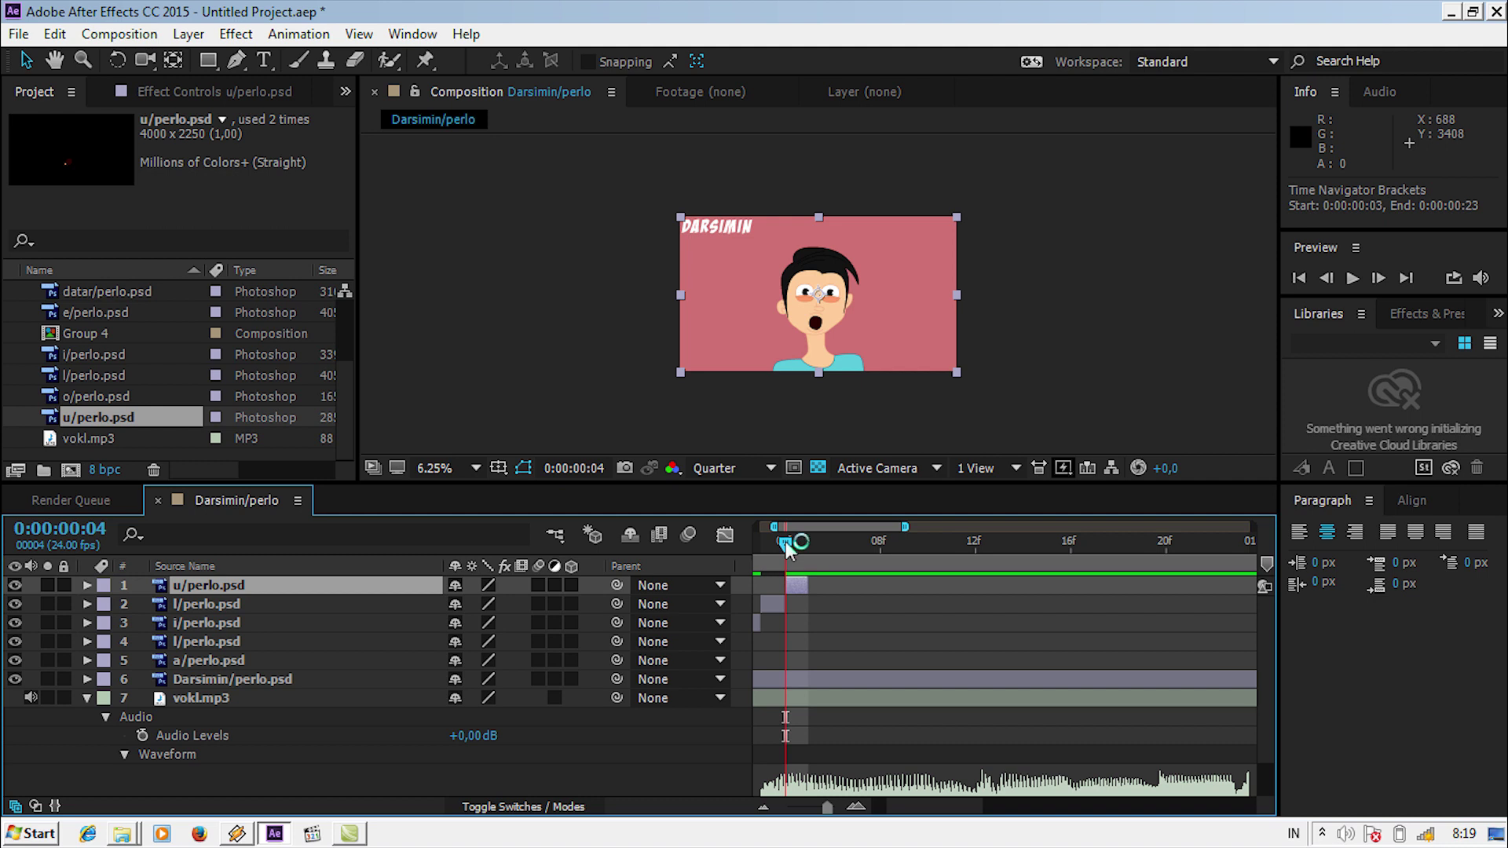
left_click_drag(786, 547, 710, 562)
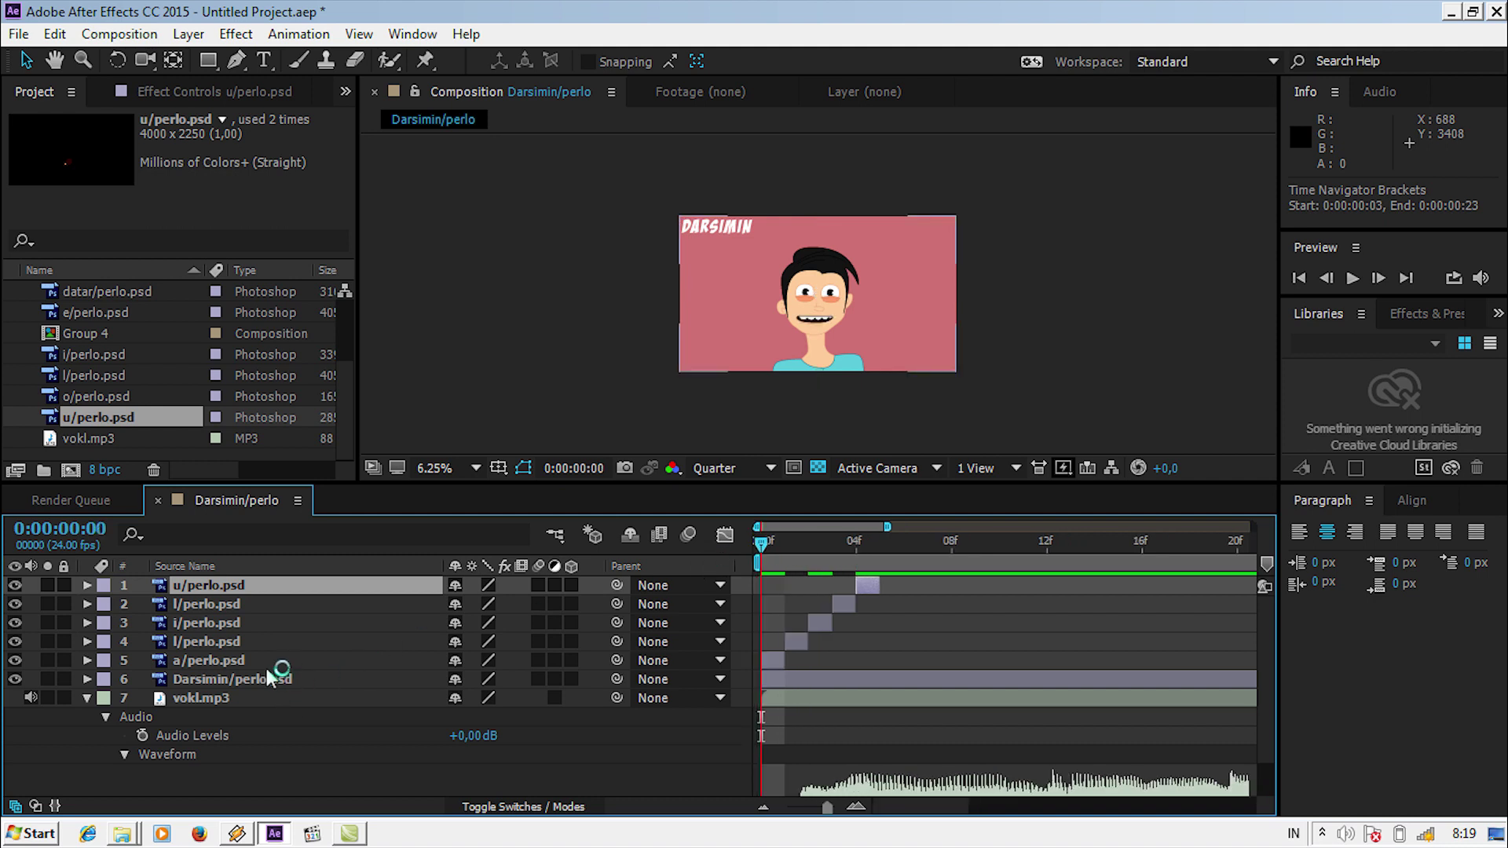
Duplicate the u, l and i mouth layers and shift the copies two frames later
left_click(252, 624)
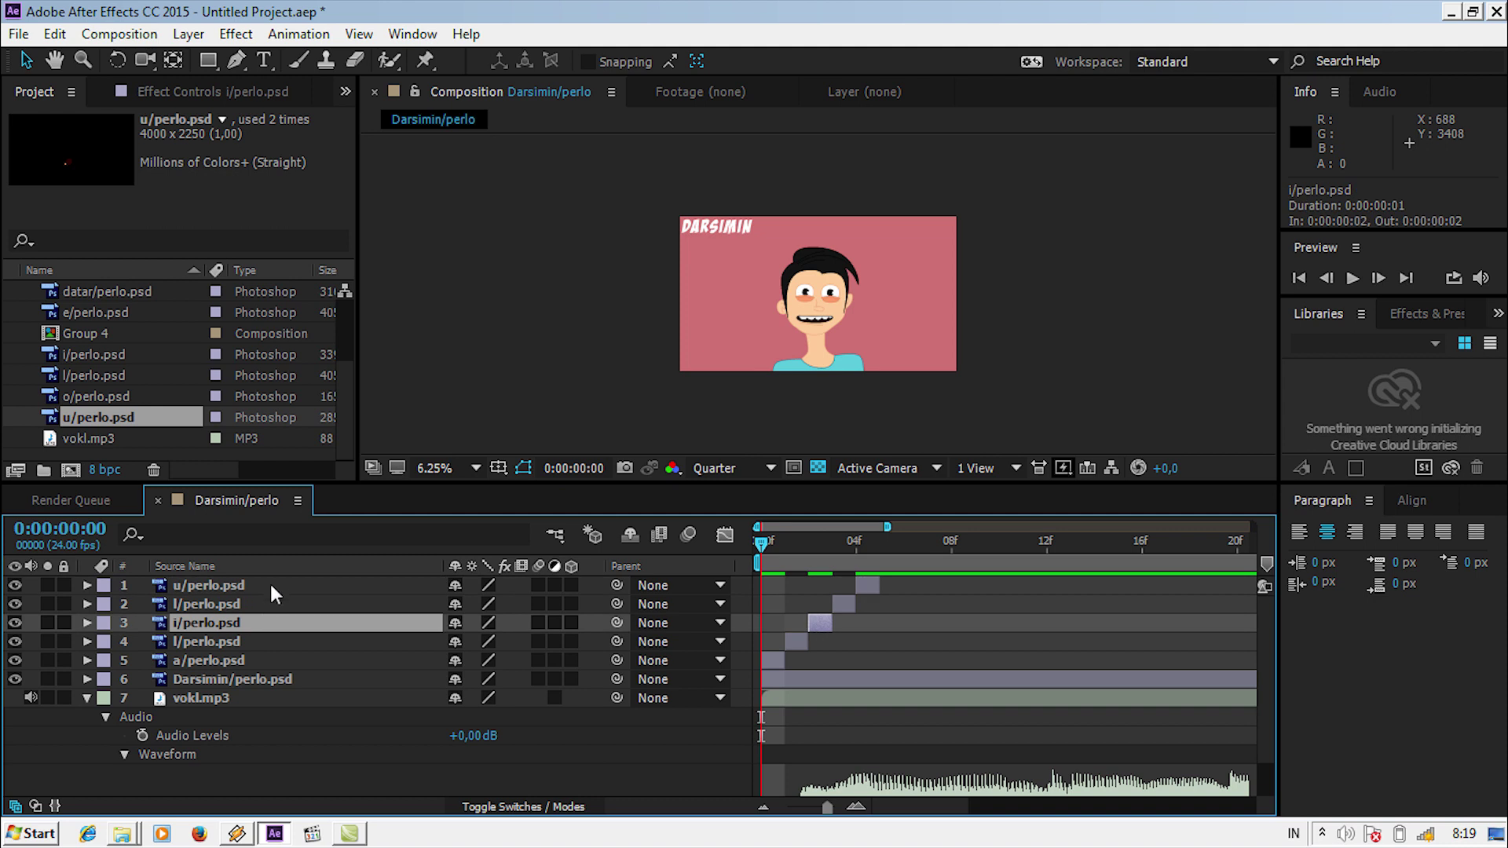
left_click(270, 585, "shift")
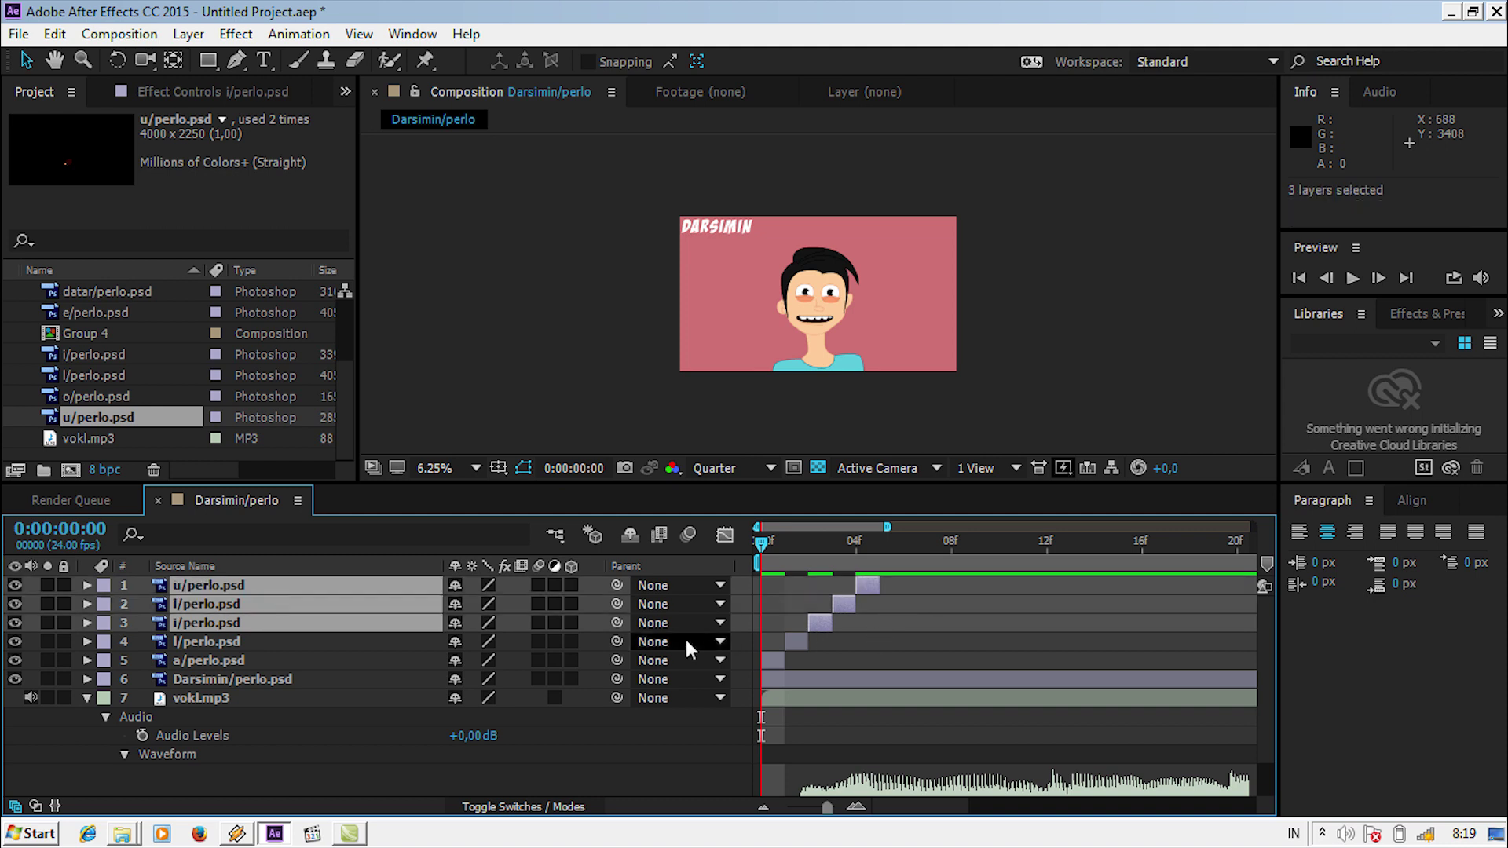
key("ctrl+d")
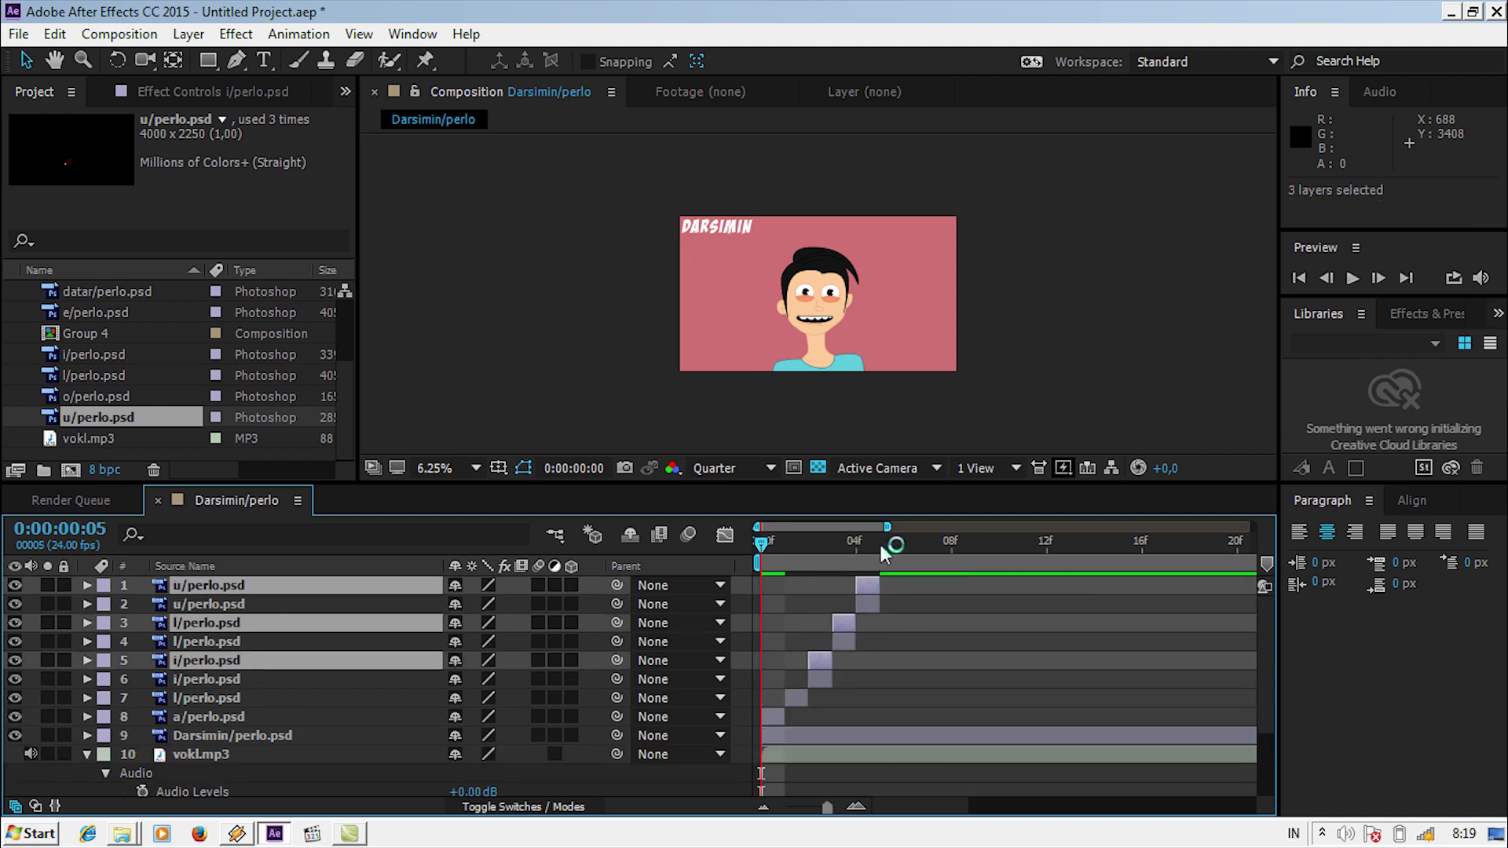
left_click(878, 559)
left_click_drag(878, 586, 939, 581)
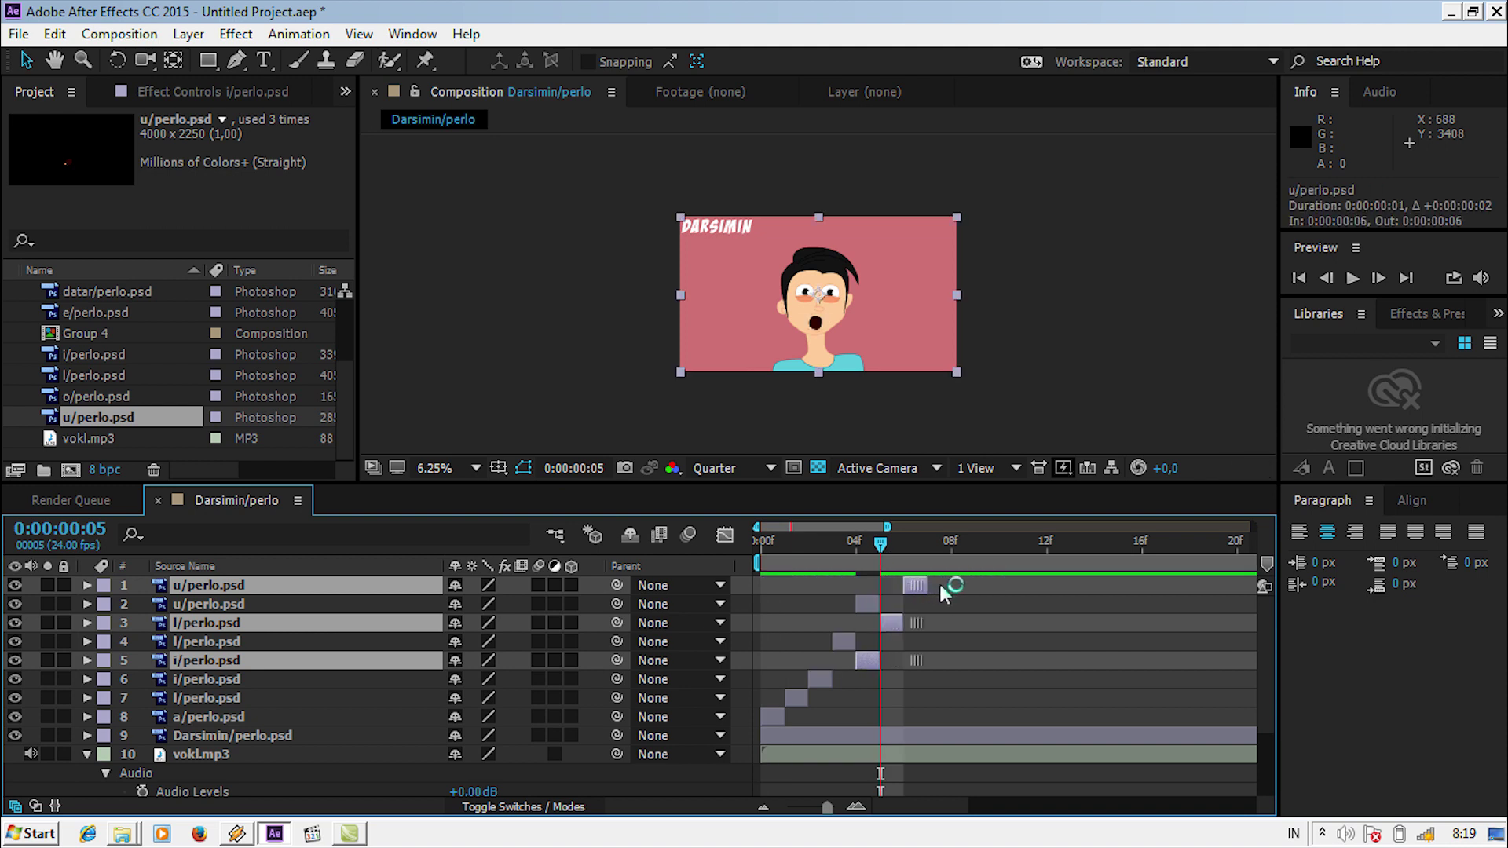
left_click_drag(803, 558, 923, 563)
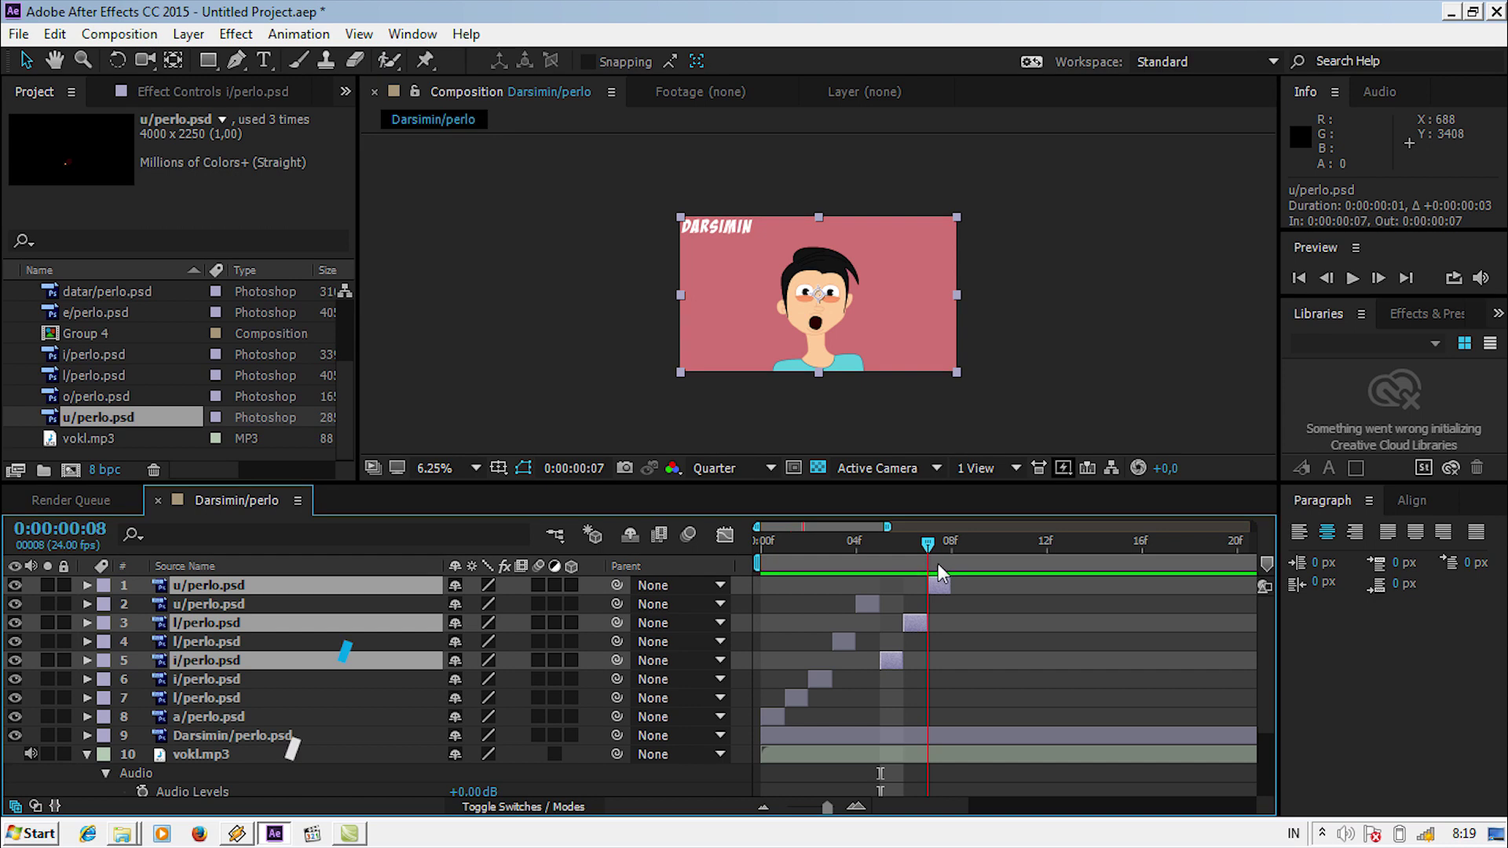
left_click_drag(929, 571, 949, 570)
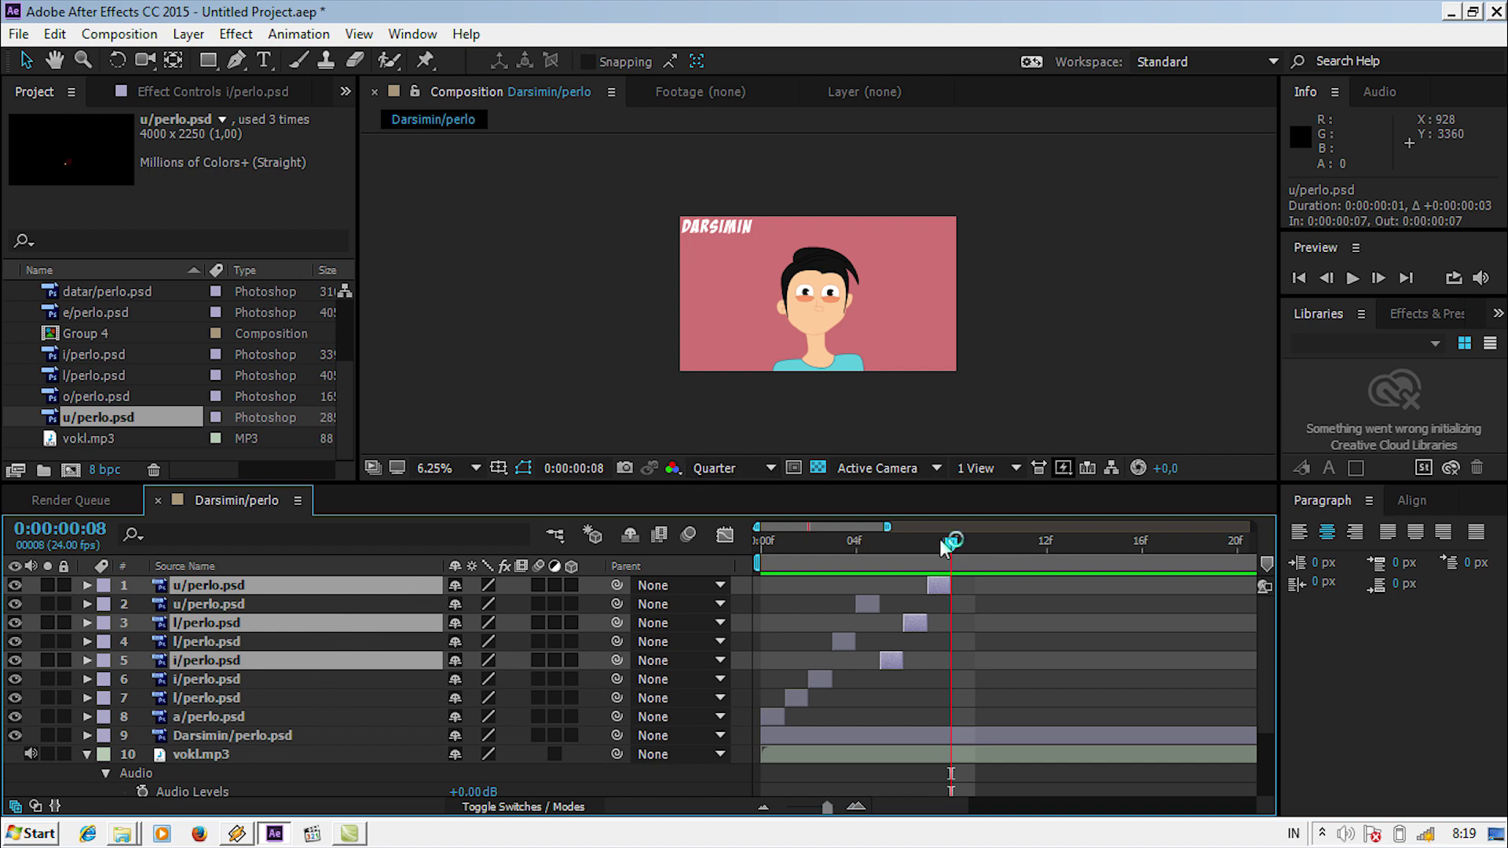
Duplicate the i mouth layer and move the copy to frame 8
left_click(380, 610)
left_click(292, 645)
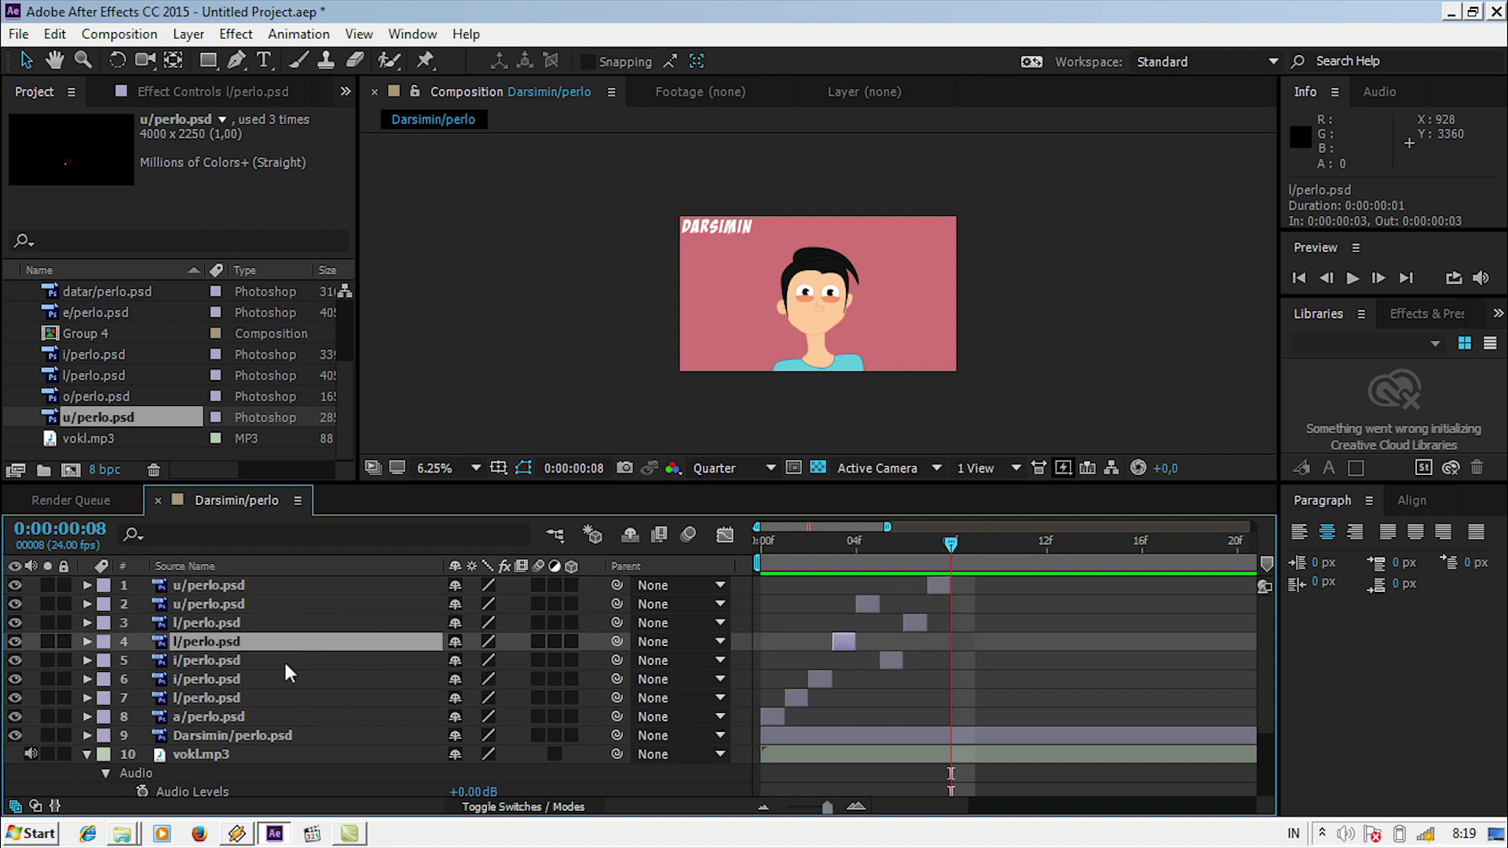
left_click(285, 664)
key("ctrl+d")
left_click_drag(893, 665, 965, 666)
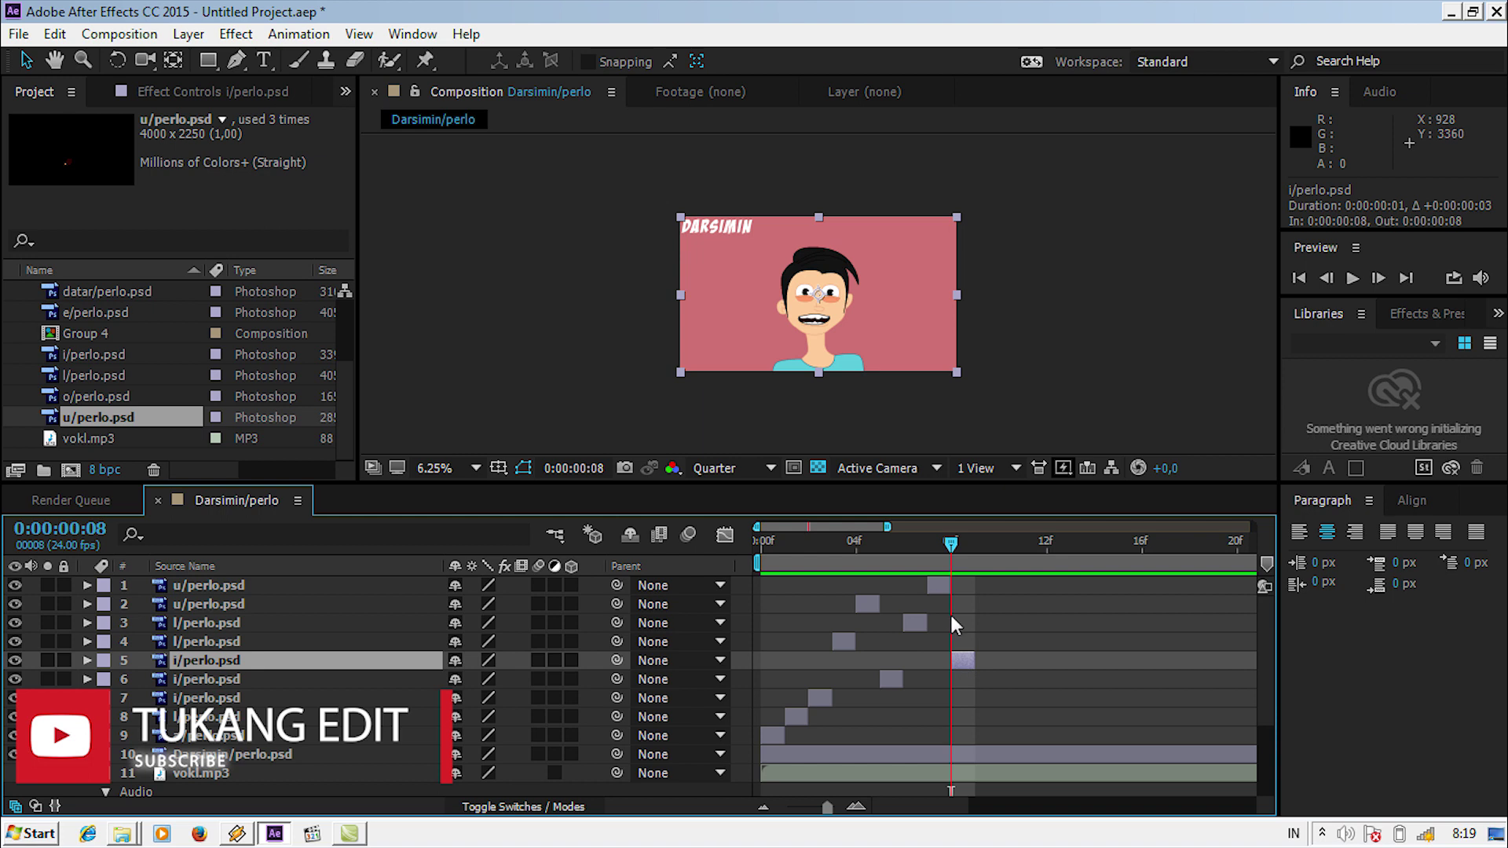
left_click(970, 542)
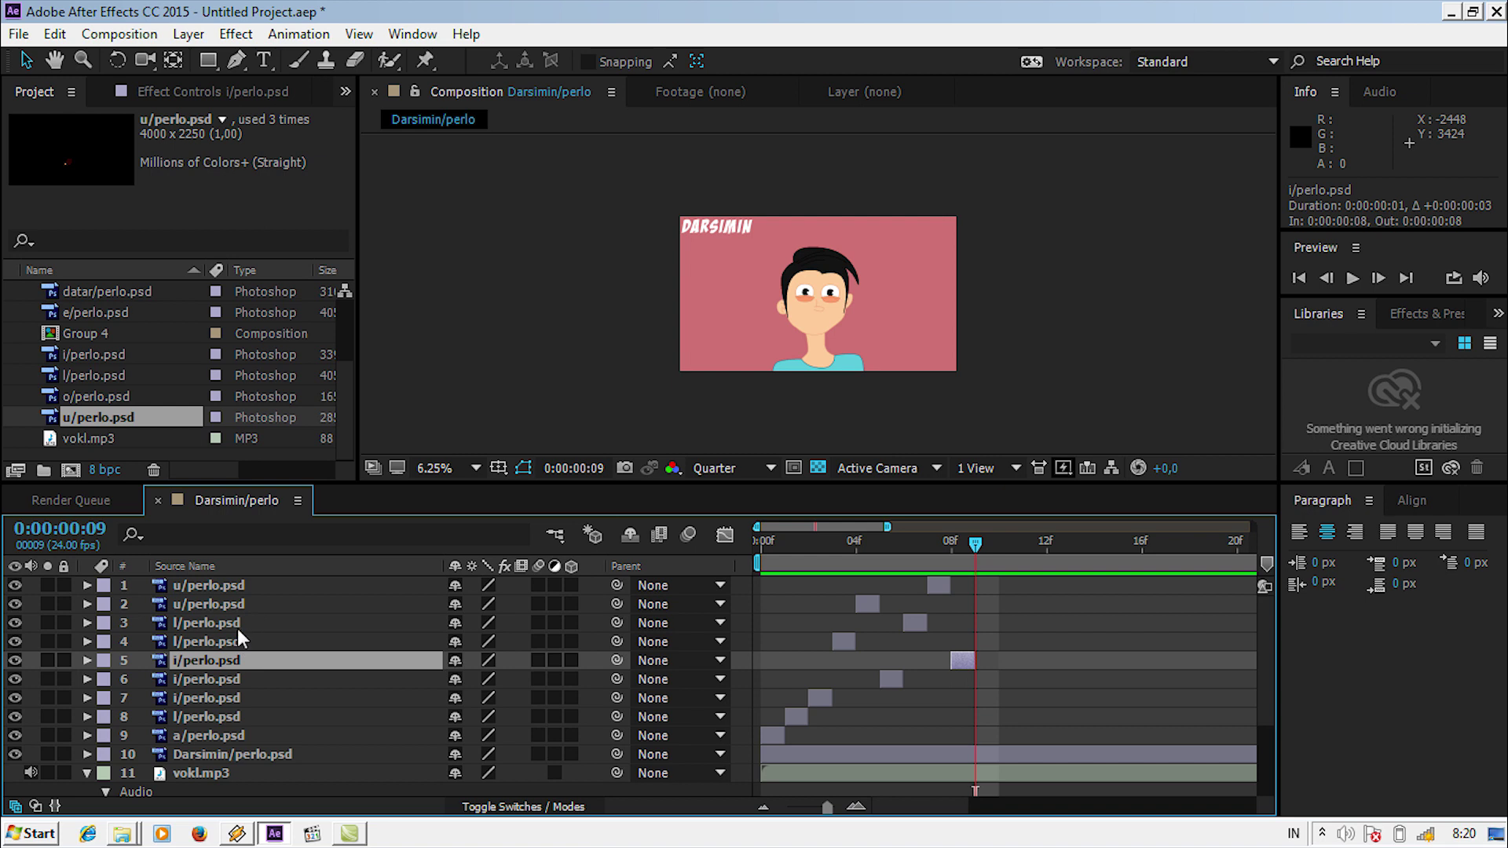
Duplicate the u mouth layer, move the copy to frame 9, and advance to frame 10
left_click(243, 605)
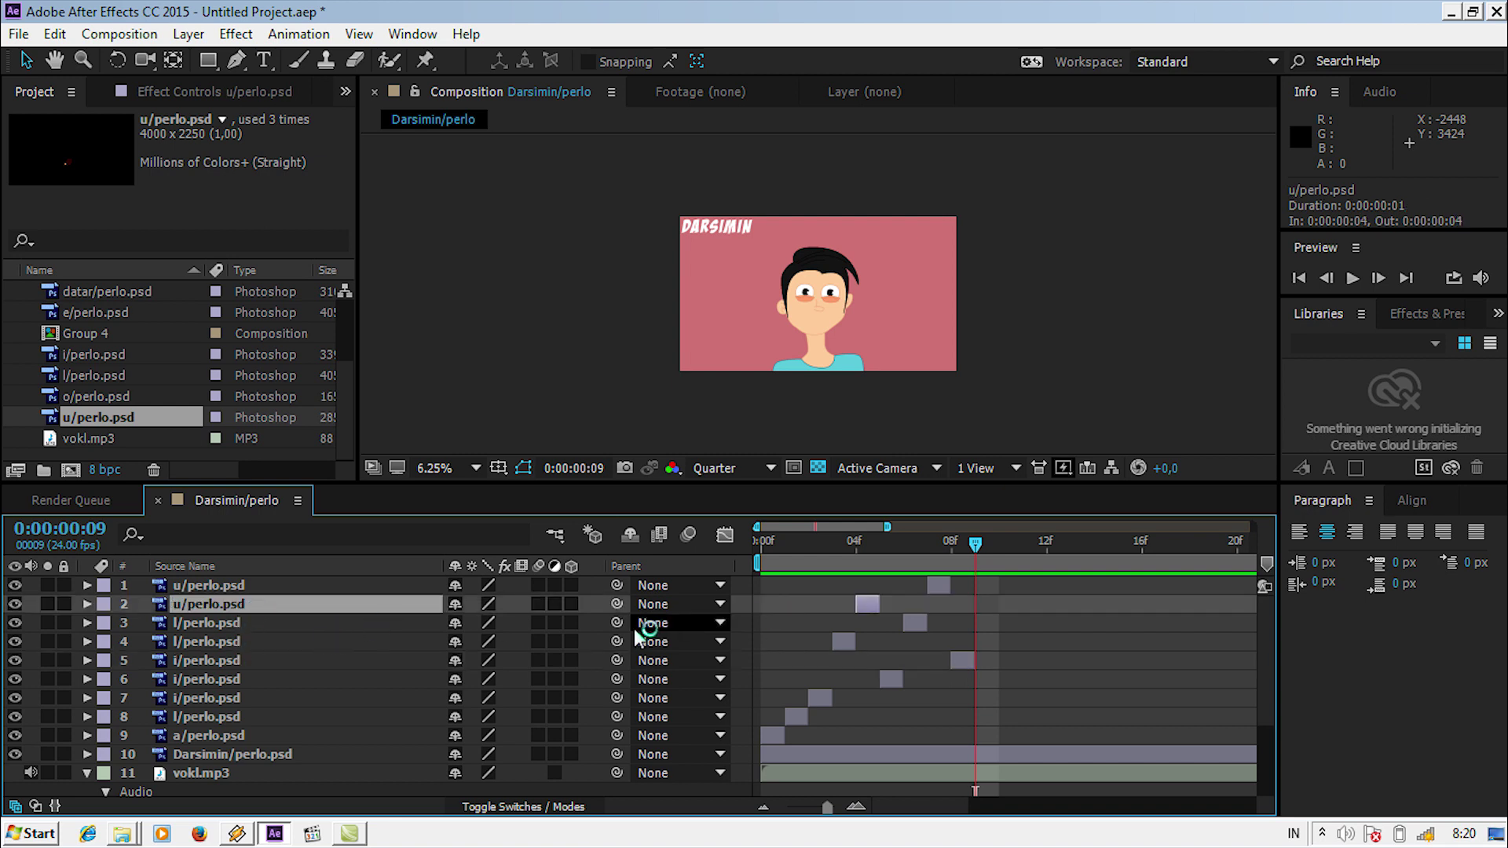
key("ctrl+d")
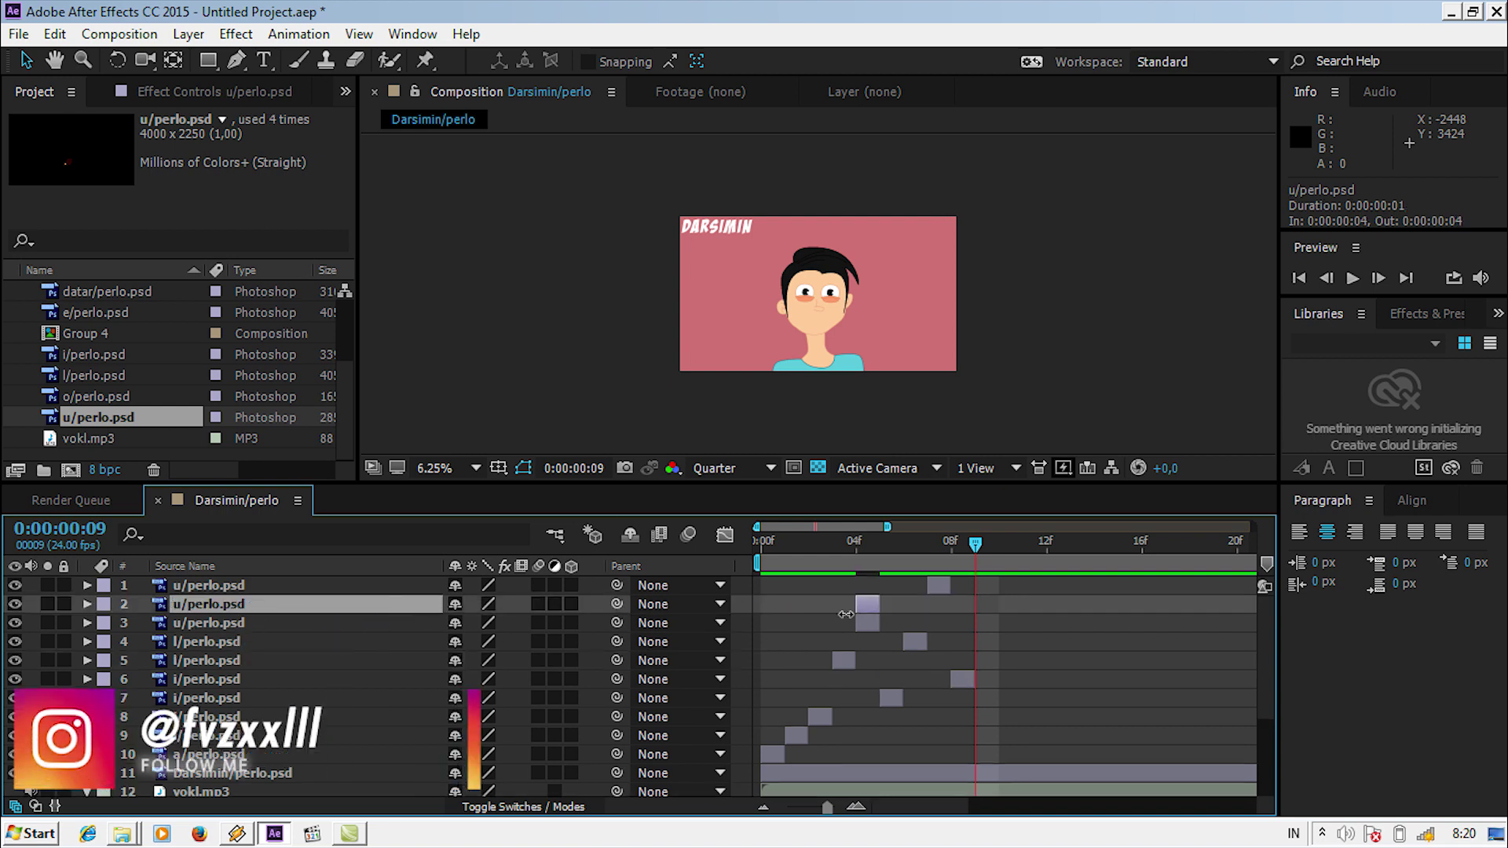
left_click_drag(868, 615, 994, 625)
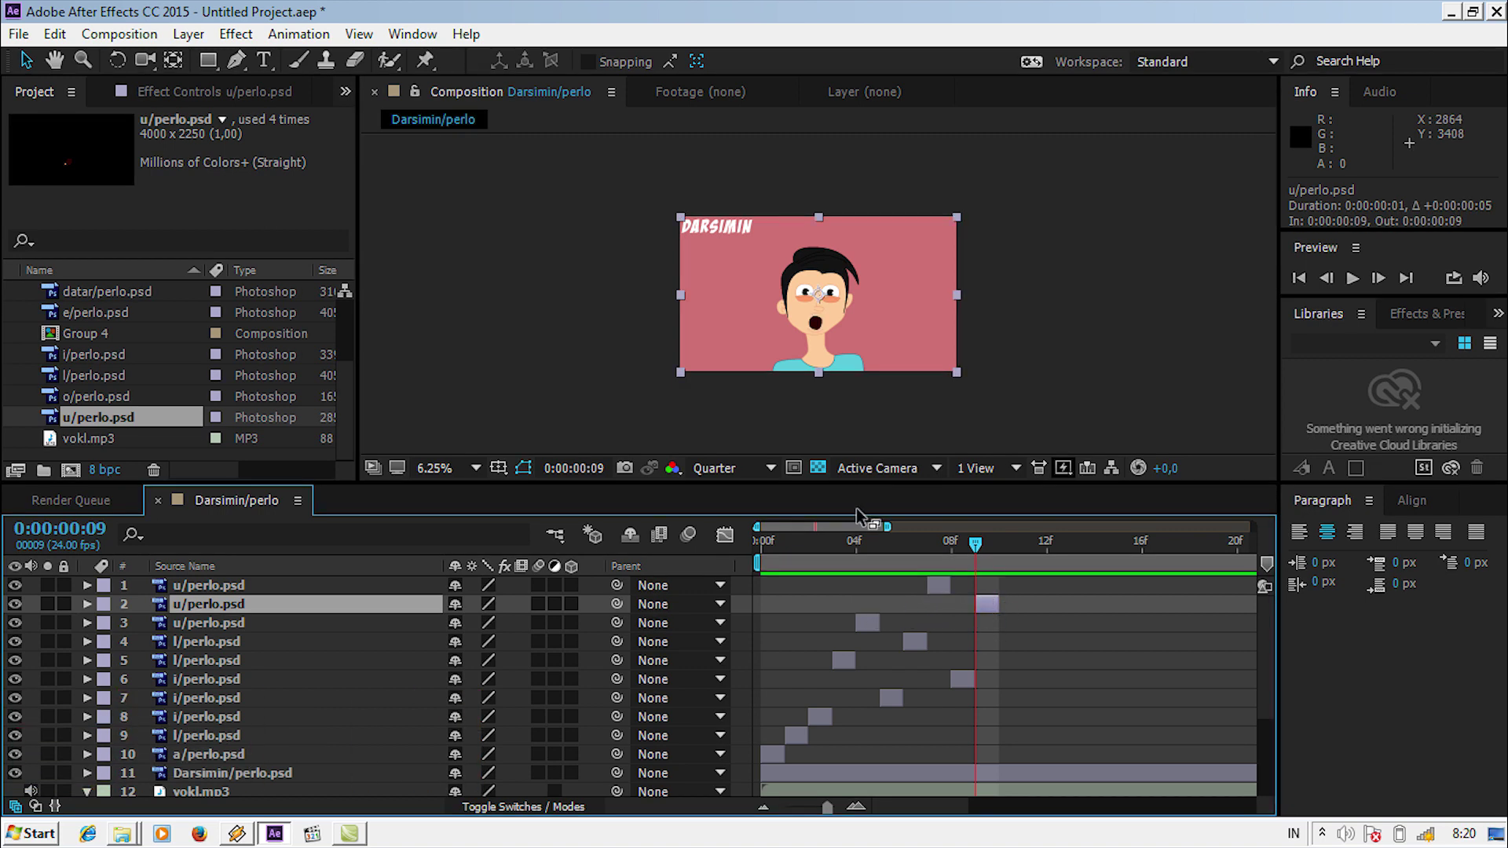
left_click_drag(981, 552, 1000, 550)
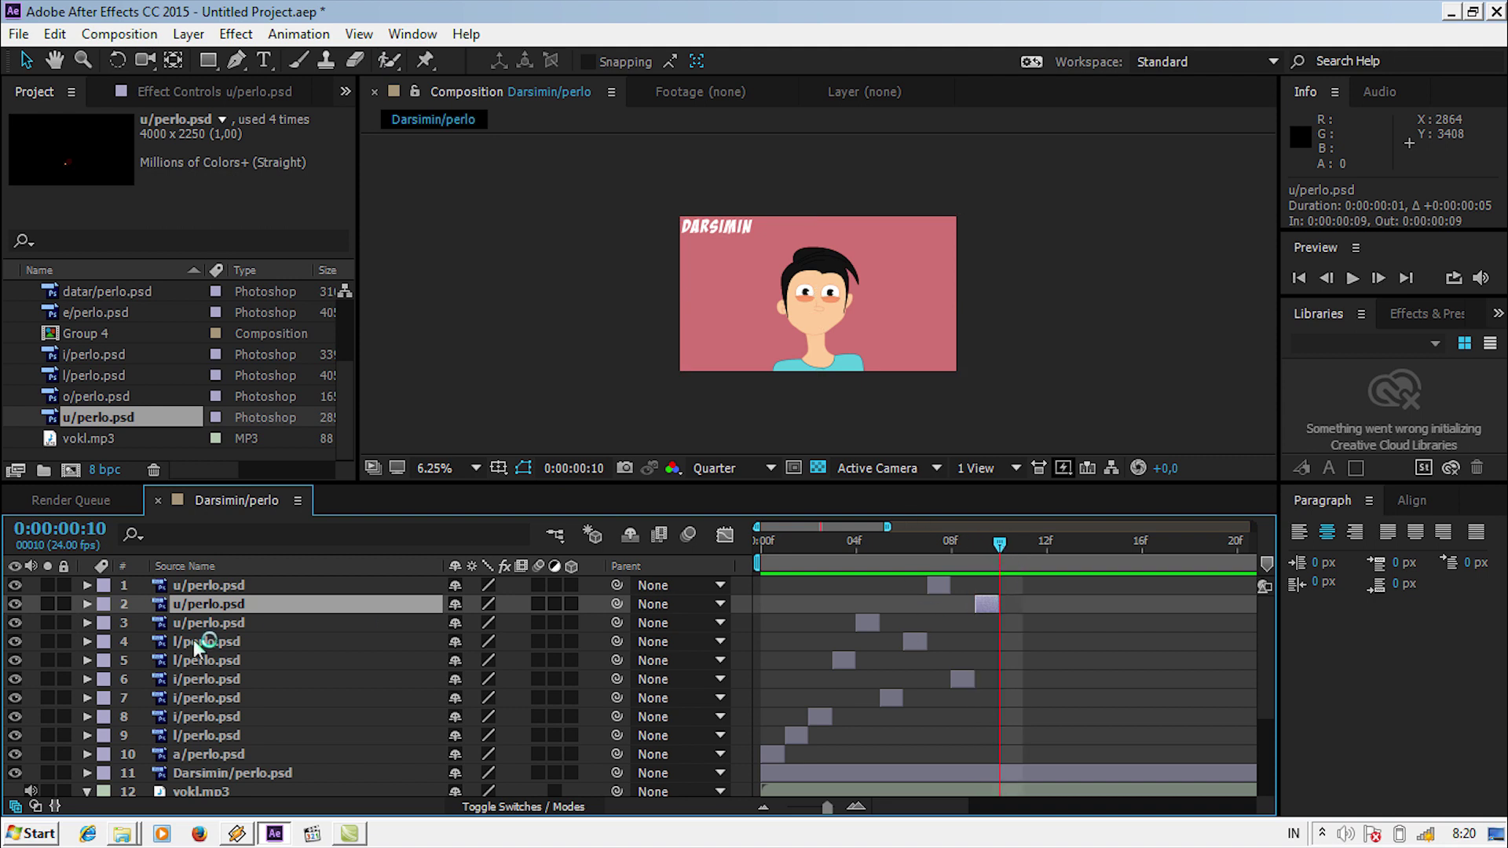
left_click(214, 644)
left_click(224, 735)
left_click(98, 396)
Drag in e/perlo.psd, start it at frame 10, and trim it to one frame
left_click(125, 317)
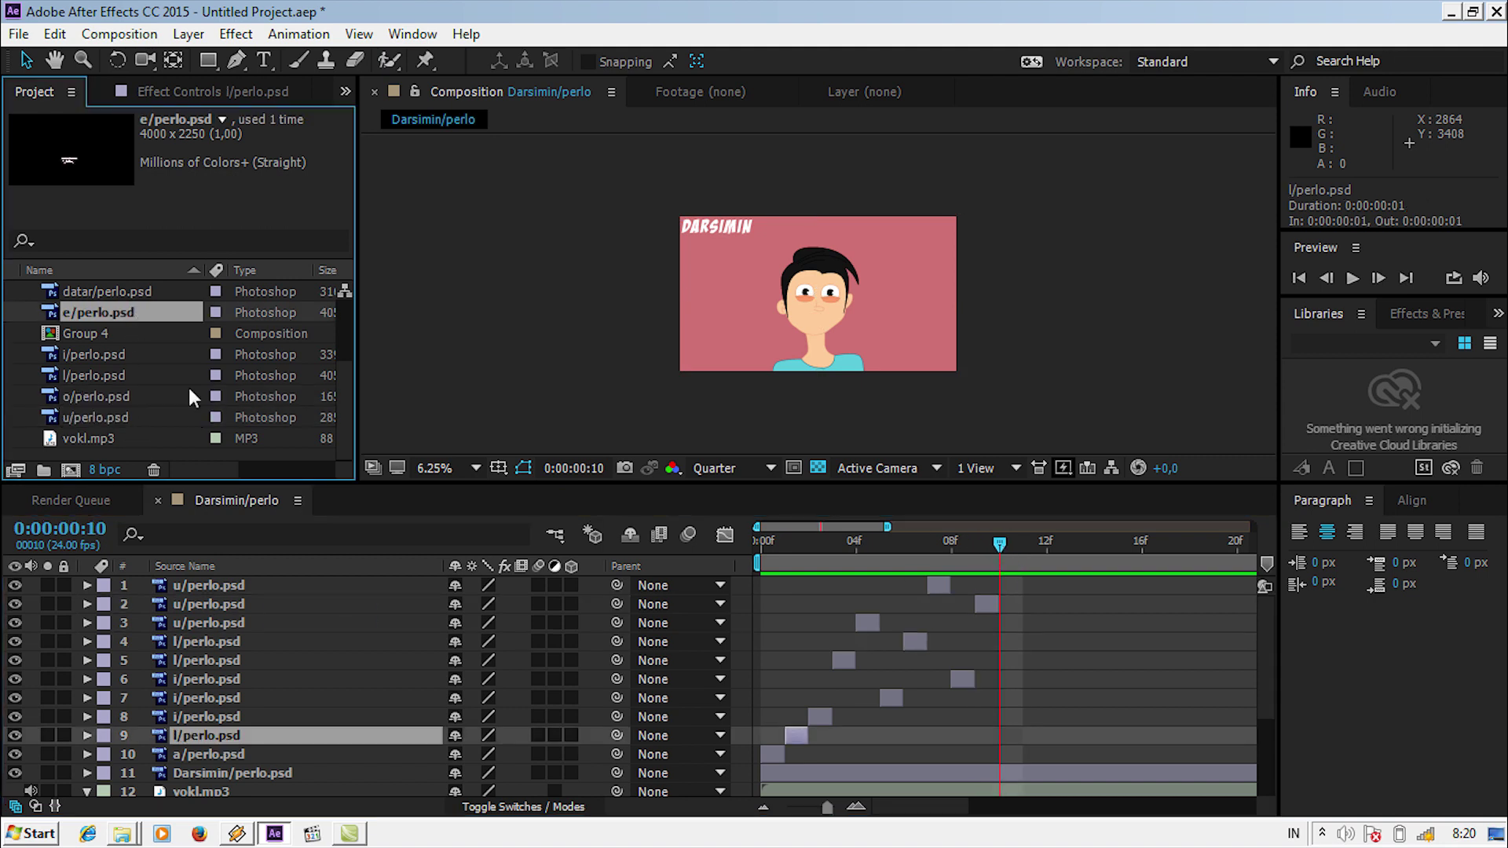
left_click_drag(179, 312, 275, 585)
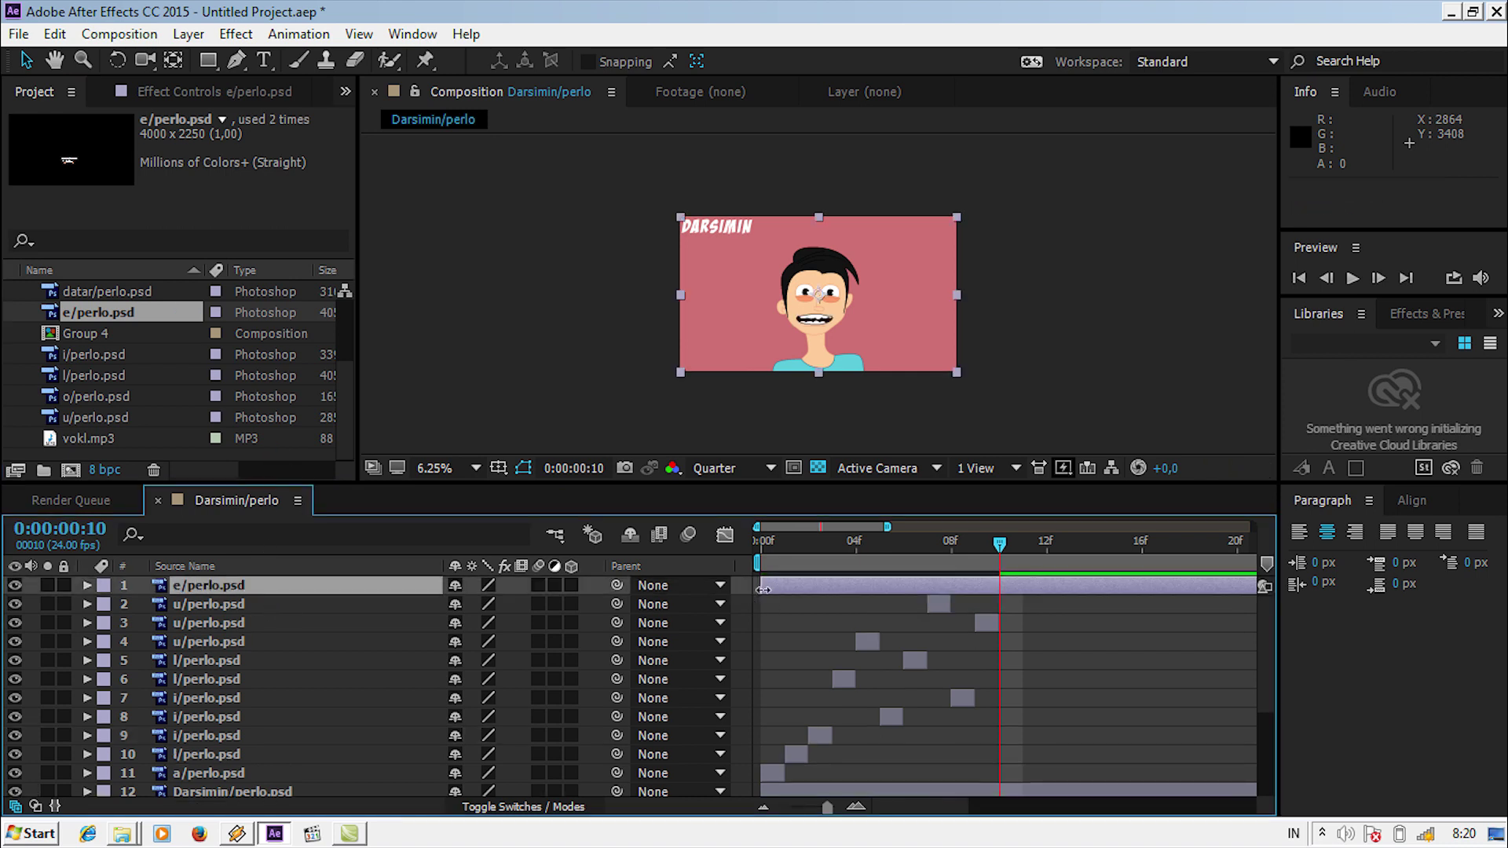
left_click_drag(764, 589, 1003, 592)
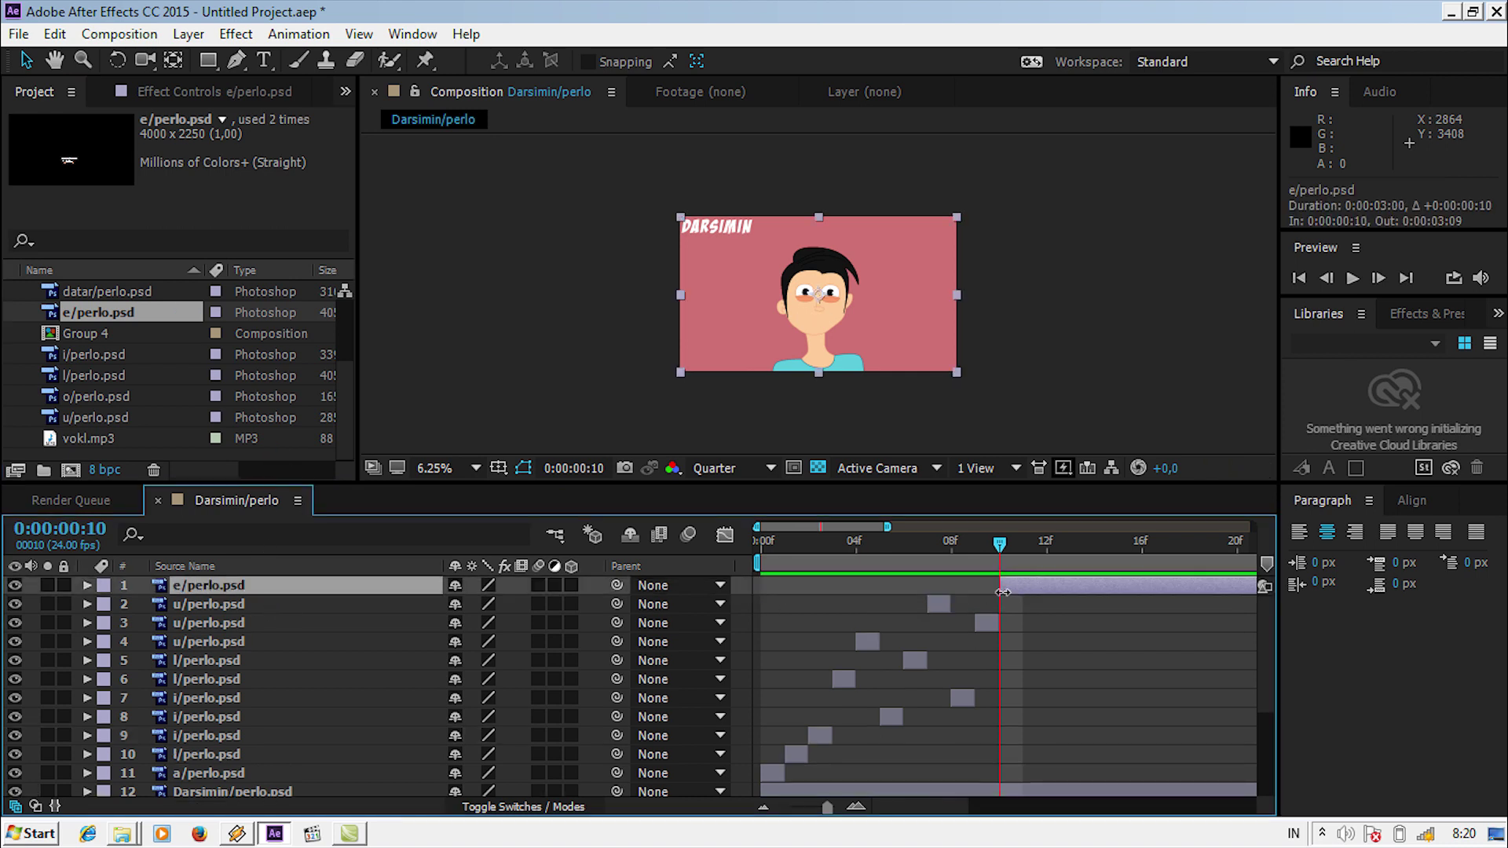
left_click_drag(827, 806, 787, 807)
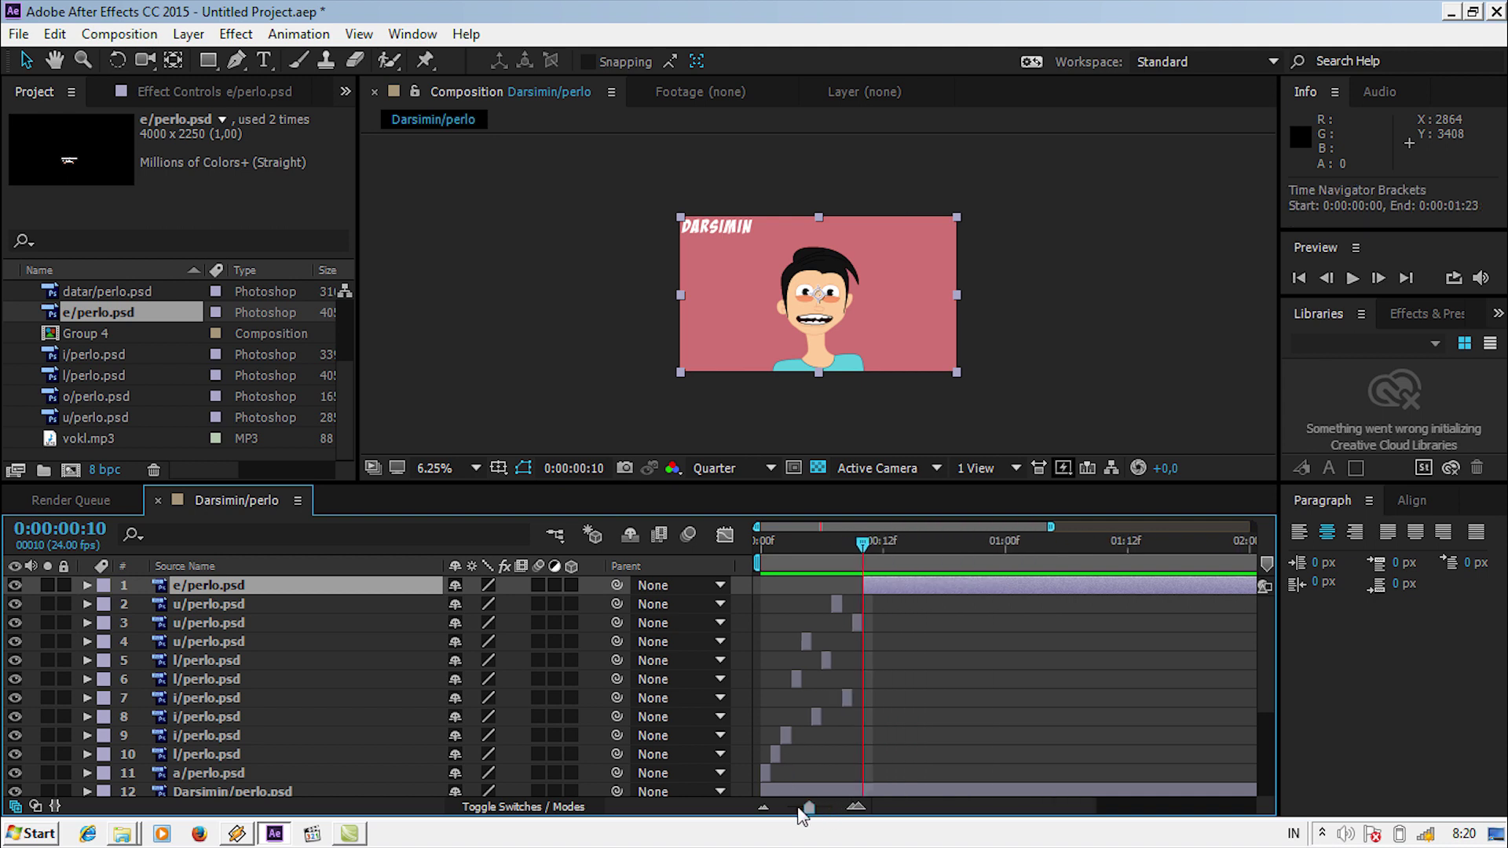
left_click_drag(1248, 583, 841, 582)
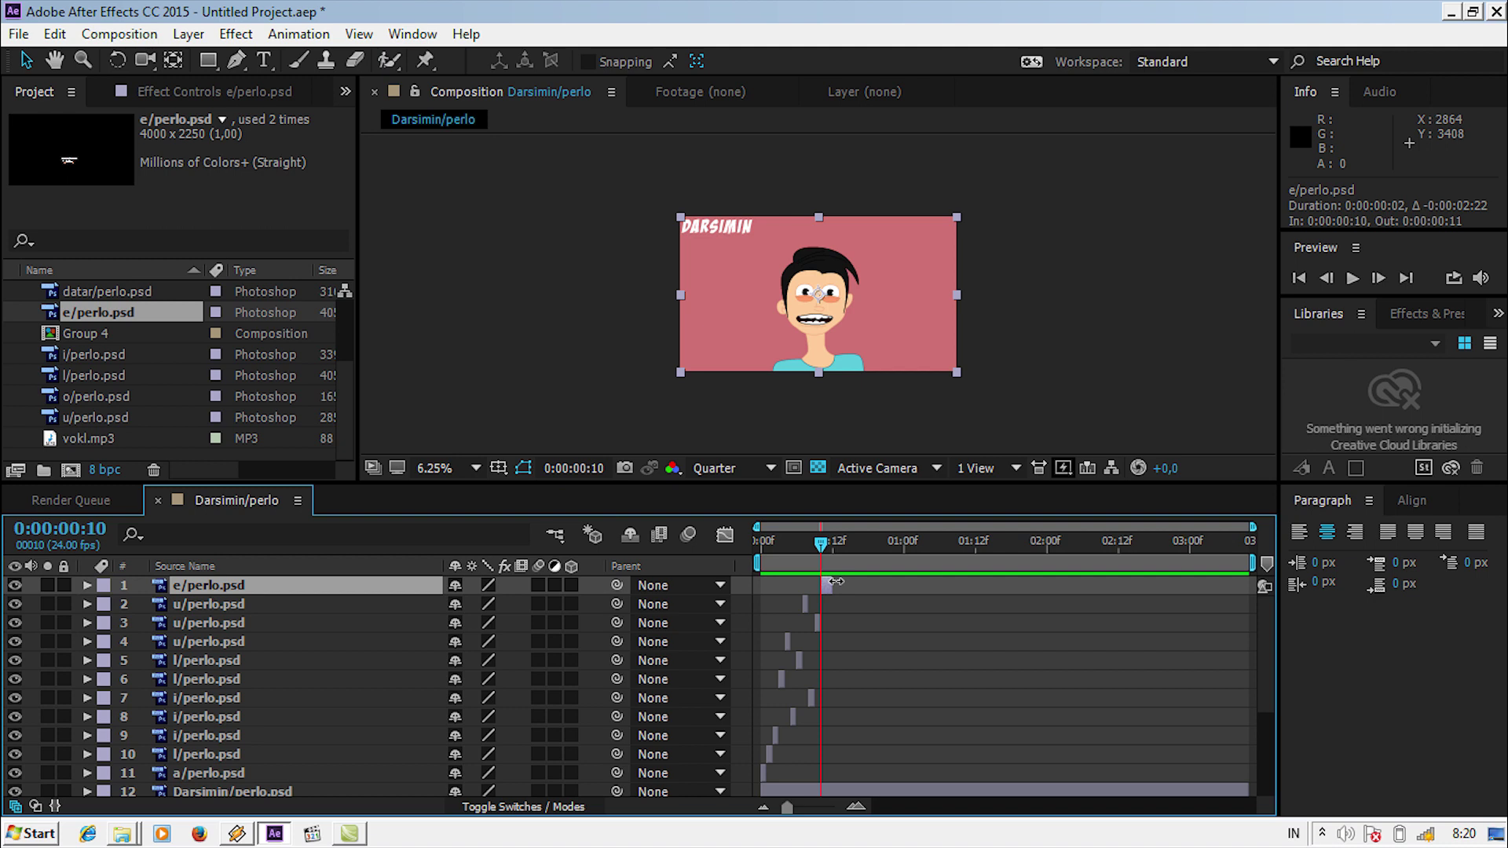
left_click(854, 807)
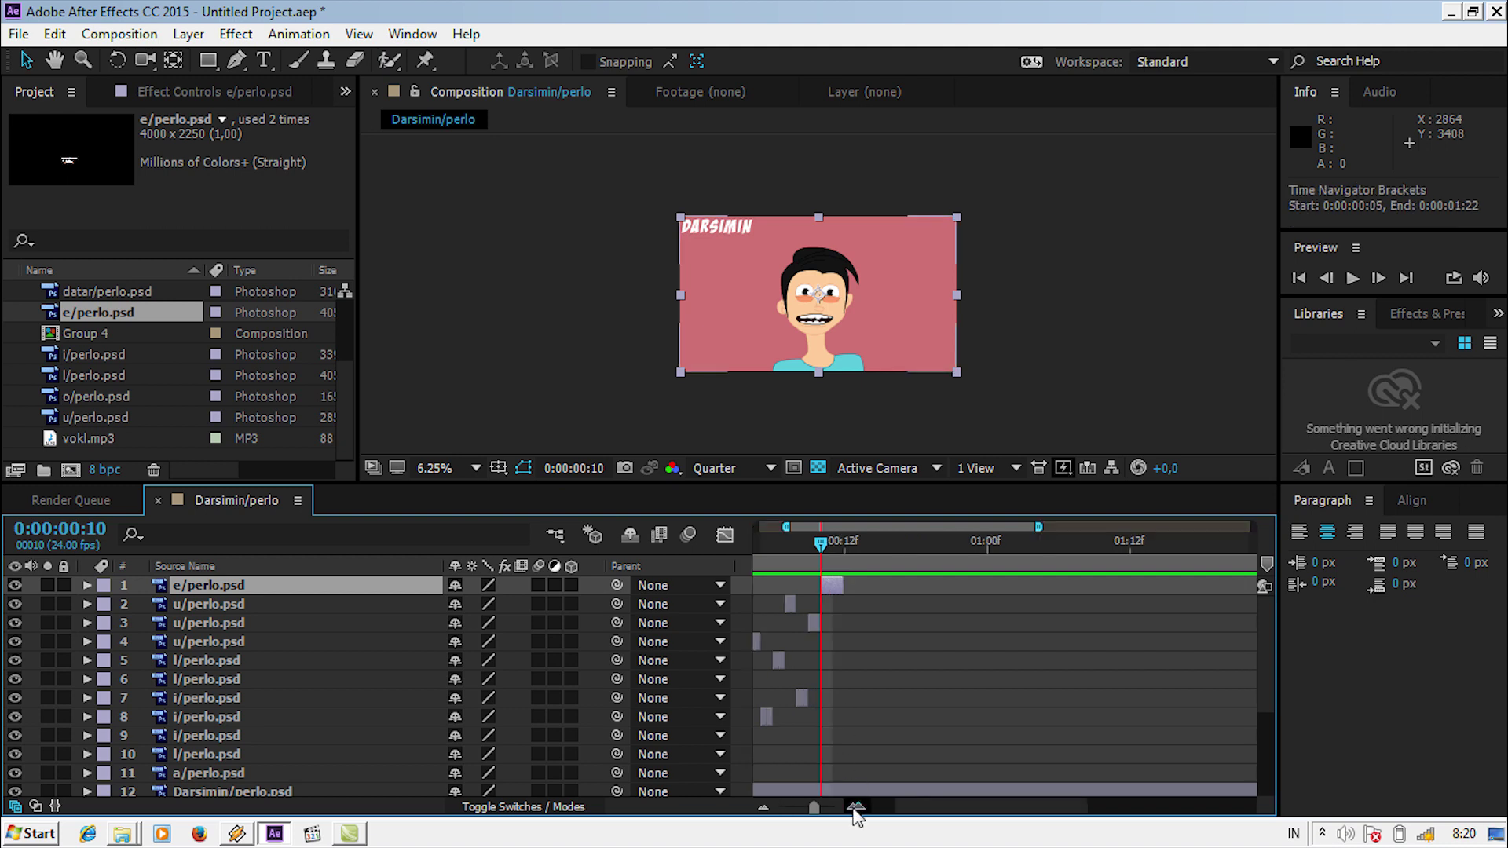
left_click(854, 806)
left_click_drag(917, 586, 858, 591)
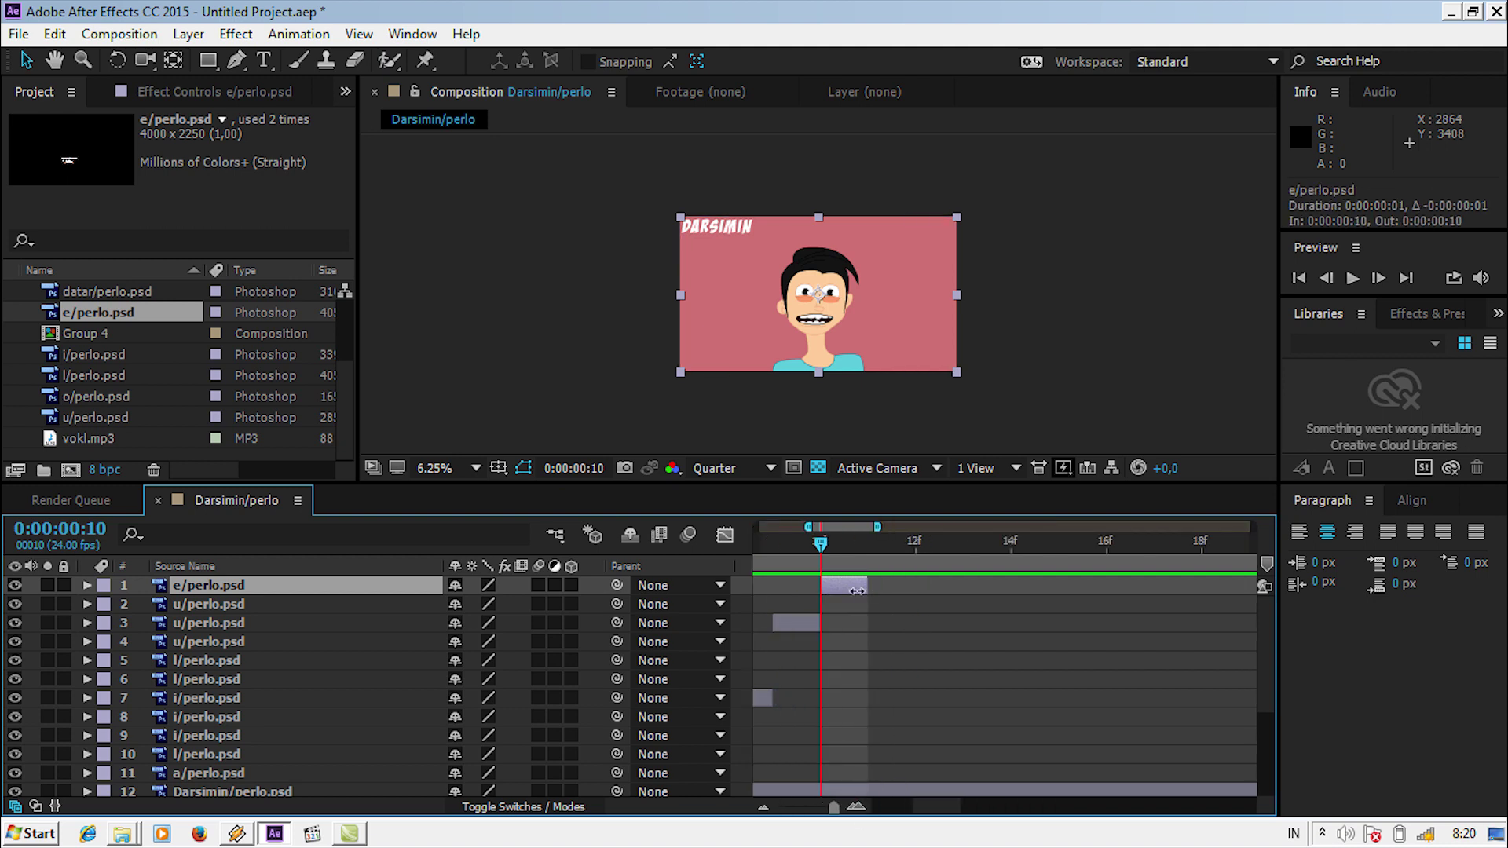
left_click(866, 552)
Move the a/perlo.psd mouth layer to start at frame 11
mouse_move(834, 807)
left_mouse_down()
mouse_move(803, 807)
mouse_move(815, 813)
left_mouse_up()
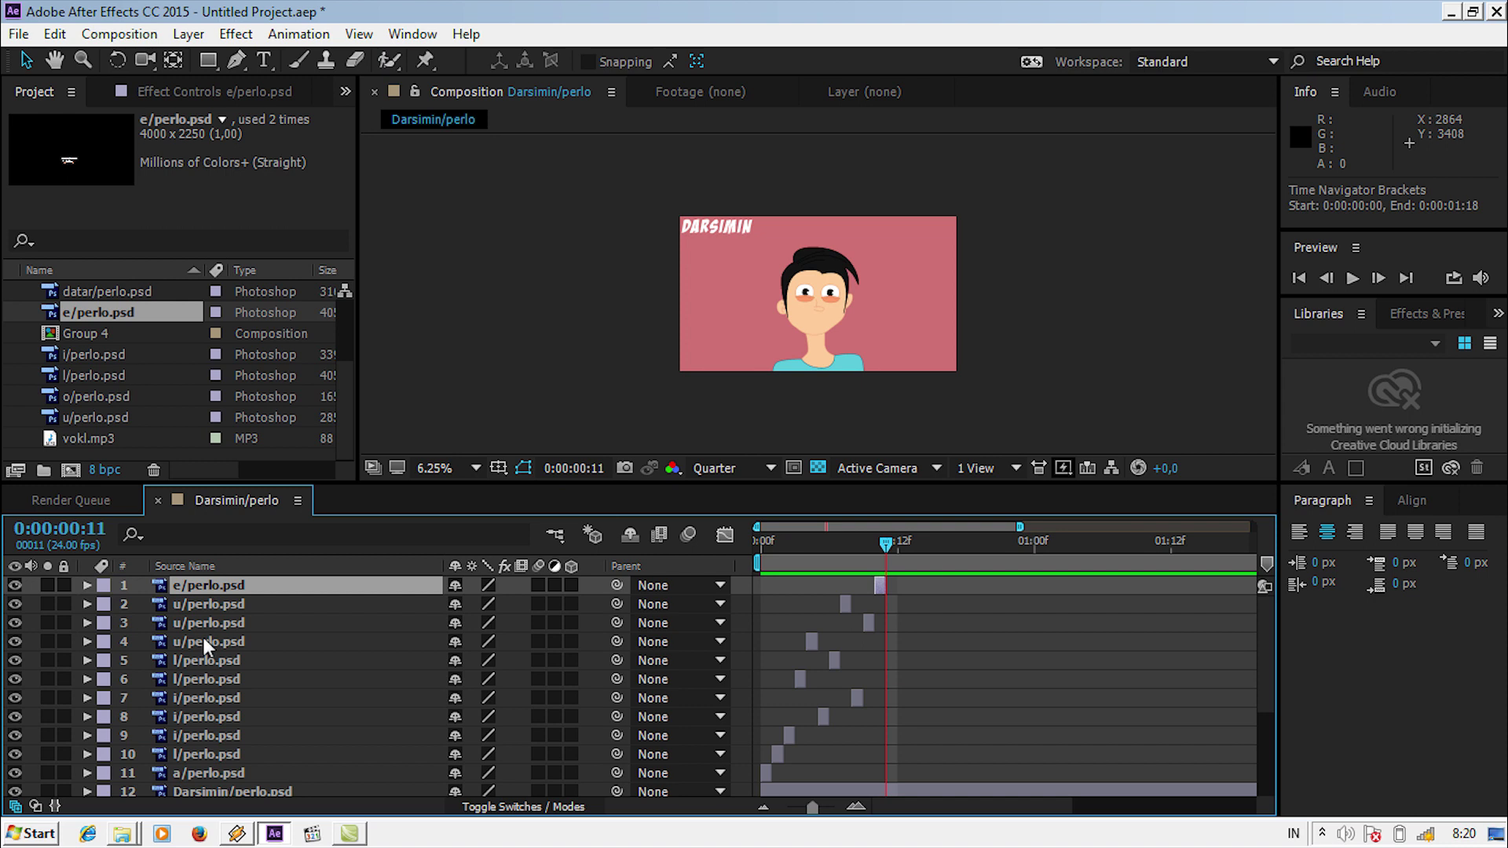
left_click(214, 774)
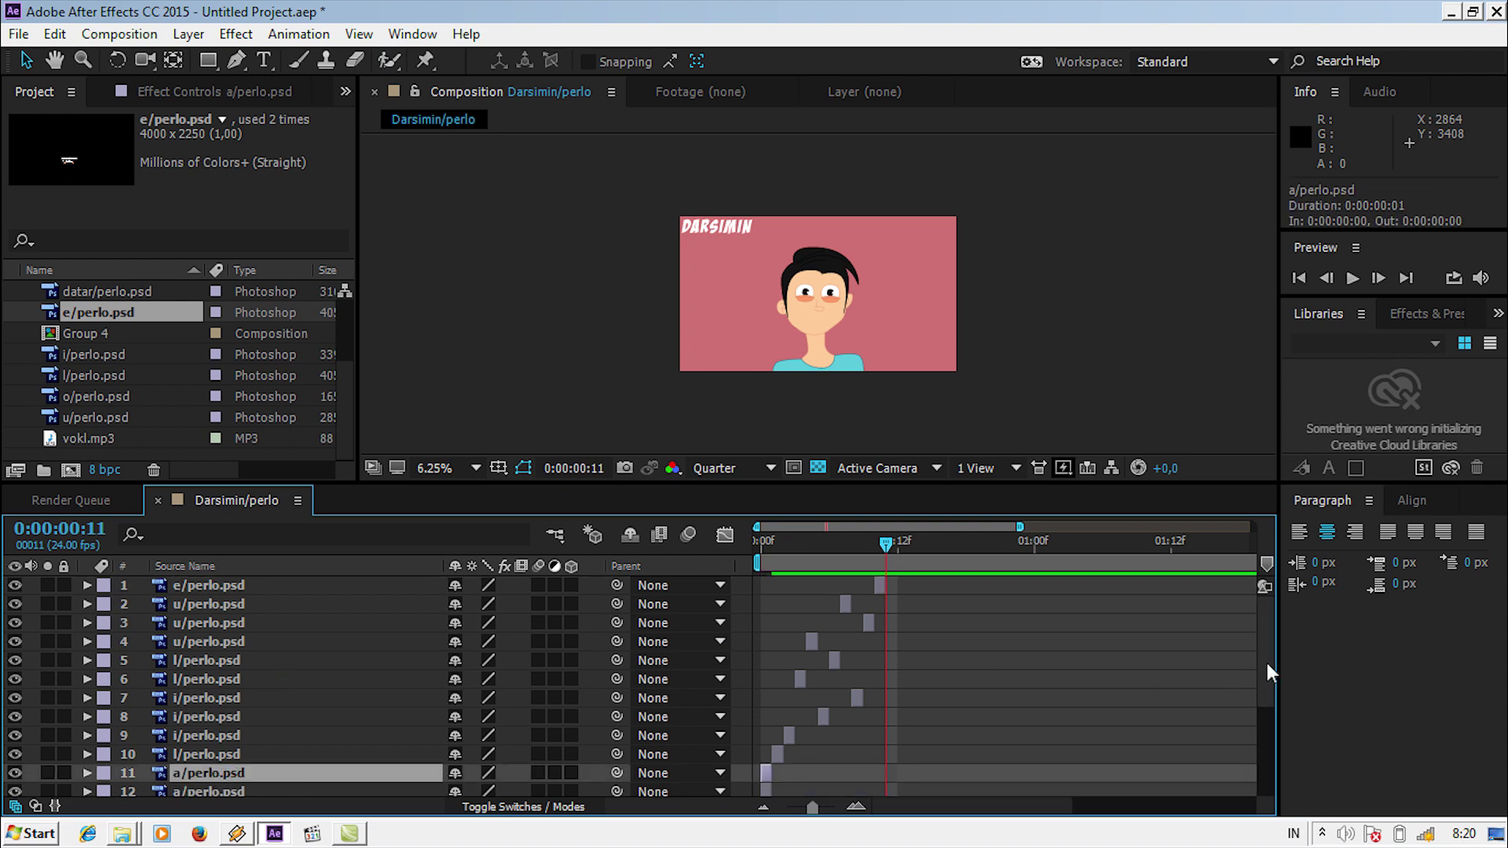
left_click(856, 807)
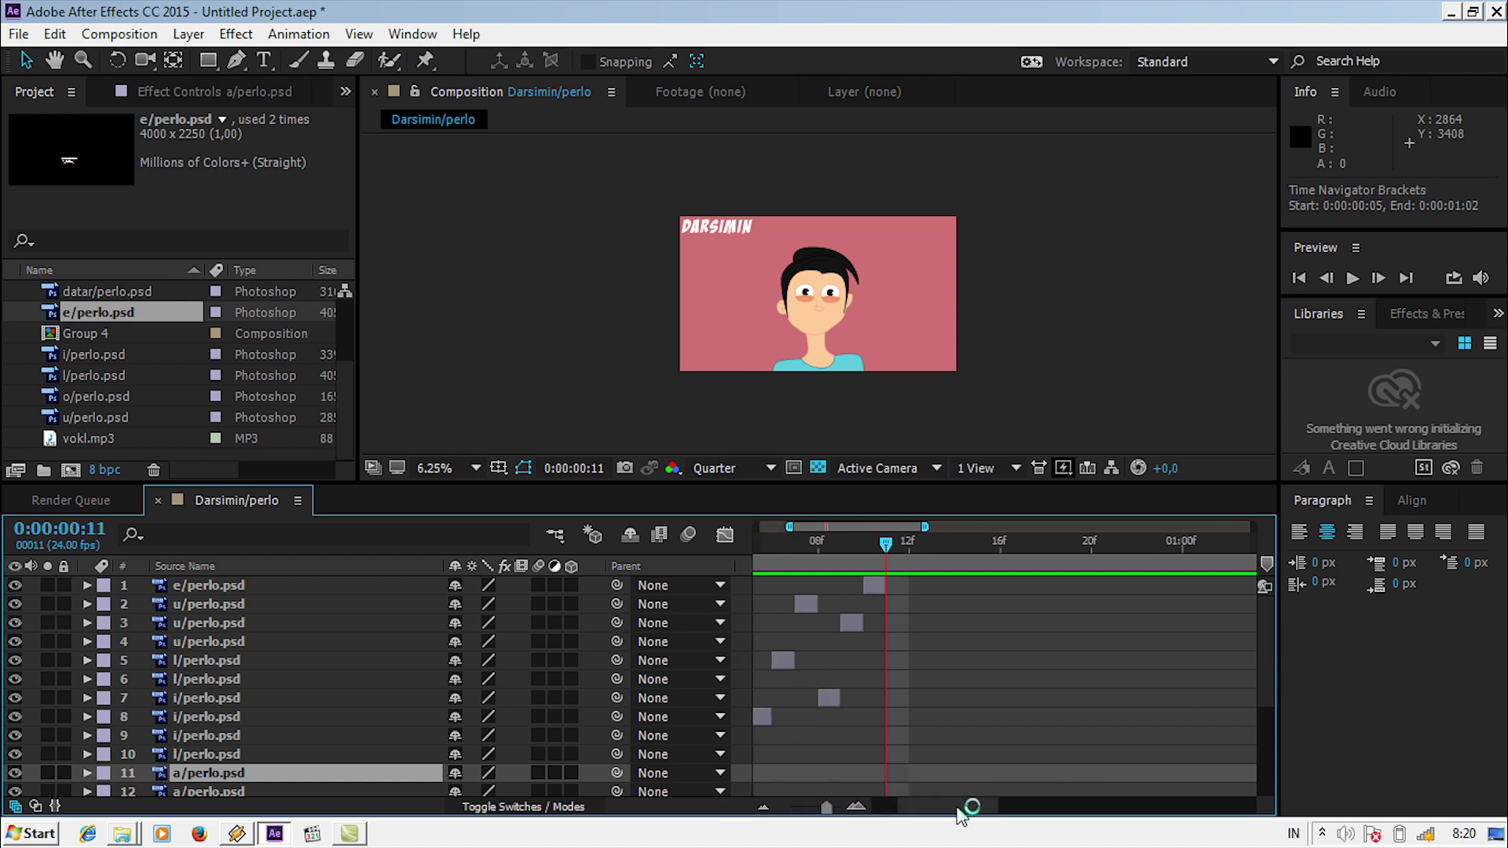
left_click_drag(774, 775, 1024, 777)
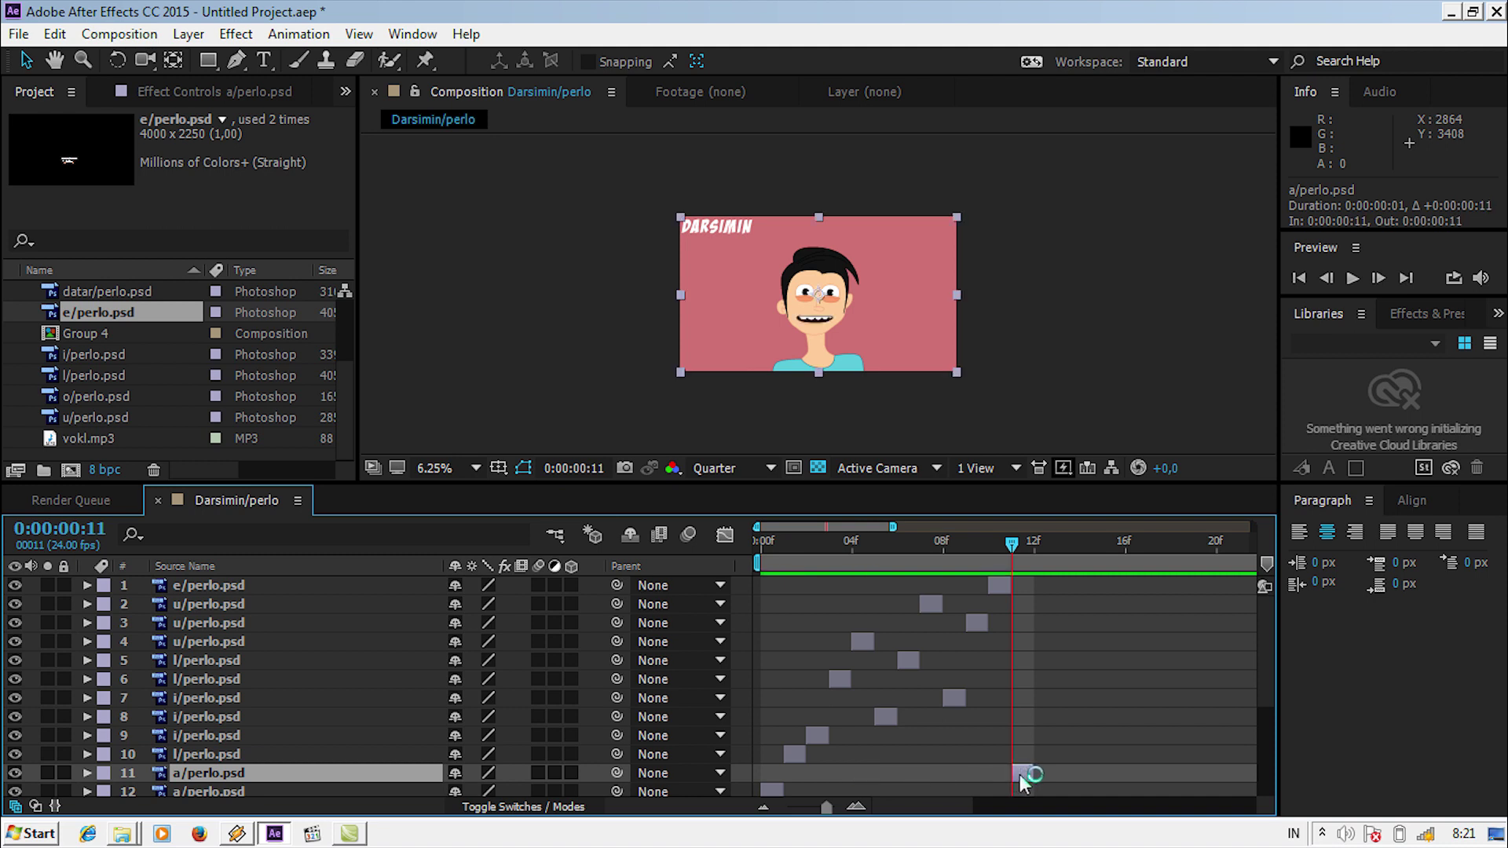
left_click(1037, 550)
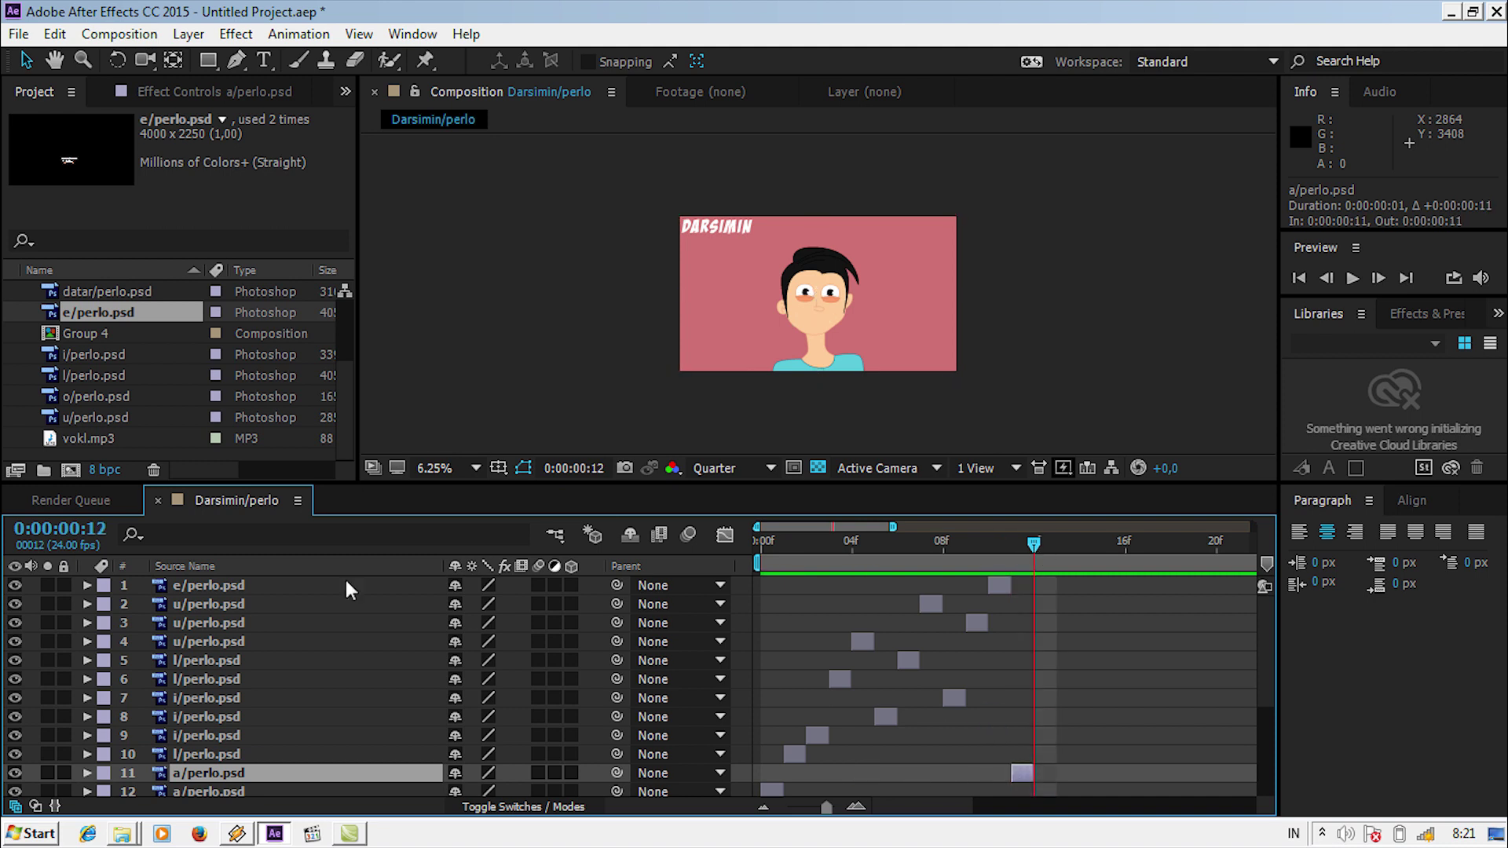
Duplicate the i/perlo.psd mouth and place the copy at frame 12
left_click(205, 721)
key("ctrl+d")
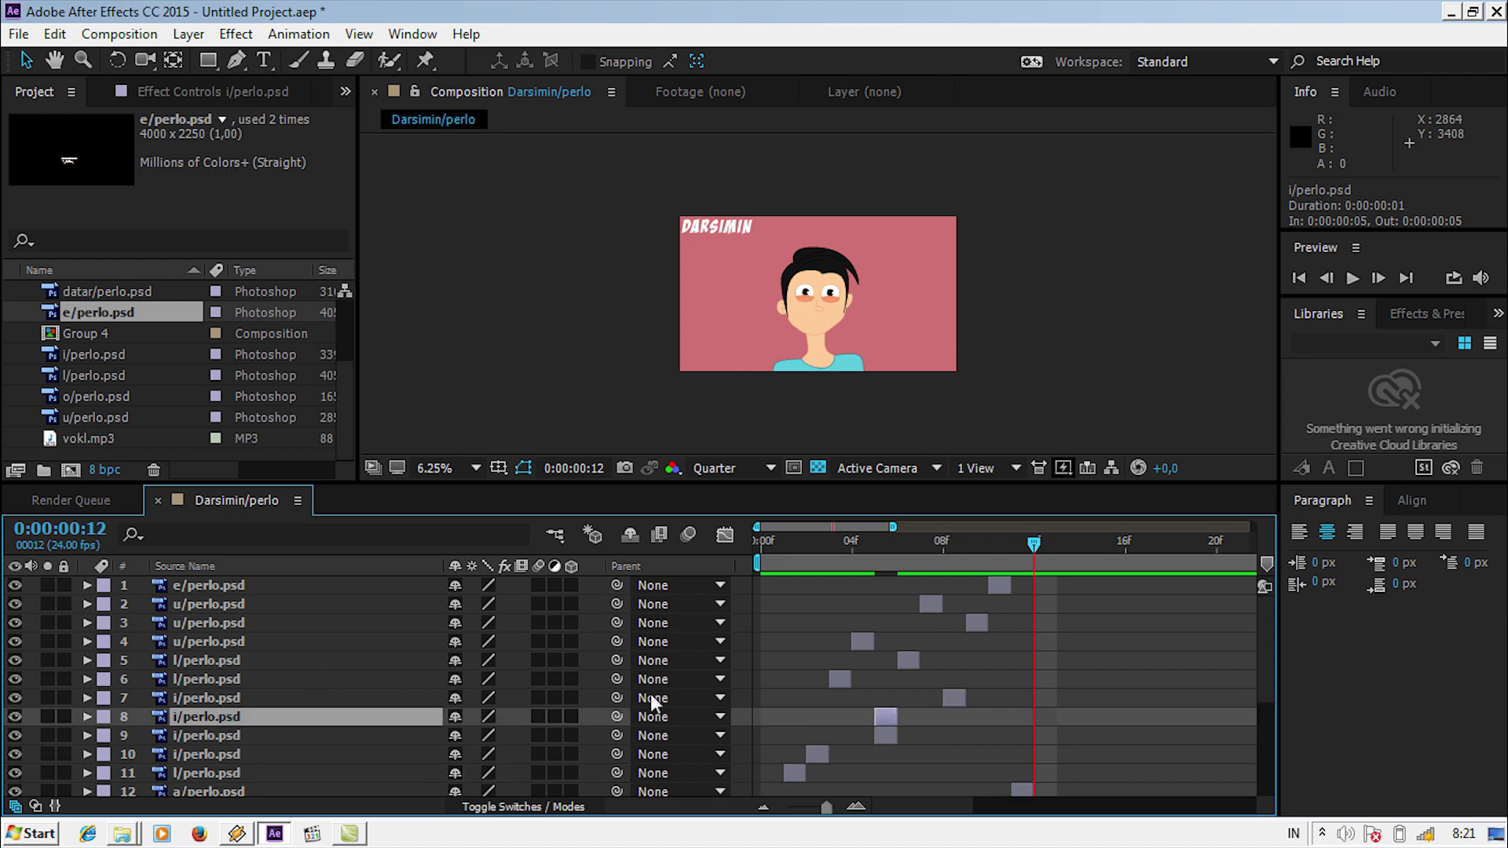
left_click_drag(886, 724, 1046, 724)
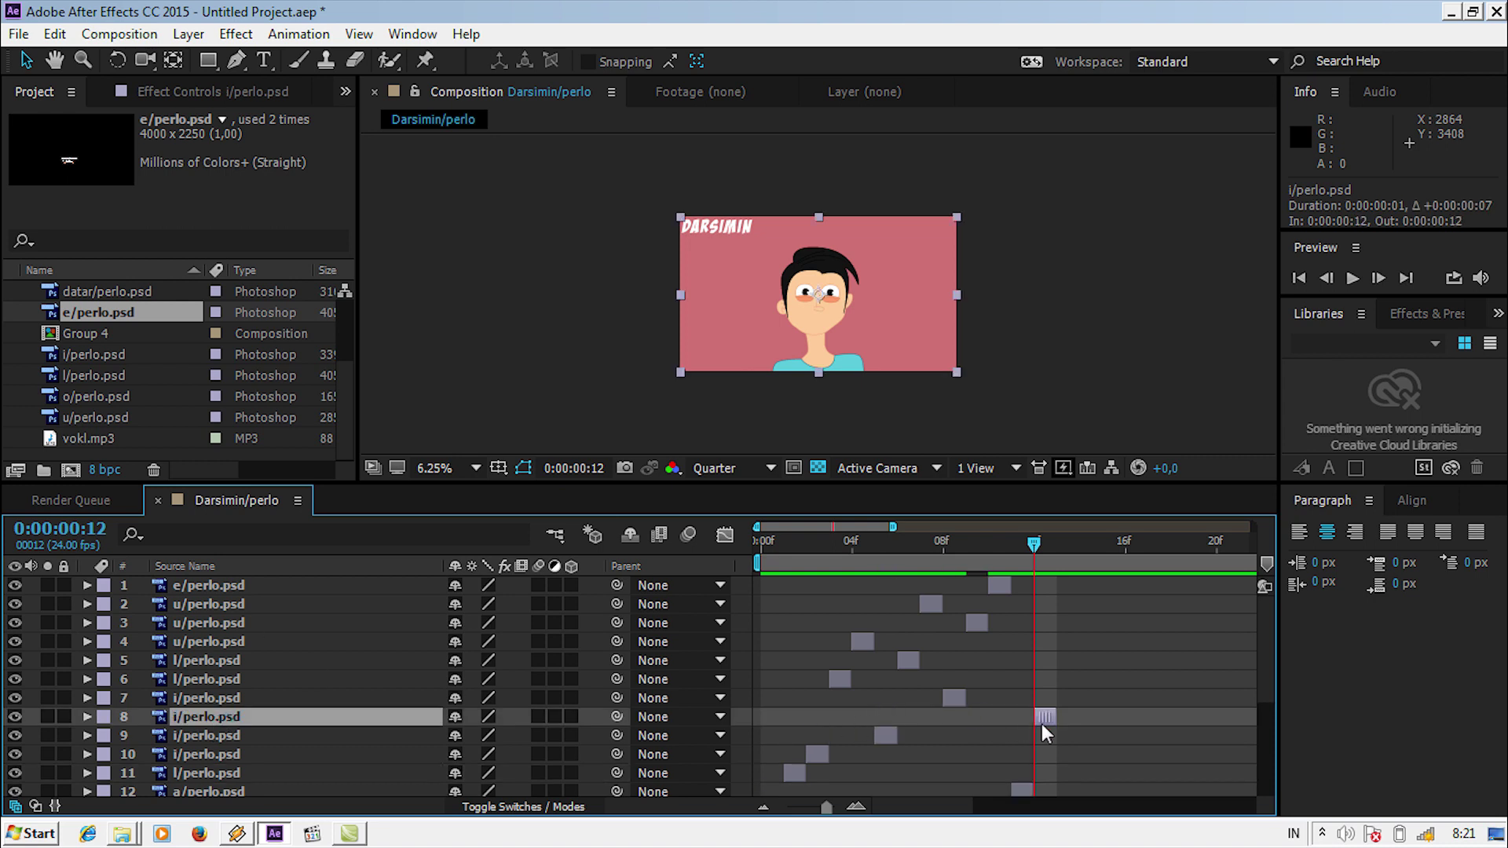
left_click(1057, 543)
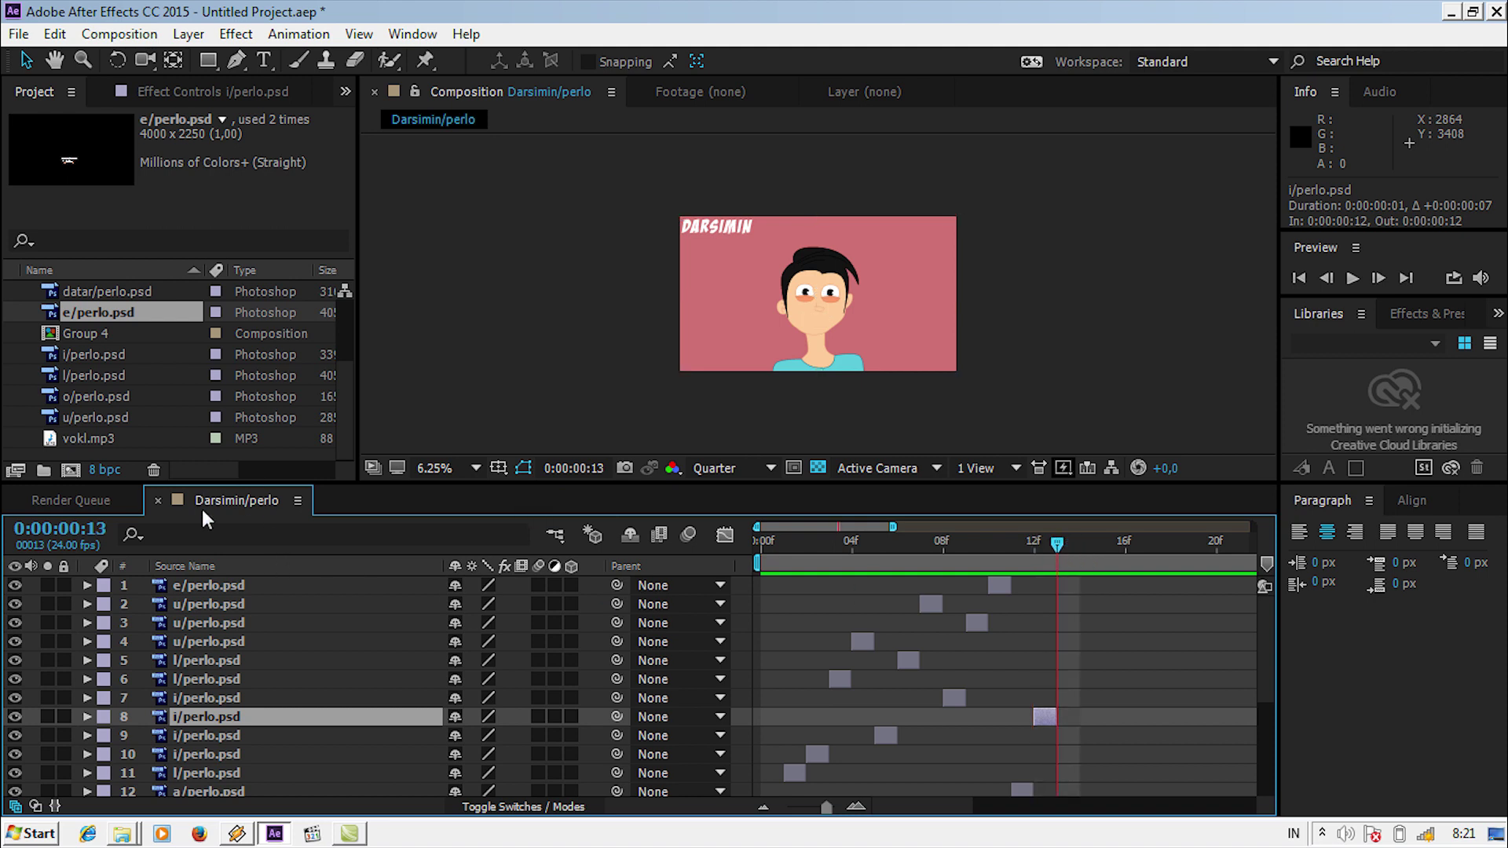
left_click(237, 603)
left_click(238, 661)
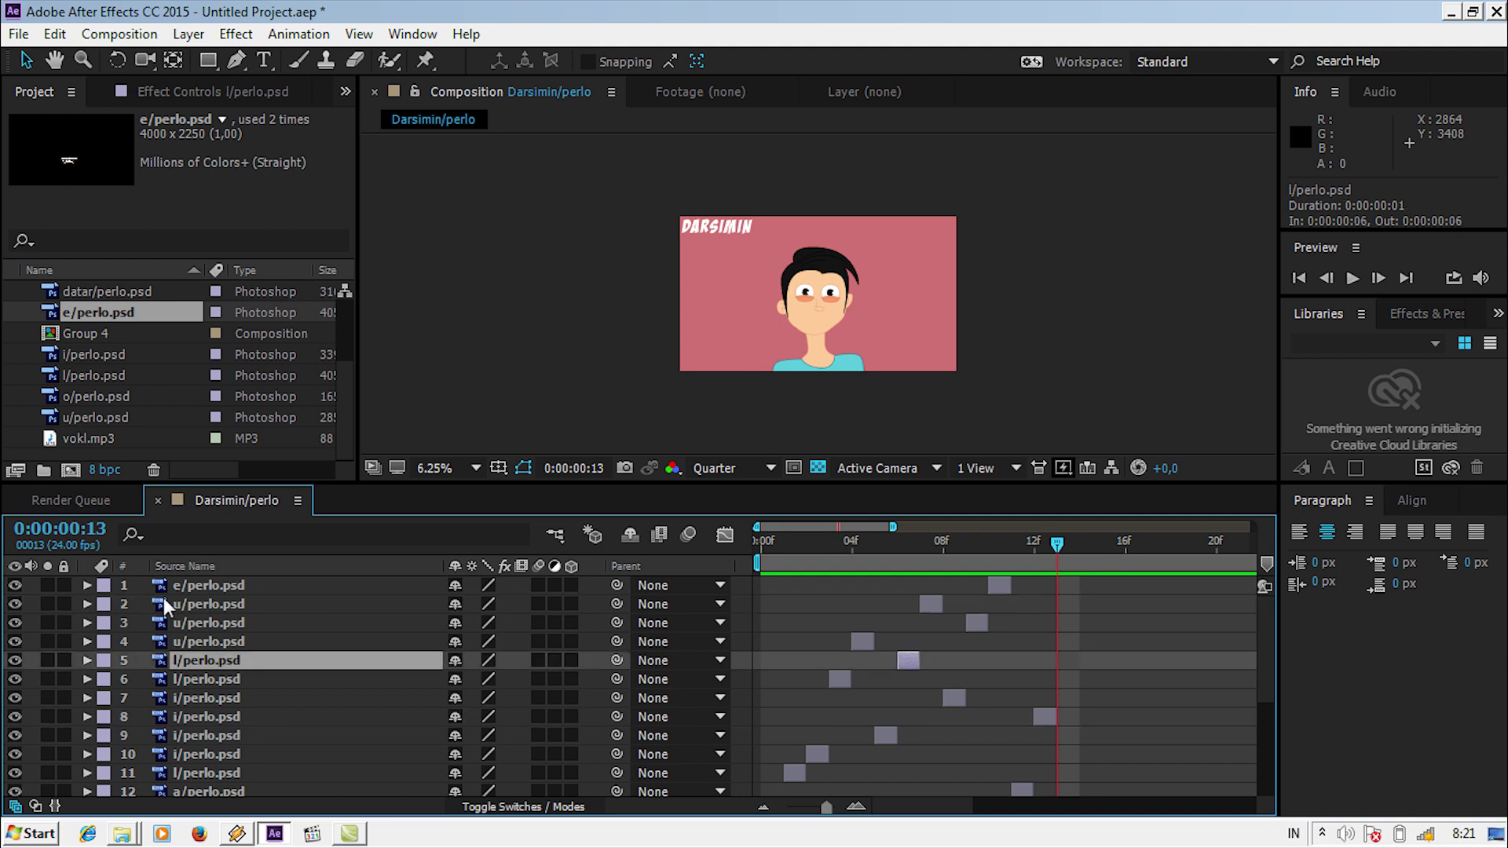
left_click(232, 701)
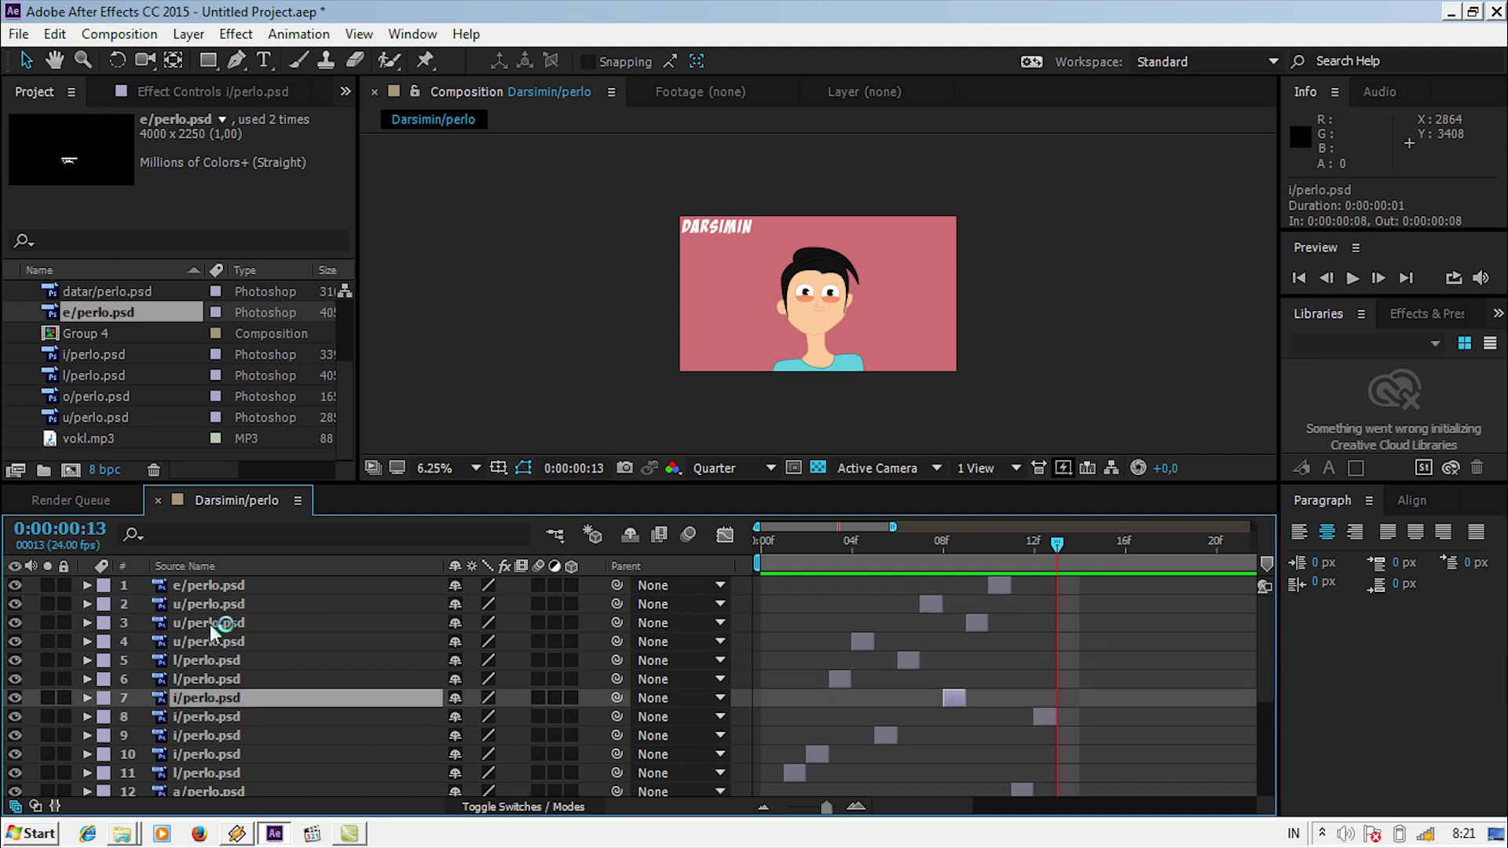
Duplicate the a/perlo.psd mouth and place the copy at frame 13
left_click(236, 791)
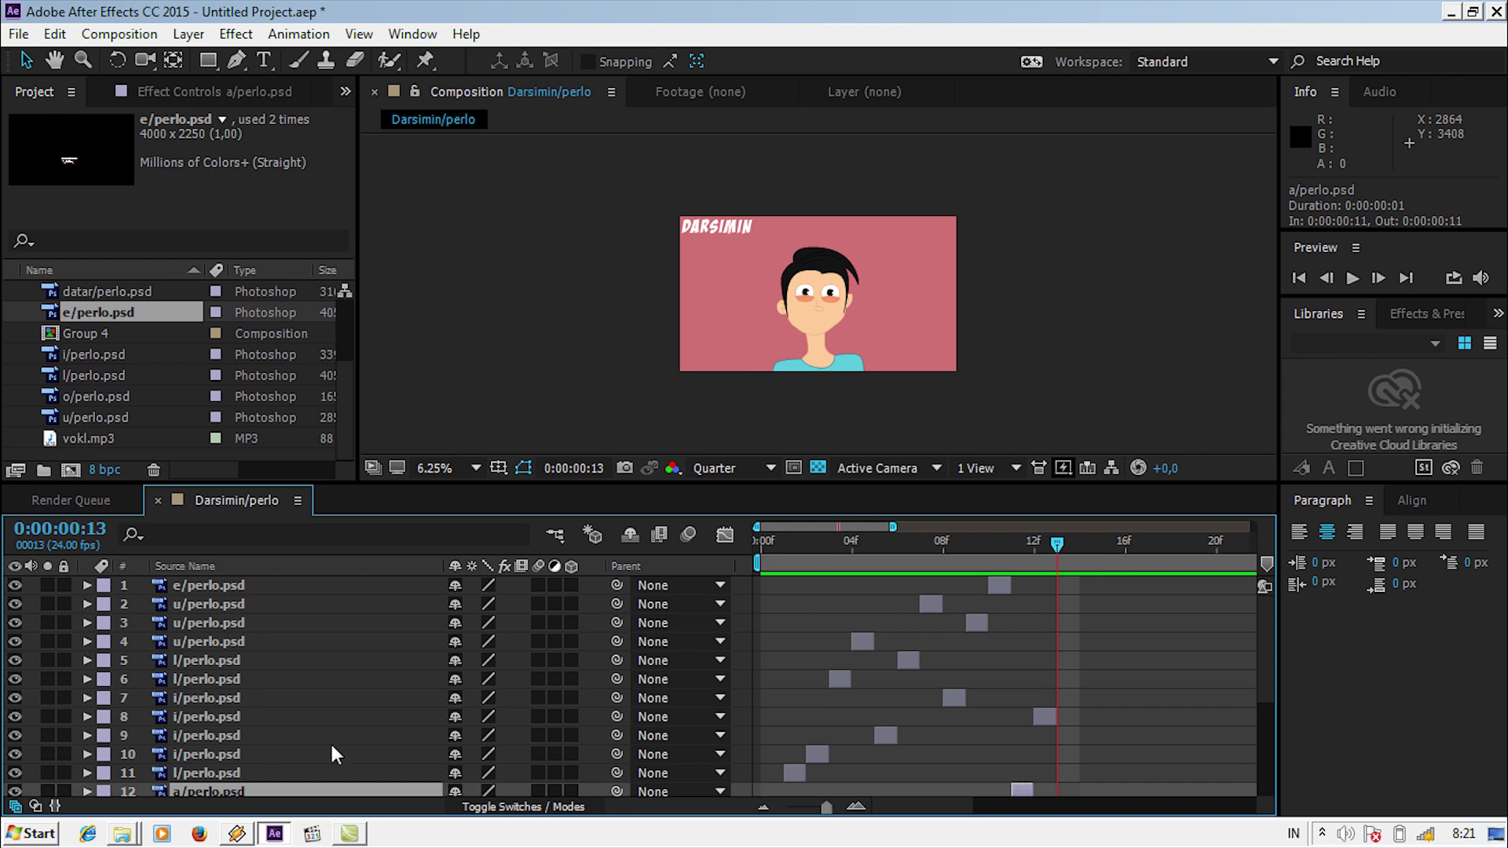
scroll(328, 715, "down", 1)
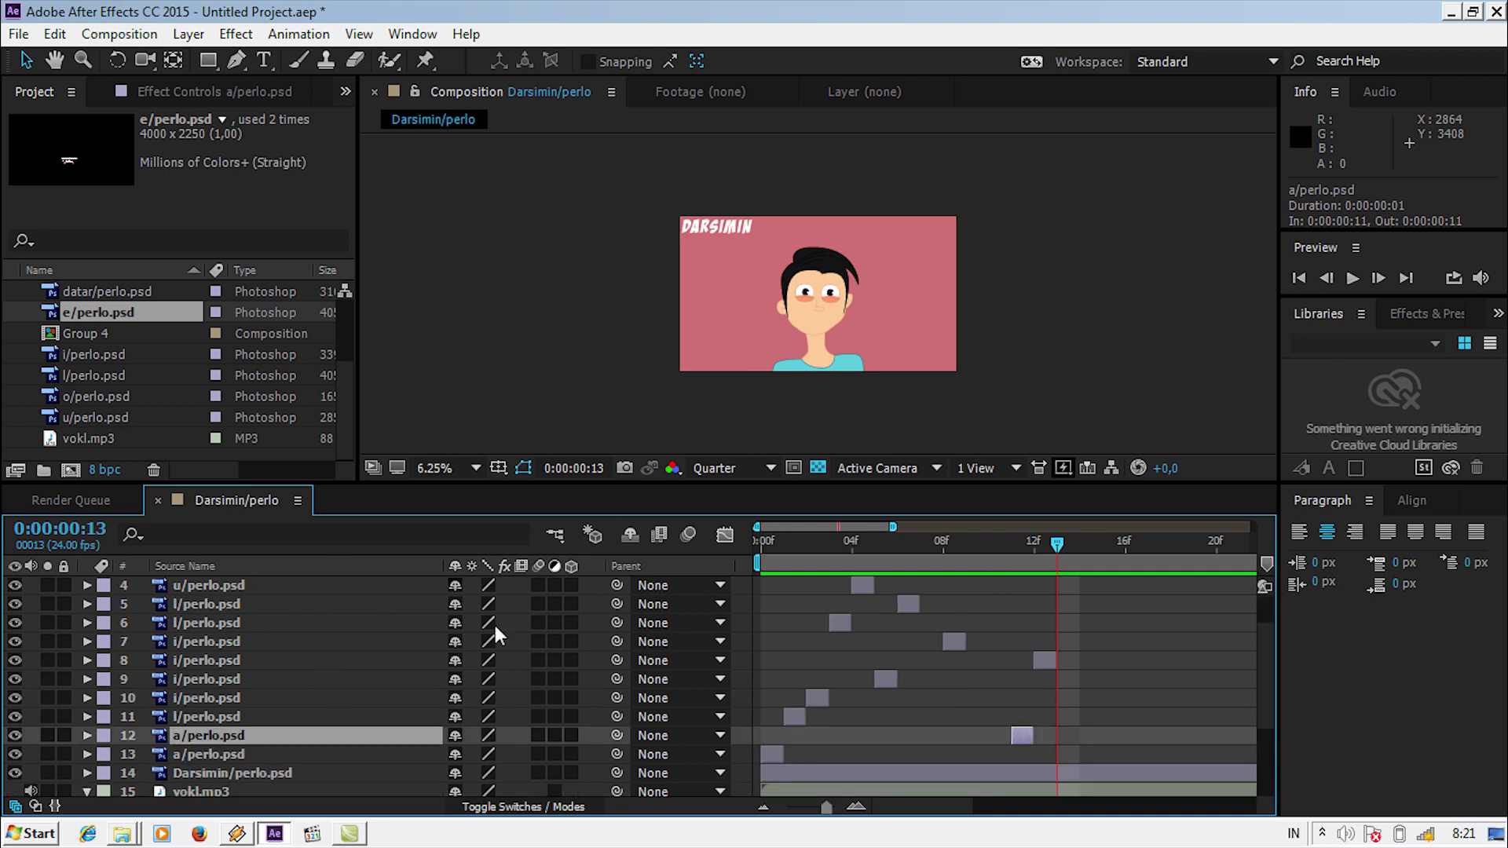
key("ctrl+d")
left_click_drag(1026, 740, 1067, 741)
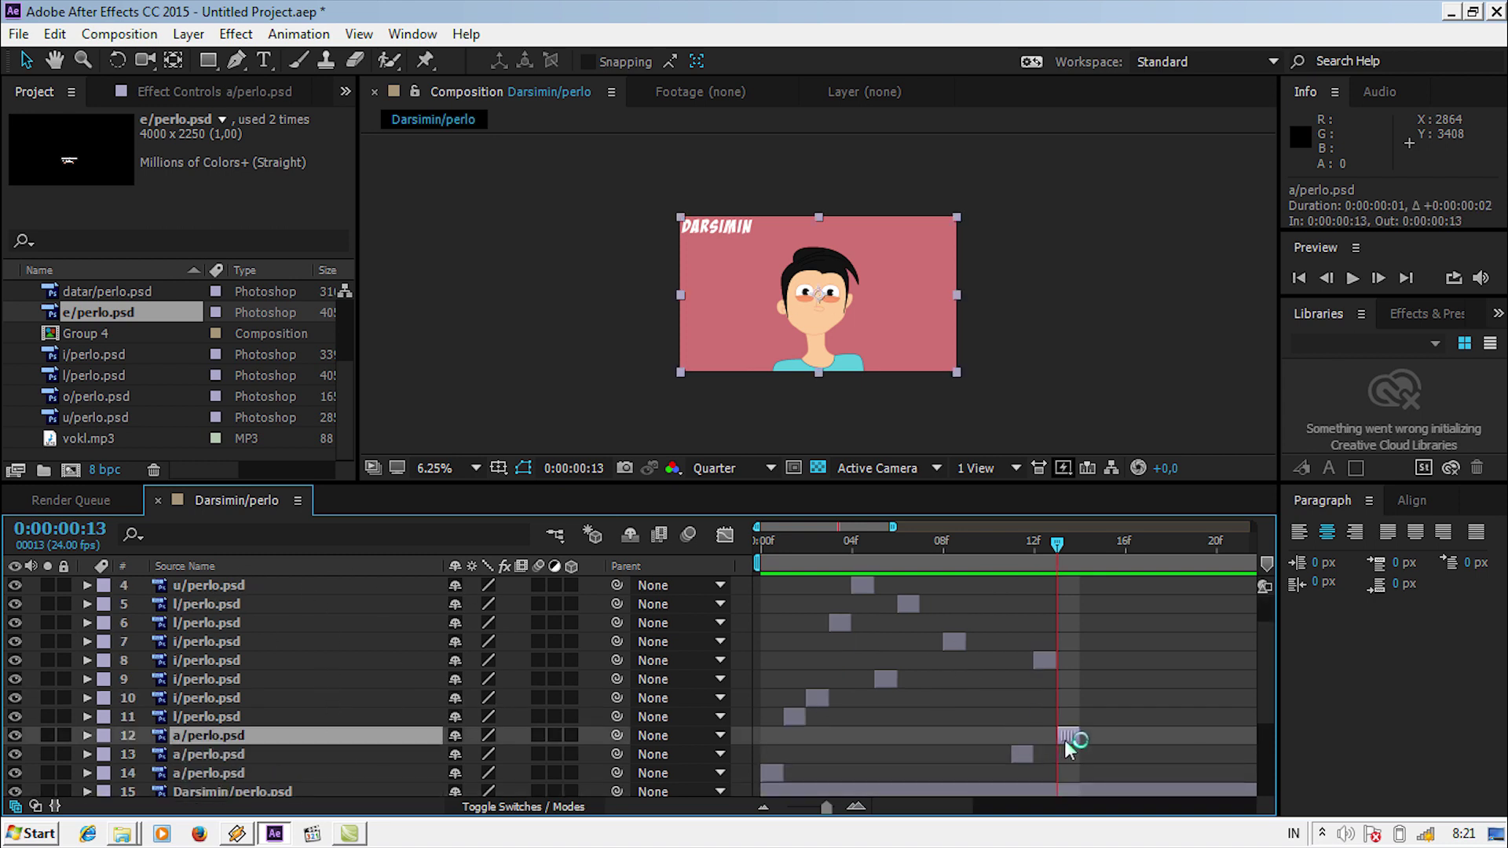
key("Page_Down")
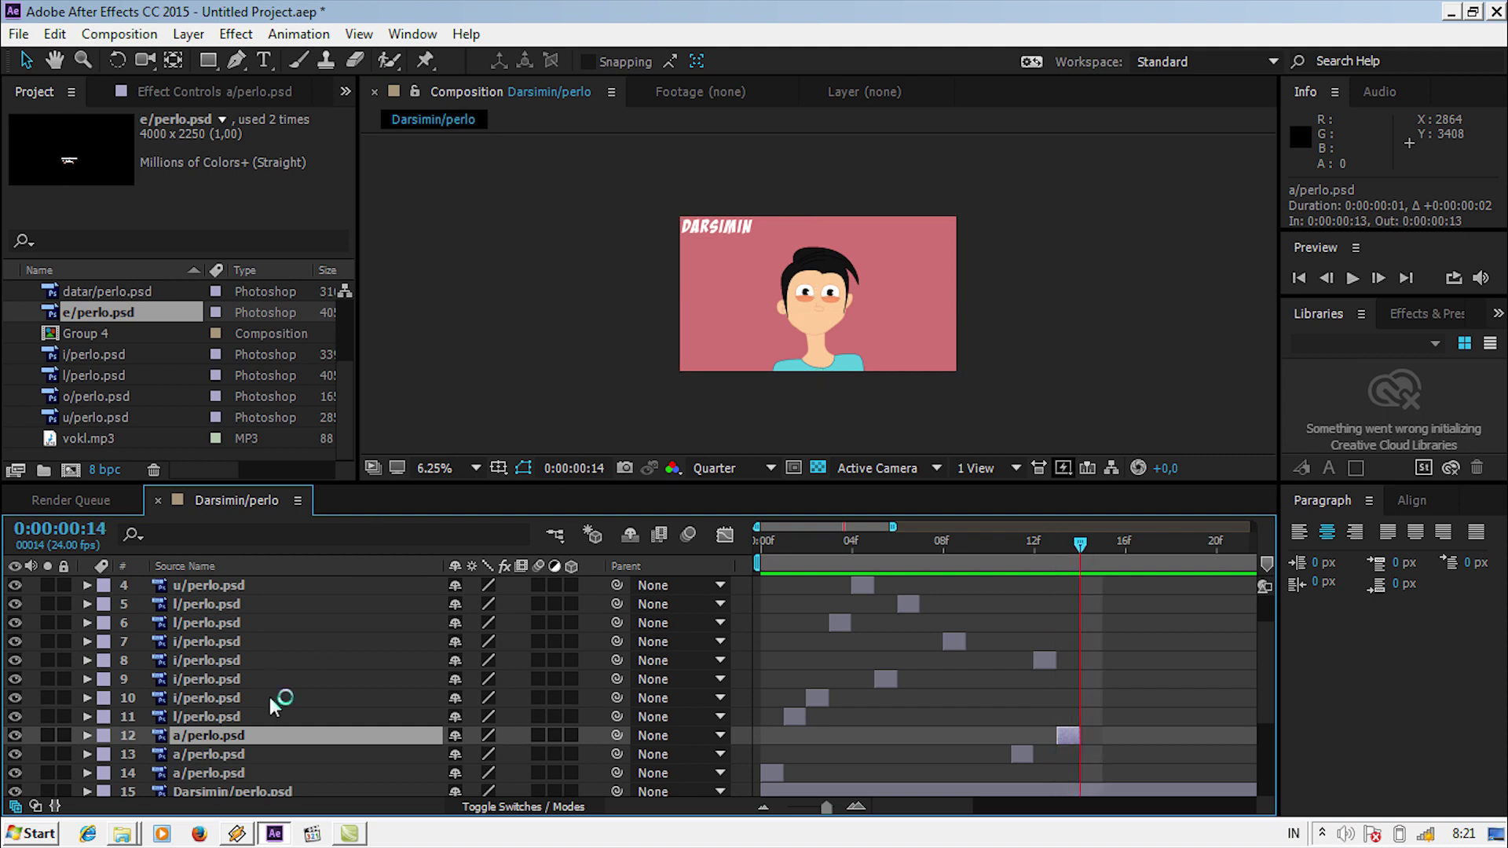
Duplicate the l/perlo.psd mouth and place the copy at frame 14
left_click(229, 606)
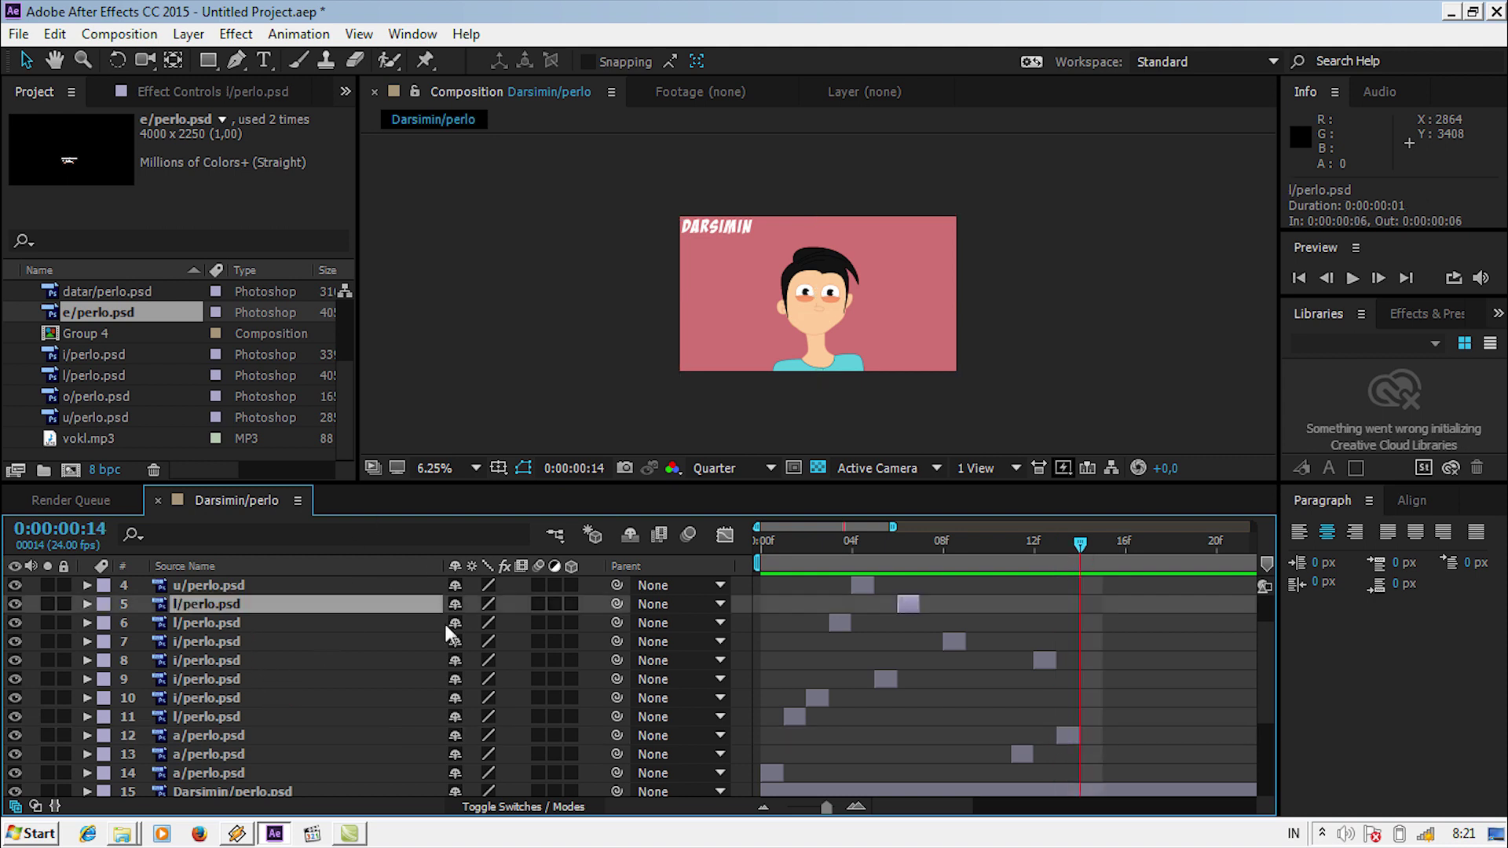
key("ctrl+d")
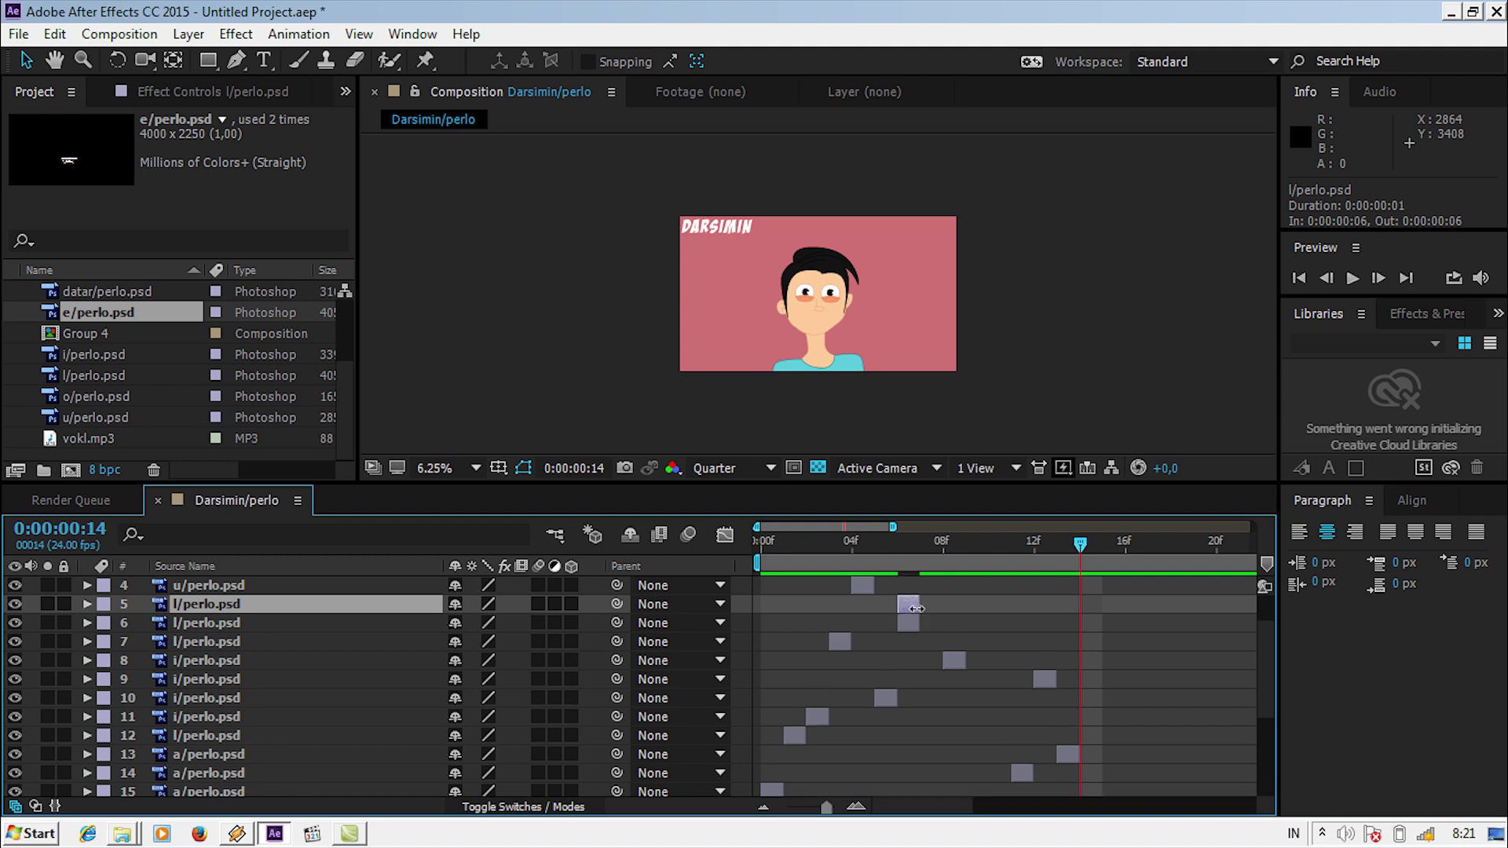
left_click_drag(908, 611, 1084, 606)
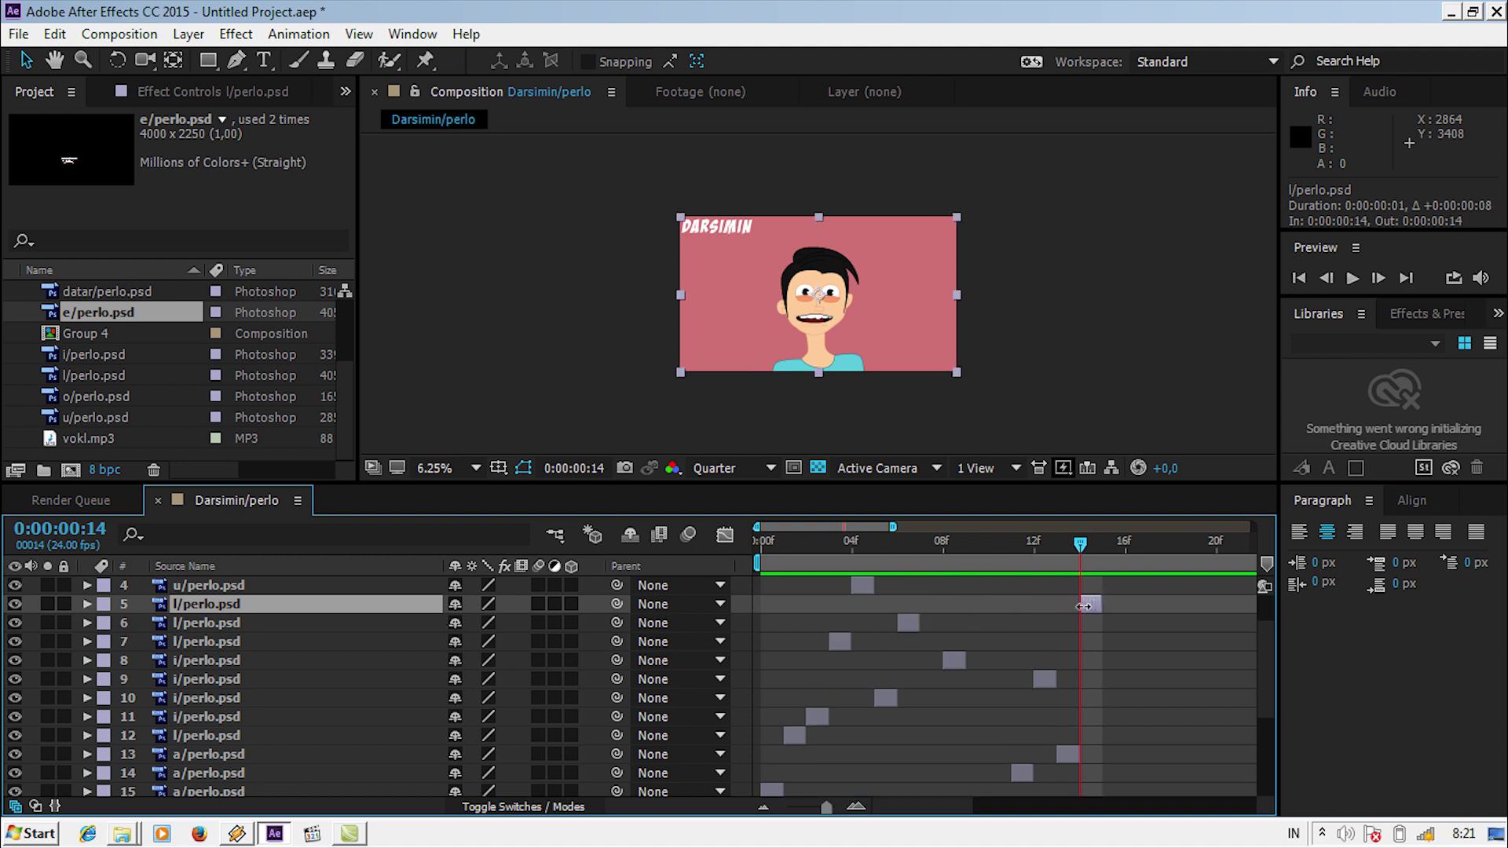
left_click(1105, 558)
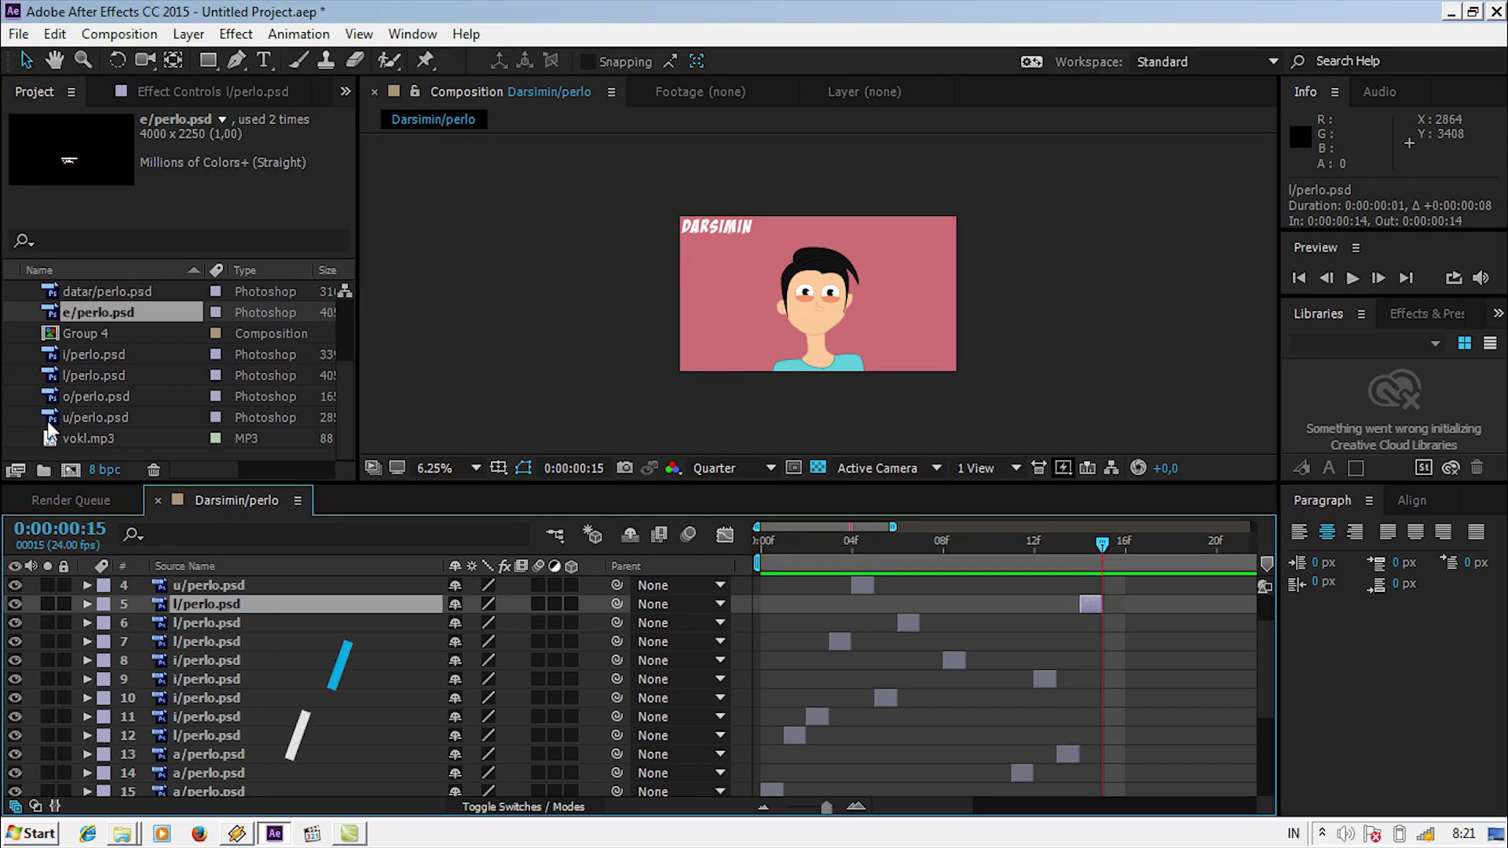
Shift the frame-13 a mouth to frame 15 and put a u/perlo.psd duplicate at frame 16
left_click(224, 754)
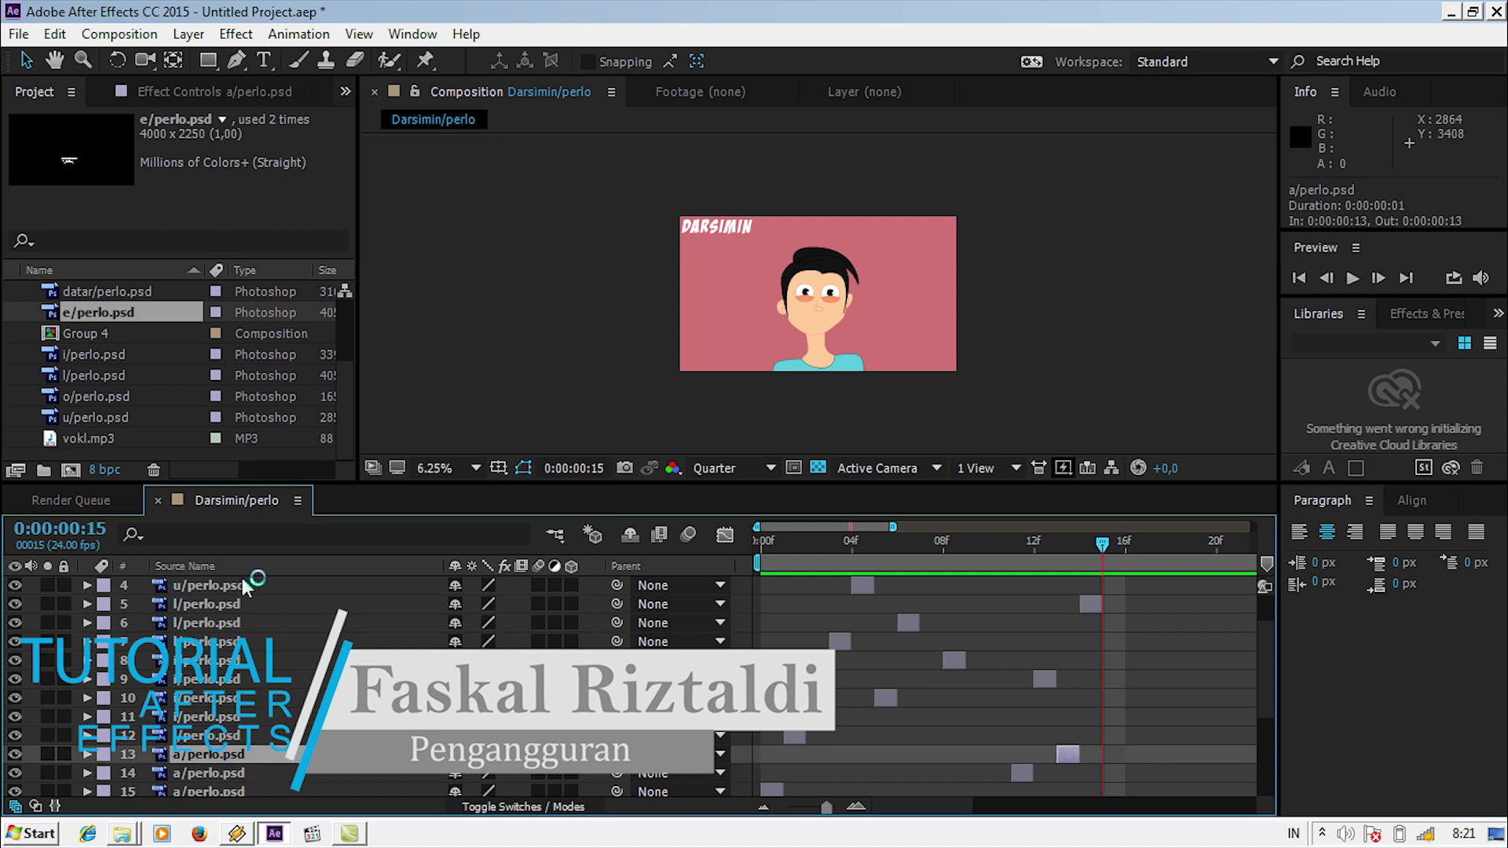
left_click_drag(1065, 757, 1109, 757)
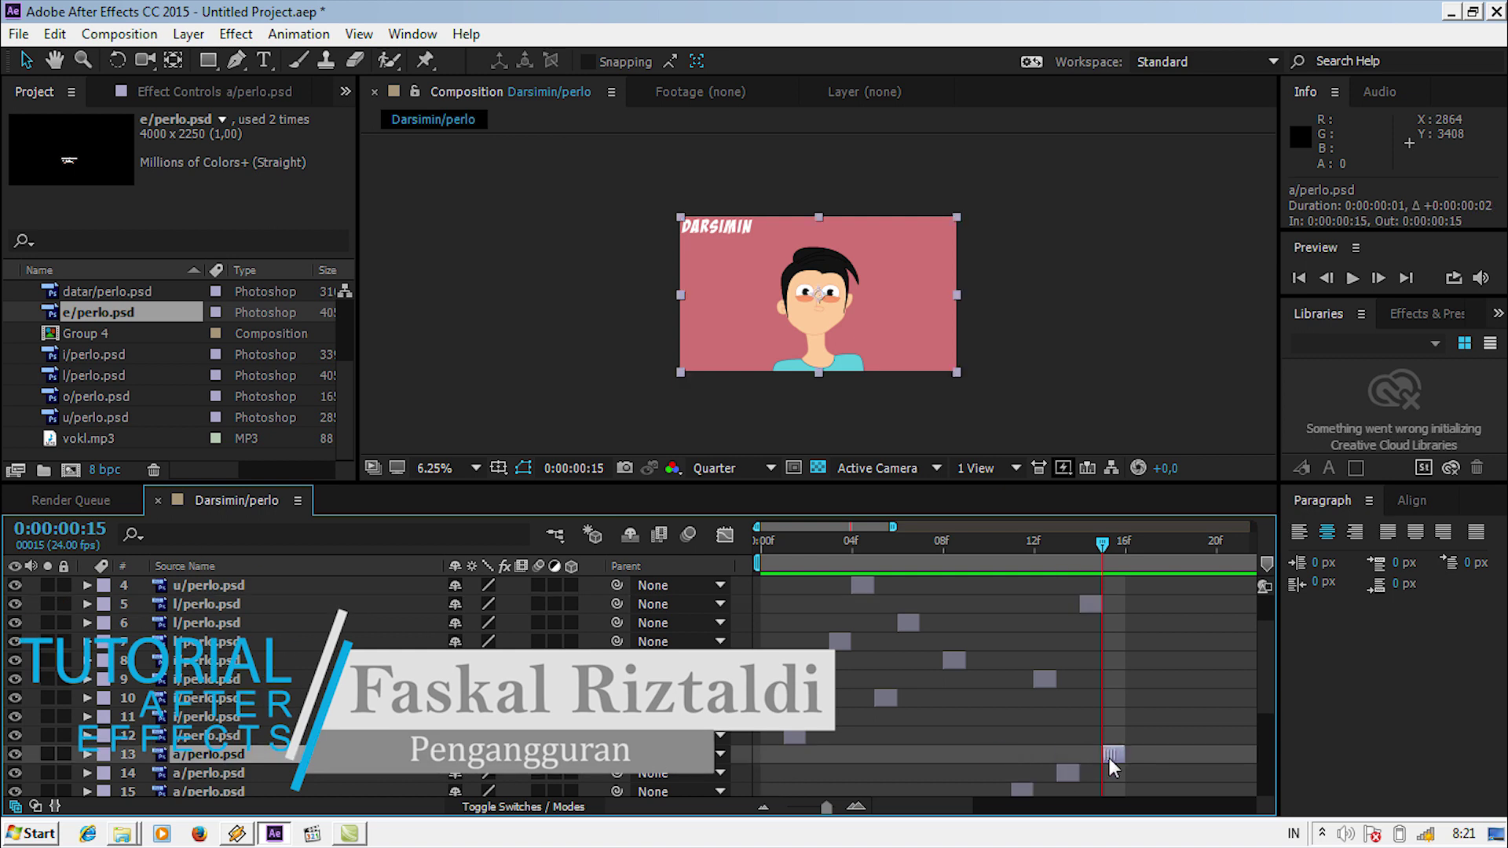
left_click(259, 591)
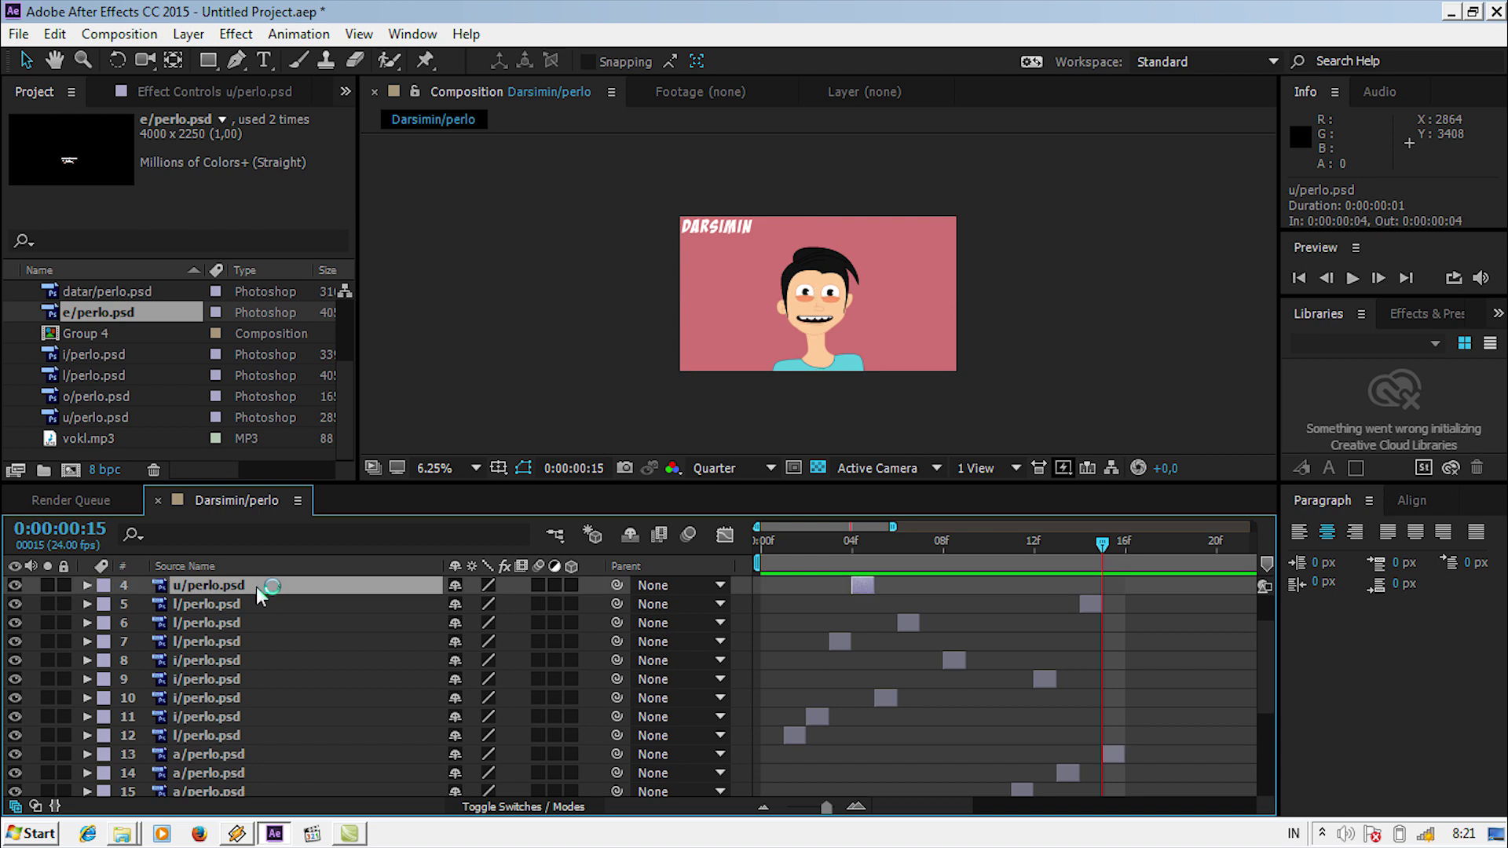
key("ctrl+d")
left_click_drag(863, 587, 1142, 590)
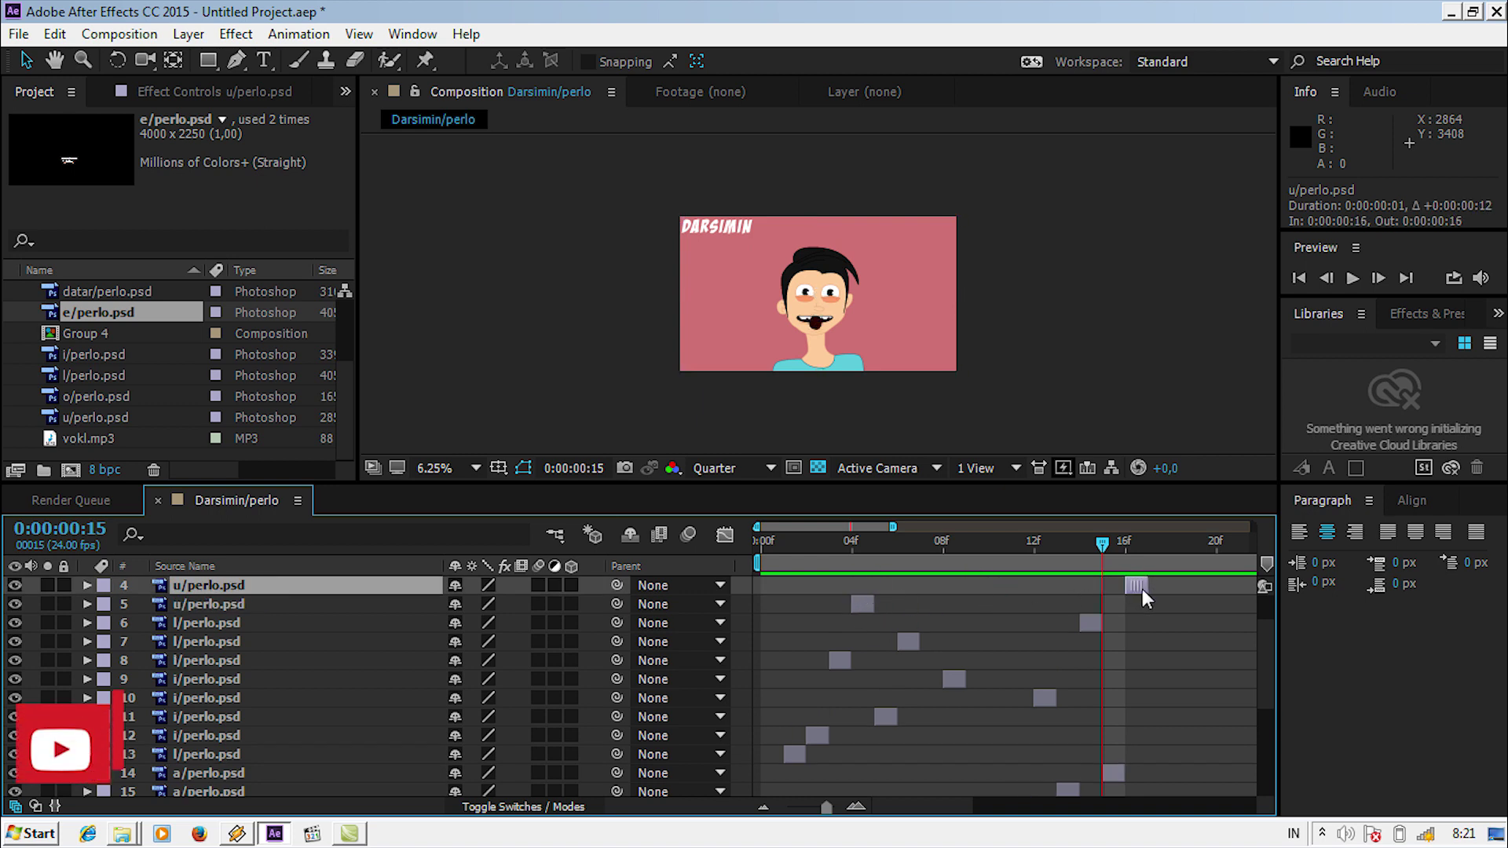
Duplicate the a/perlo.psd mouth again and place the copy at frame 17
left_click(1145, 543)
left_click_drag(1146, 546, 1142, 550)
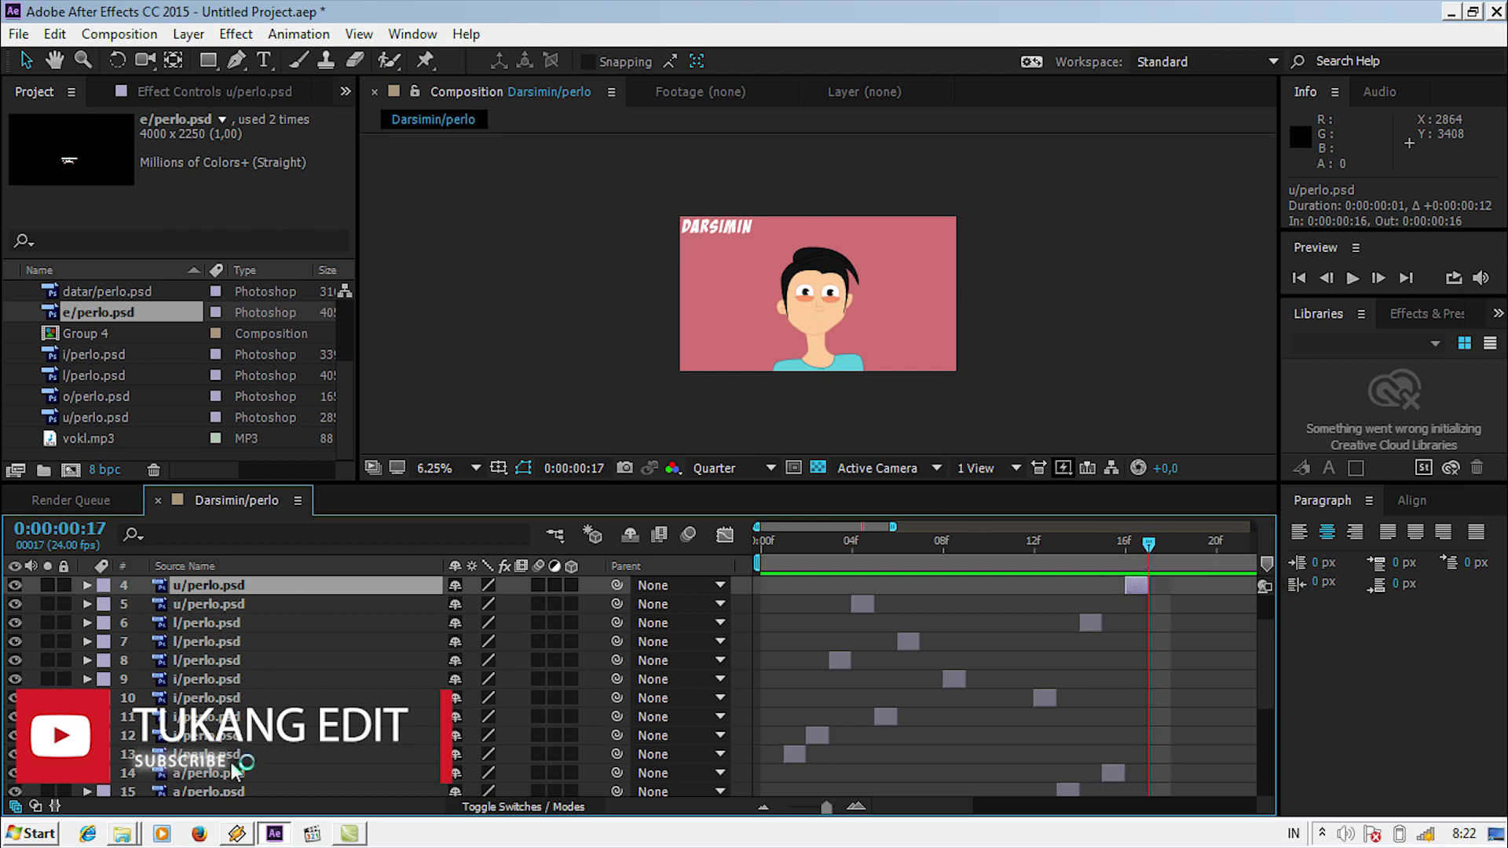
scroll(235, 774, "down", 1)
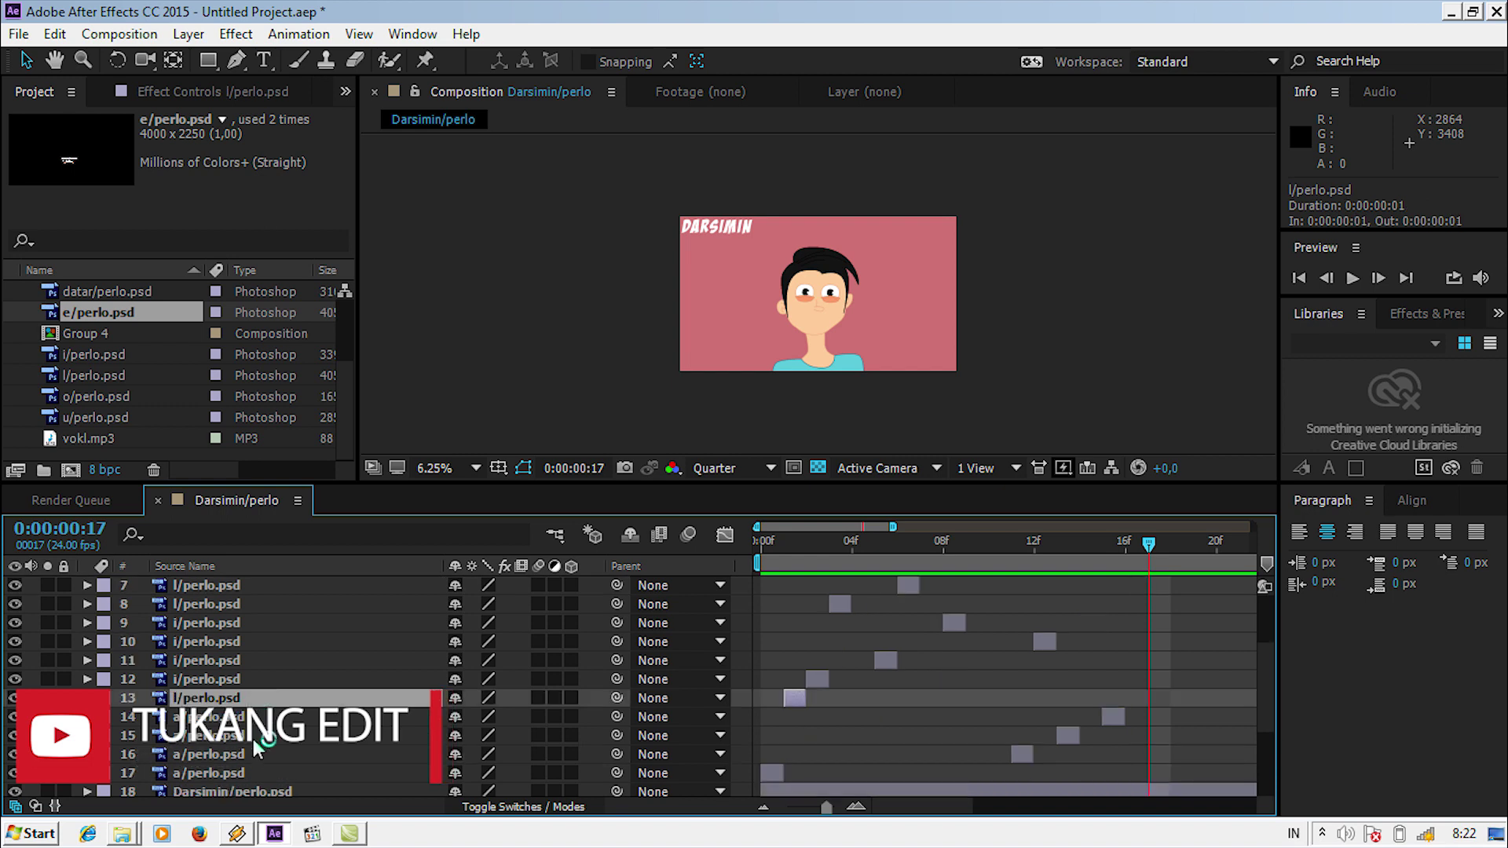
left_click(253, 760)
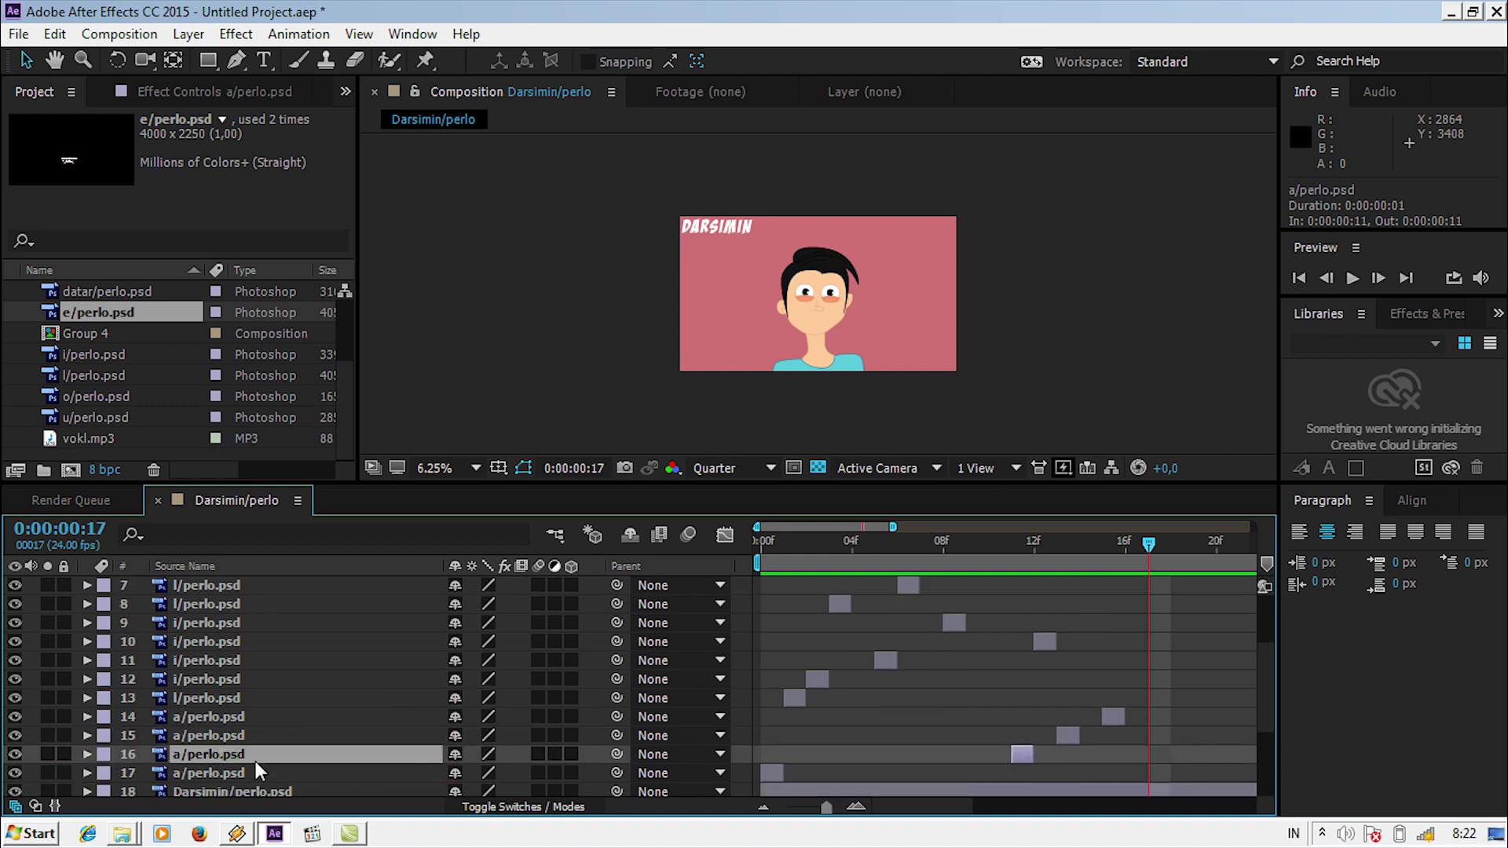
scroll(401, 652, "up", 2)
scroll(402, 655, "down", 2)
key("ctrl+d")
left_click_drag(1023, 756, 1162, 756)
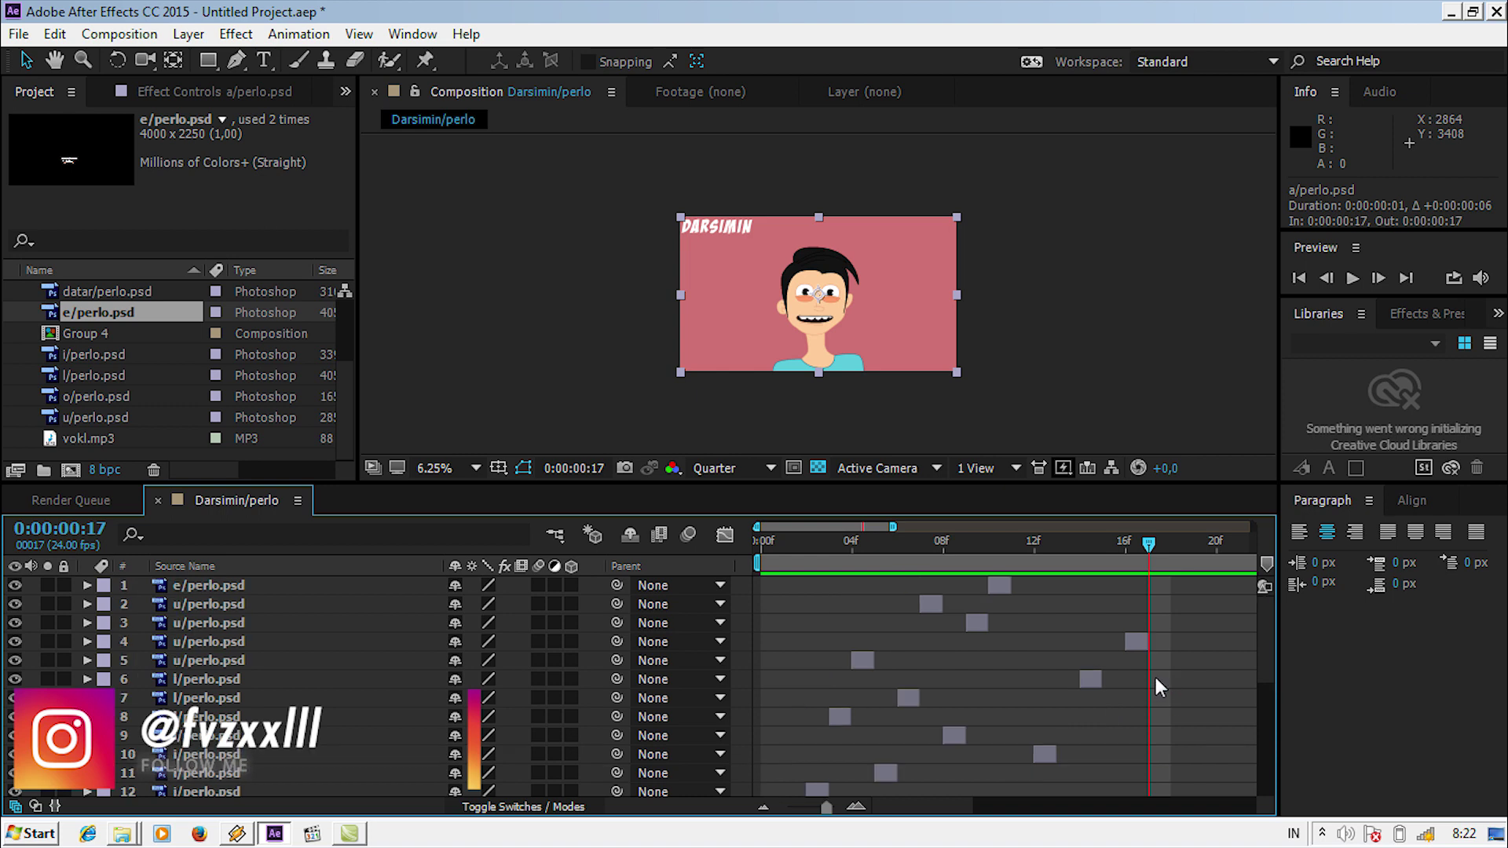
scroll(1156, 677, "down", 1)
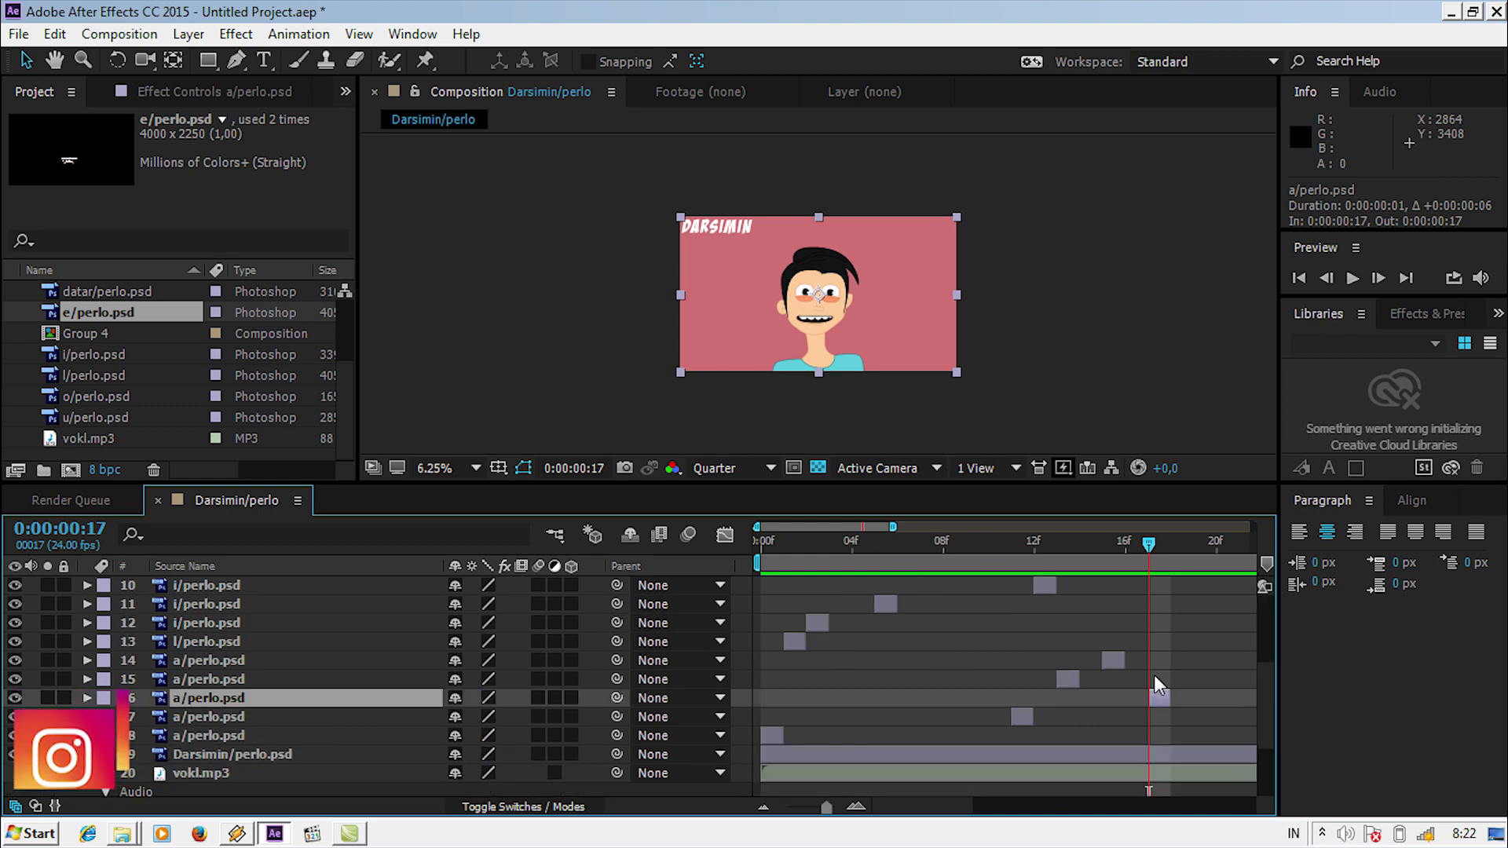
Go to frame 18, zoom out to the whole vokl.mp3 clip, then back in to the first second
left_click(1171, 545)
scroll(1167, 663, "down", 2)
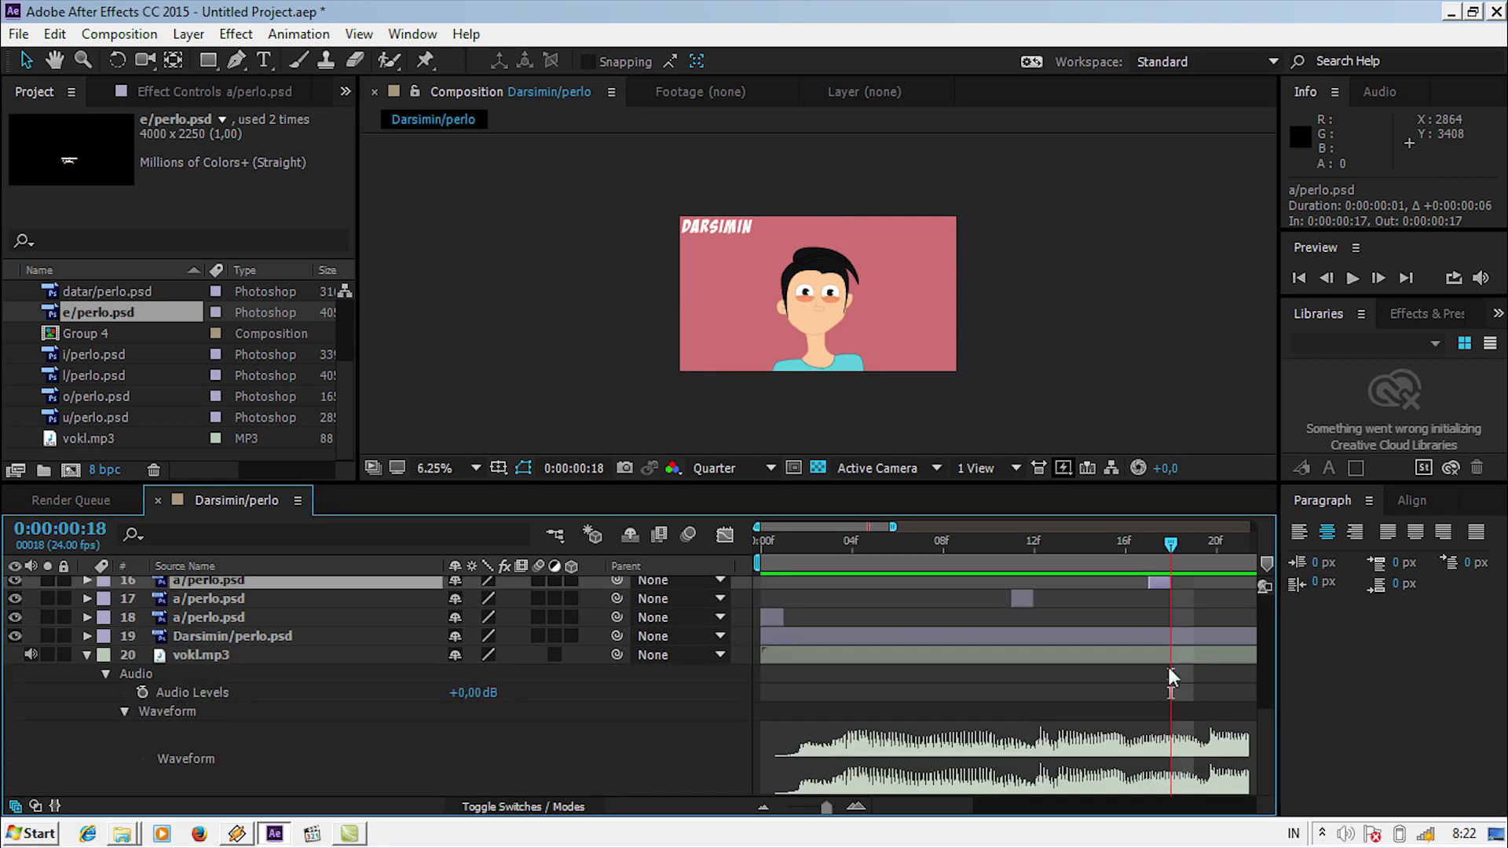
left_click_drag(827, 807, 786, 809)
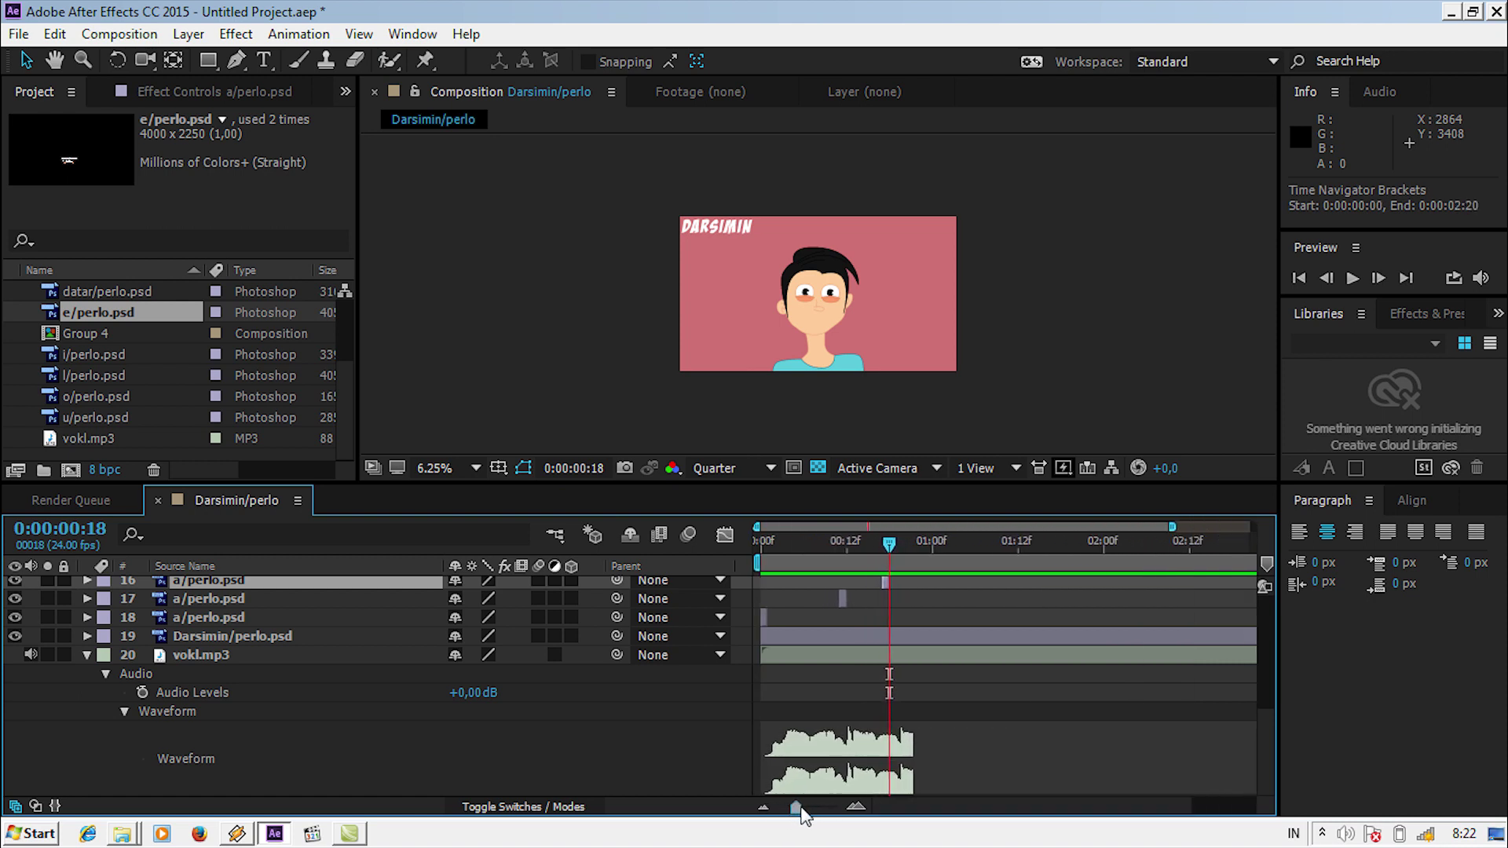
left_click_drag(786, 809, 815, 809)
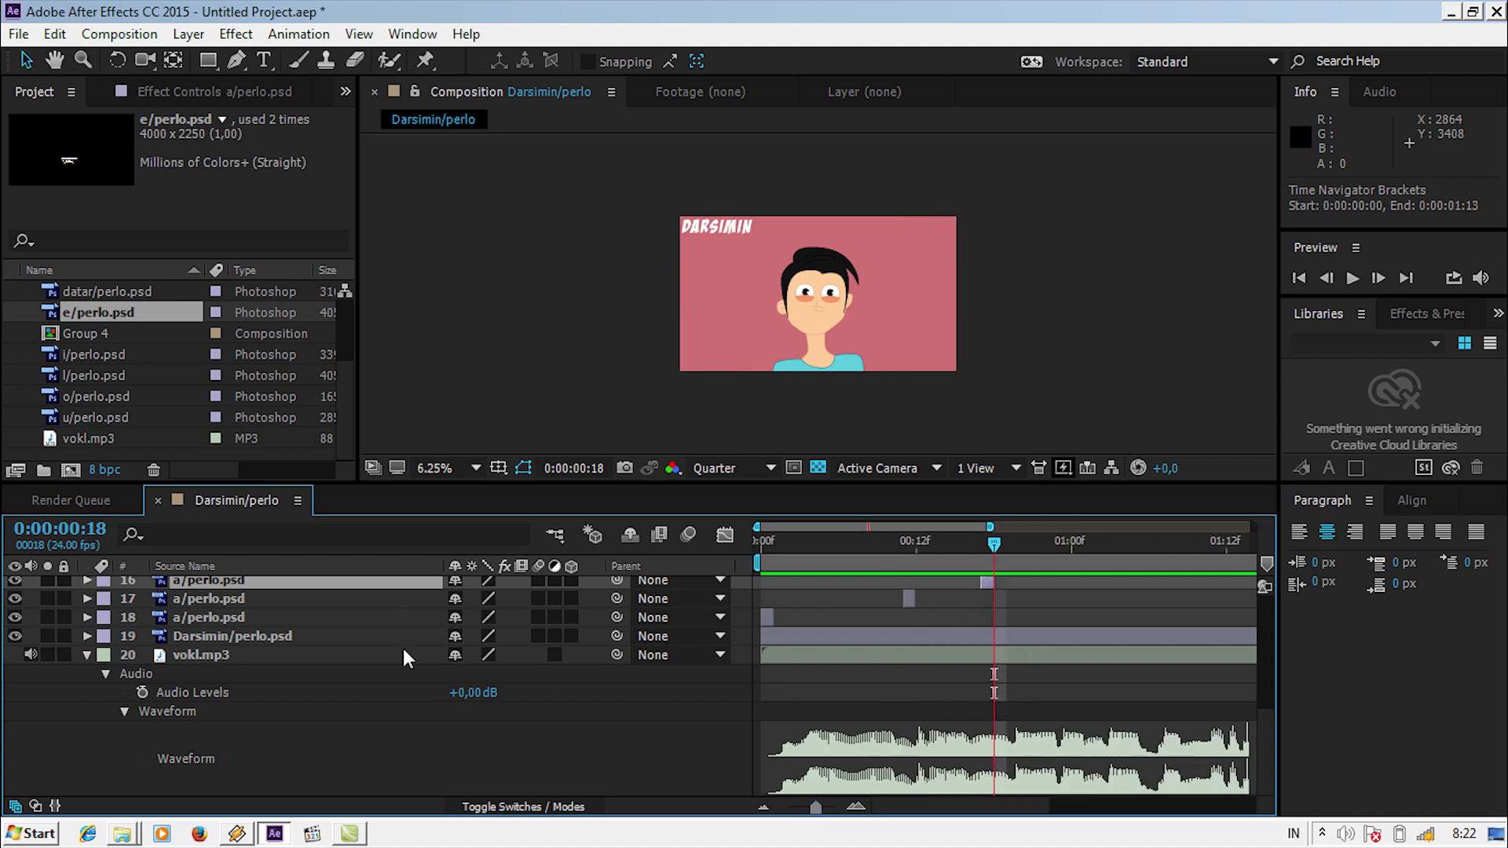
scroll(403, 654, "up", 1)
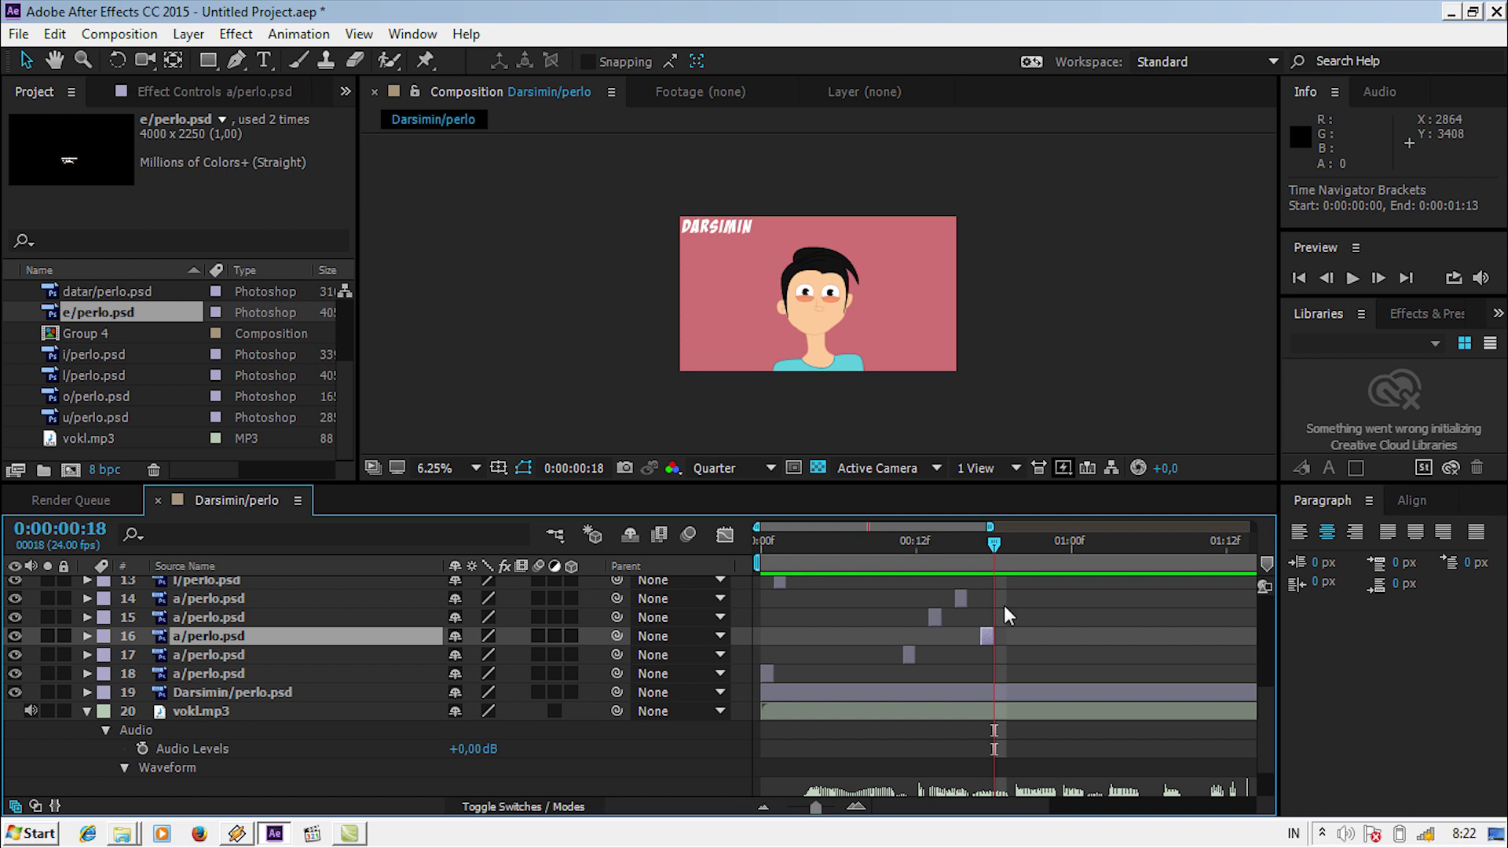
Check the mouth near frame 18 and duplicate the l/perlo.psd layer 13
scroll(1004, 605, "up", 1)
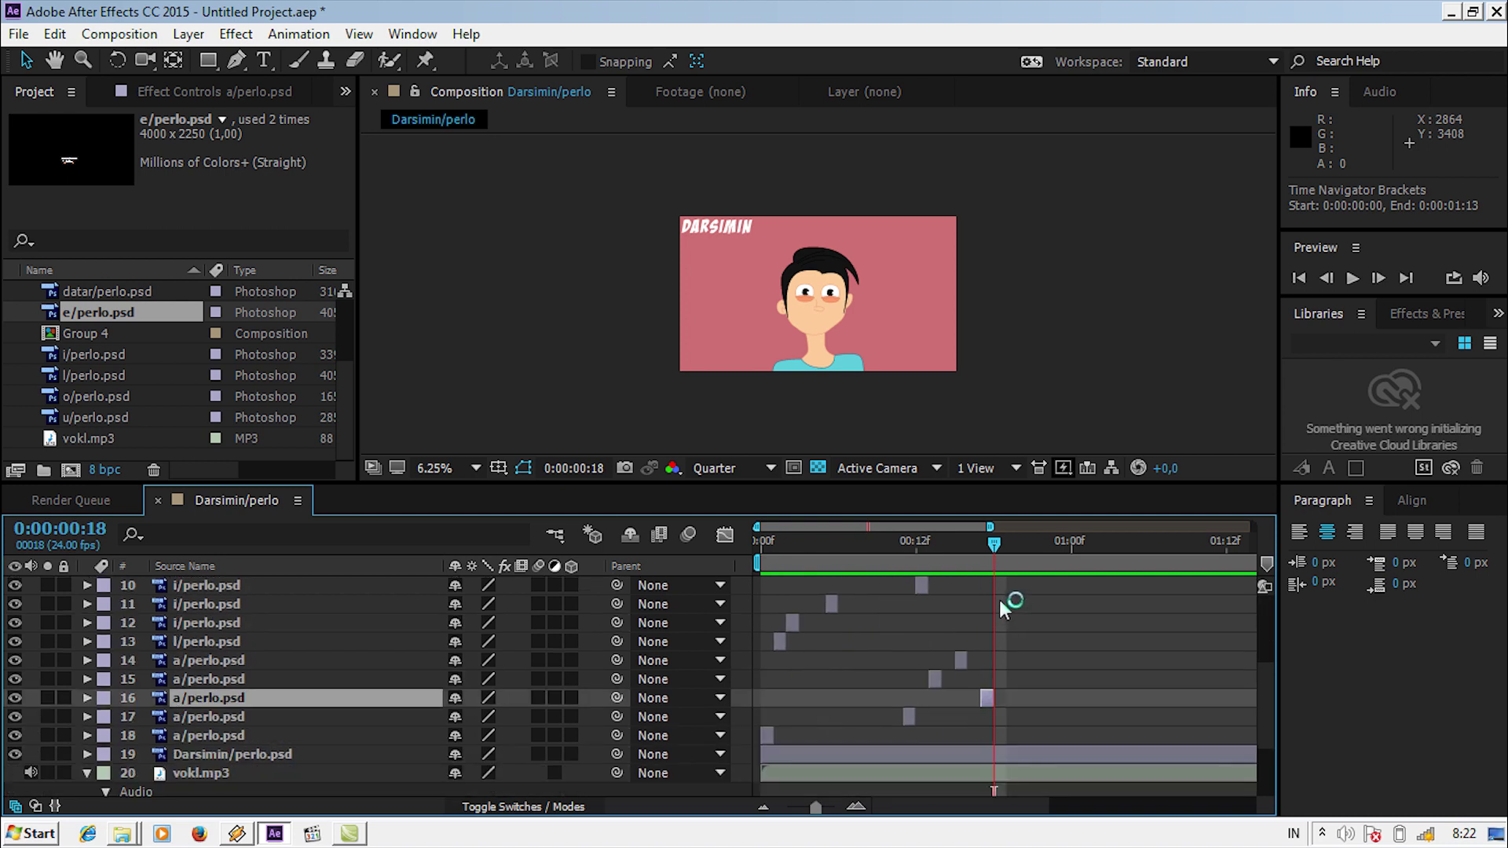
left_click_drag(994, 546, 995, 545)
left_click(248, 640)
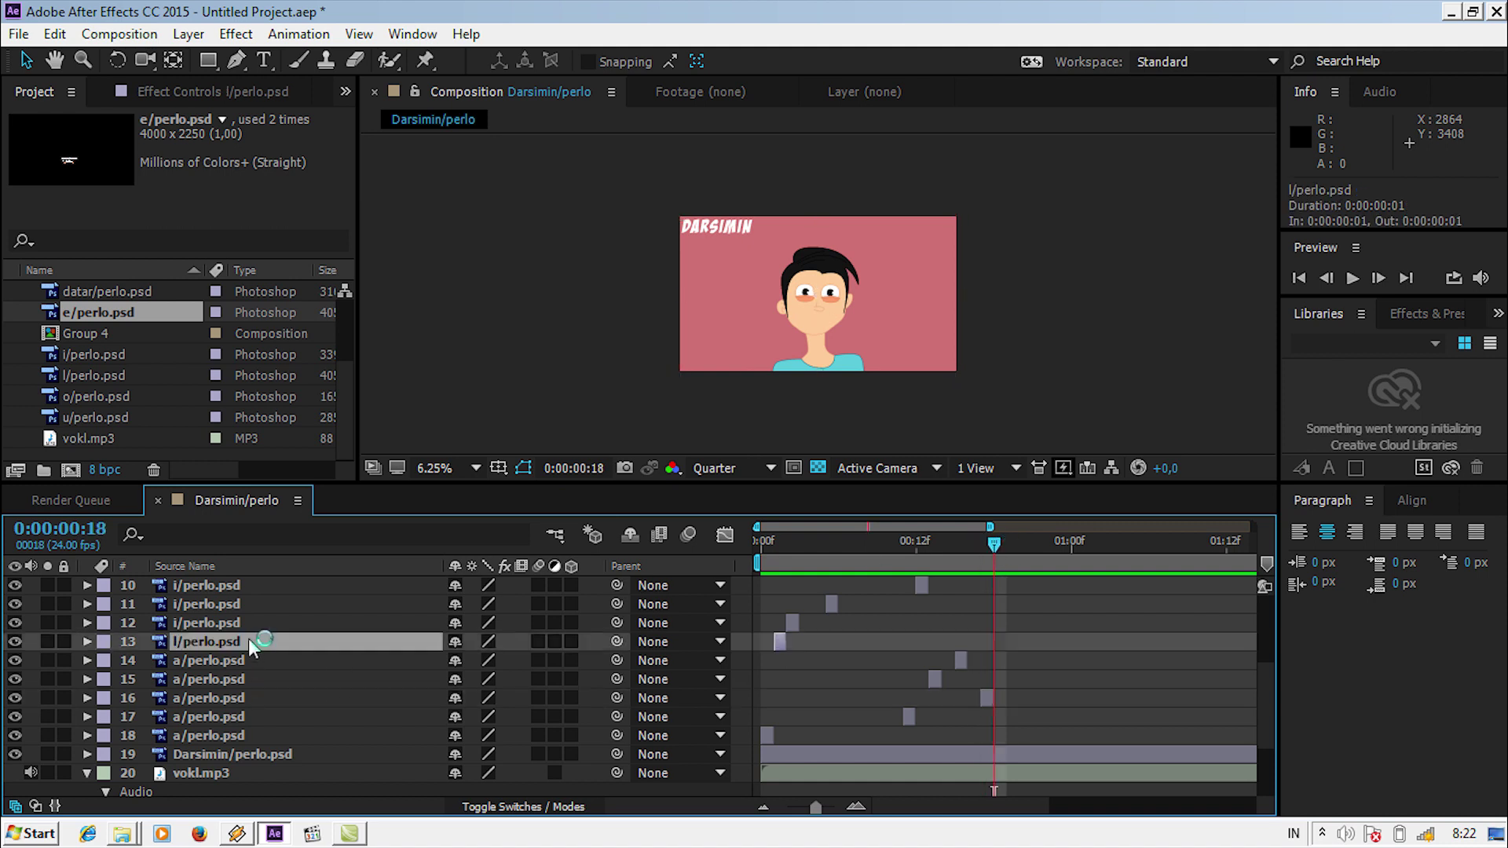
key("ctrl+d")
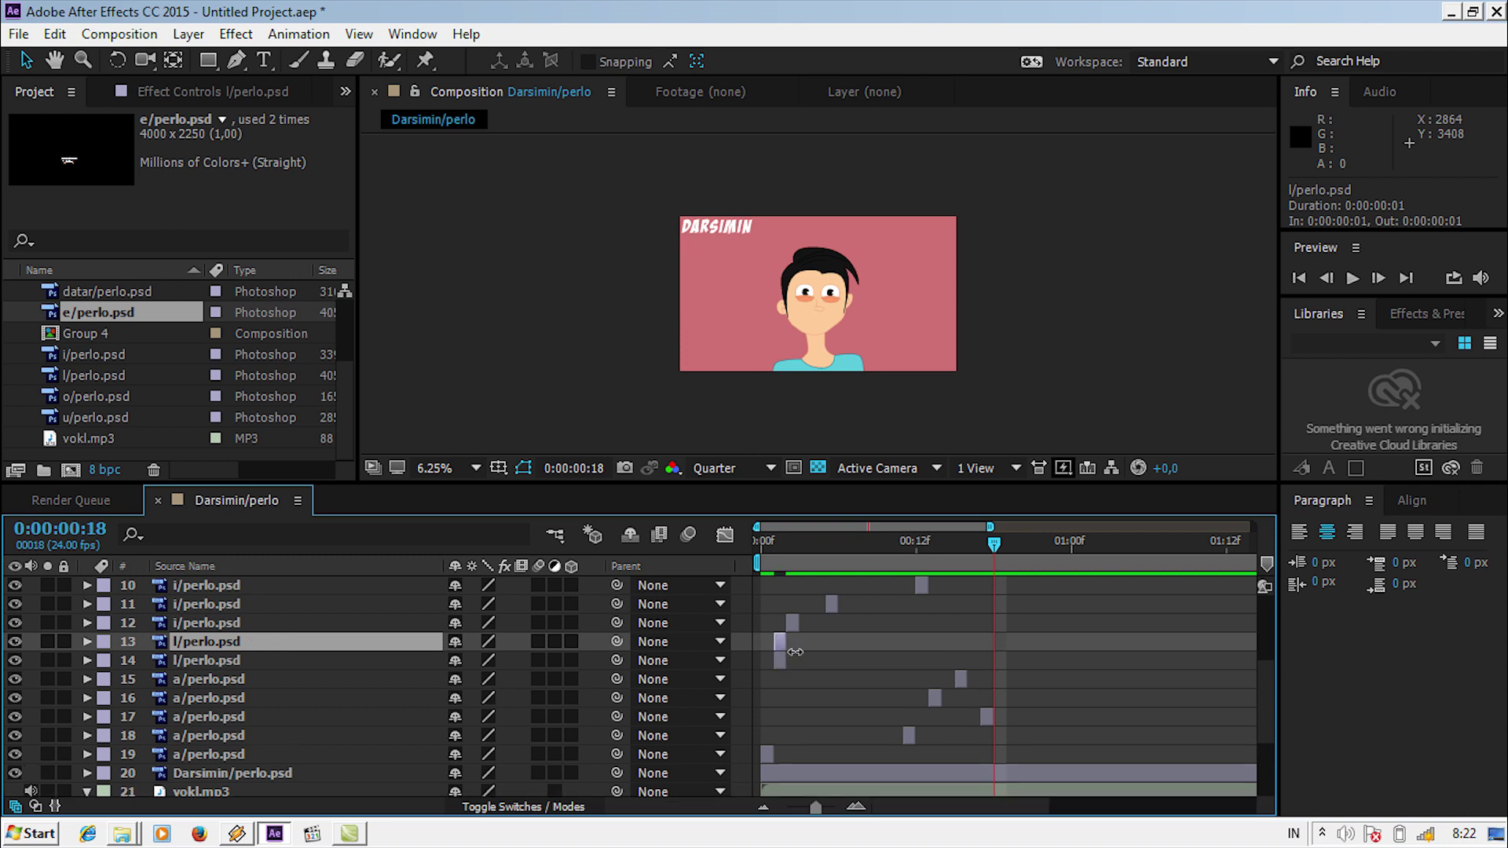
Move the duplicated l mouth layer so it starts at frame 18
left_click(856, 807)
left_click_drag(962, 810, 910, 809)
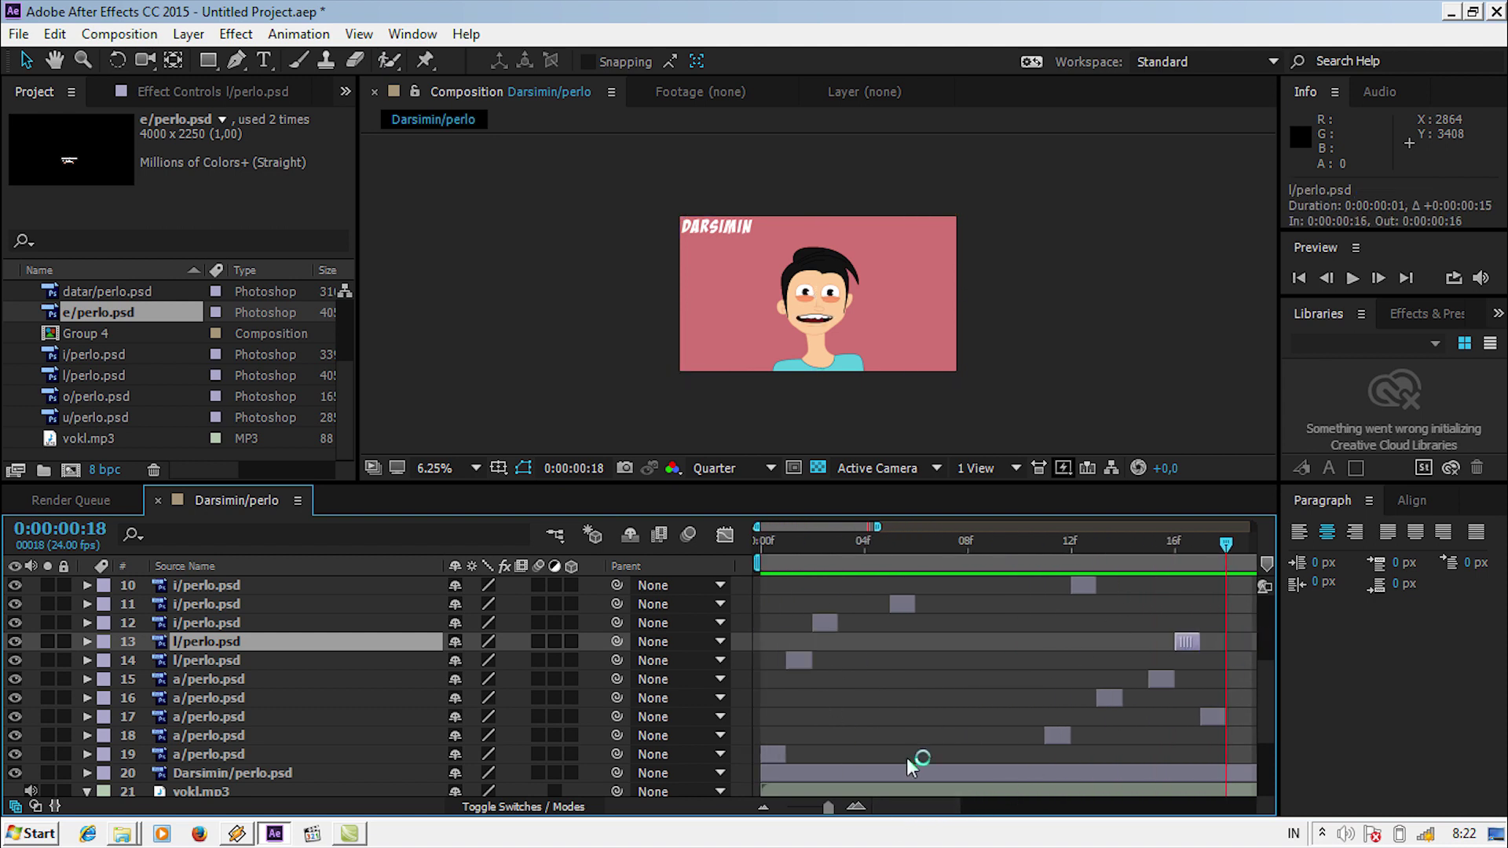
left_click_drag(828, 807, 767, 810)
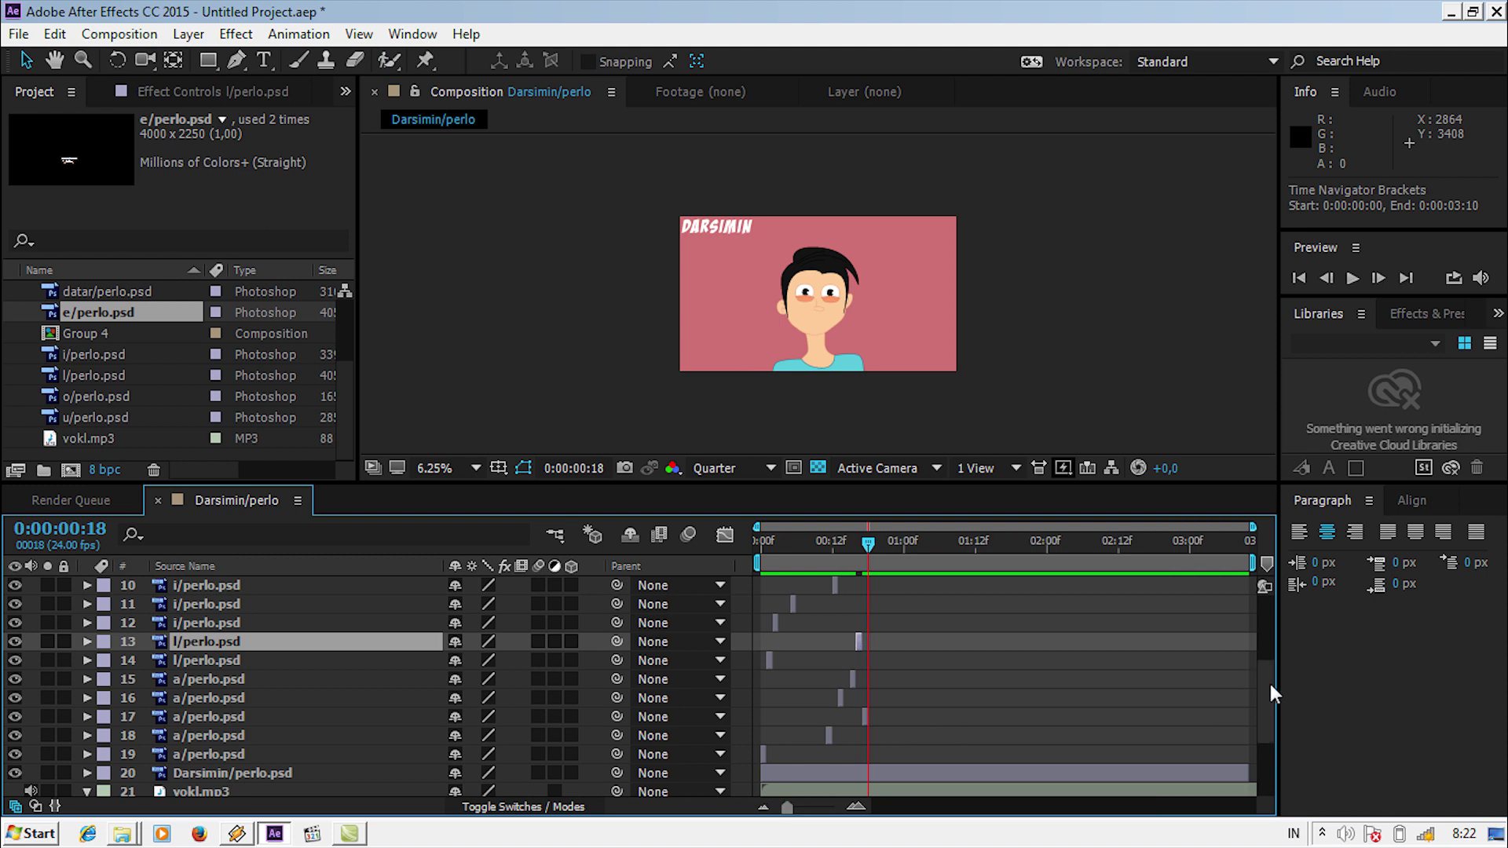
scroll(1265, 678, "down", 3)
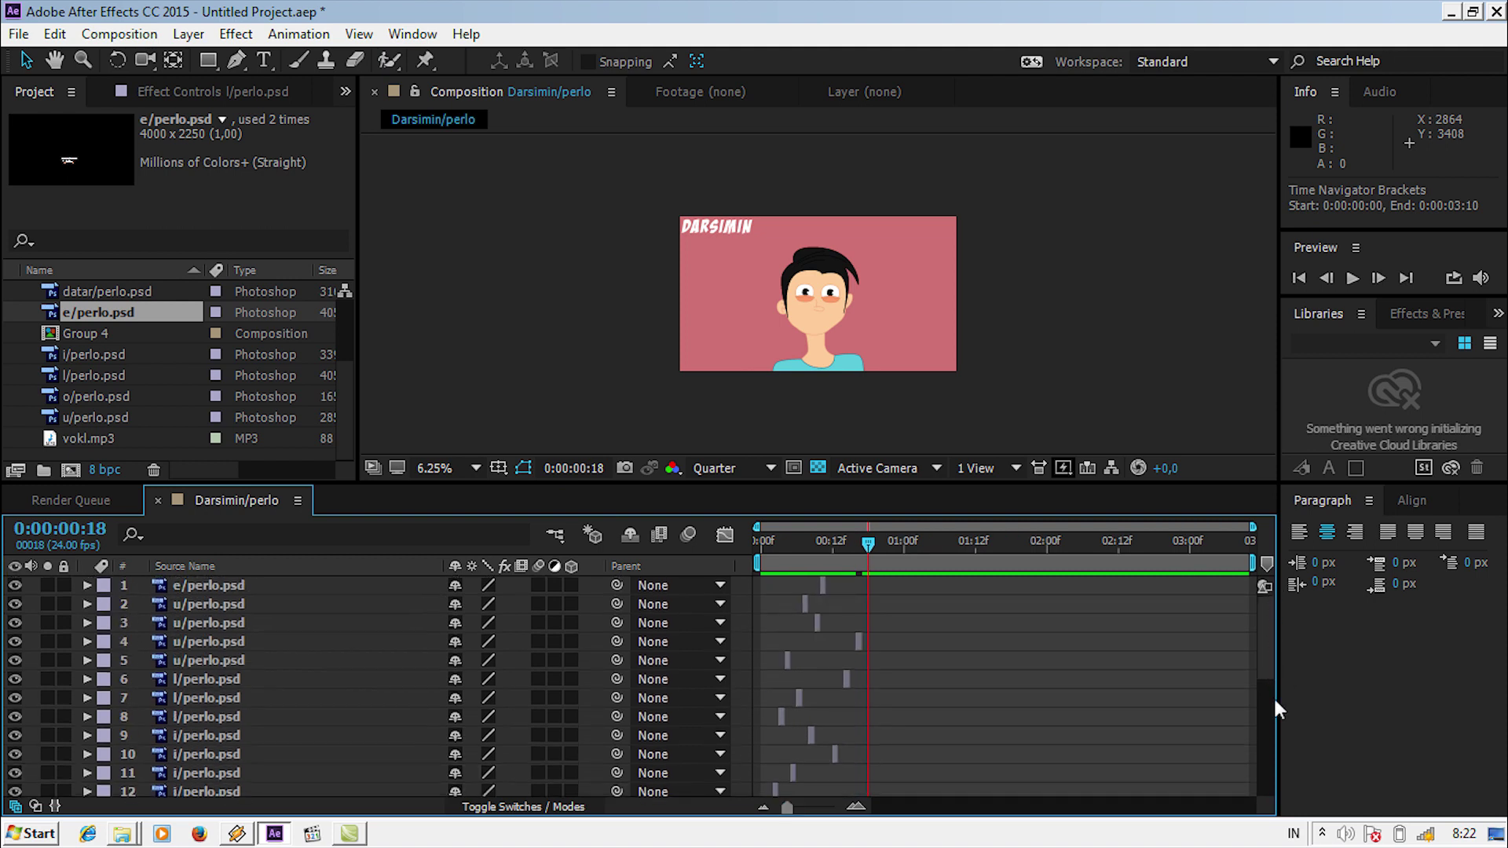
scroll(1271, 658, "down", 2)
left_click_drag(1267, 732, 1266, 696)
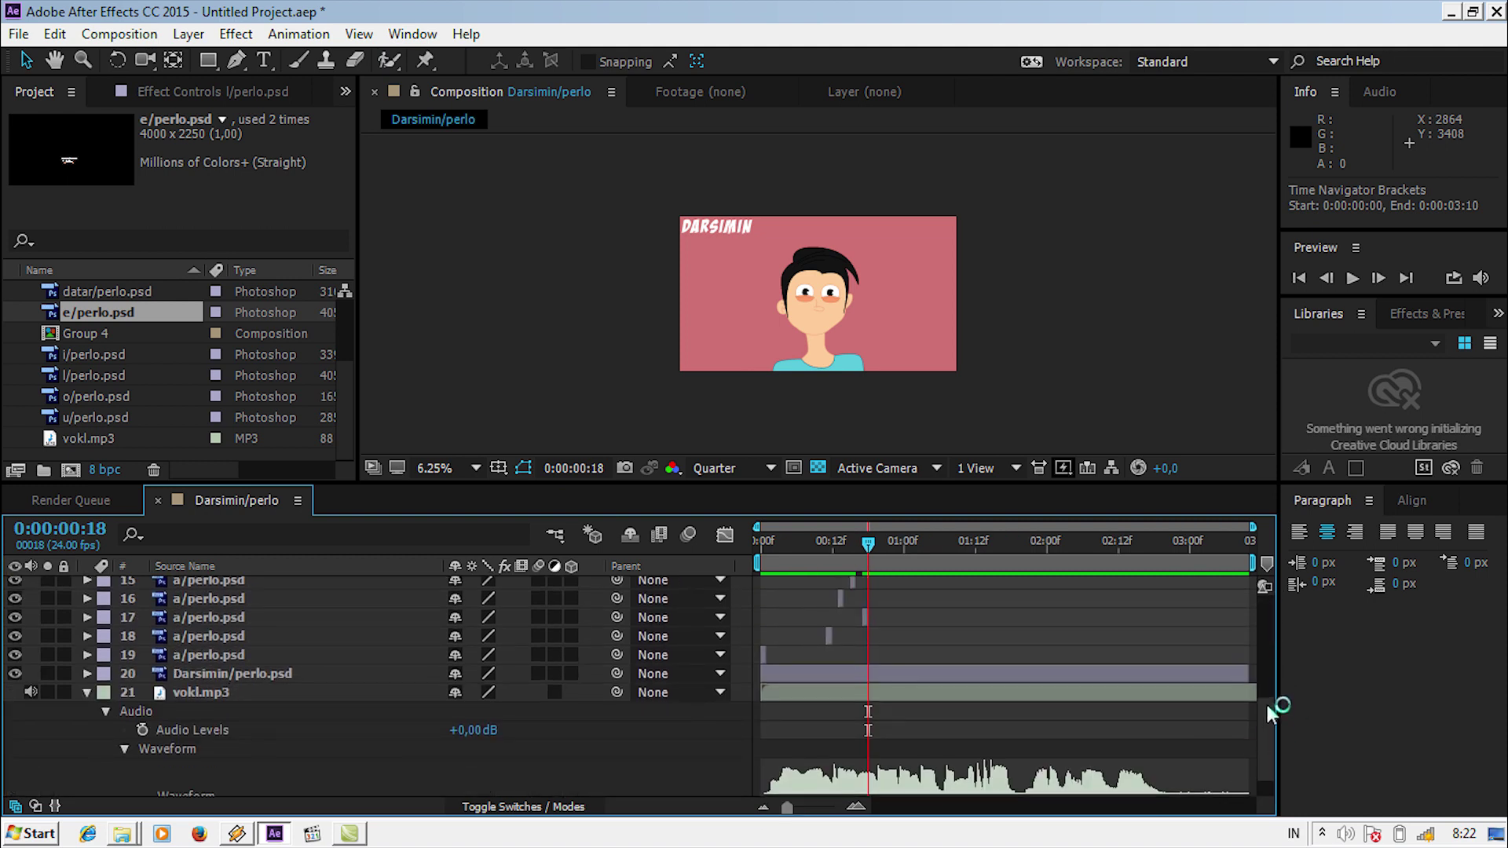
left_click(856, 807)
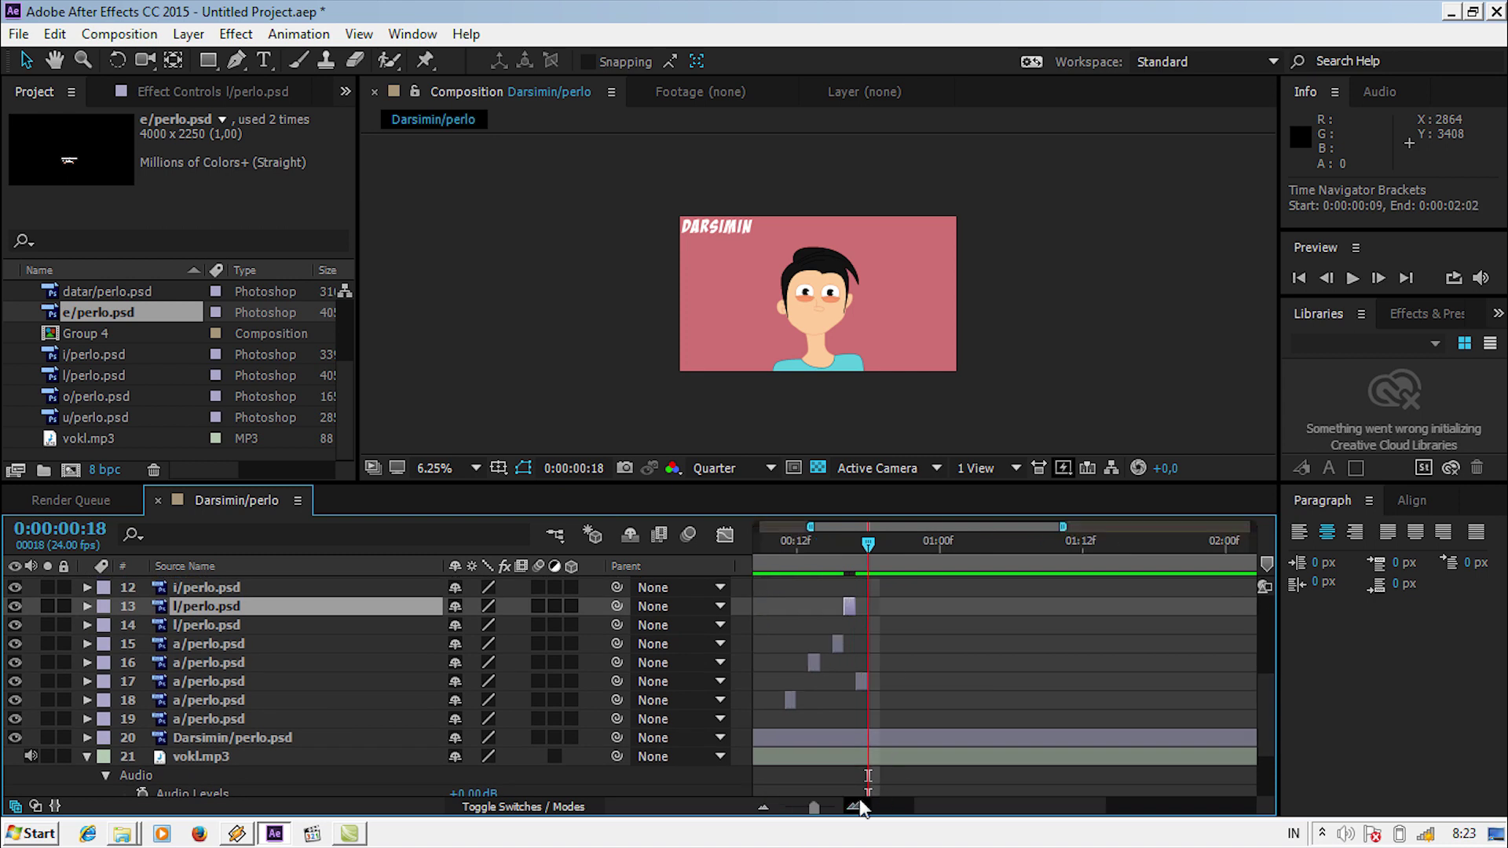
left_click(857, 806)
left_click_drag(831, 609, 877, 610)
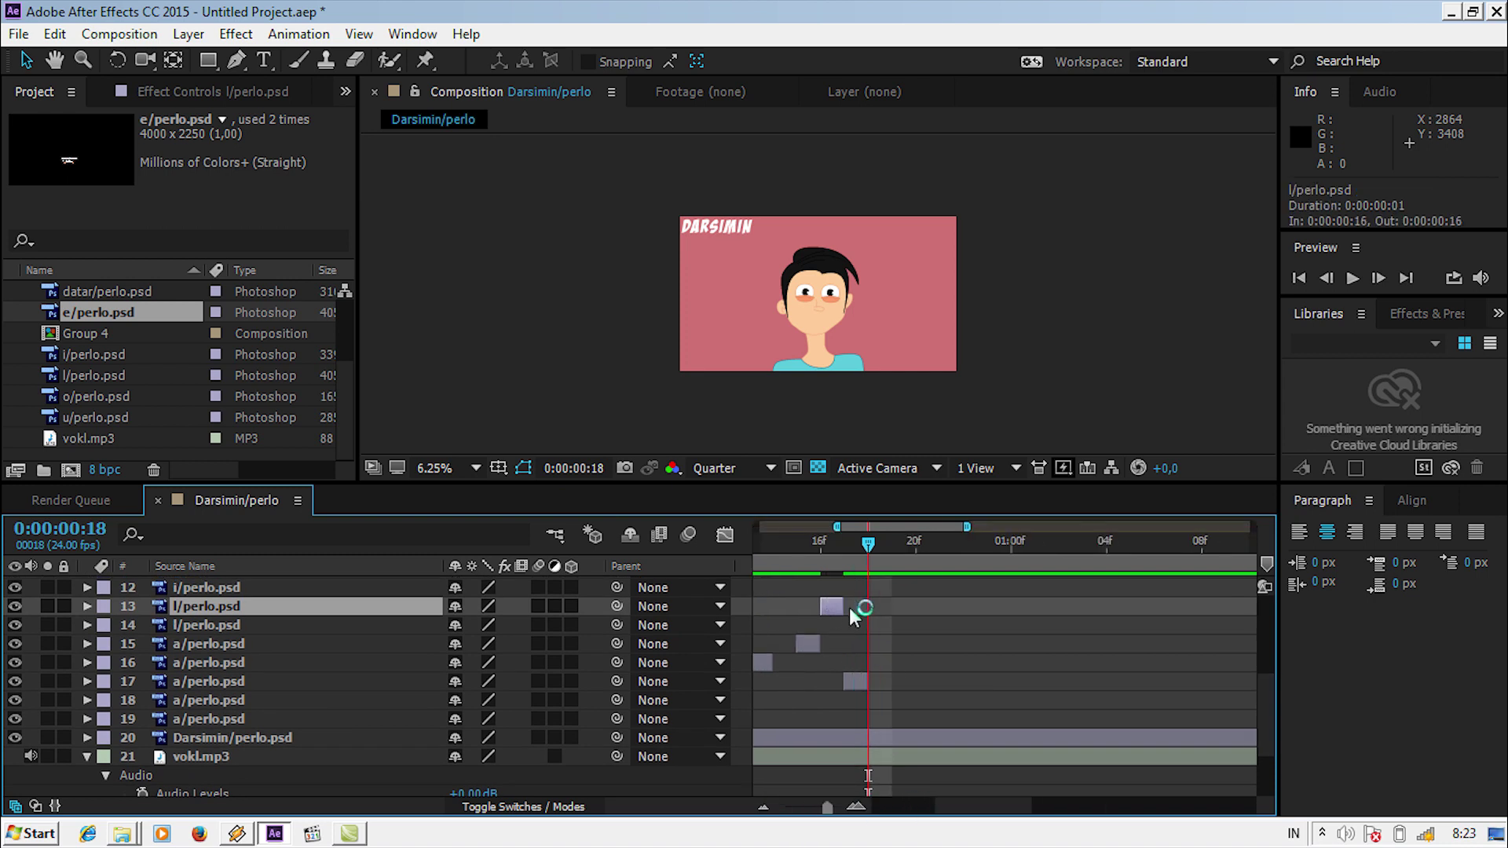
Duplicate the a/perlo.psd layer 17 and move the copy to start at frame 19
left_click(893, 549)
left_click(286, 680)
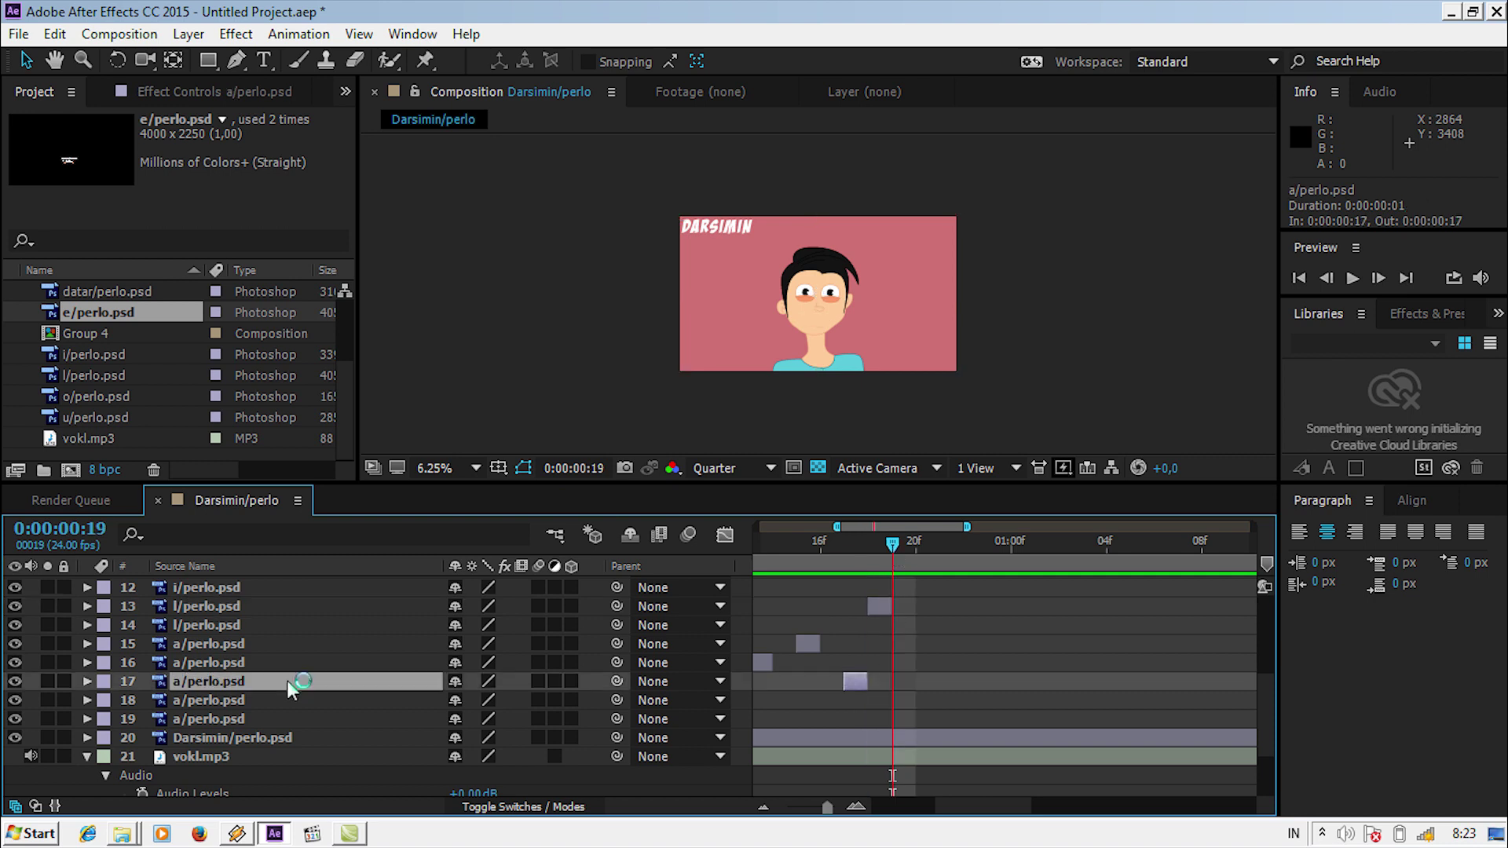
key("ctrl+d")
left_click_drag(854, 681, 896, 682)
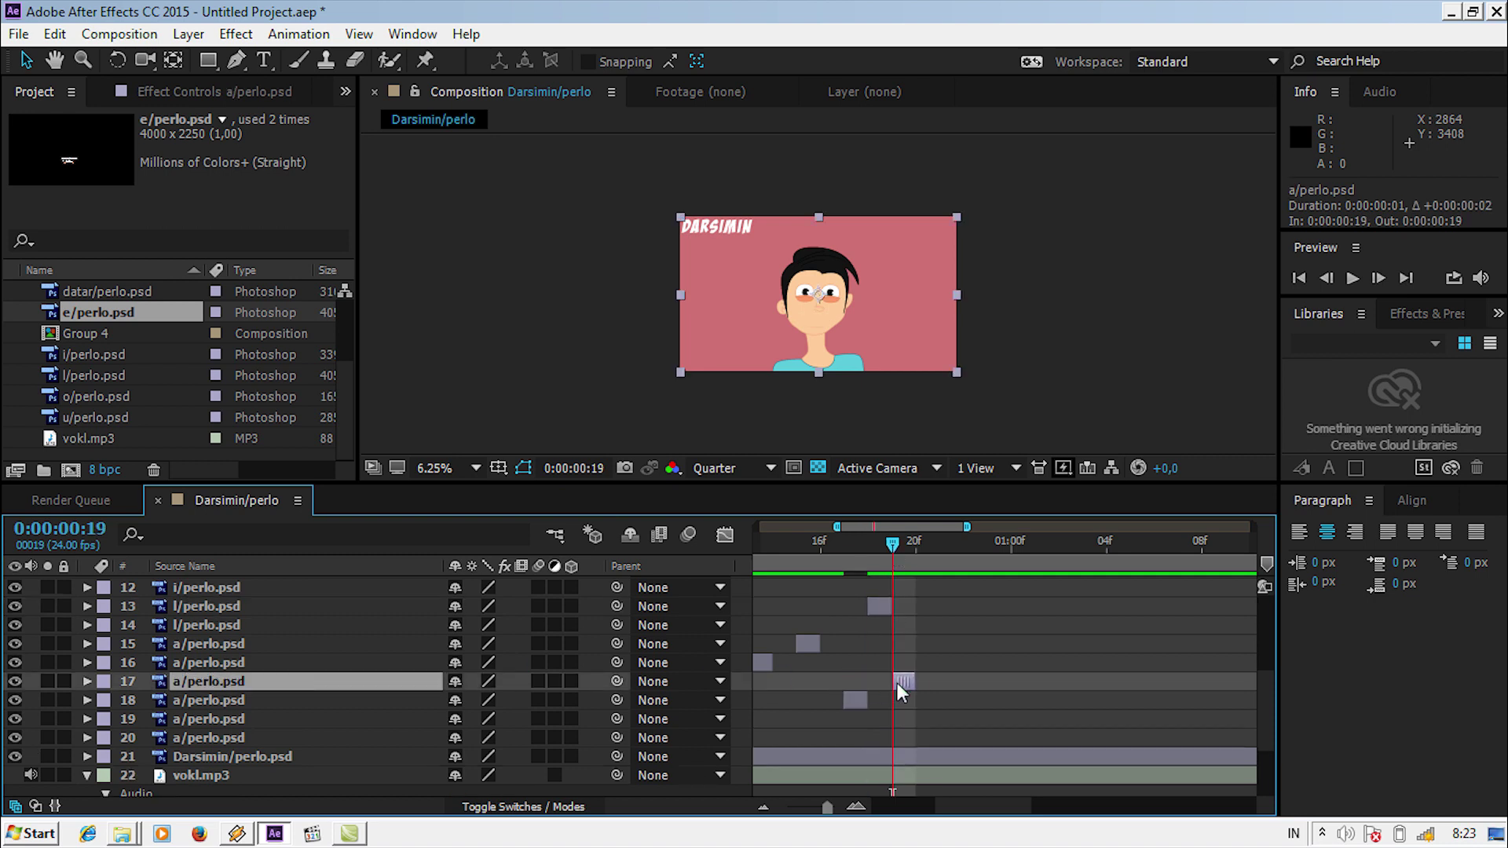
Zoom out to the whole clip and reveal the vokl.mp3 waveform with LL
mouse_move(965, 809)
left_mouse_down()
mouse_move(852, 821)
mouse_move(787, 807)
left_mouse_up()
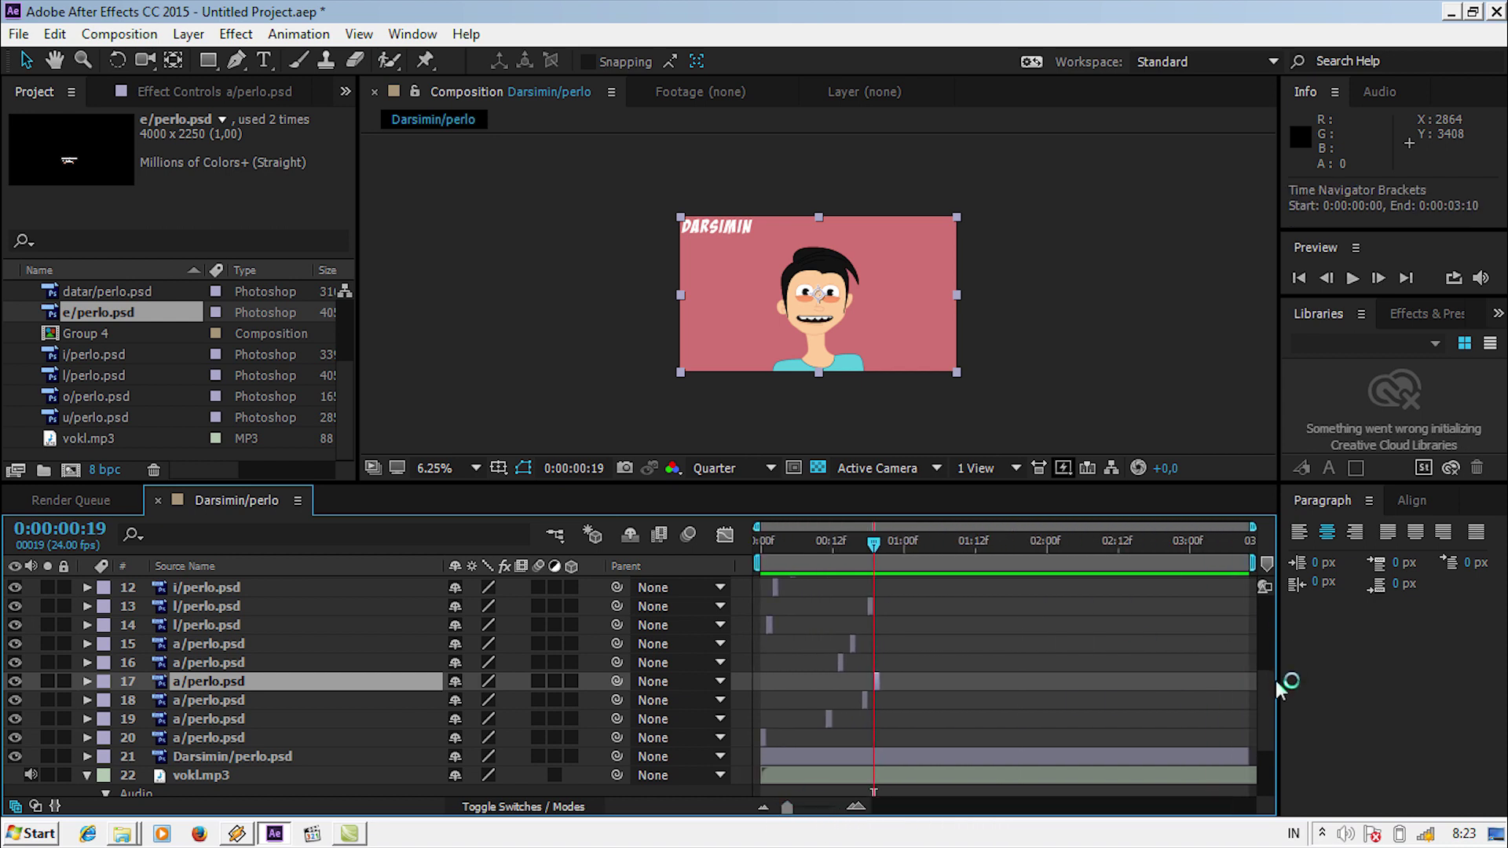
key("F2")
key("l")
key("l")
mouse_move(873, 542)
left_mouse_down()
mouse_move(767, 544)
mouse_move(780, 544)
left_mouse_up()
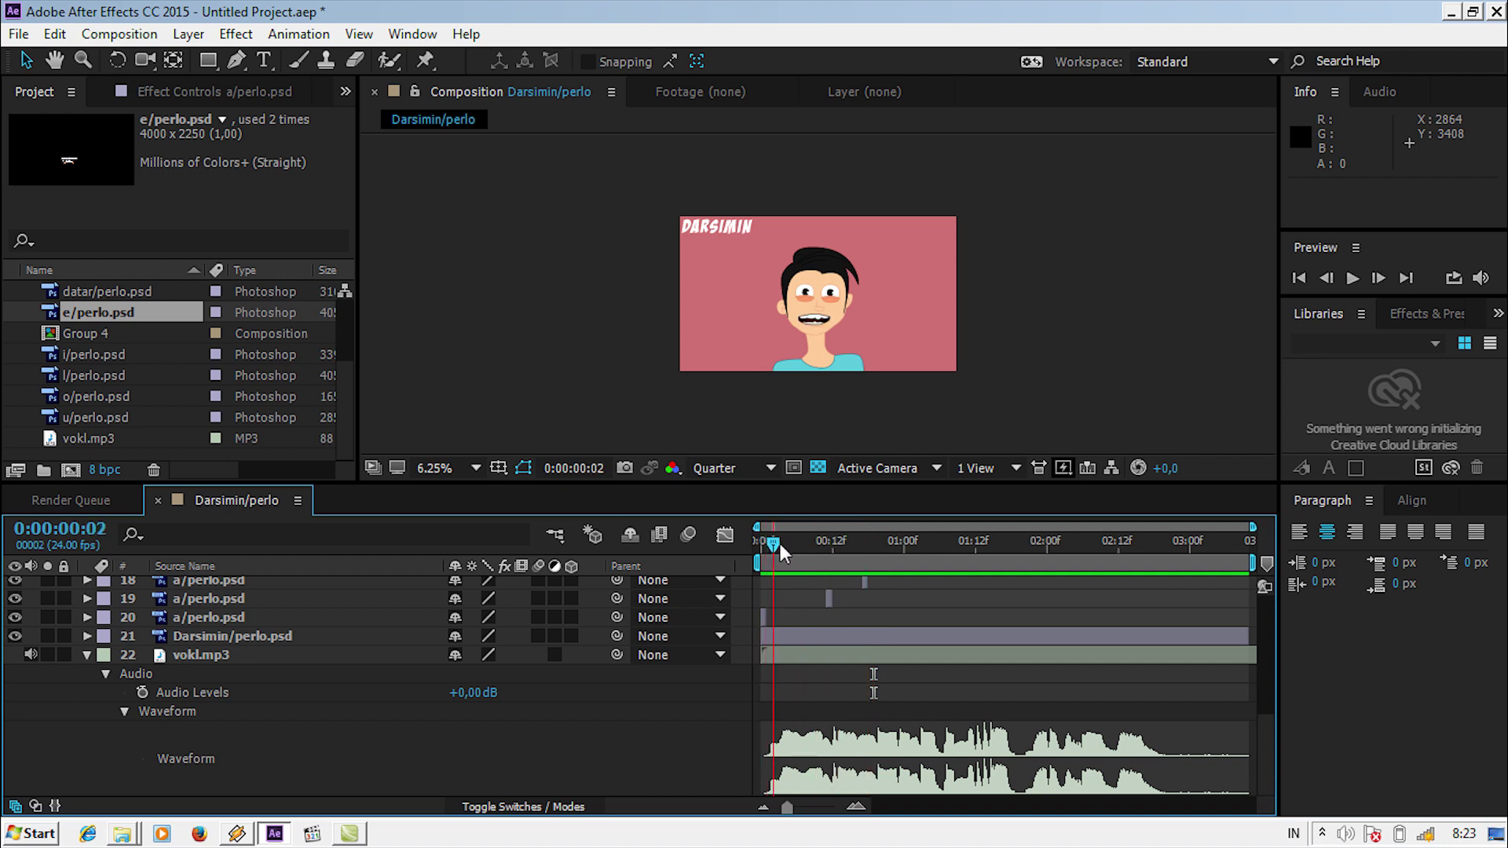
scroll(792, 591, "up", 5)
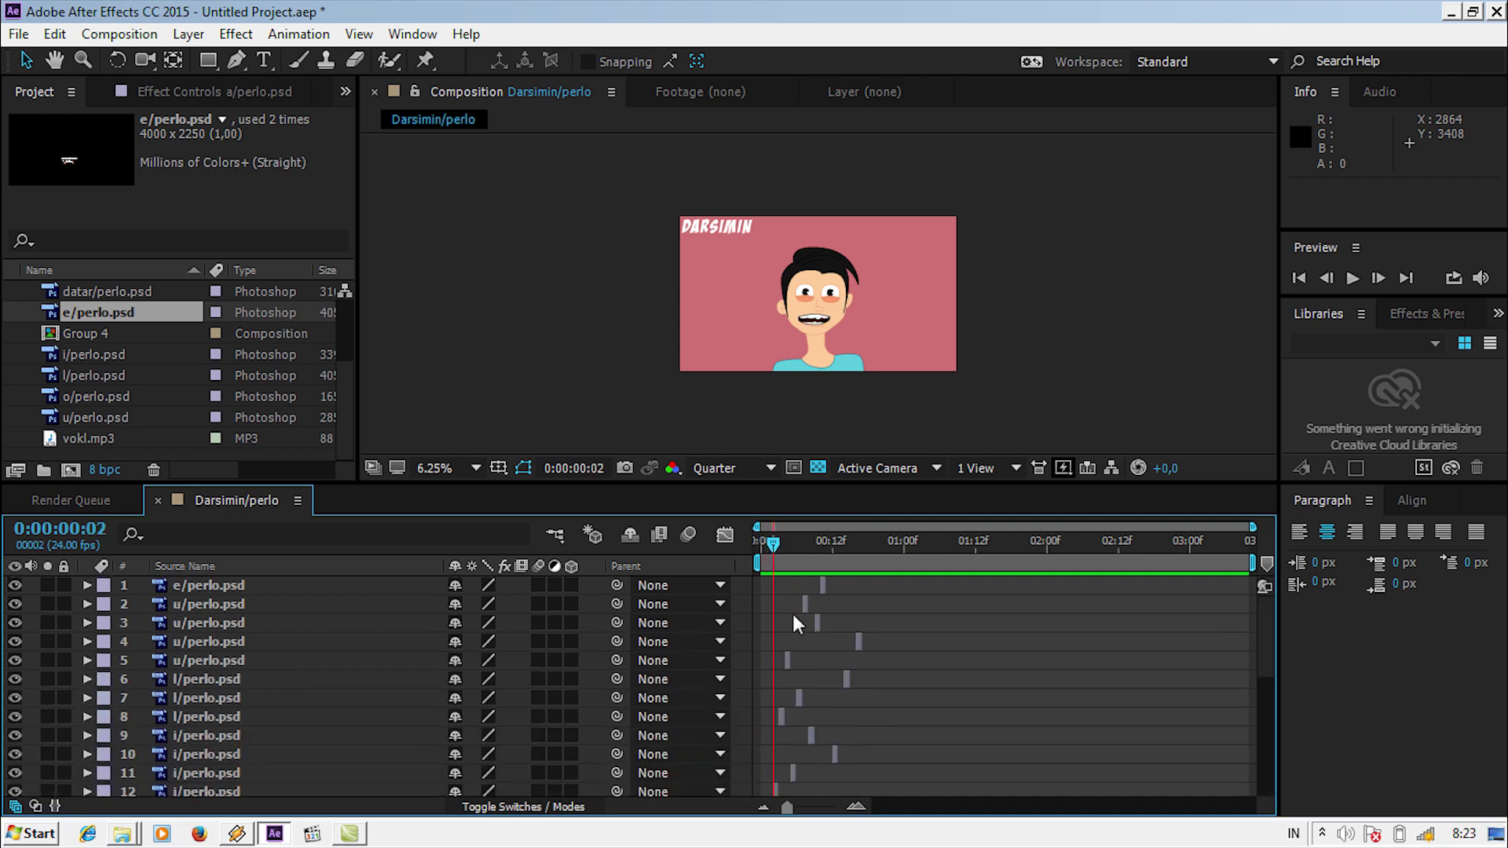
scroll(769, 684, "down", 2)
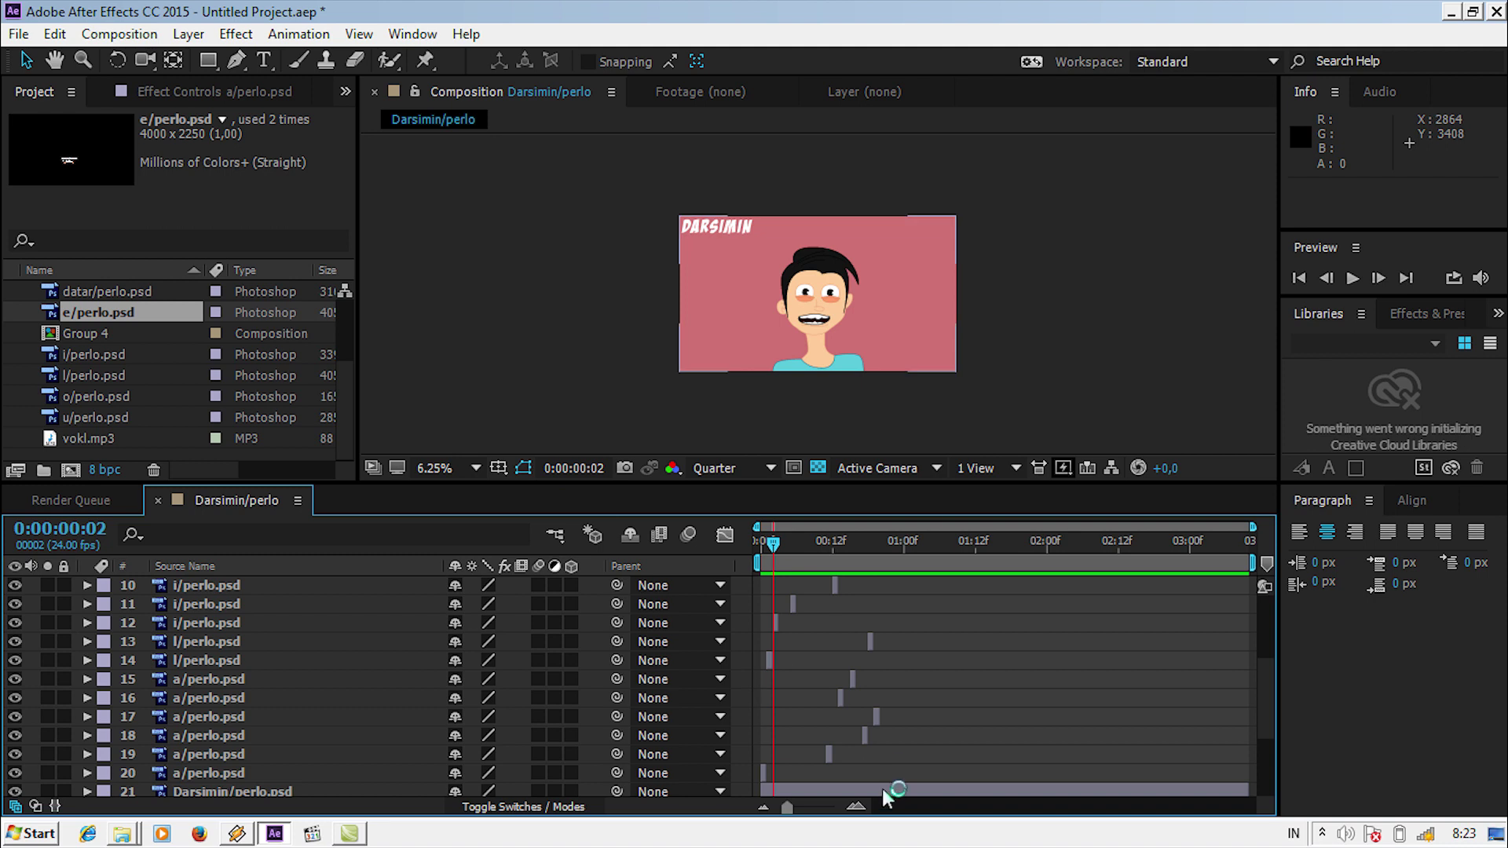
left_click_drag(783, 778, 916, 673)
left_click(855, 809)
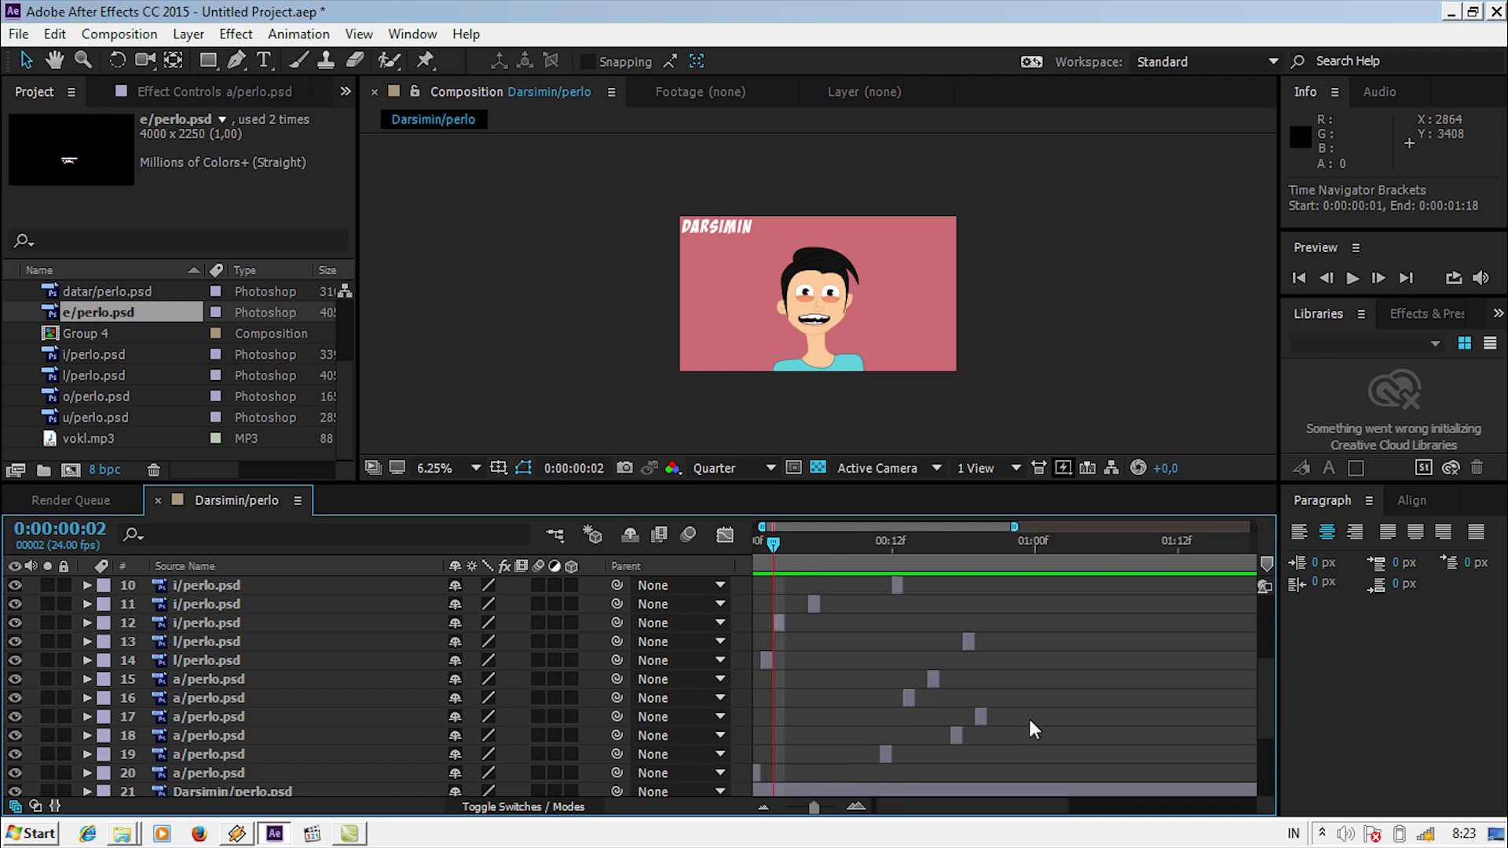
scroll(1267, 690, "down", 2)
scroll(1268, 667, "up", 3)
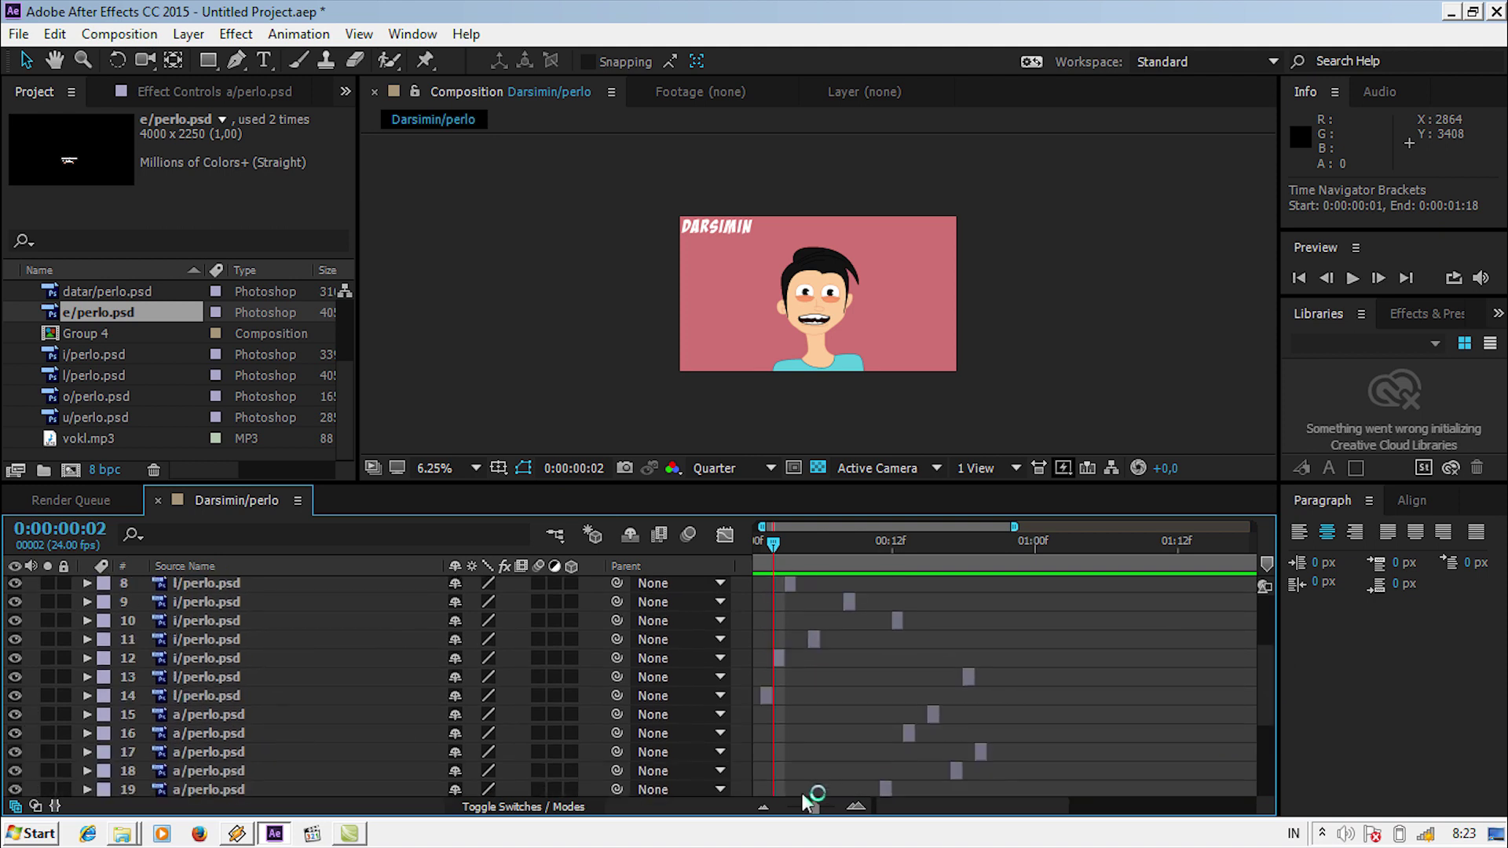
left_click_drag(814, 813, 777, 812)
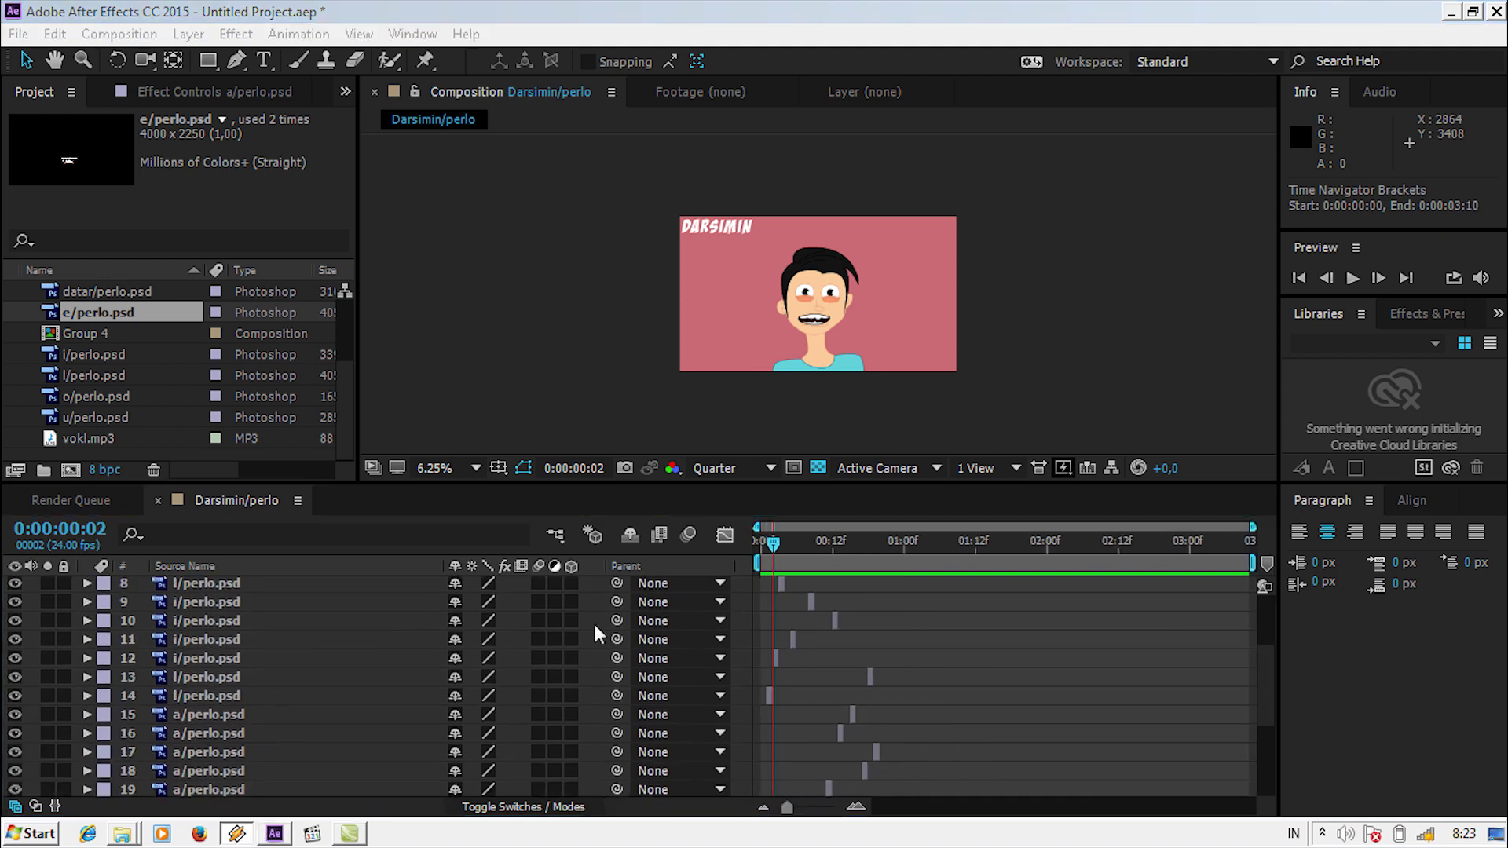
left_click(236, 834)
left_click(1362, 22)
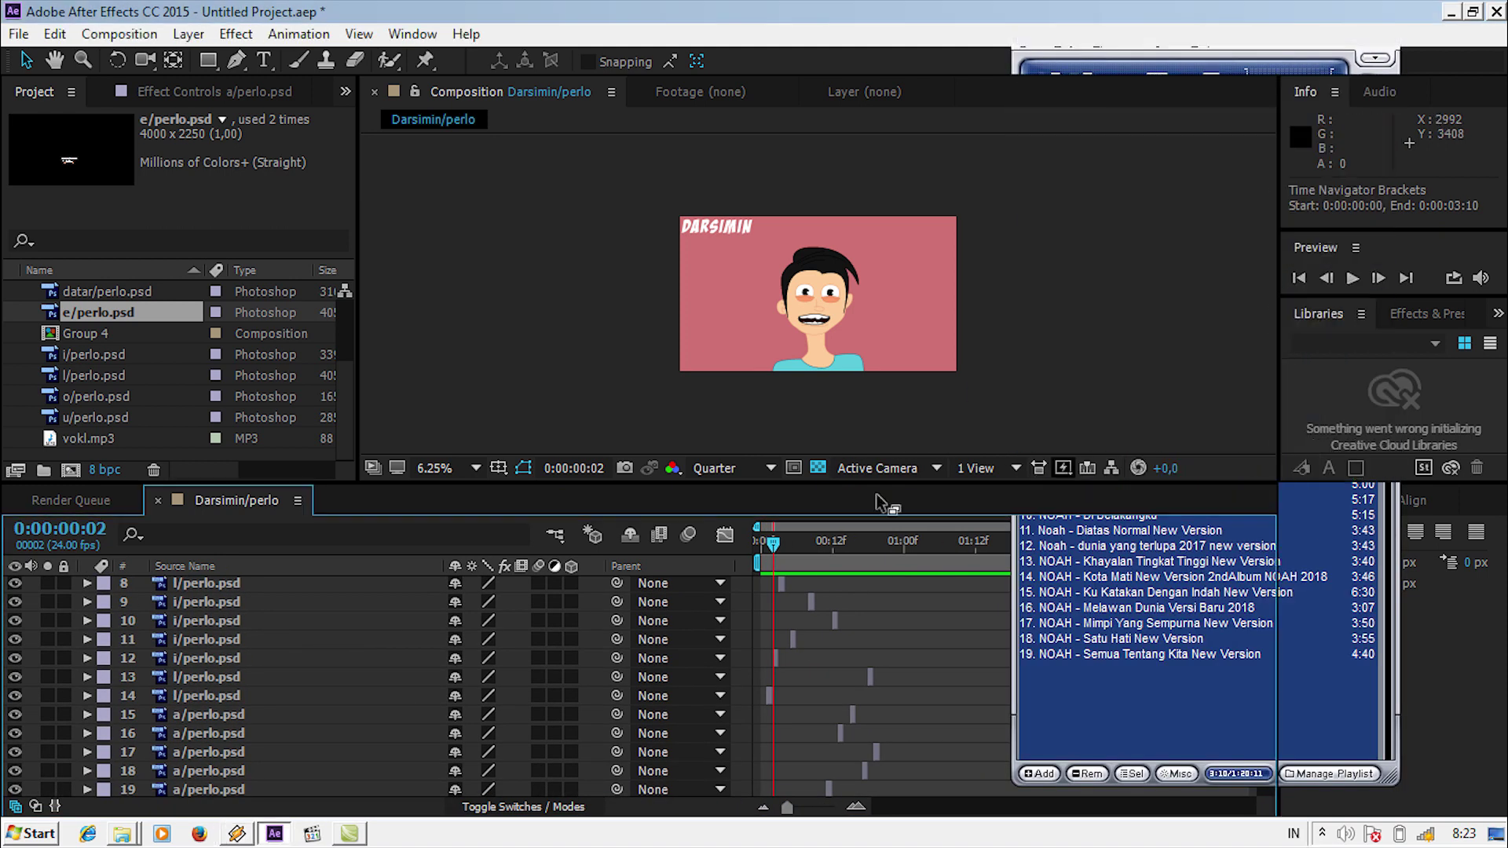
left_click_drag(803, 809, 790, 804)
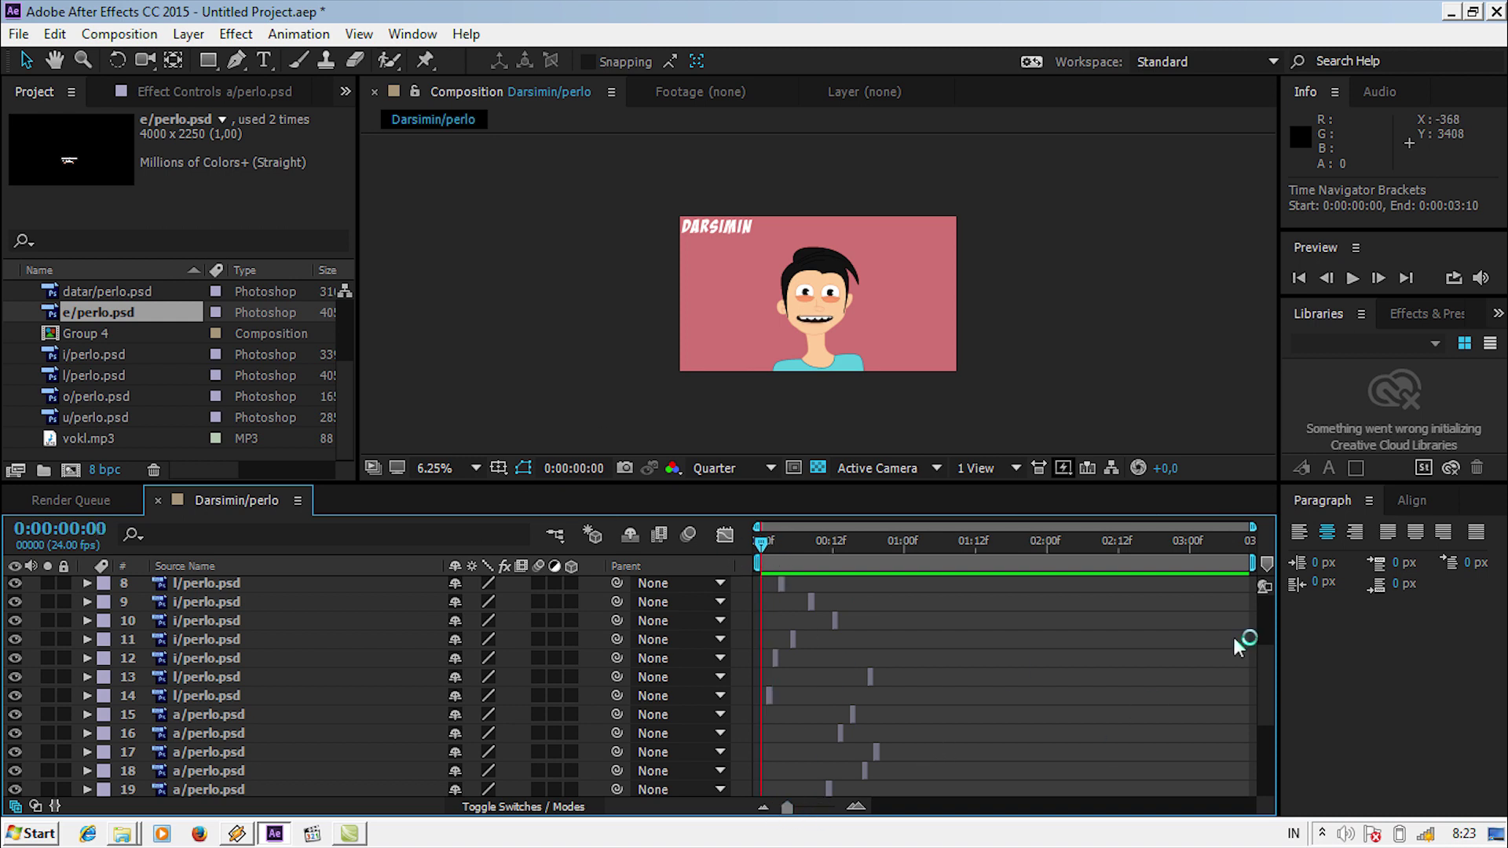
left_click_drag(1266, 667, 1254, 767)
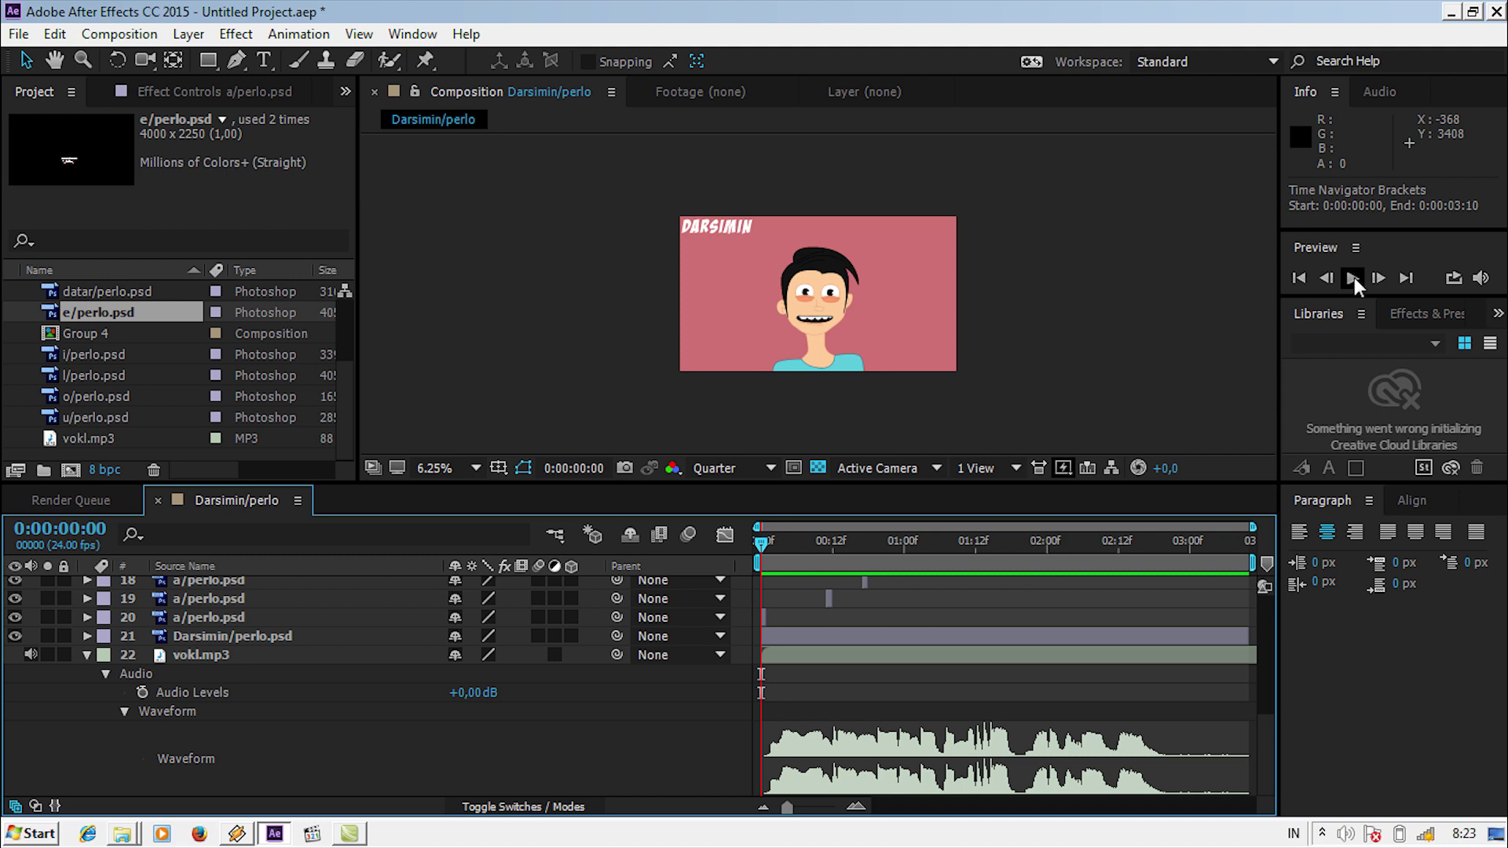
Preview the Darsimin/perlo lip-sync with audio, then stop, scrub near the start and replay it
left_click(1354, 277)
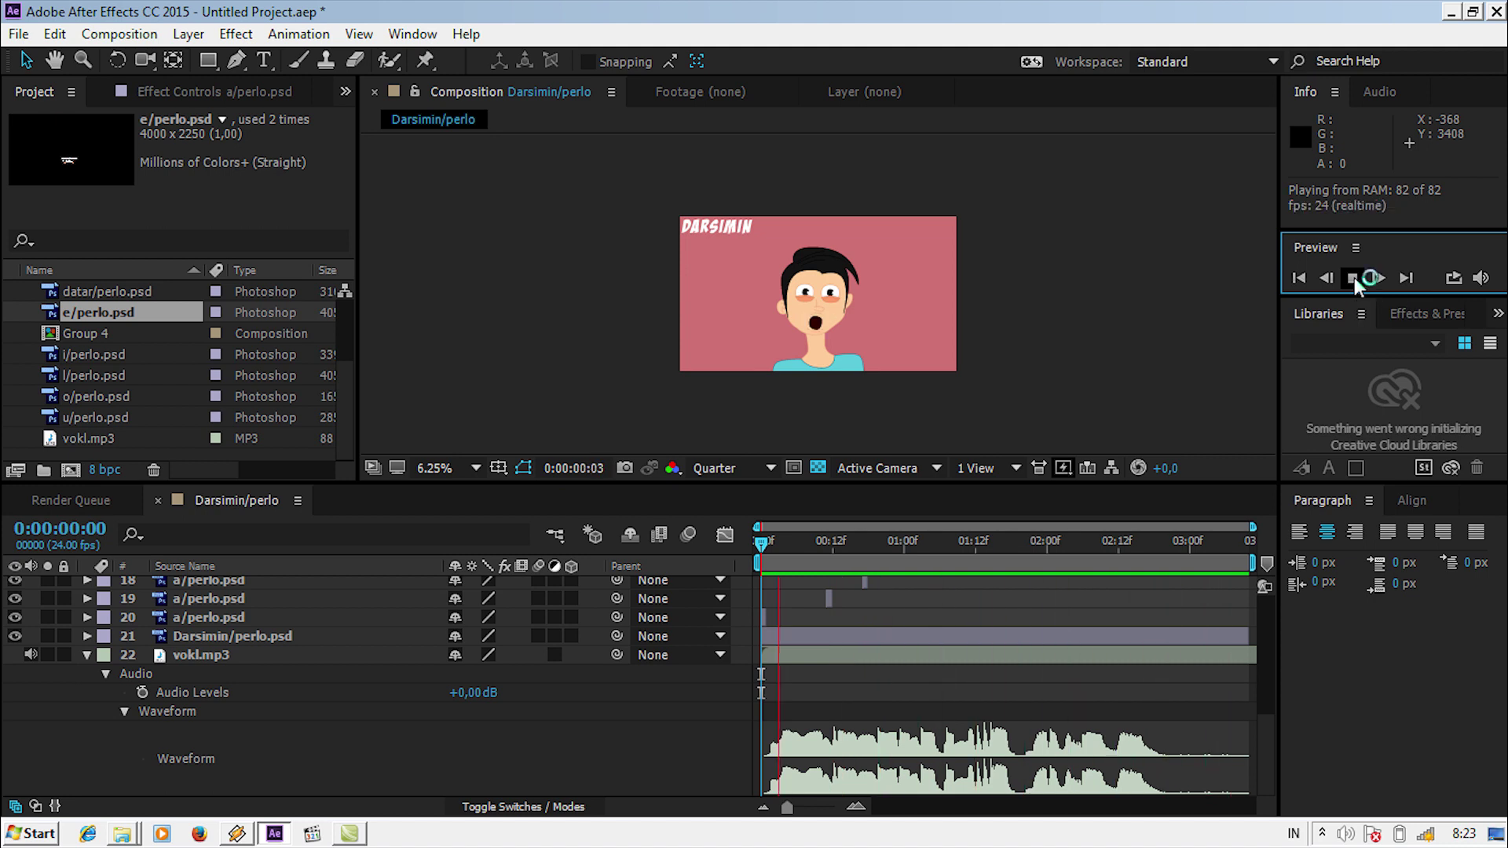
left_click(1354, 277)
mouse_move(864, 543)
left_mouse_down()
mouse_move(779, 552)
mouse_move(1190, 562)
mouse_move(746, 562)
left_mouse_up()
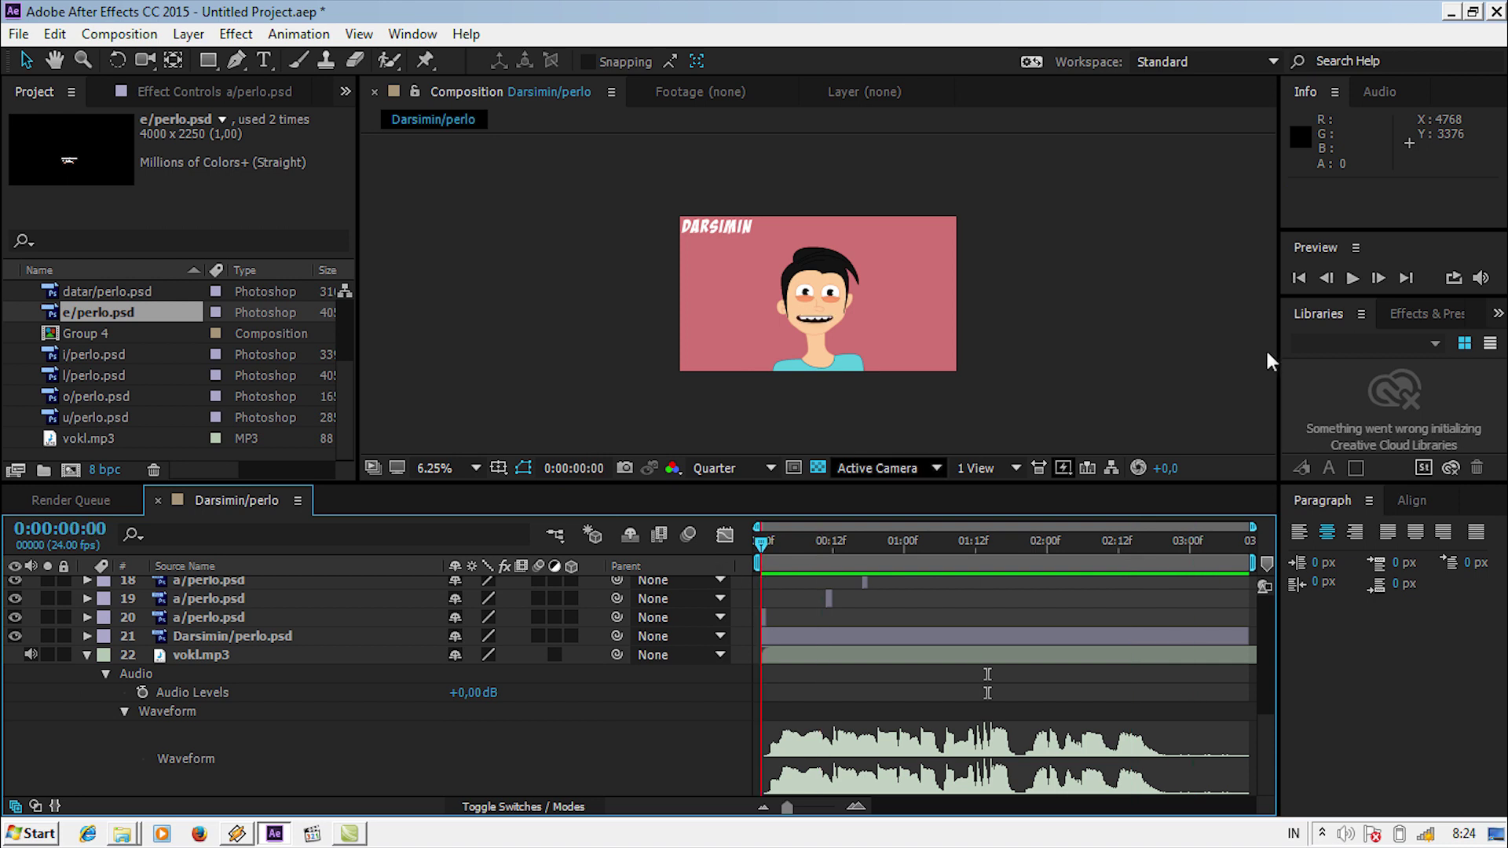
left_click(1349, 281)
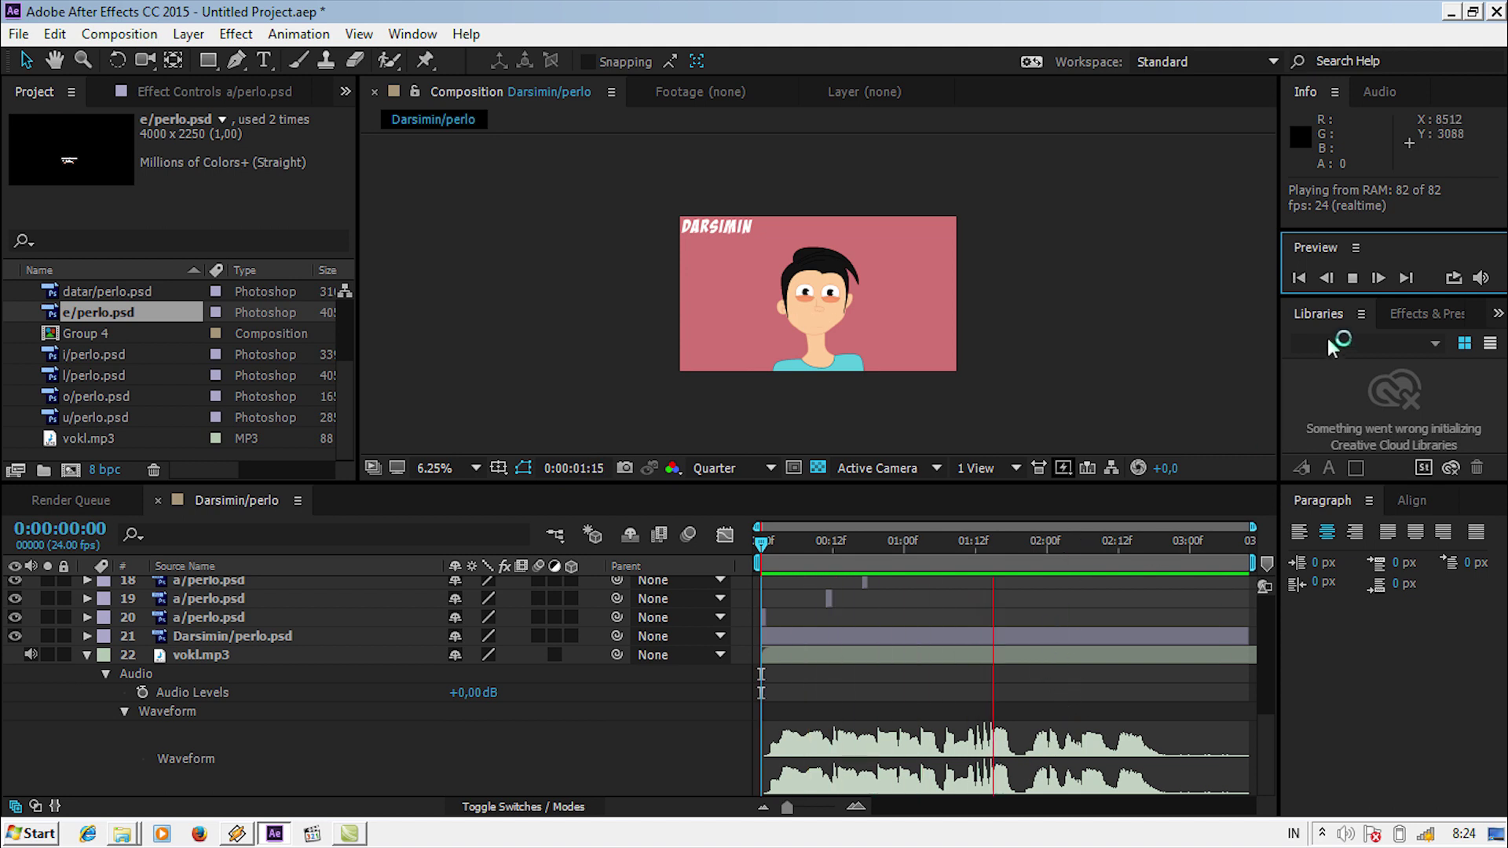
Stop the preview near 0:00:01:21 and select the Darsimin/perlo.psd character layer
left_click(1353, 277)
left_click(1027, 540)
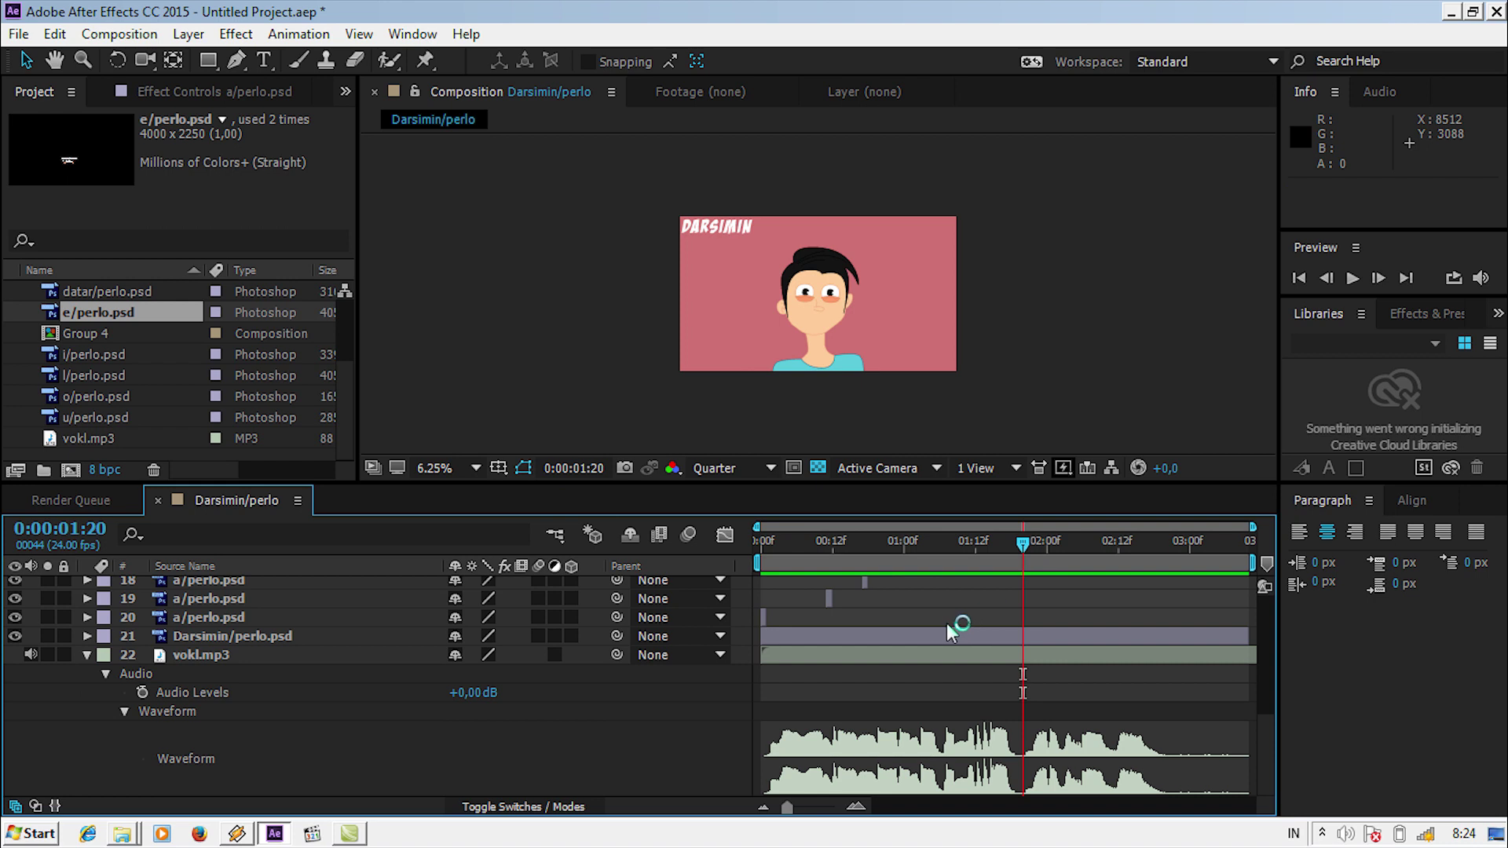
left_click(231, 636)
Inspect i mouth layers 10 and 11, then scrub back to frame 0
scroll(232, 641, "up", 2)
scroll(236, 646, "up", 3)
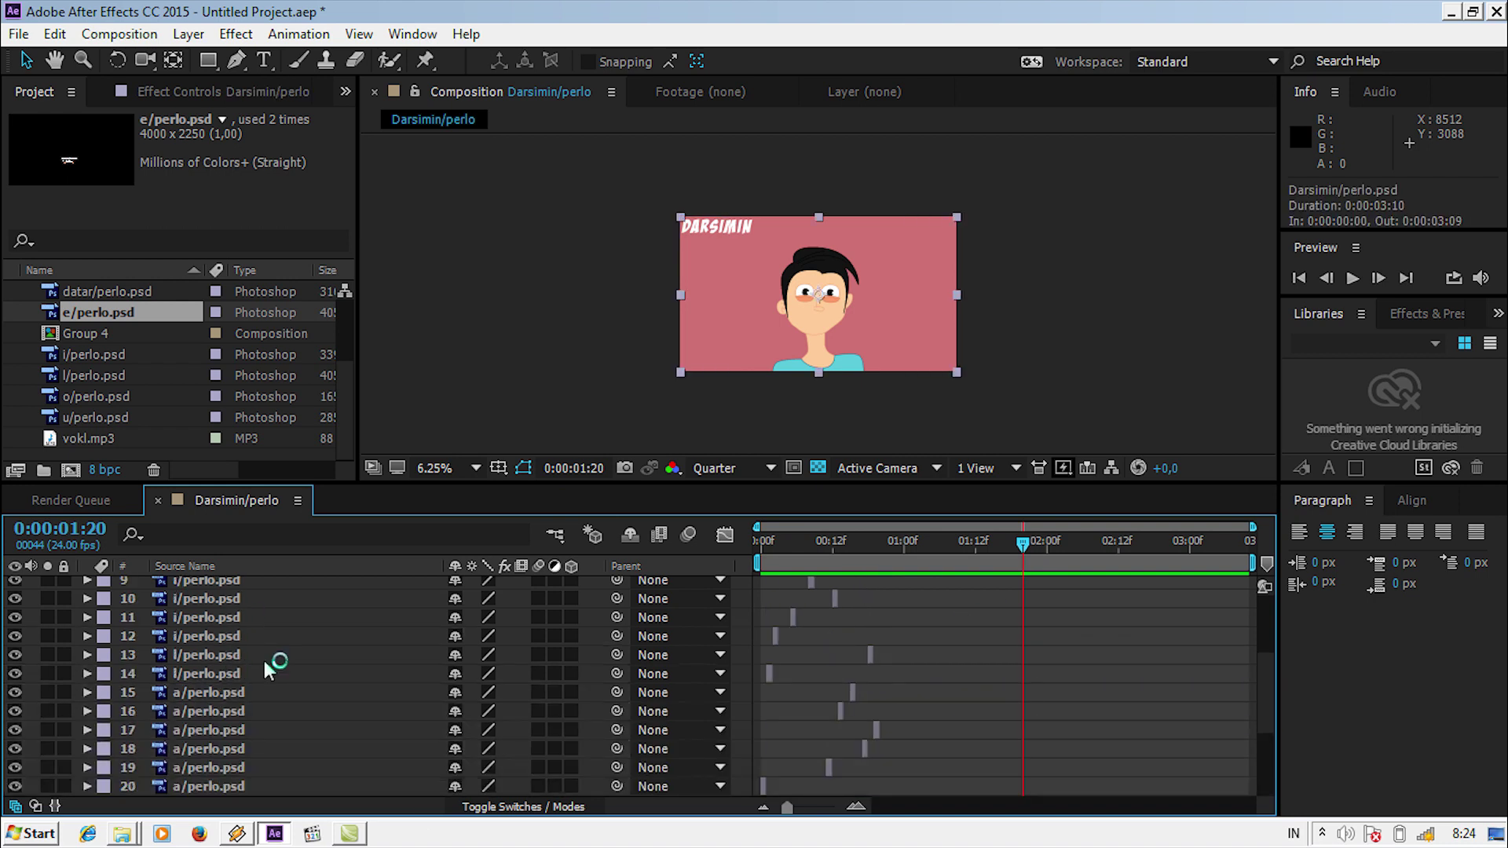
left_click(263, 596)
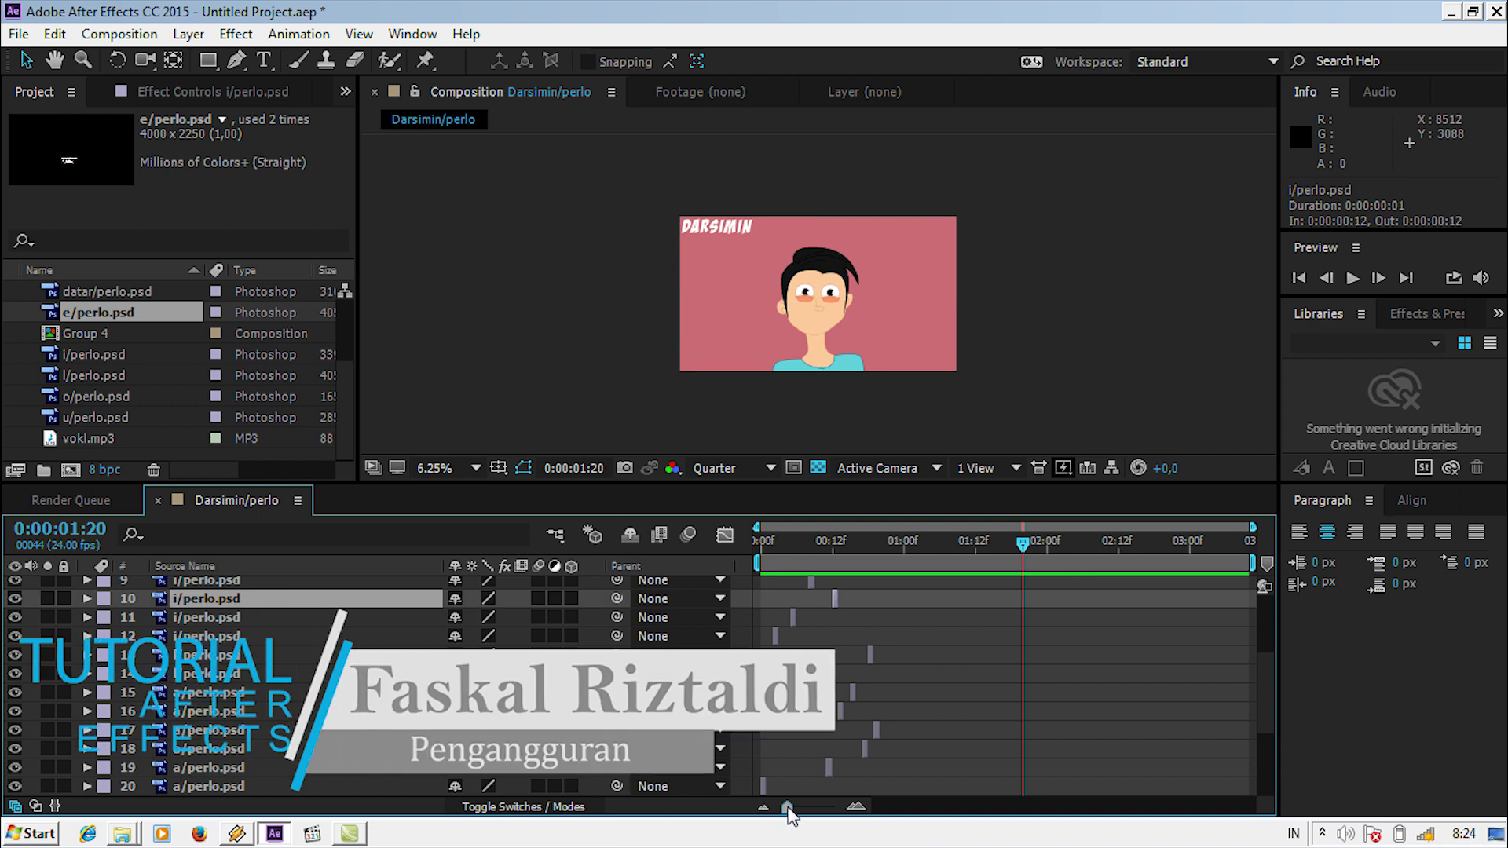
left_click(299, 614)
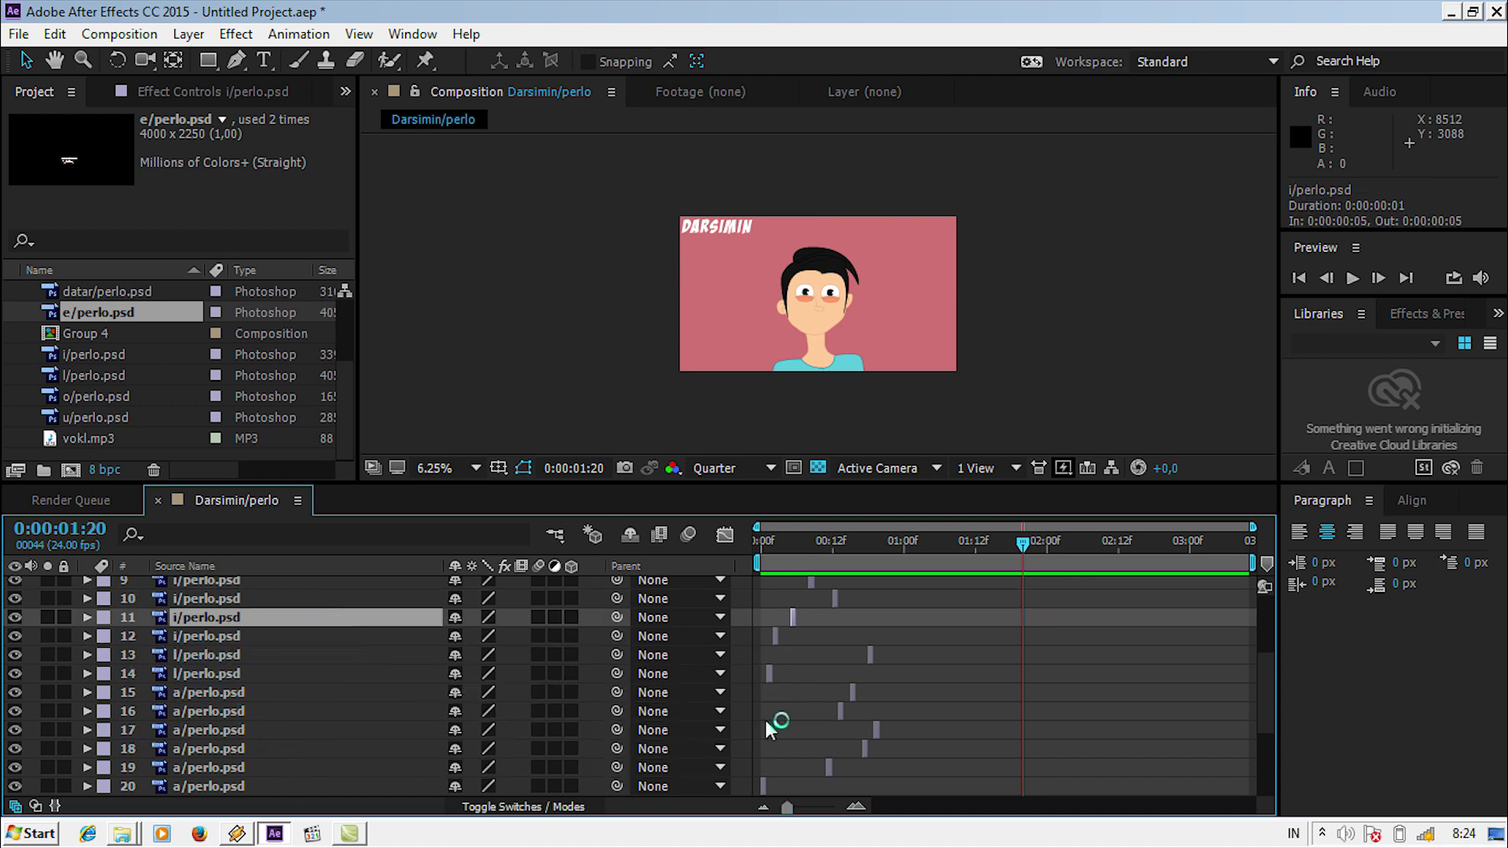
scroll(769, 718, "down", 4)
scroll(776, 723, "up", 2)
scroll(773, 701, "up", 2)
scroll(802, 624, "up", 2)
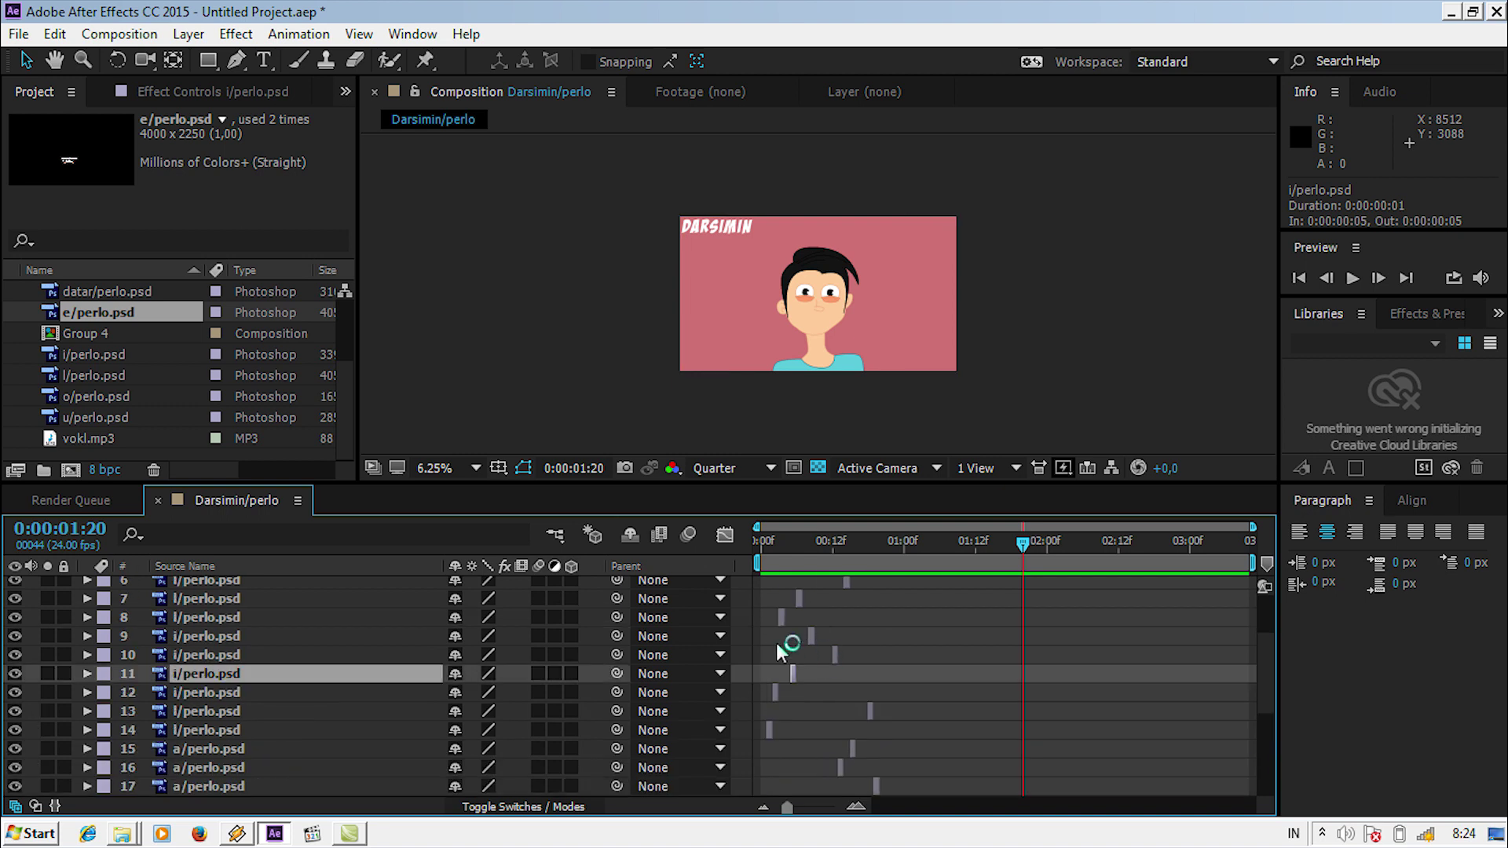
left_click_drag(856, 549, 743, 568)
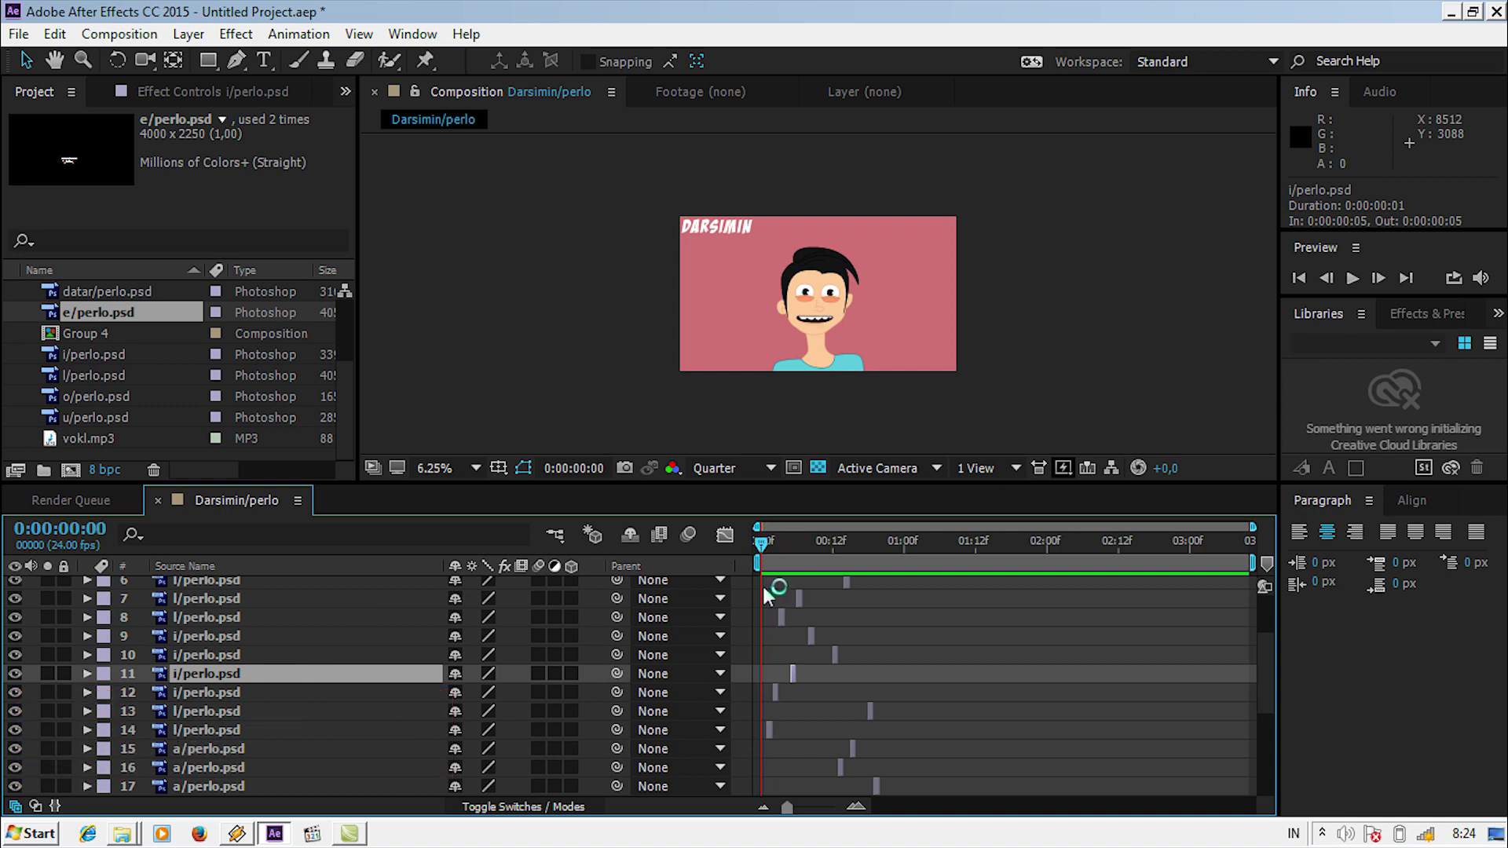
Zoom to single-frame scale and extend layer 20's duration to three frames
scroll(776, 719, "down", 3)
left_click(856, 807)
left_click(860, 807)
left_click(860, 807)
left_click(860, 806)
left_click_drag(823, 731, 925, 730)
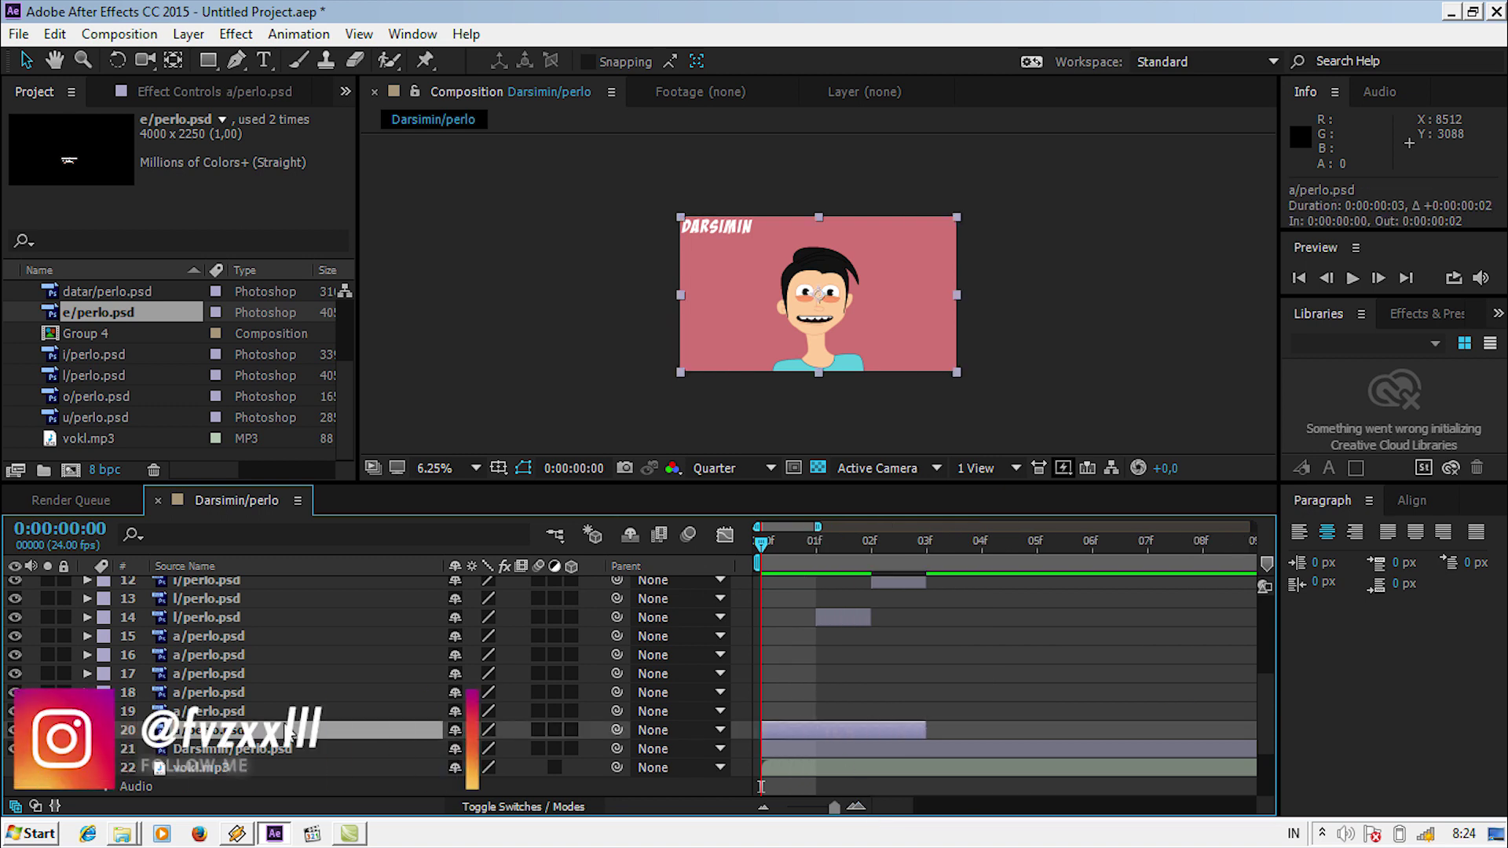
Select mouth layers 1–19 and shift them later so layer 19 starts at 0:00:01:18
left_click(236, 711)
left_click_drag(834, 806, 787, 807)
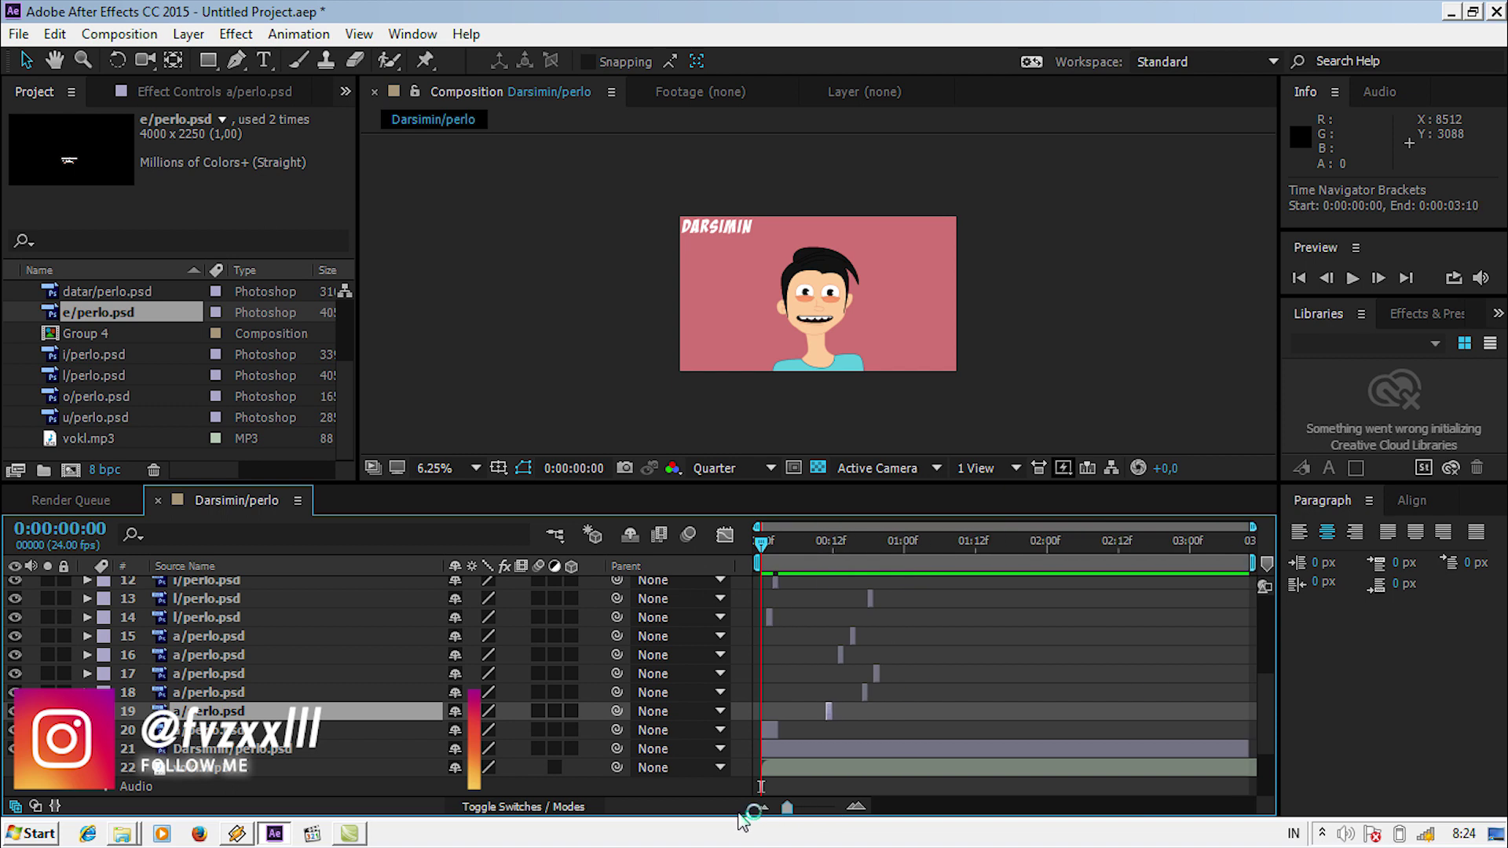
scroll(293, 596, "up", 5)
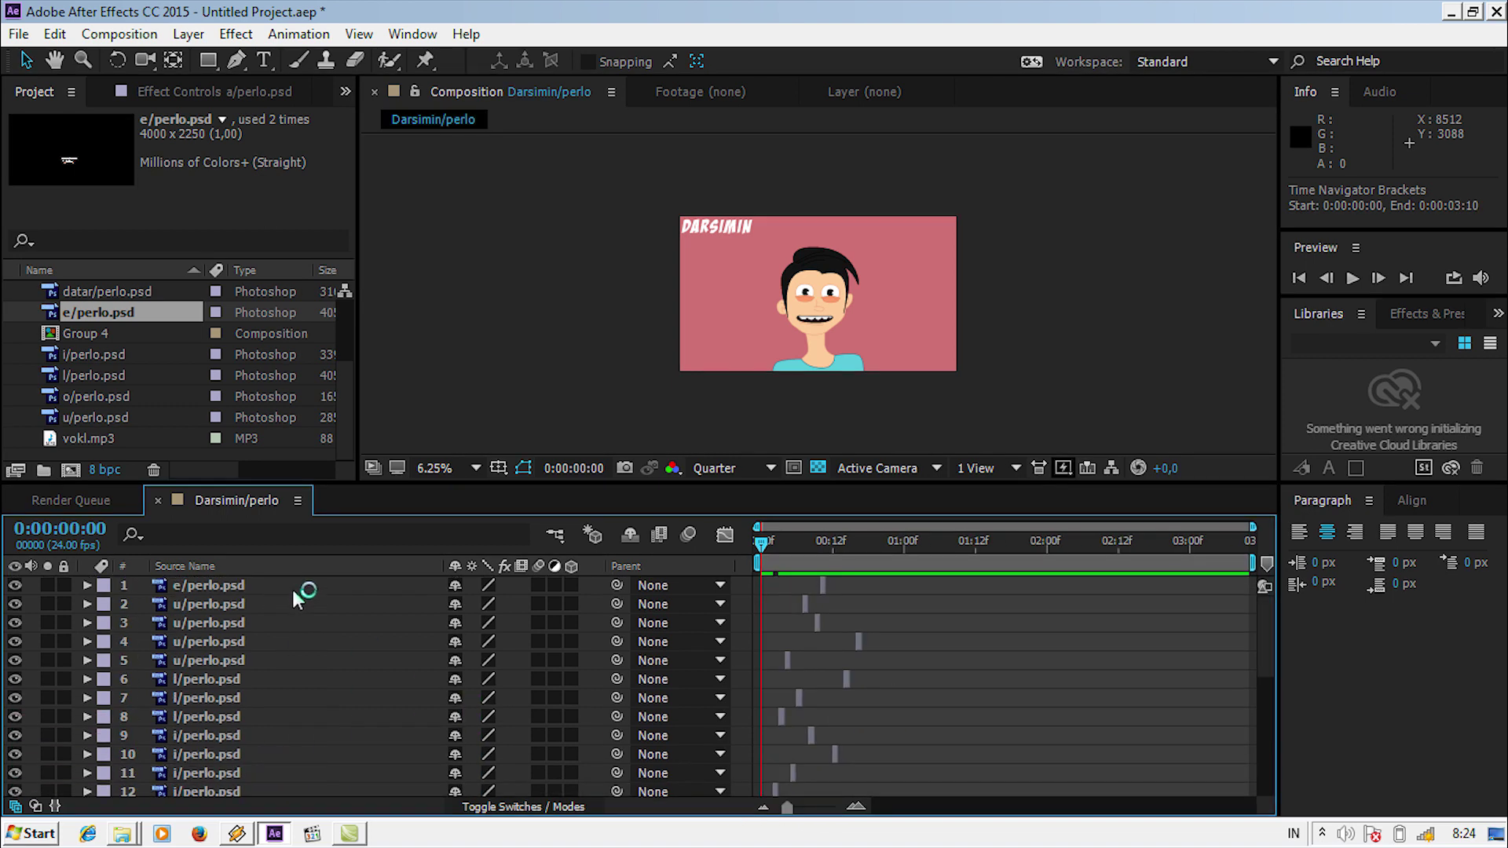
left_click(292, 587, "shift")
scroll(862, 691, "down", 5)
scroll(944, 602, "down", 1)
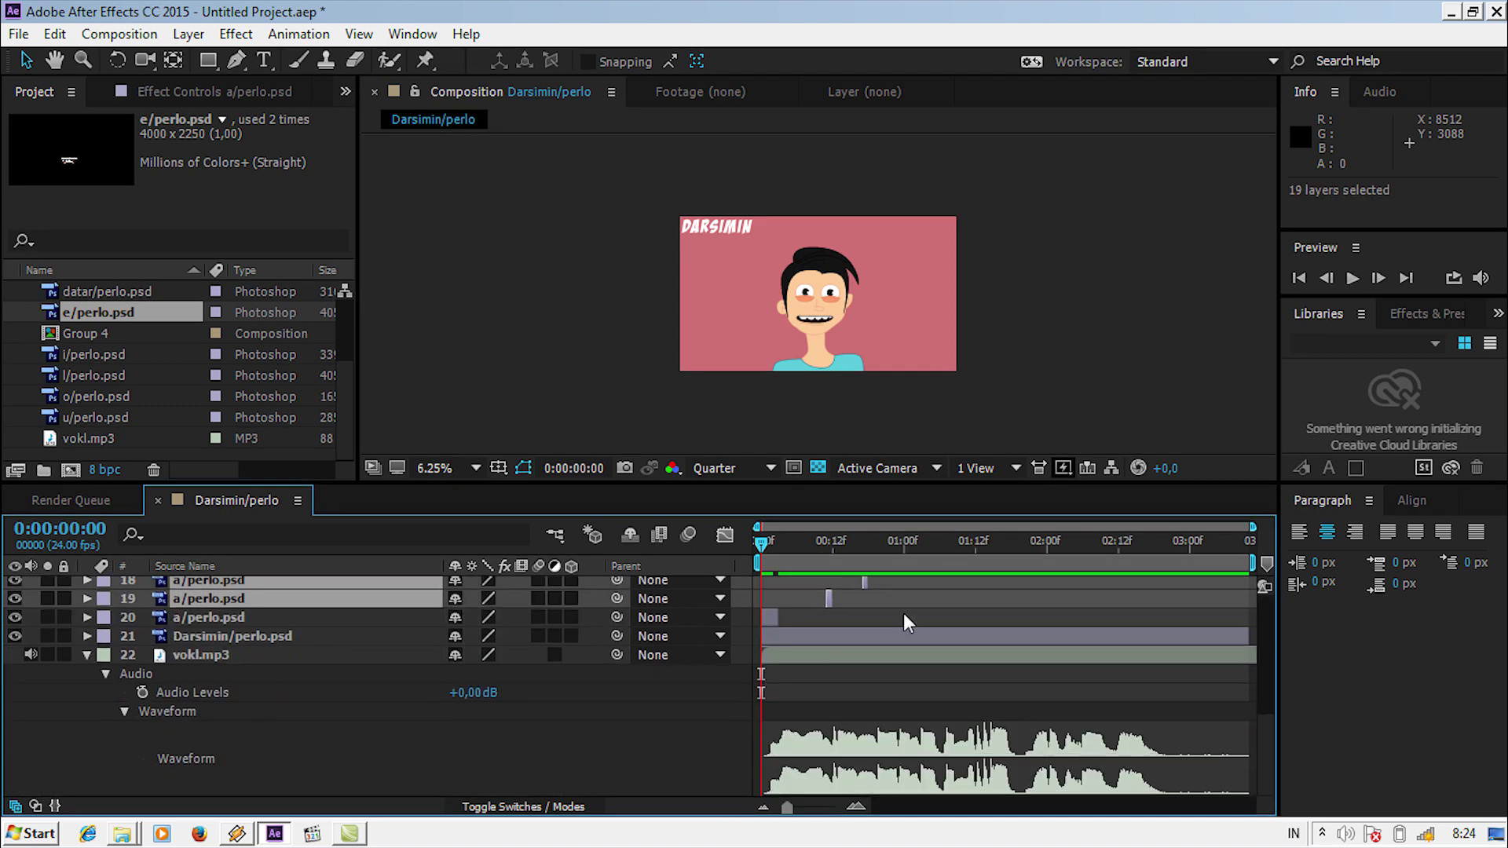
left_click(857, 807)
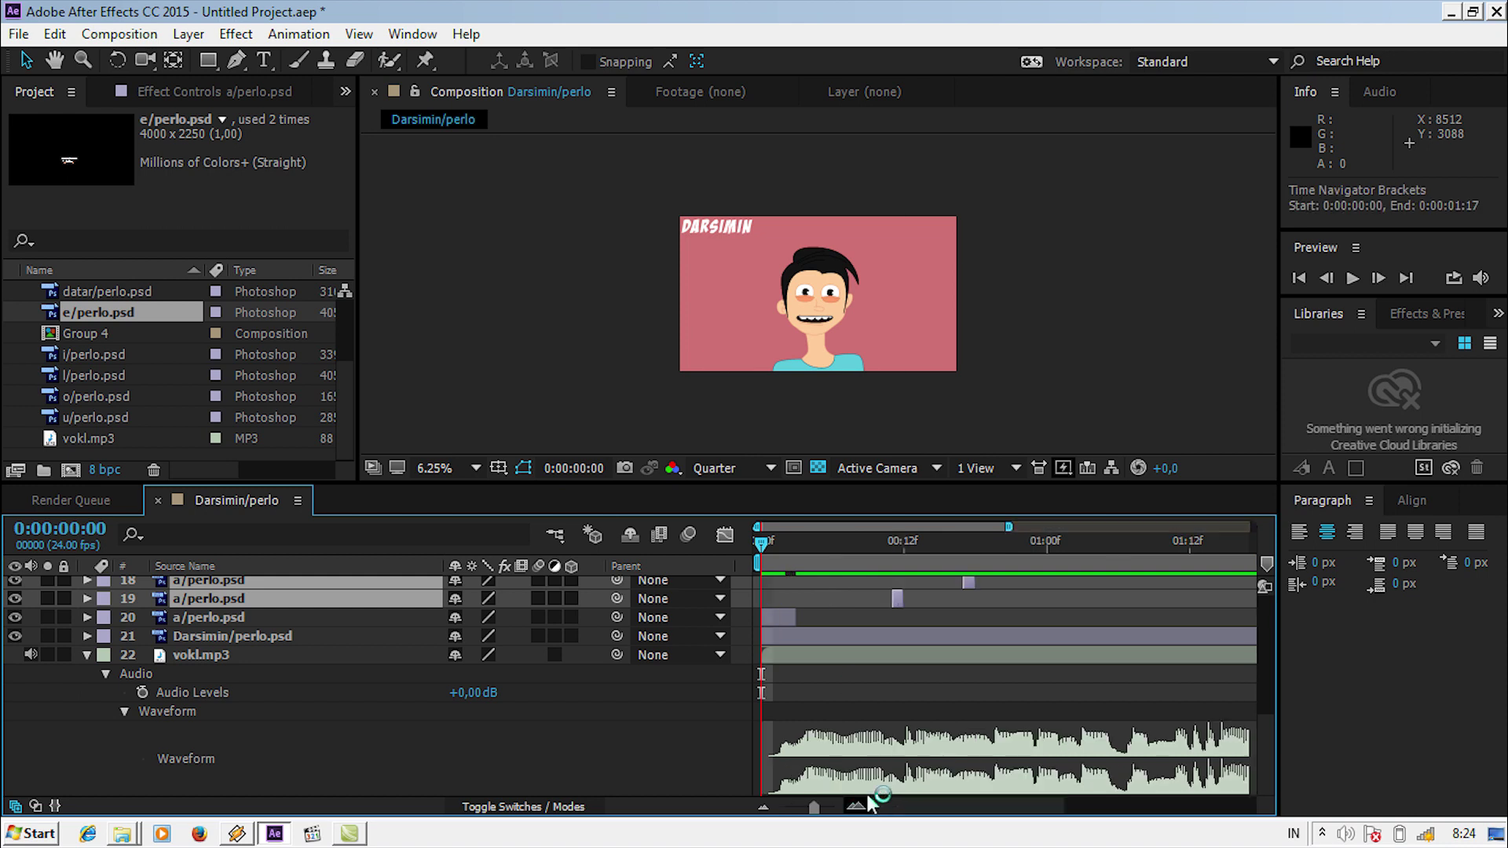
left_click(858, 807)
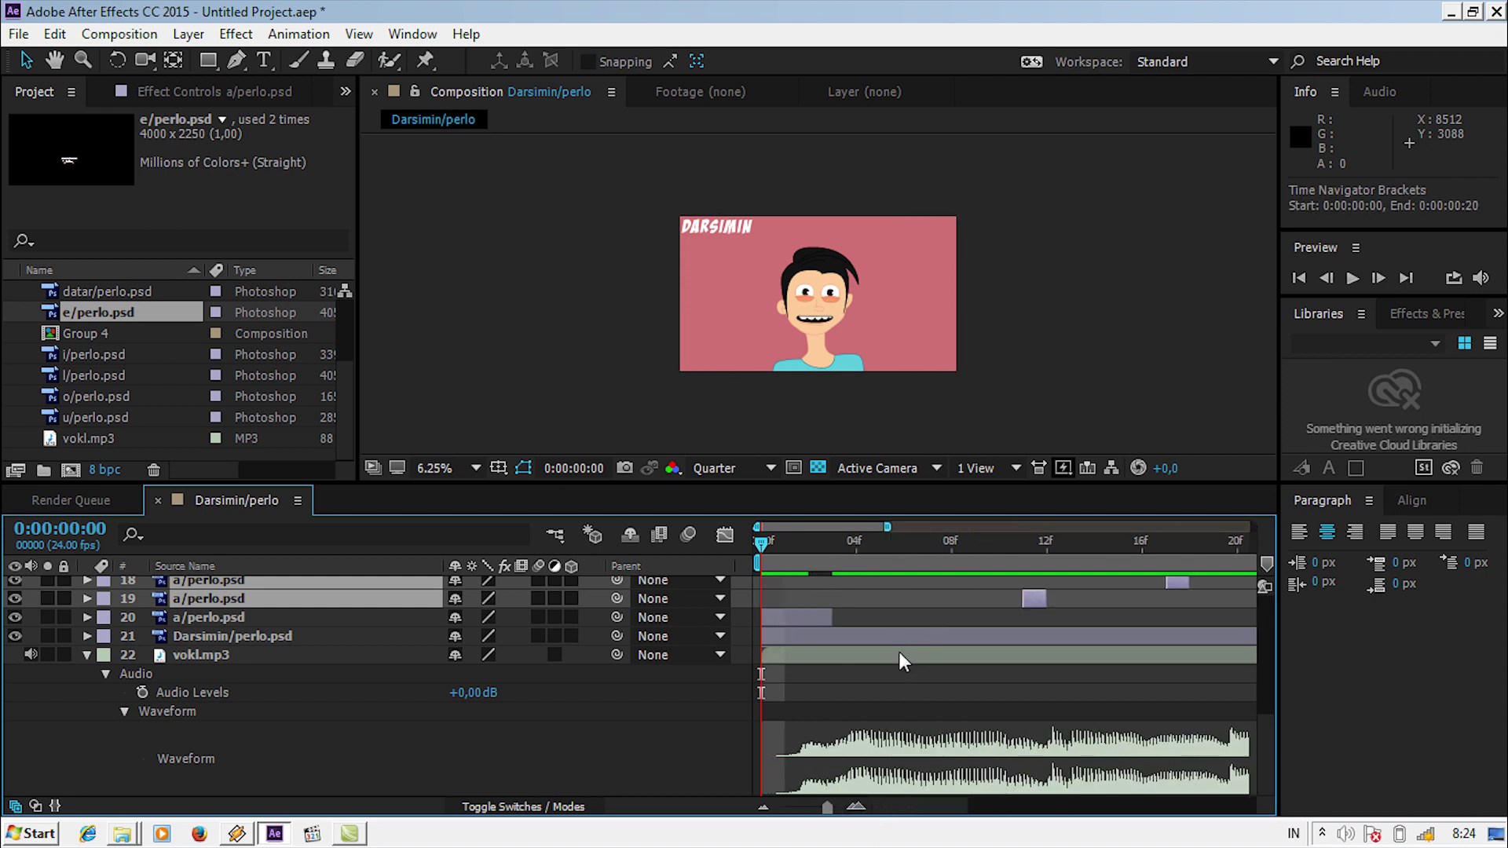
mouse_move(1272, 612)
left_mouse_down()
mouse_move(1308, 611)
mouse_move(1224, 618)
mouse_move(1265, 615)
left_mouse_up()
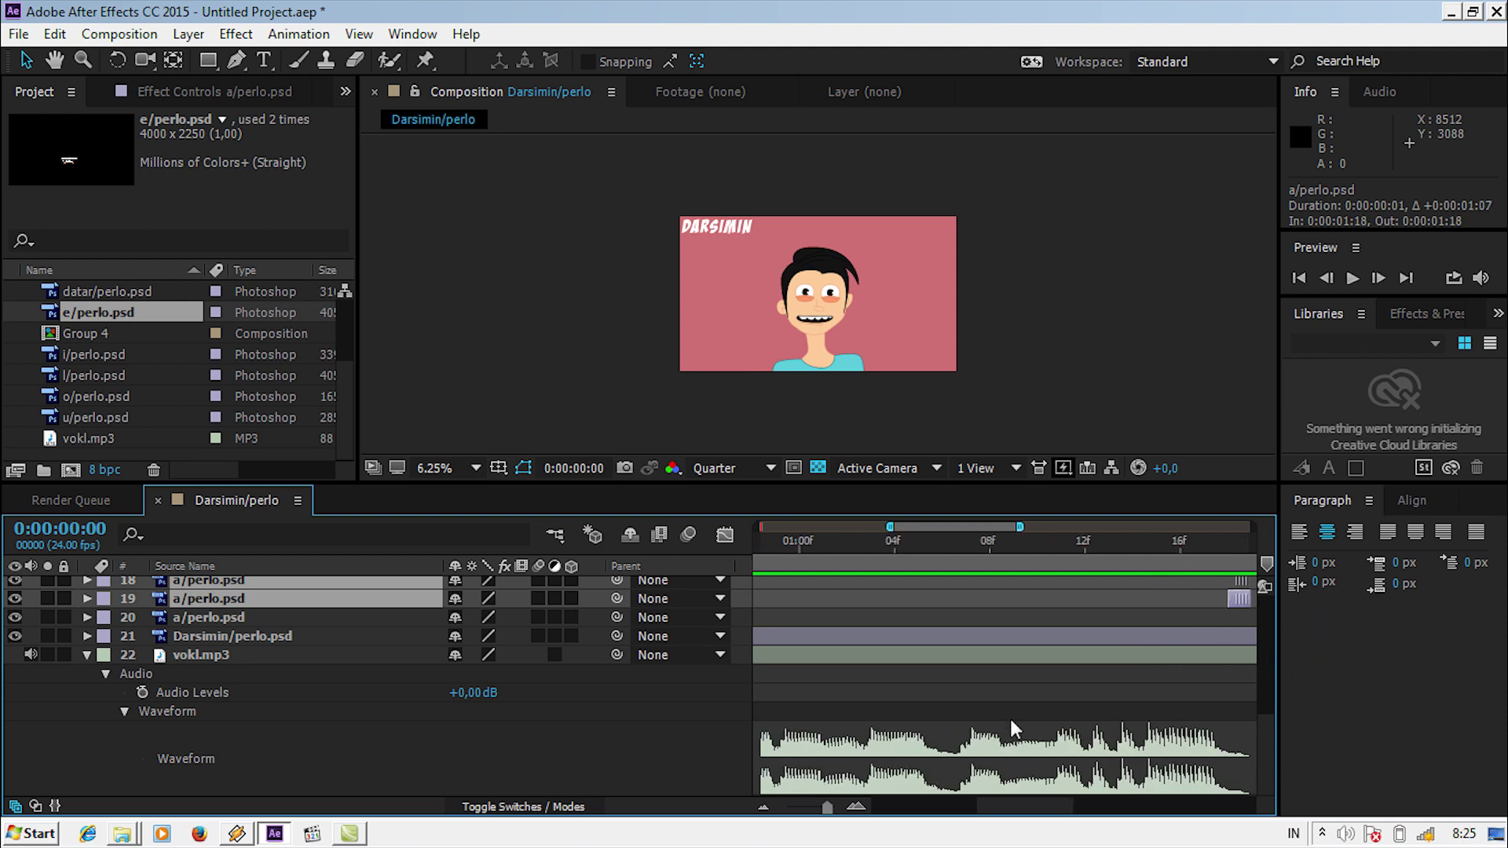
left_click_drag(810, 814, 787, 809)
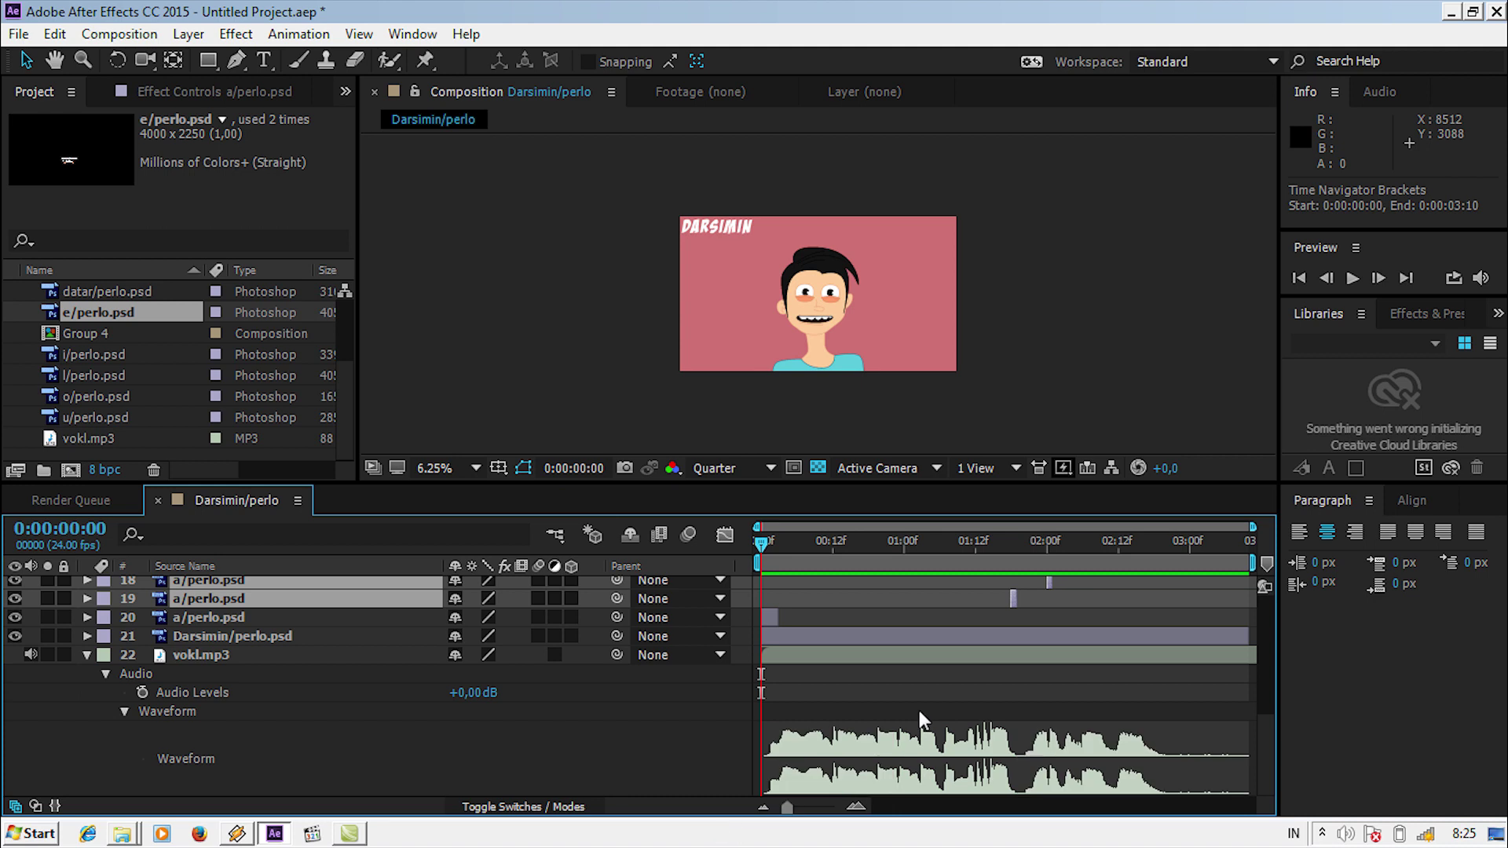
Retime the l/perlo.psd layer 14 to run from frame 3 to frame 7
scroll(919, 709, "up", 5)
scroll(919, 710, "down", 5)
scroll(917, 708, "down", 3)
left_click(498, 361)
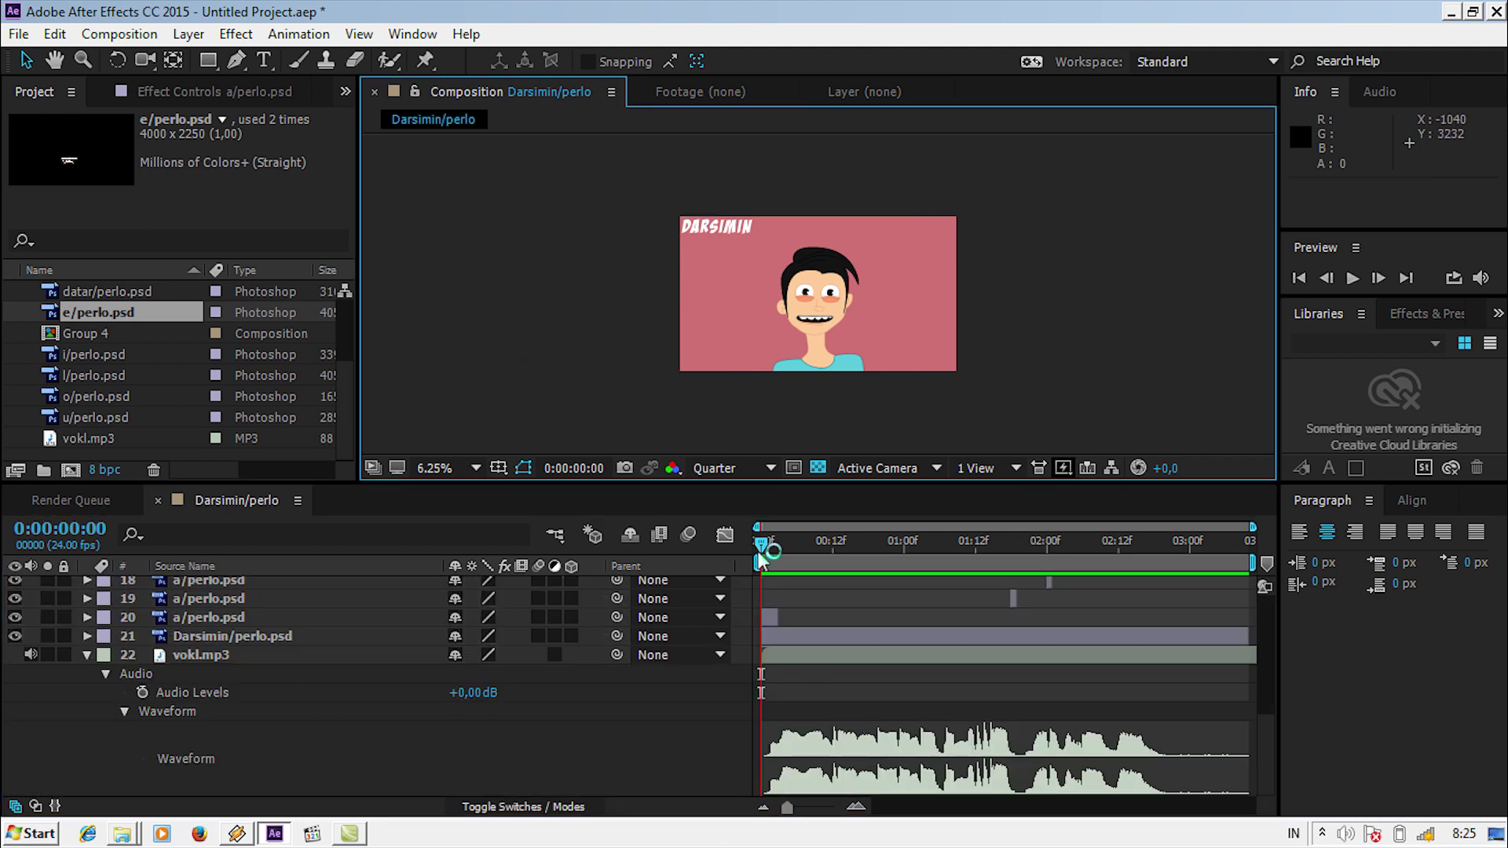
left_click_drag(763, 540, 779, 545)
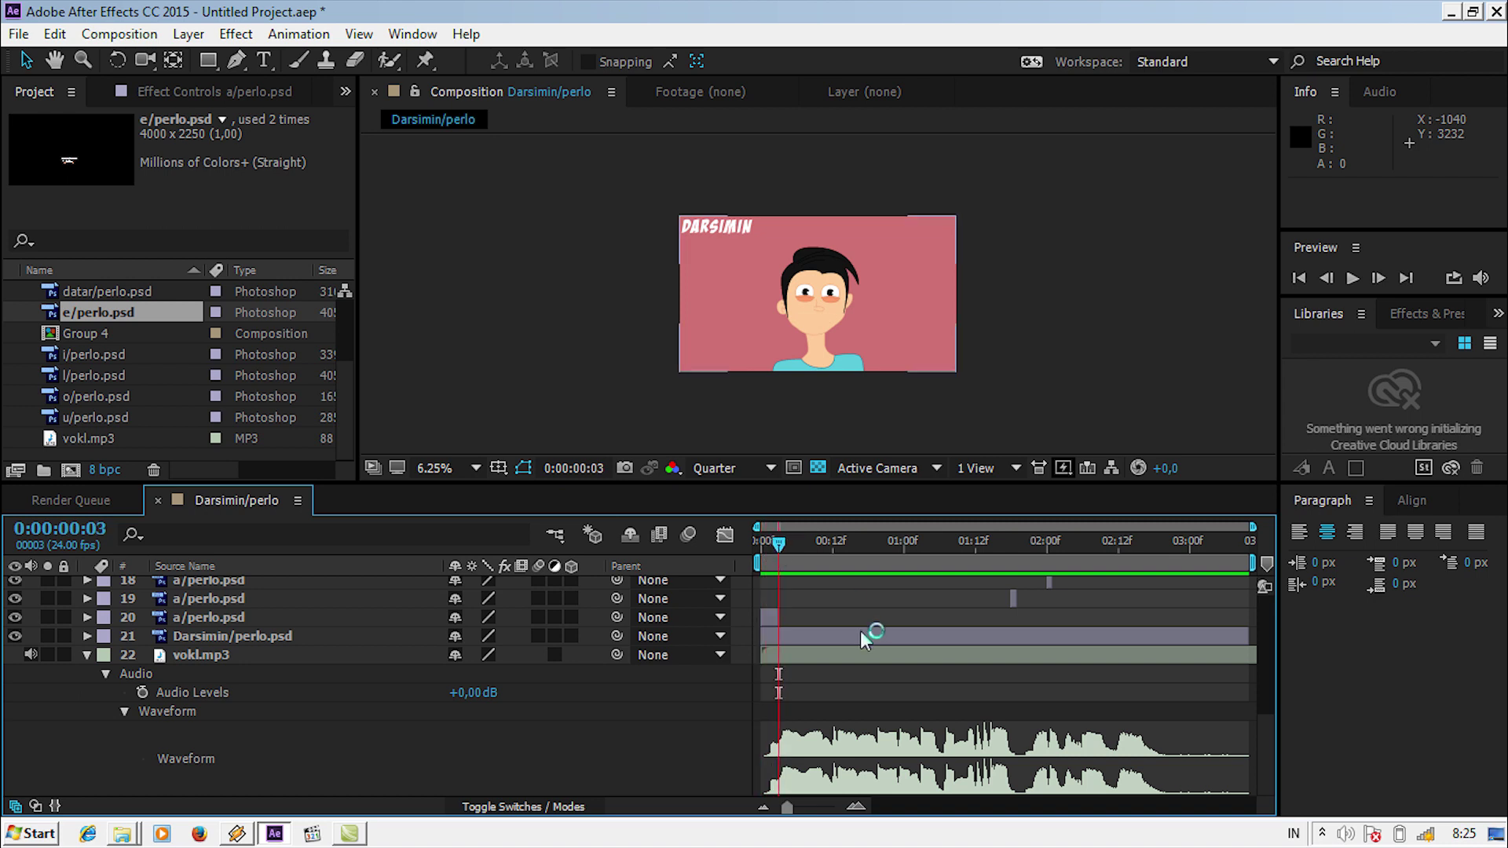
scroll(860, 628, "up", 3)
scroll(888, 633, "up", 3)
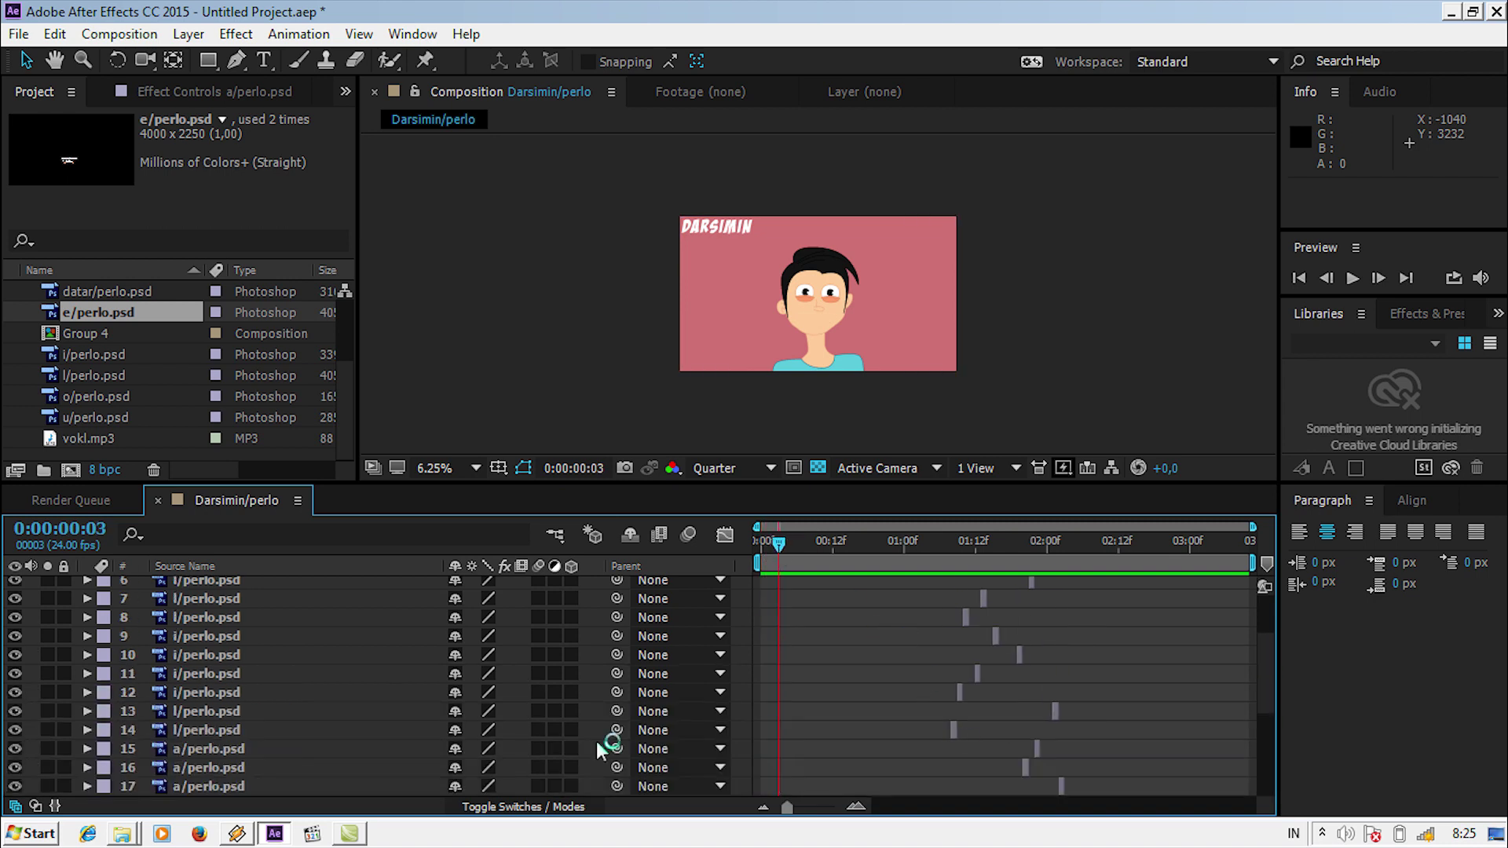
left_click(266, 728)
scroll(881, 687, "down", 2)
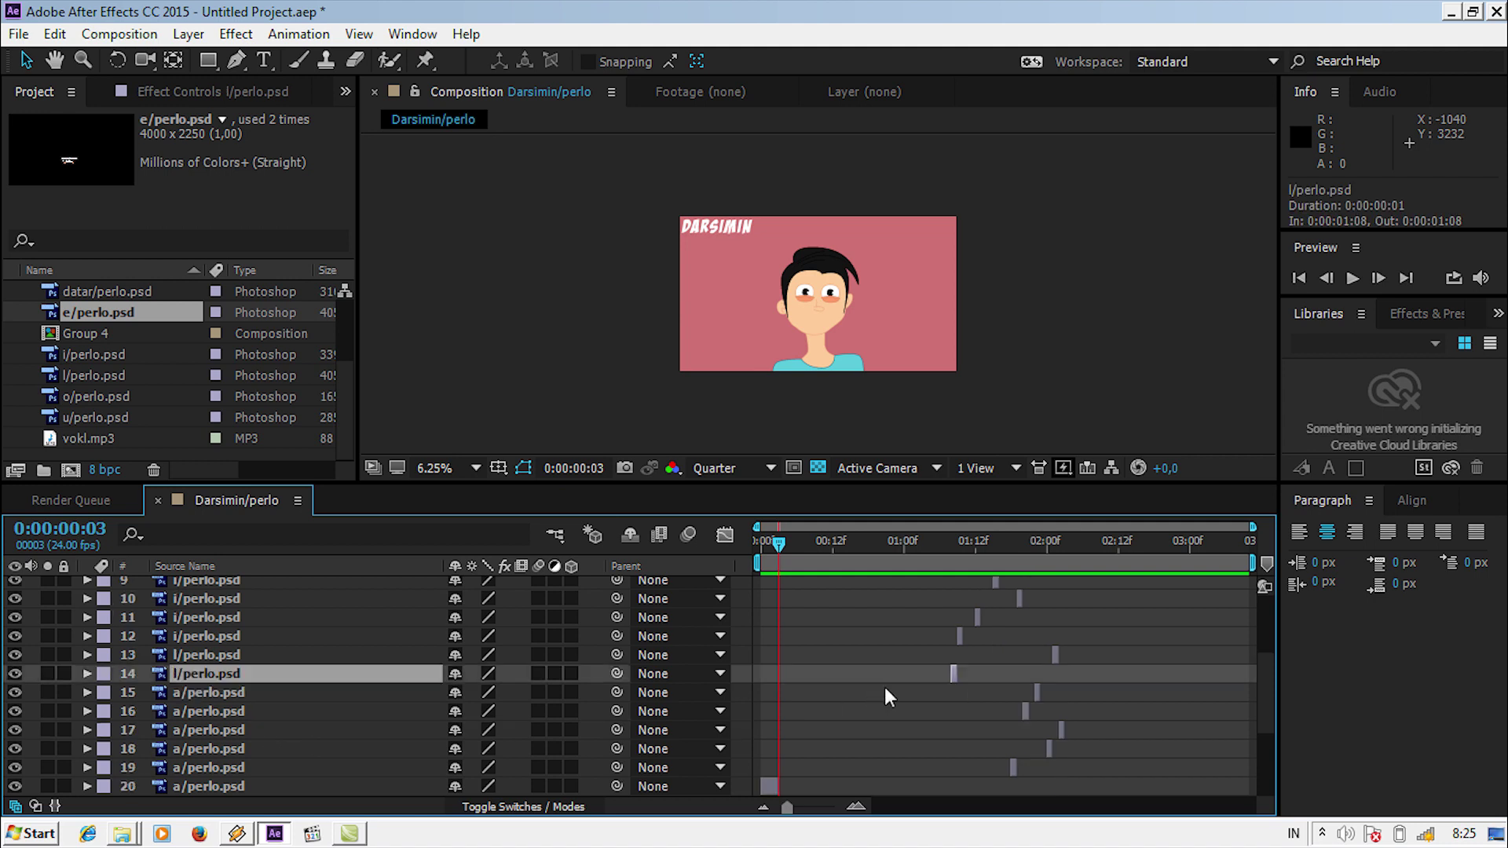
left_click_drag(952, 674, 779, 674)
left_click_drag(956, 673, 807, 674)
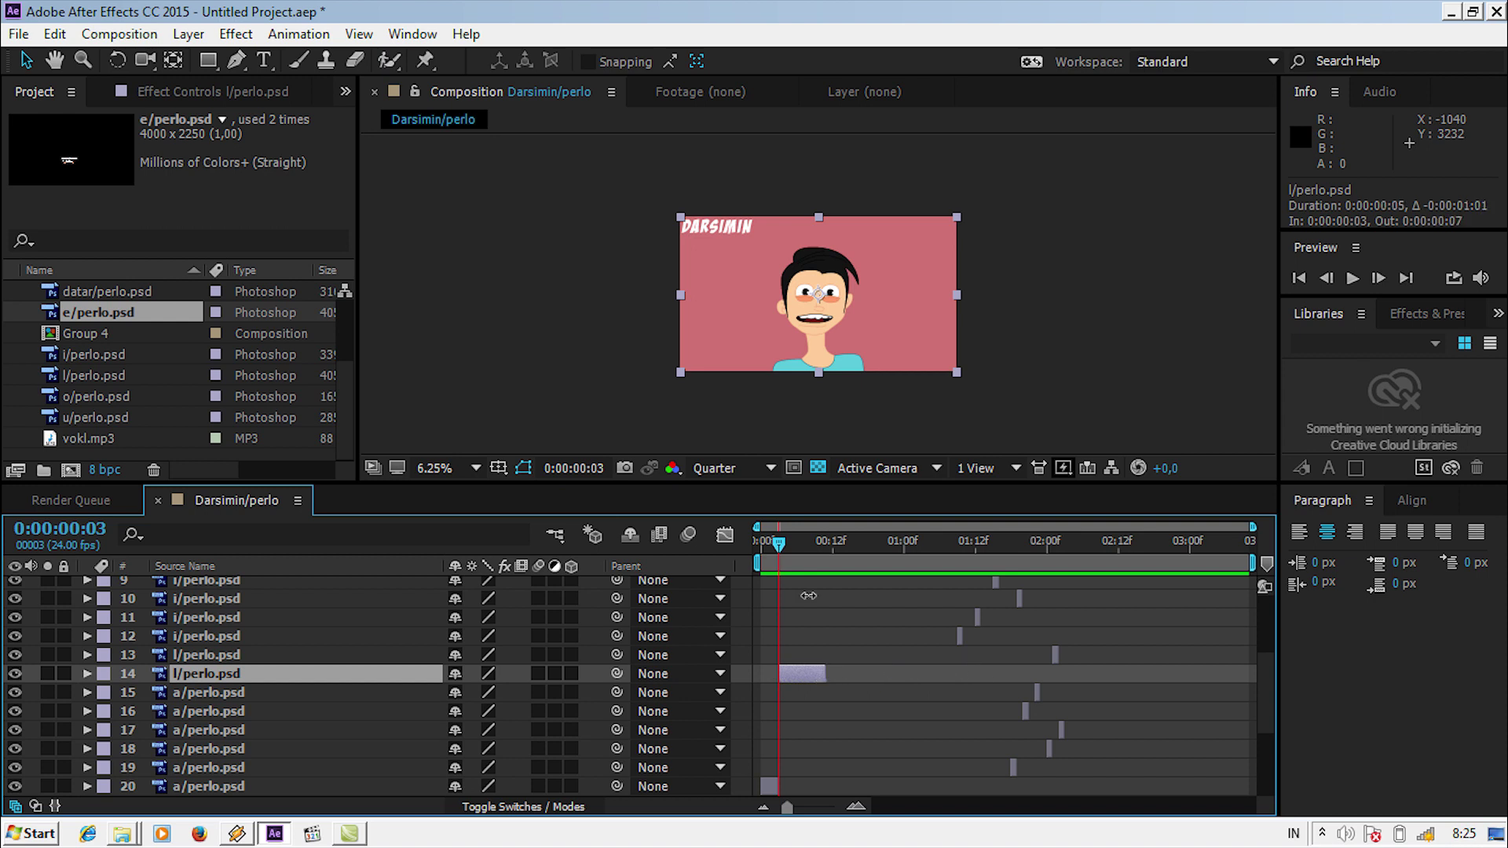
Retime the i/perlo.psd layer 12 to start at frame 8 and end near frame 14
left_click_drag(779, 543, 803, 550)
left_click_drag(808, 557, 812, 559)
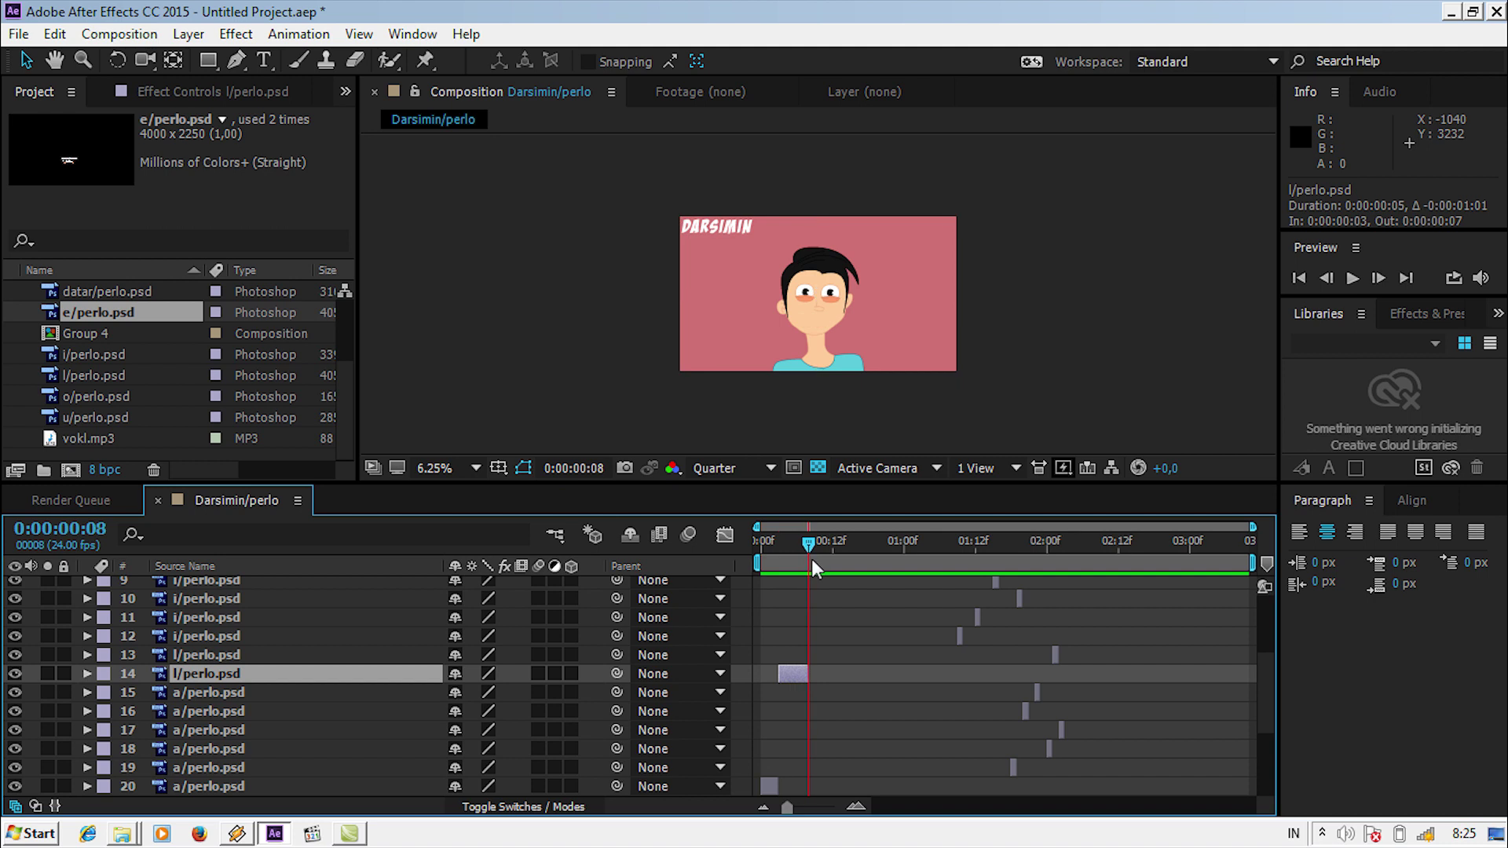
left_click(374, 636)
scroll(979, 628, "up", 3)
scroll(982, 639, "down", 1)
scroll(981, 639, "down", 3)
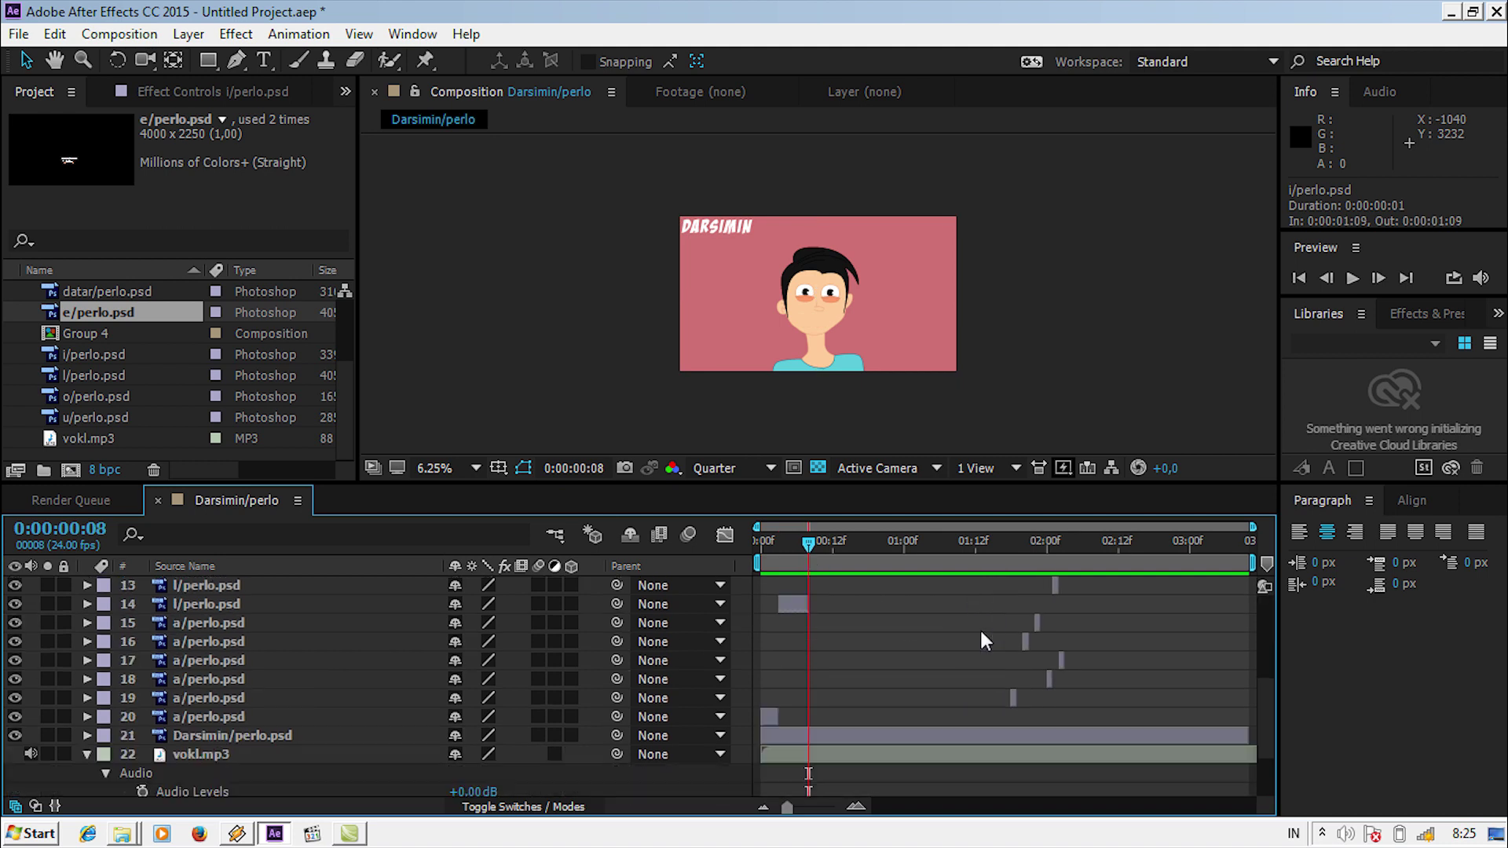
scroll(982, 640, "up", 2)
left_click_drag(959, 681, 805, 680)
left_click_drag(917, 693, 809, 682)
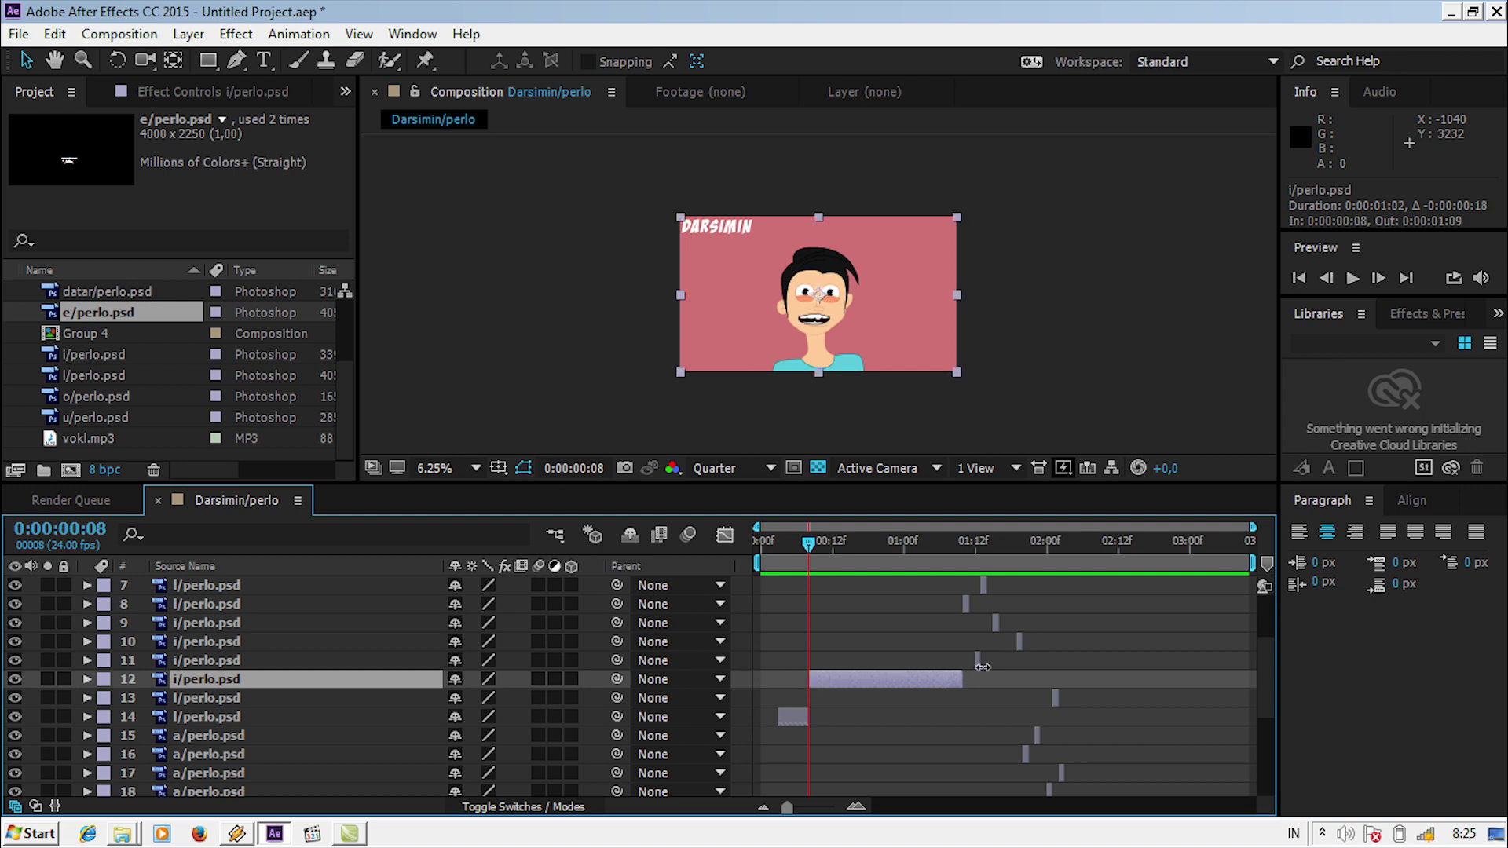
left_click_drag(962, 680, 857, 681)
Move the i/perlo.psd layer 11 to start at about 1:07
left_click(854, 540)
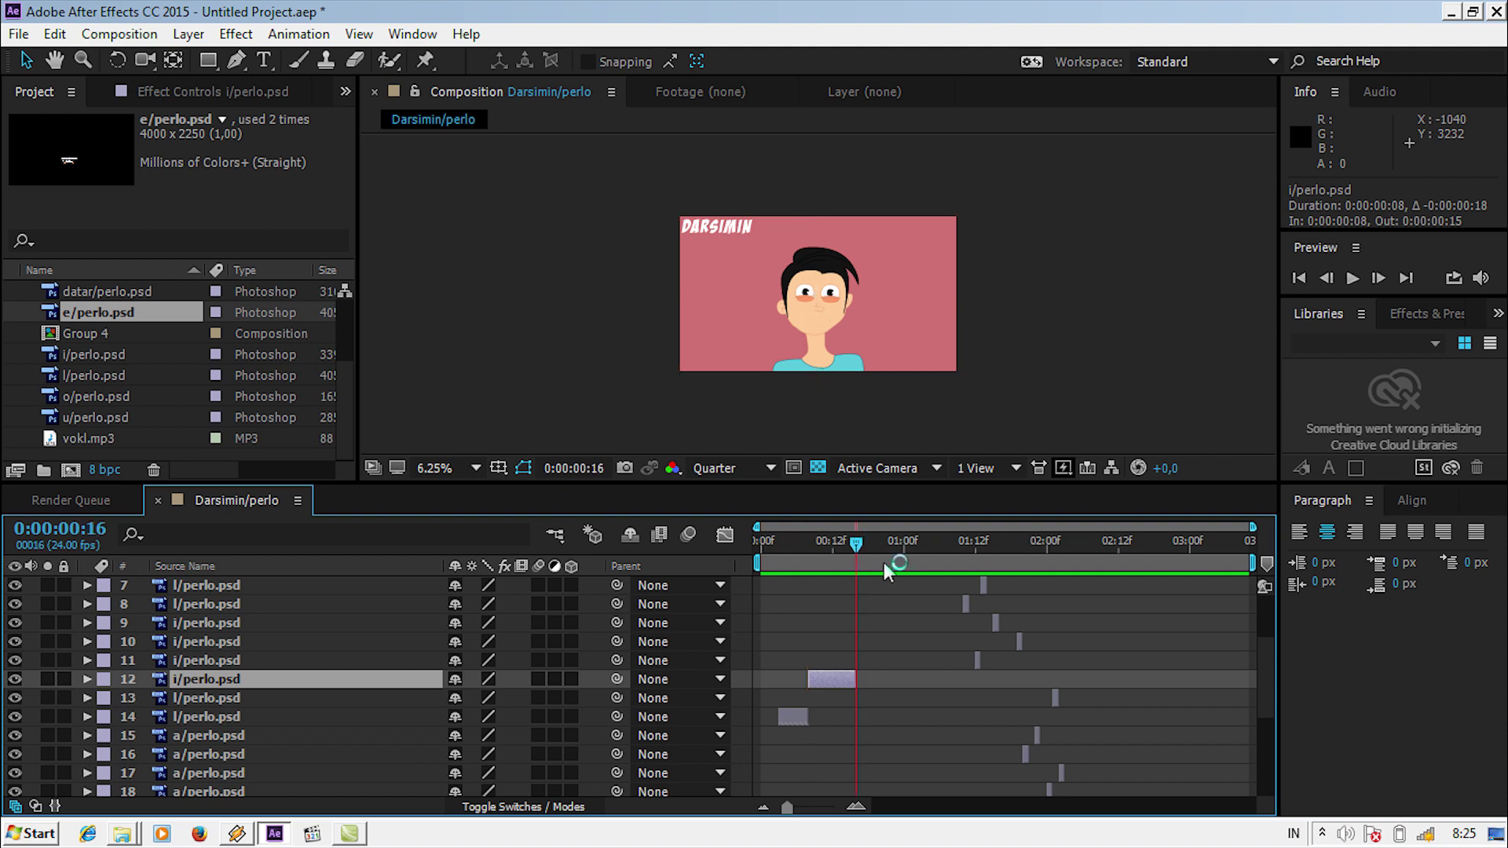
scroll(943, 676, "up", 3)
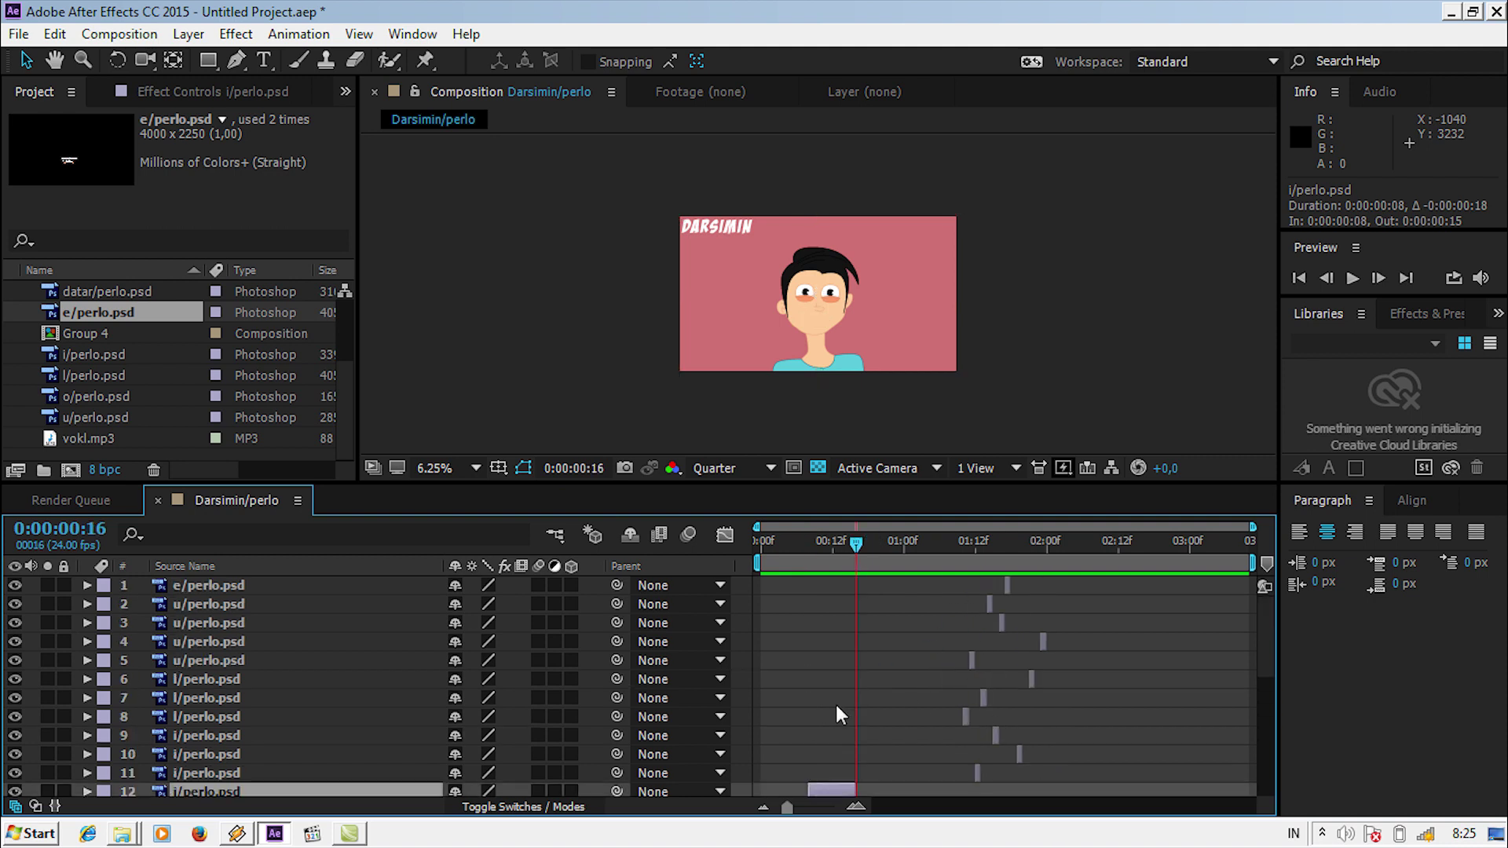
left_click(241, 735)
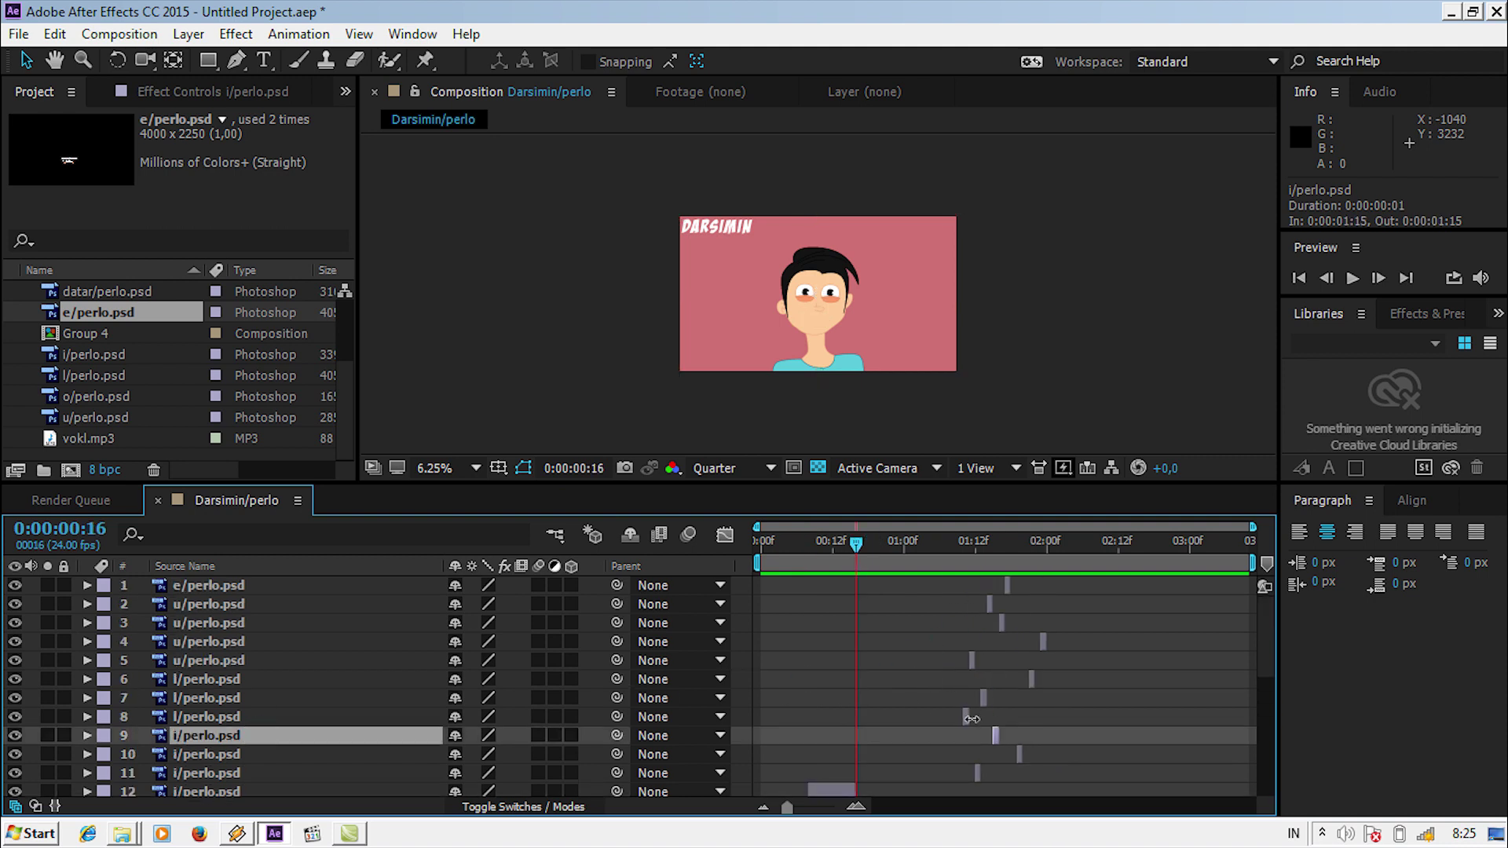
left_click(333, 716)
scroll(930, 699, "down", 1)
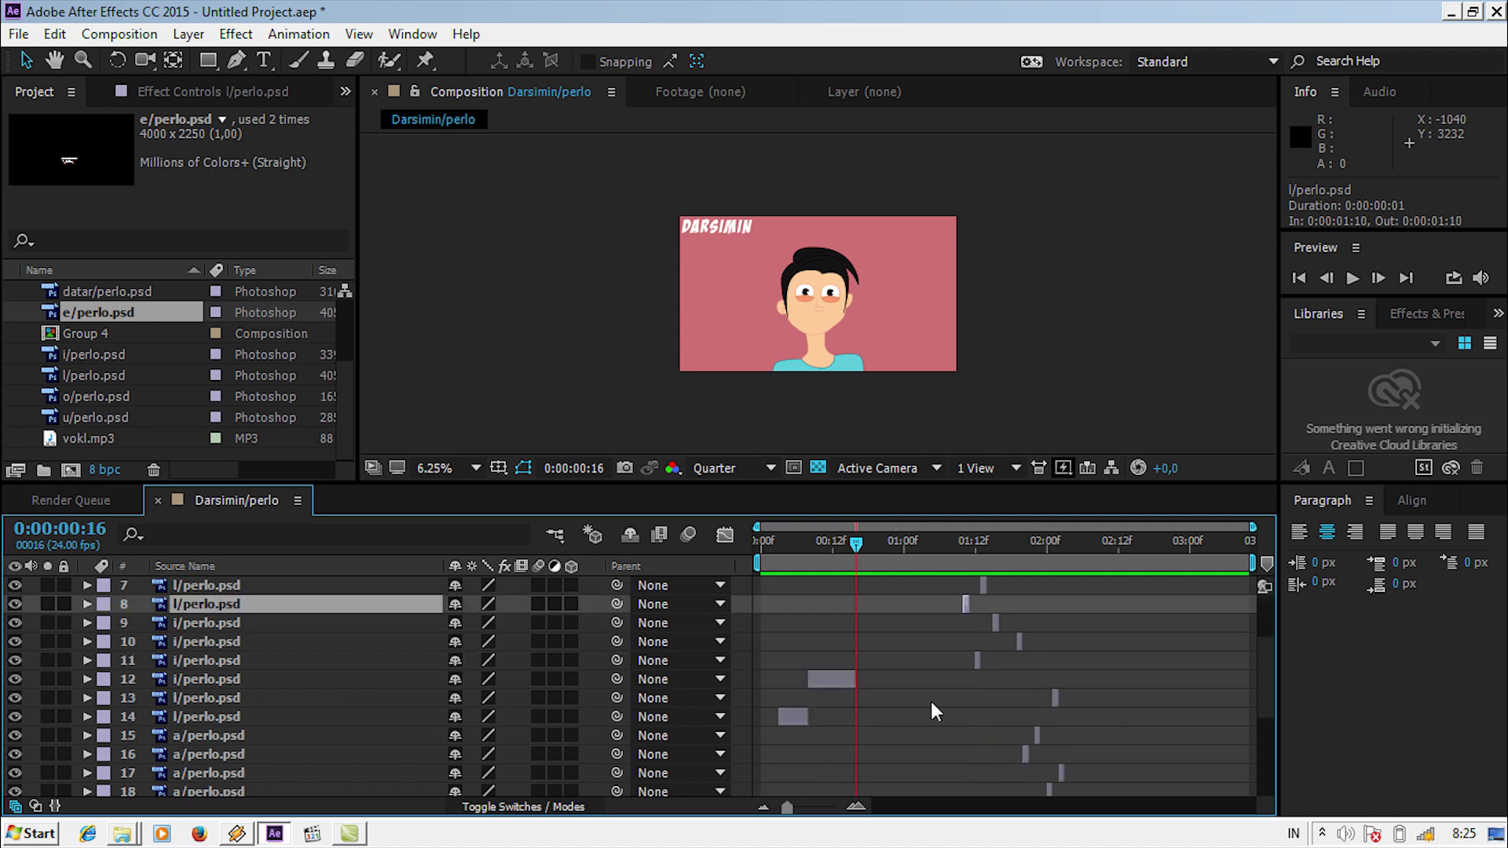
scroll(930, 703, "down", 2)
scroll(930, 700, "up", 1)
left_click(233, 657)
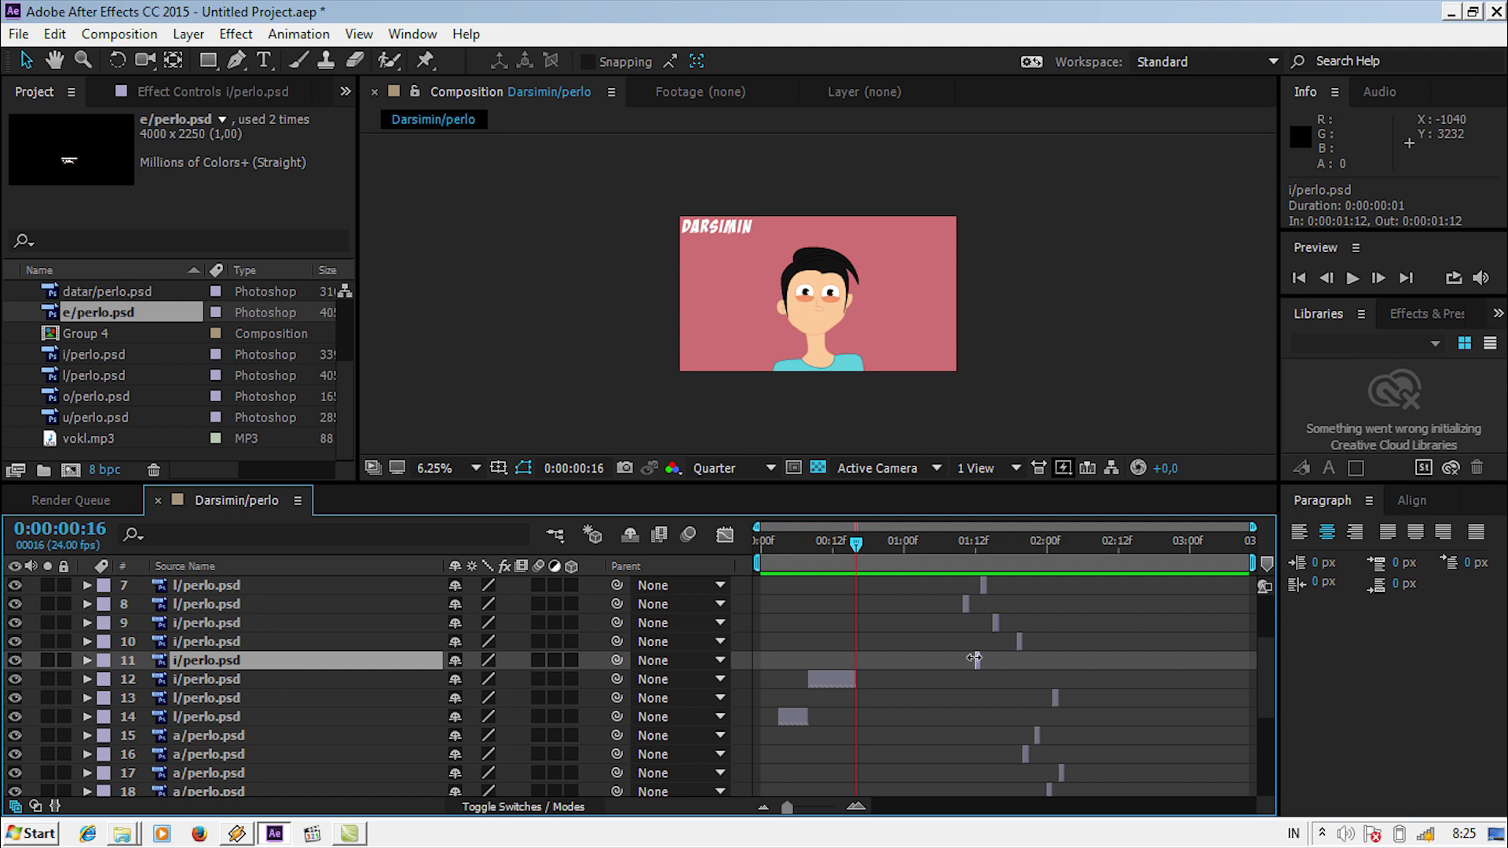
left_click_drag(974, 662, 854, 668)
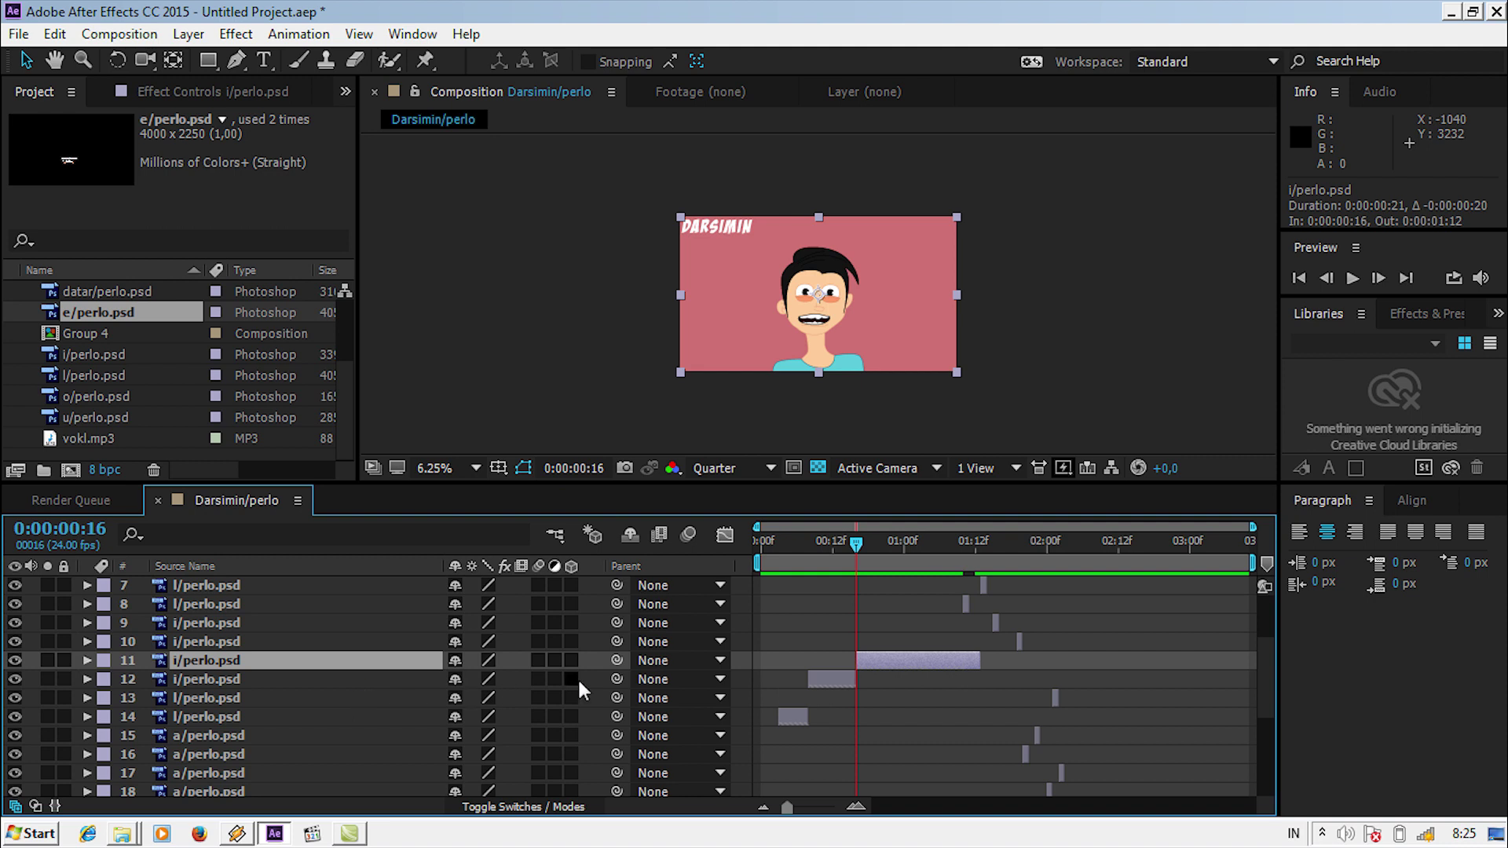
left_click_drag(854, 660, 944, 661)
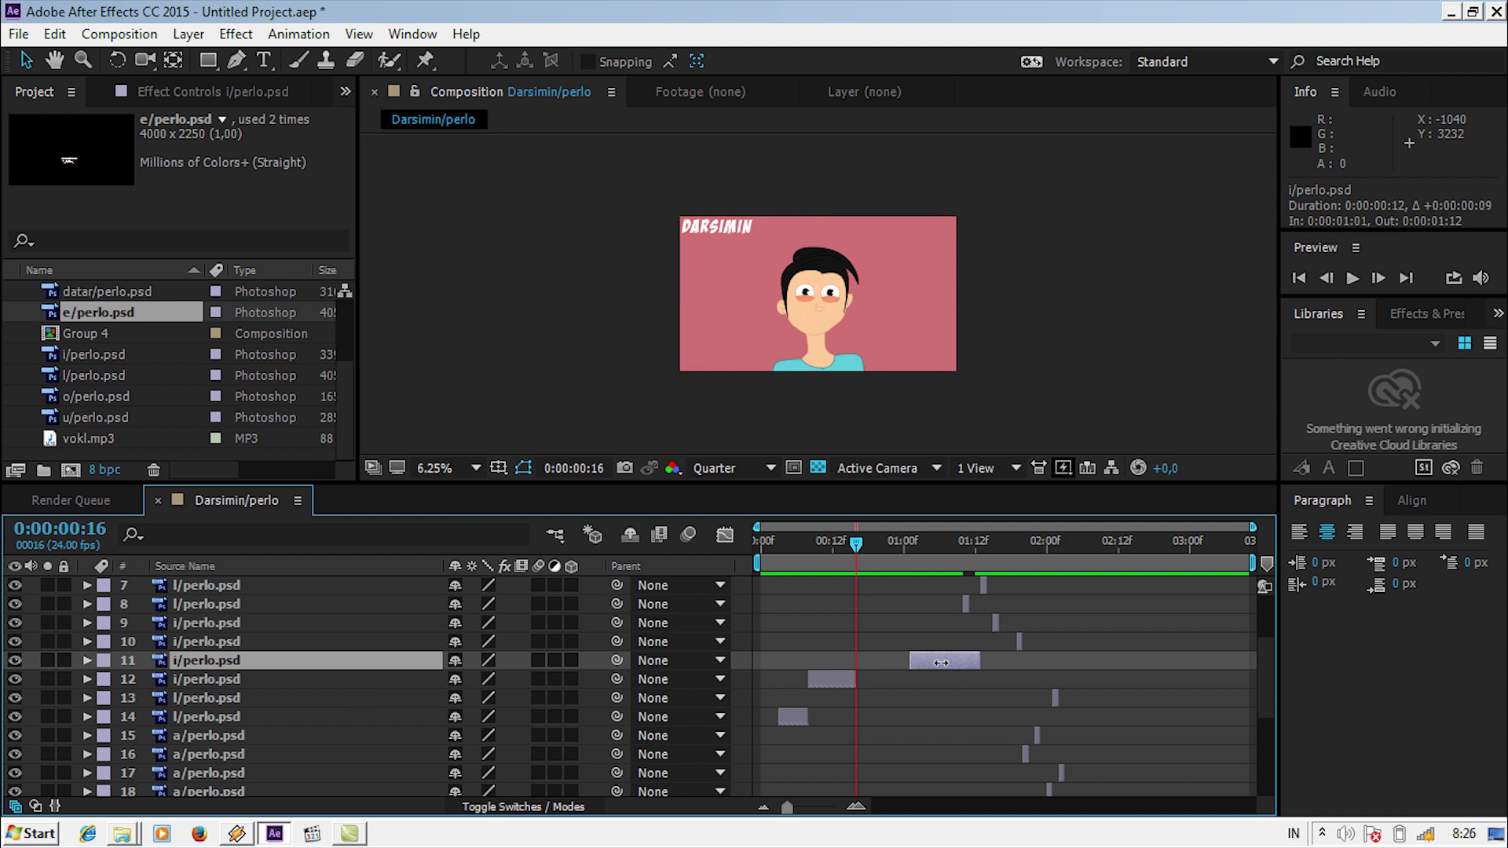
Make the l/perlo.psd layer 8 span frame 16 to 1:00, then check layers 12 and 11
left_click(286, 606)
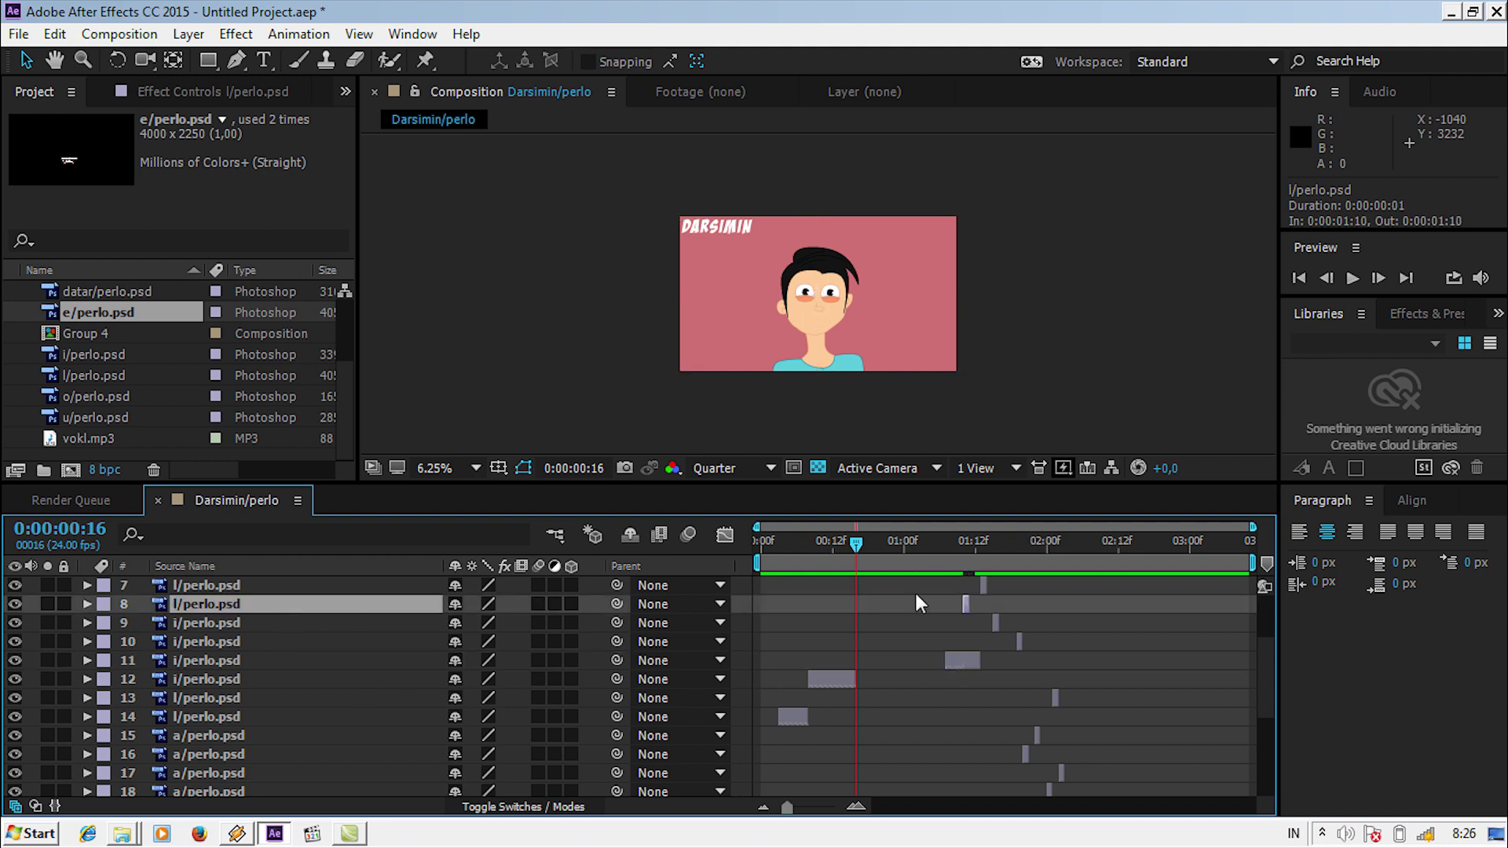
left_click_drag(965, 605, 858, 609)
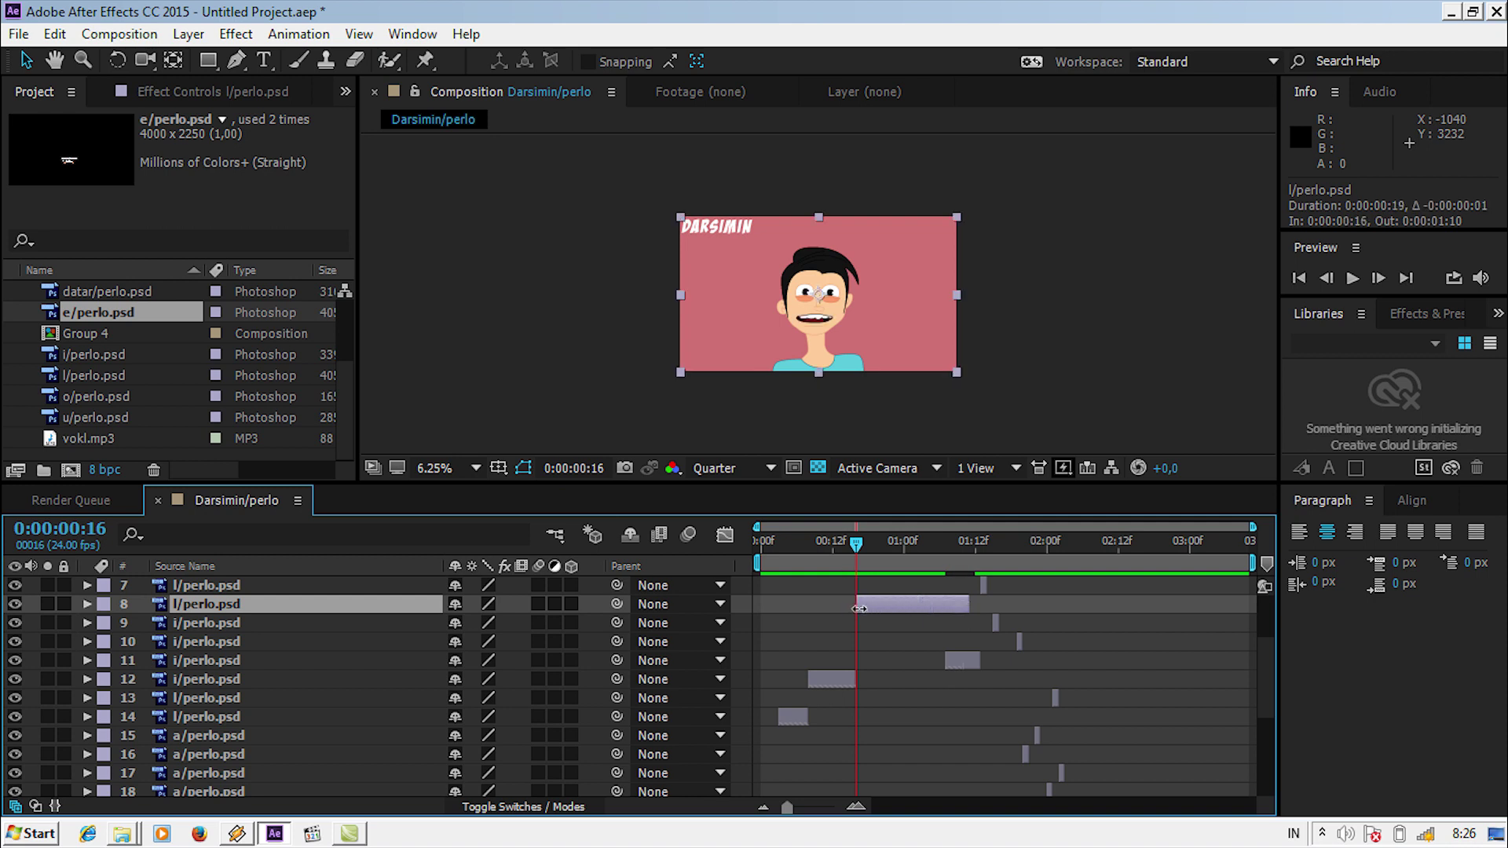
left_click_drag(971, 604, 902, 609)
left_click_drag(904, 551, 912, 546)
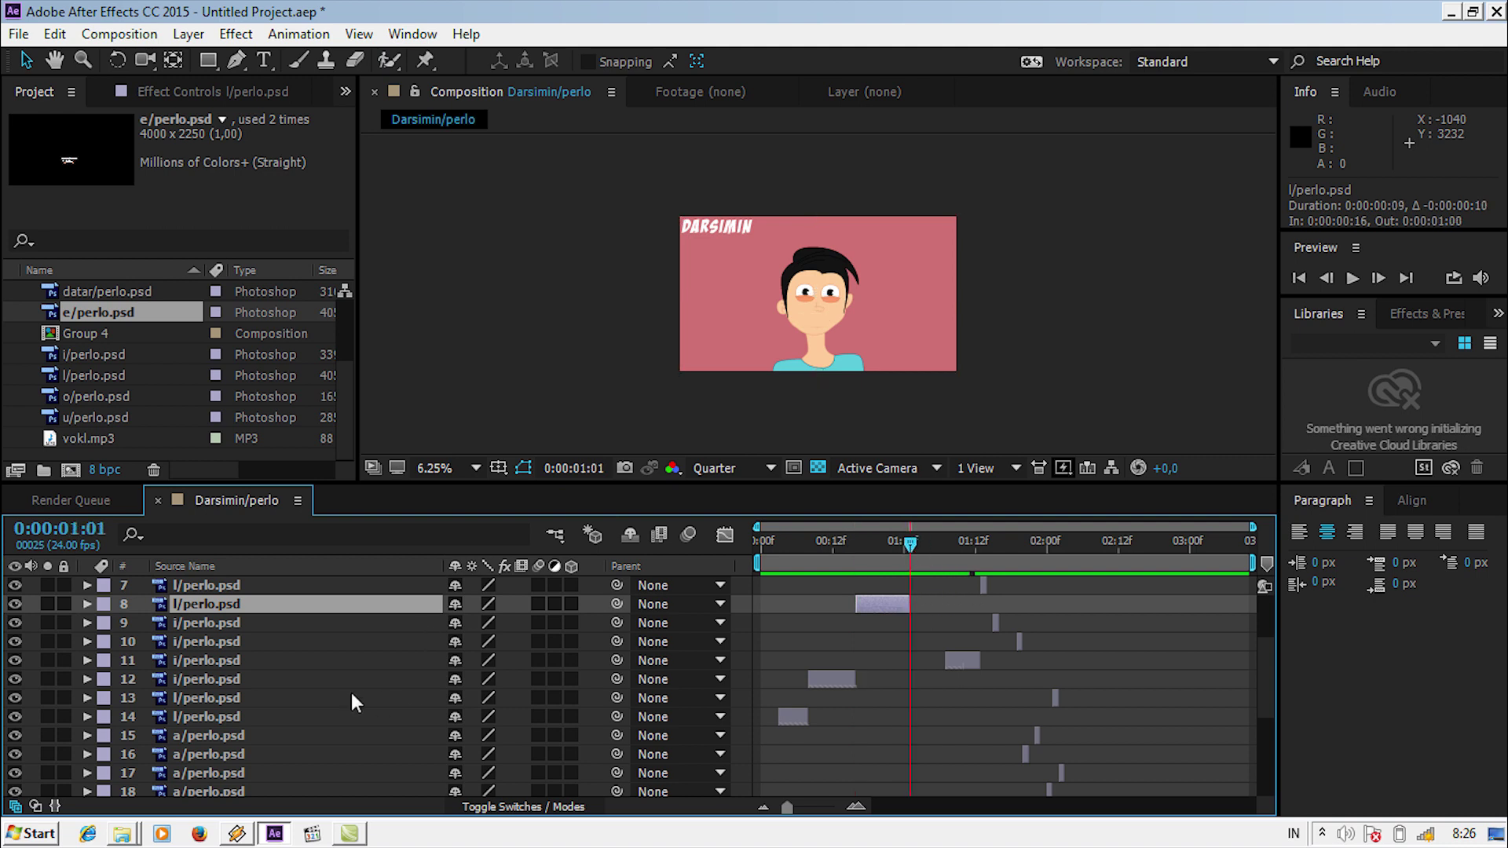
left_click(322, 674)
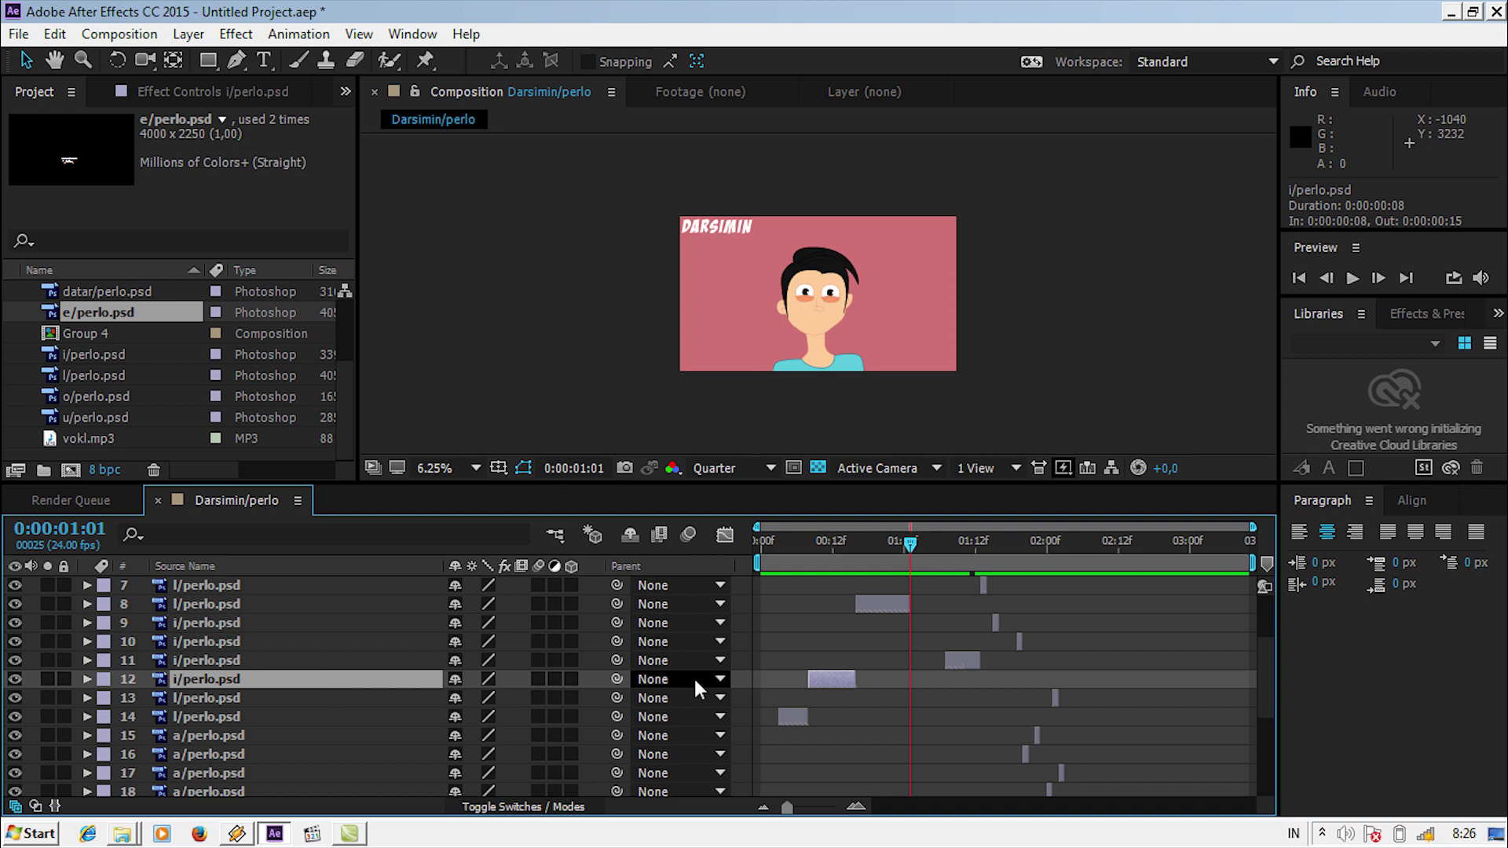
left_click(201, 666)
left_click_drag(891, 550, 700, 563)
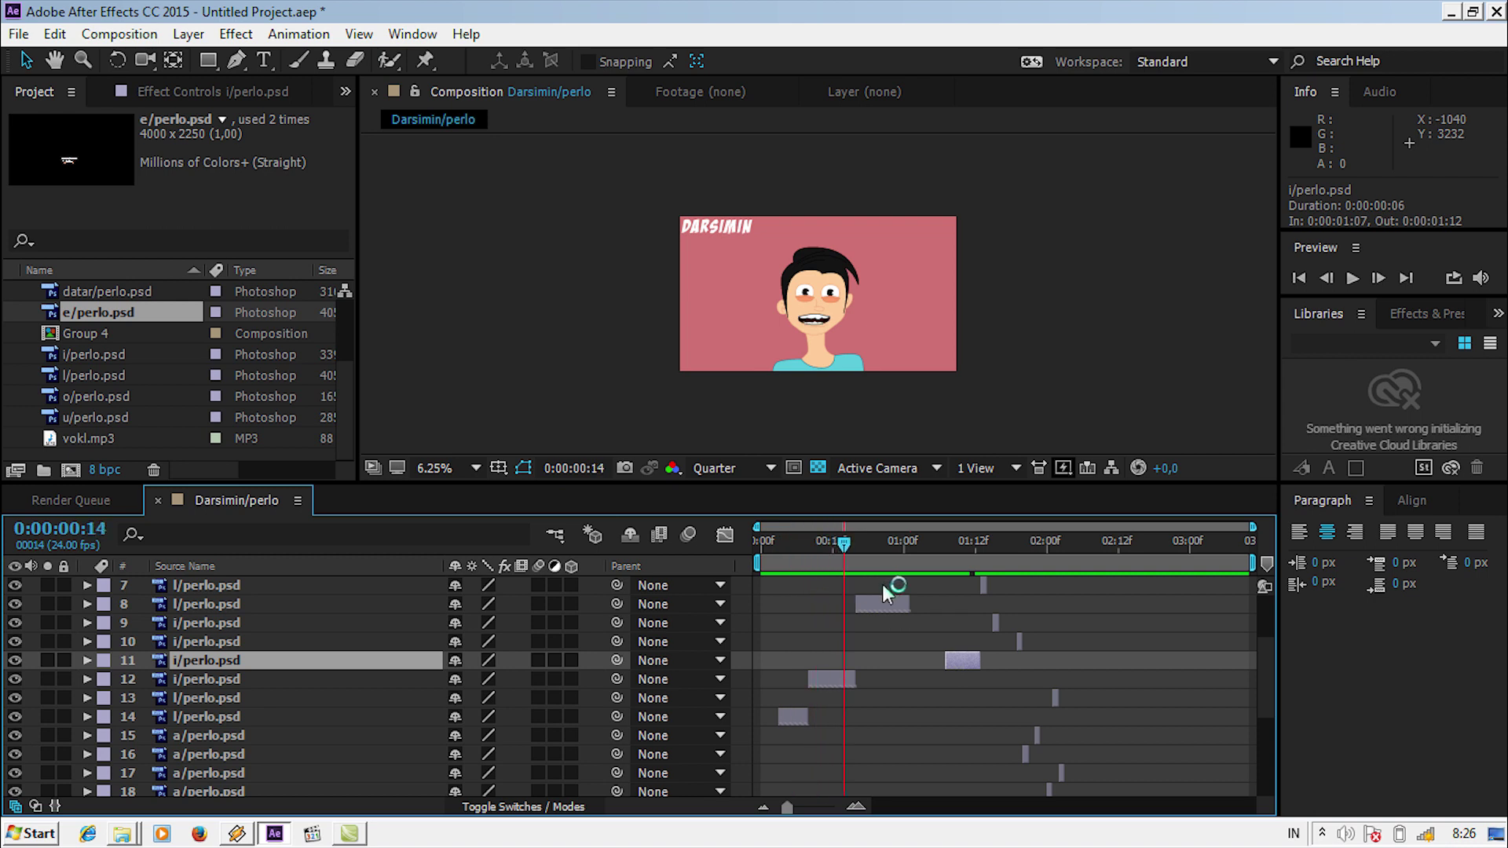
left_click(313, 752)
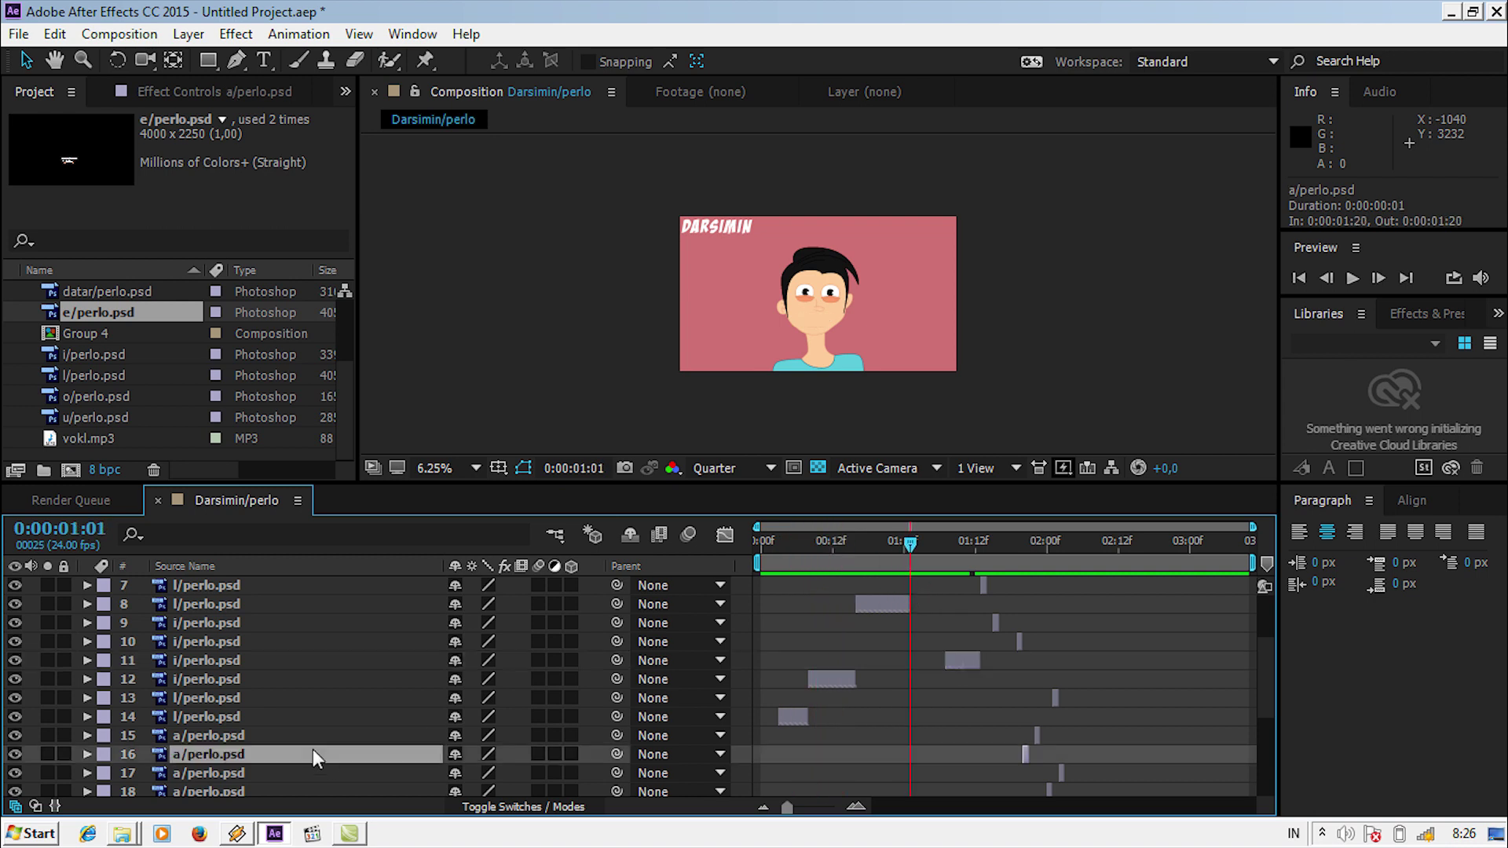
scroll(314, 746, "up", 3)
left_click(283, 662)
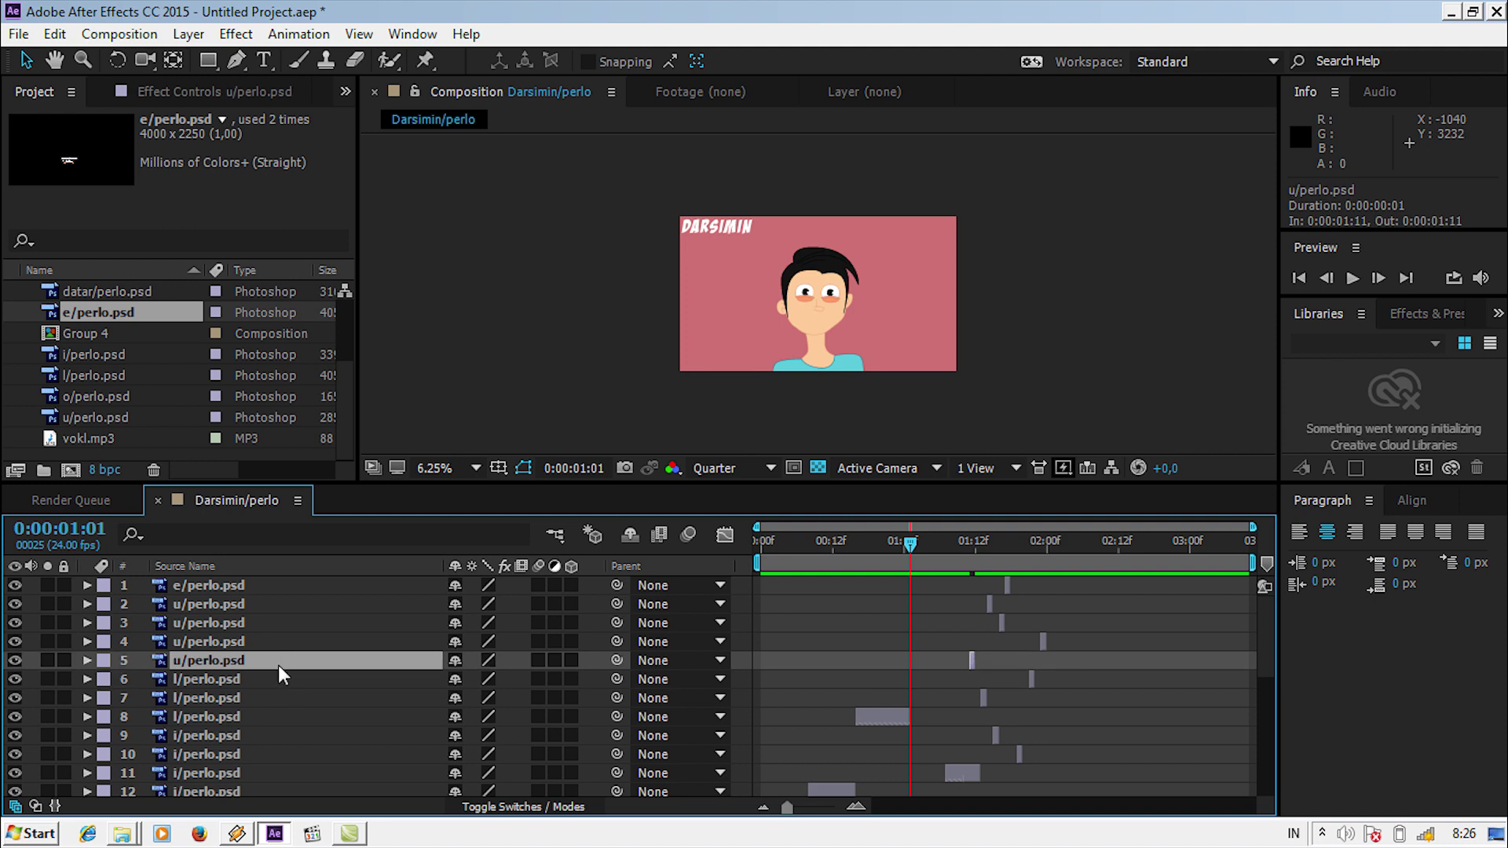
left_click_drag(972, 662, 923, 661)
mouse_move(967, 662)
left_mouse_down()
mouse_move(909, 662)
mouse_move(948, 663)
left_mouse_up()
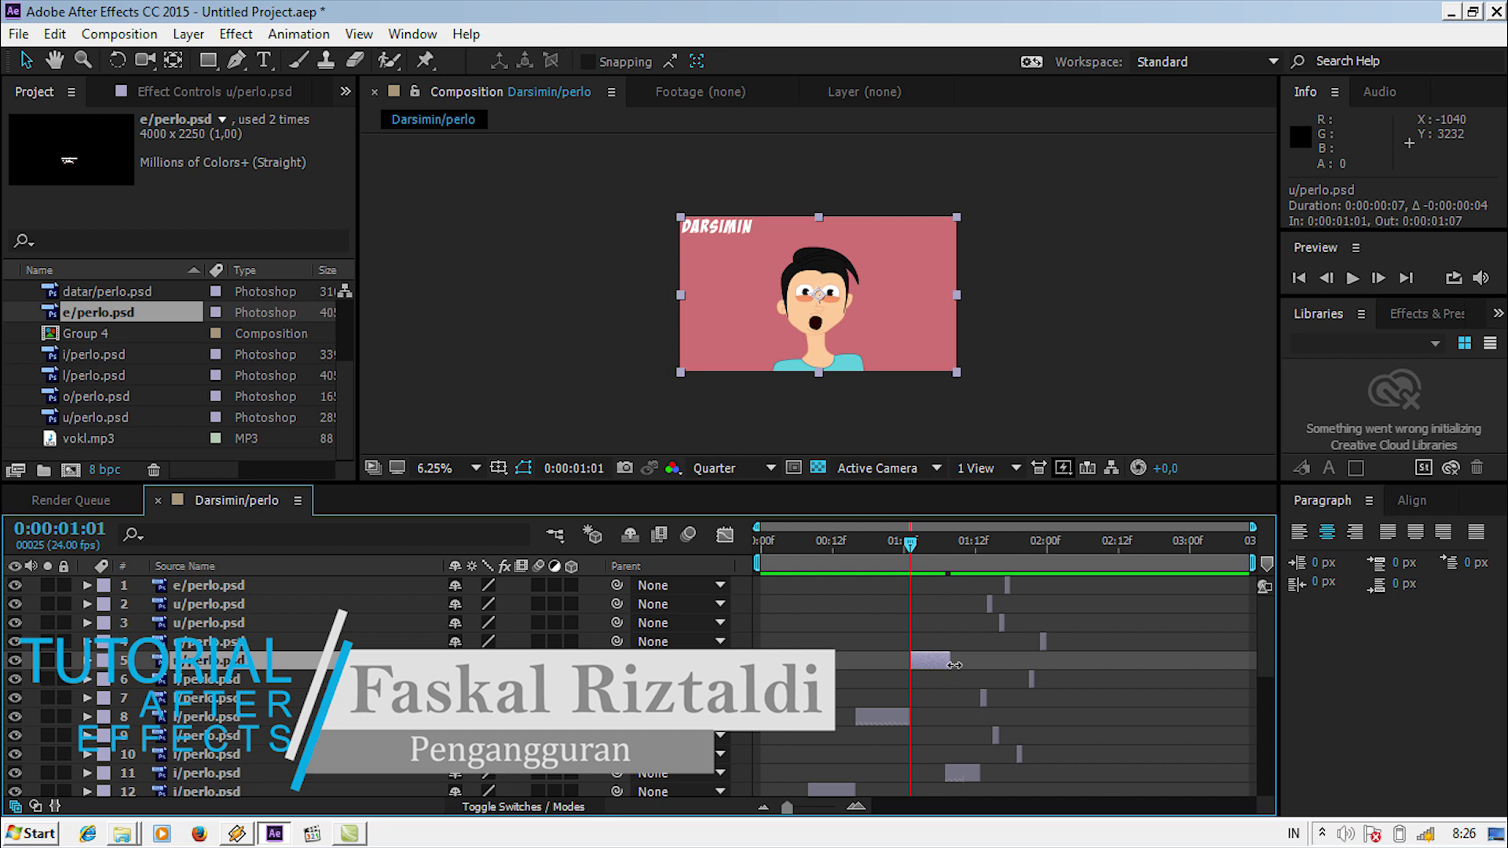
left_click(948, 540)
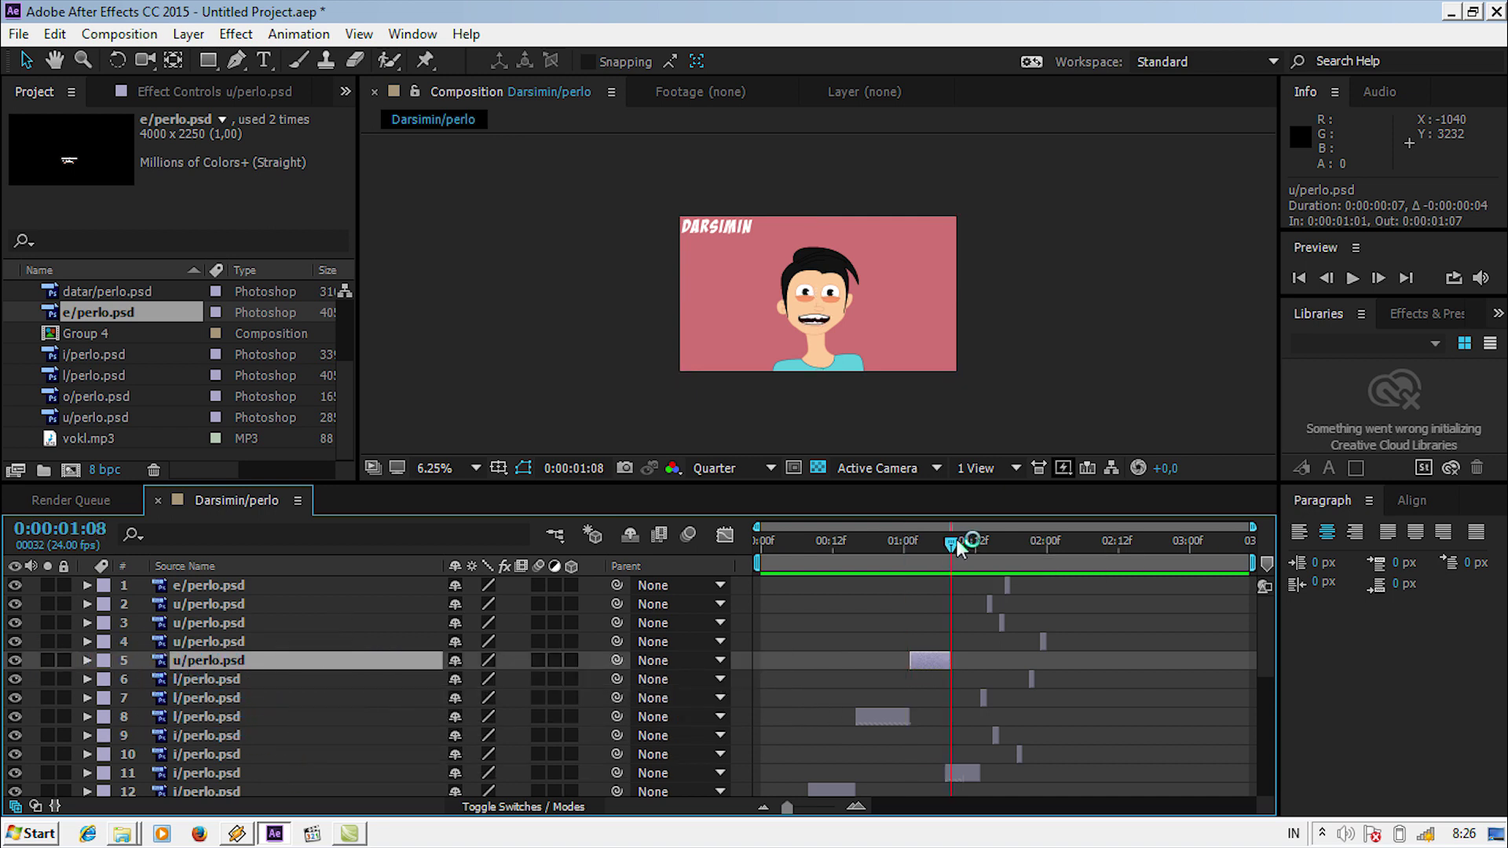
scroll(841, 707, "down", 1)
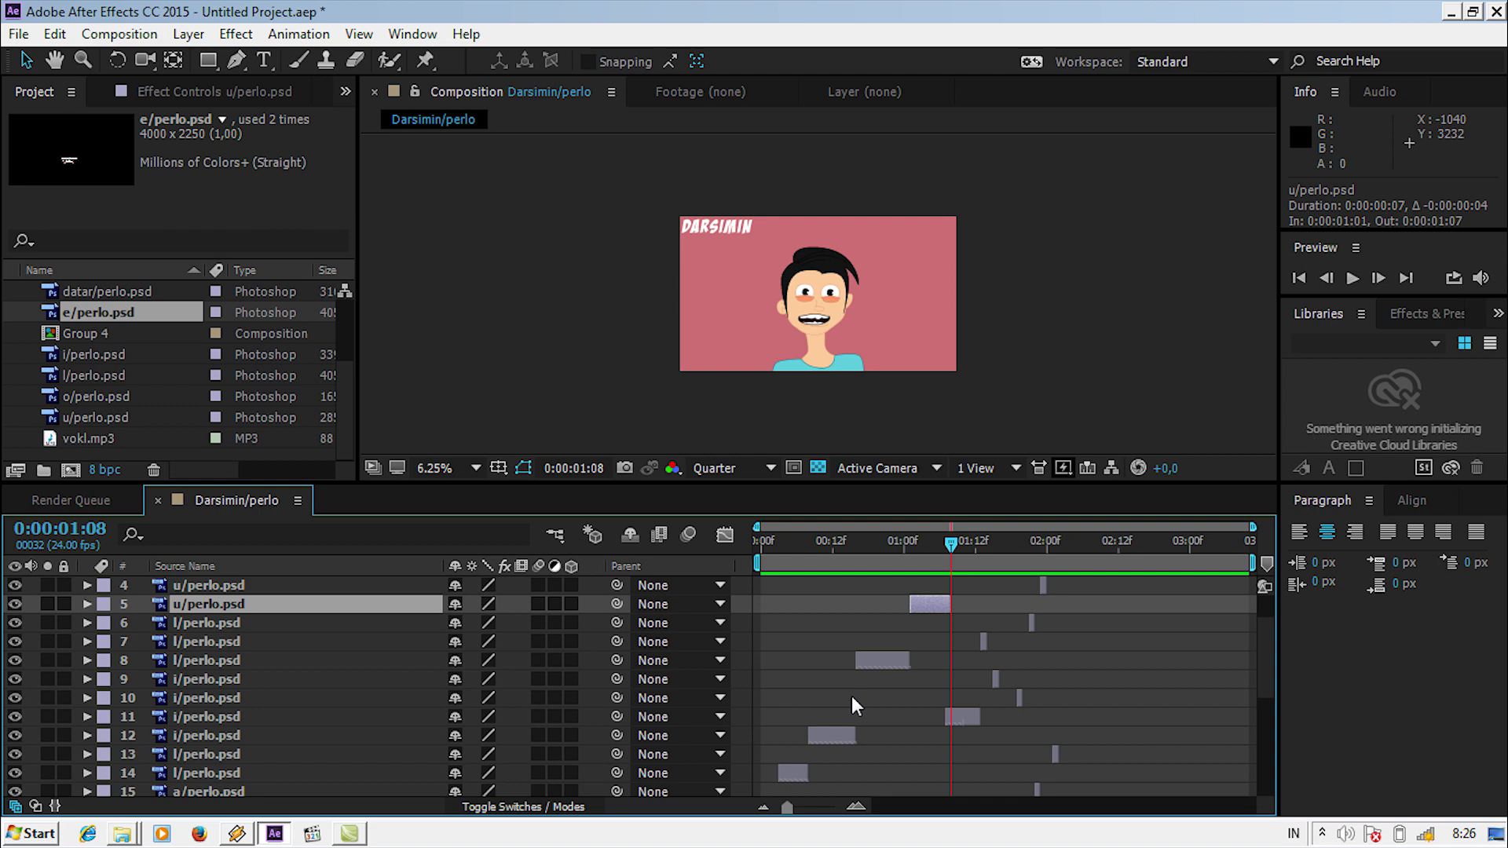
left_click(245, 735)
left_click(252, 662, "ctrl")
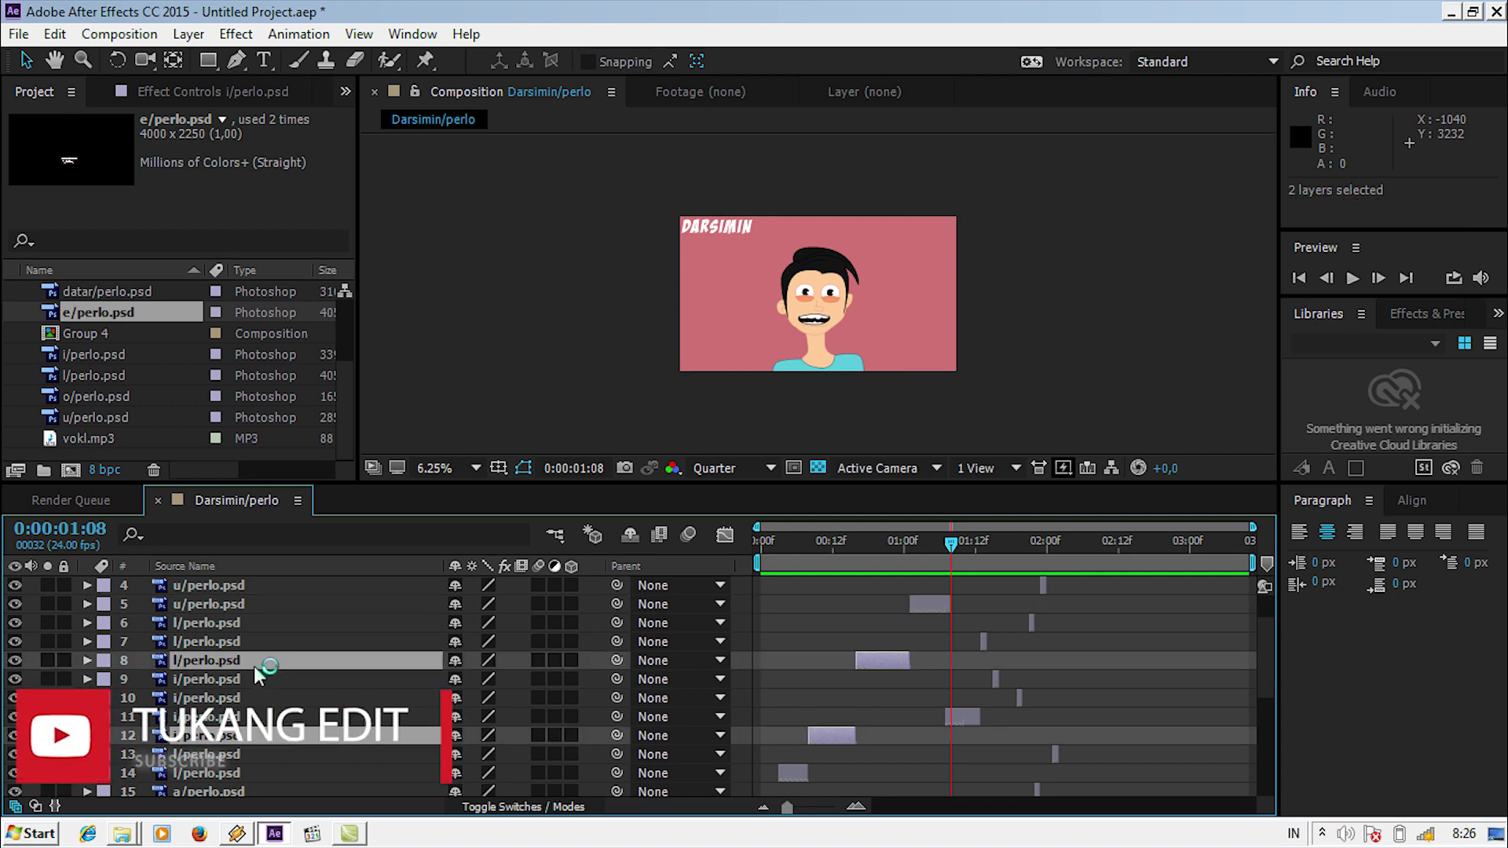
left_click(270, 604, "ctrl")
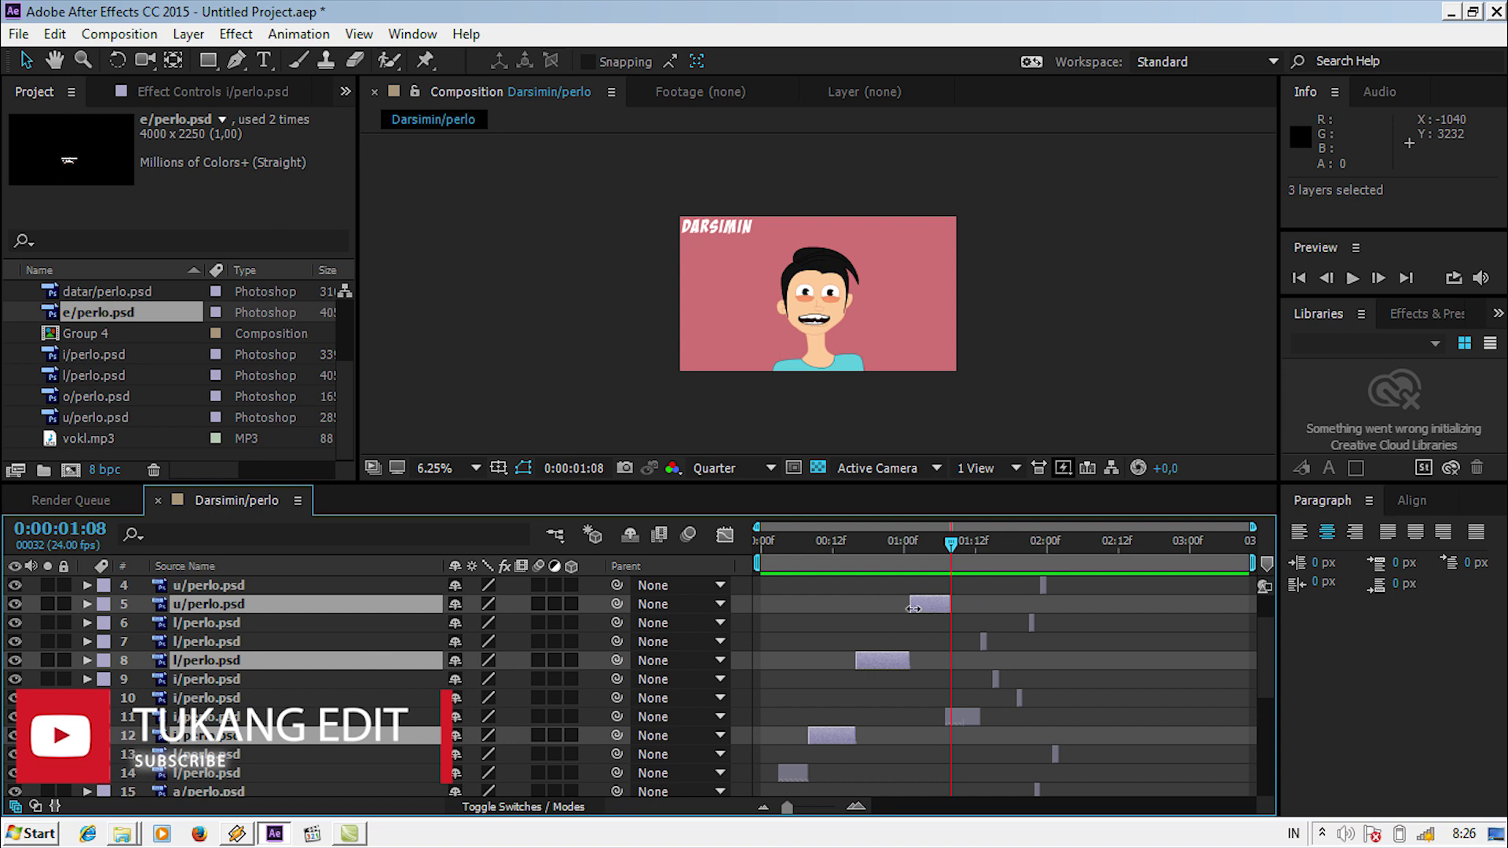
left_click(1024, 662)
Shift layer 11's i mouth two frames later and extend its start back to 01:07
left_click_drag(933, 546, 942, 552)
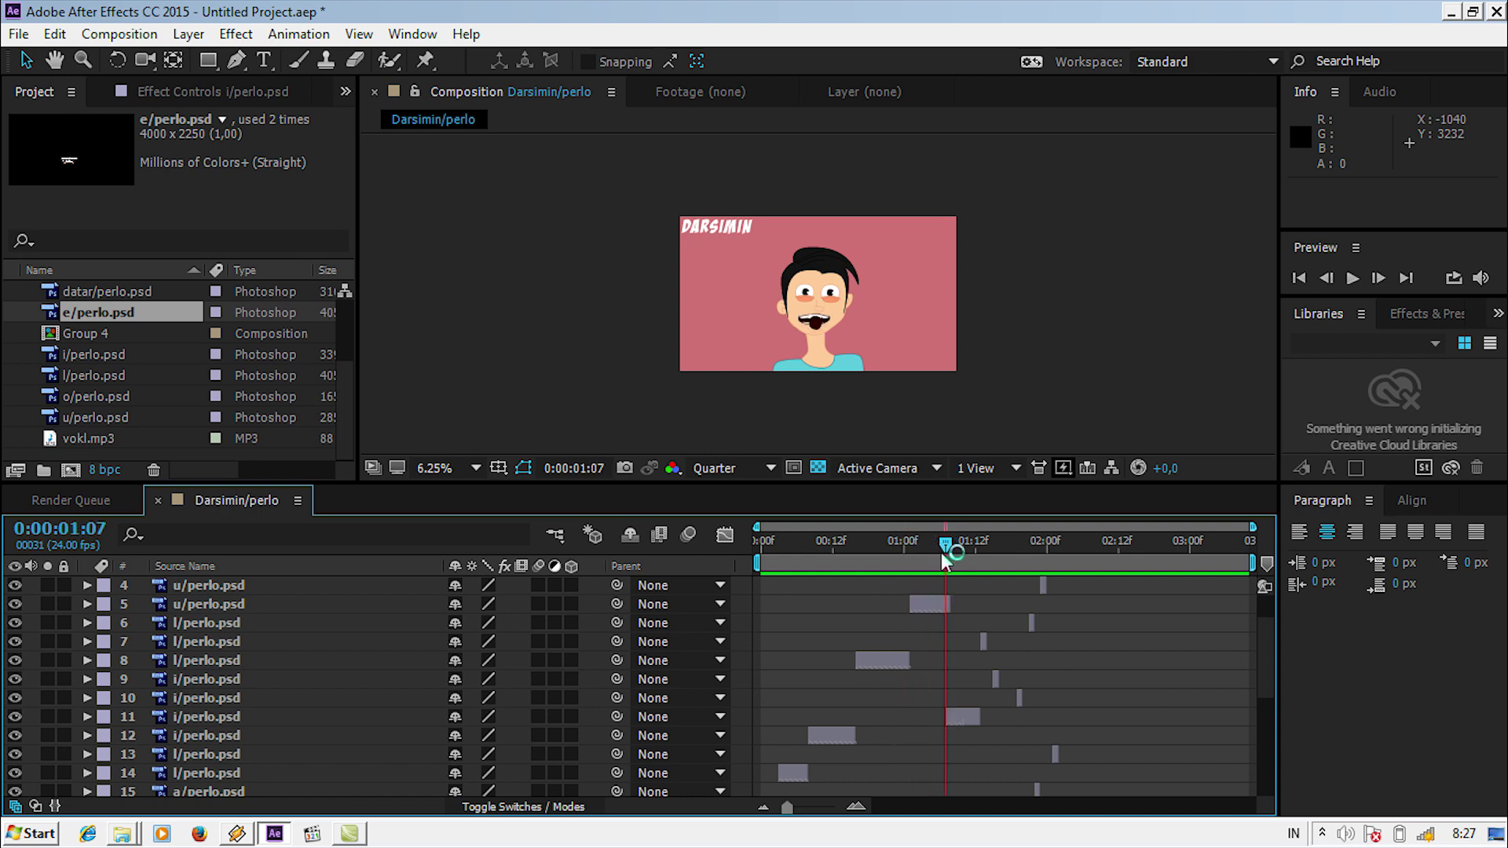
left_click(949, 713)
left_click_drag(950, 711, 959, 711)
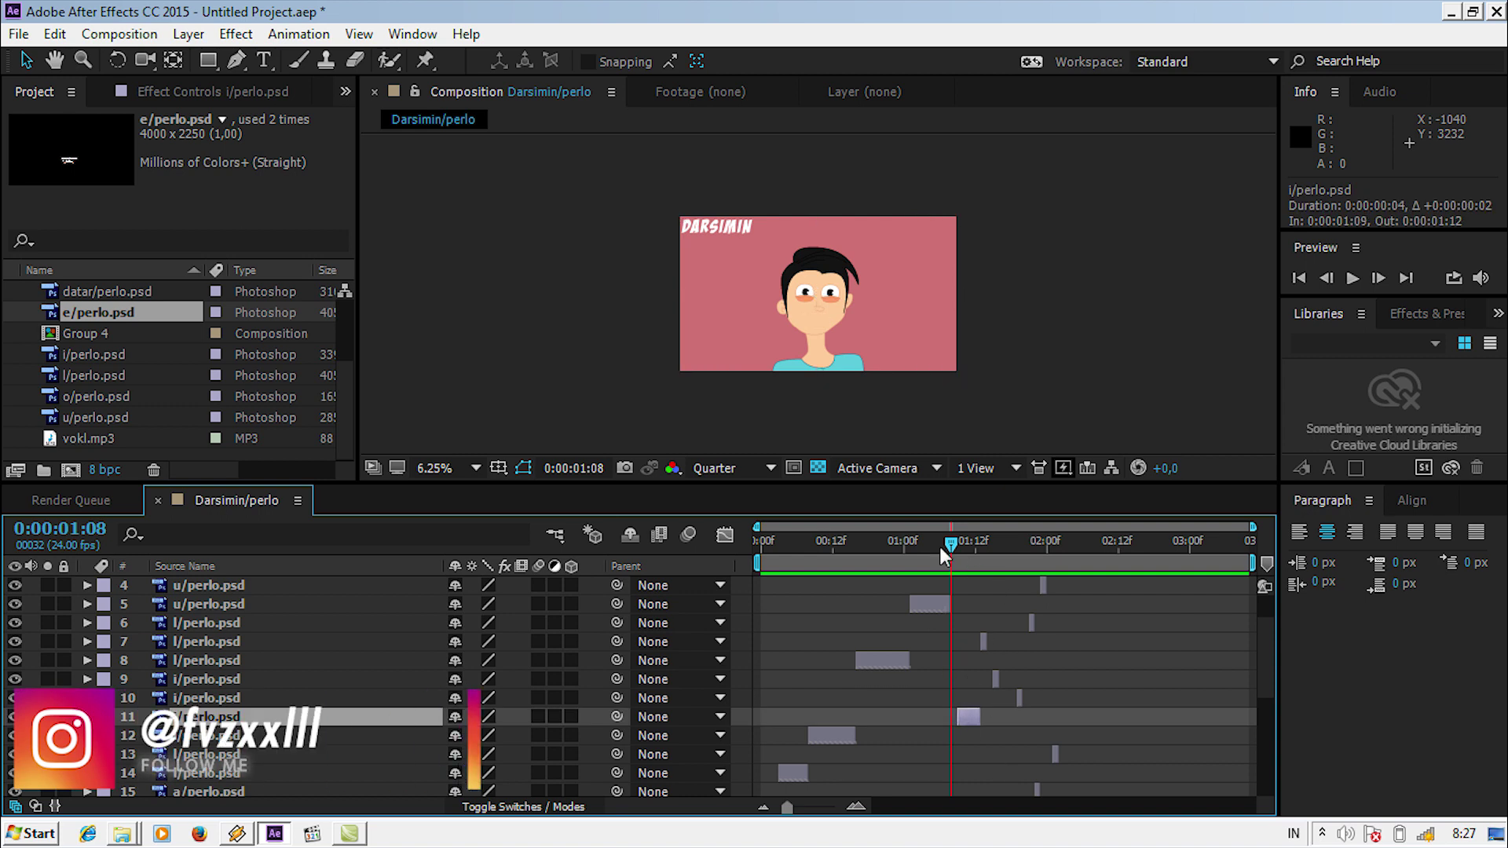
left_click_drag(945, 542, 941, 542)
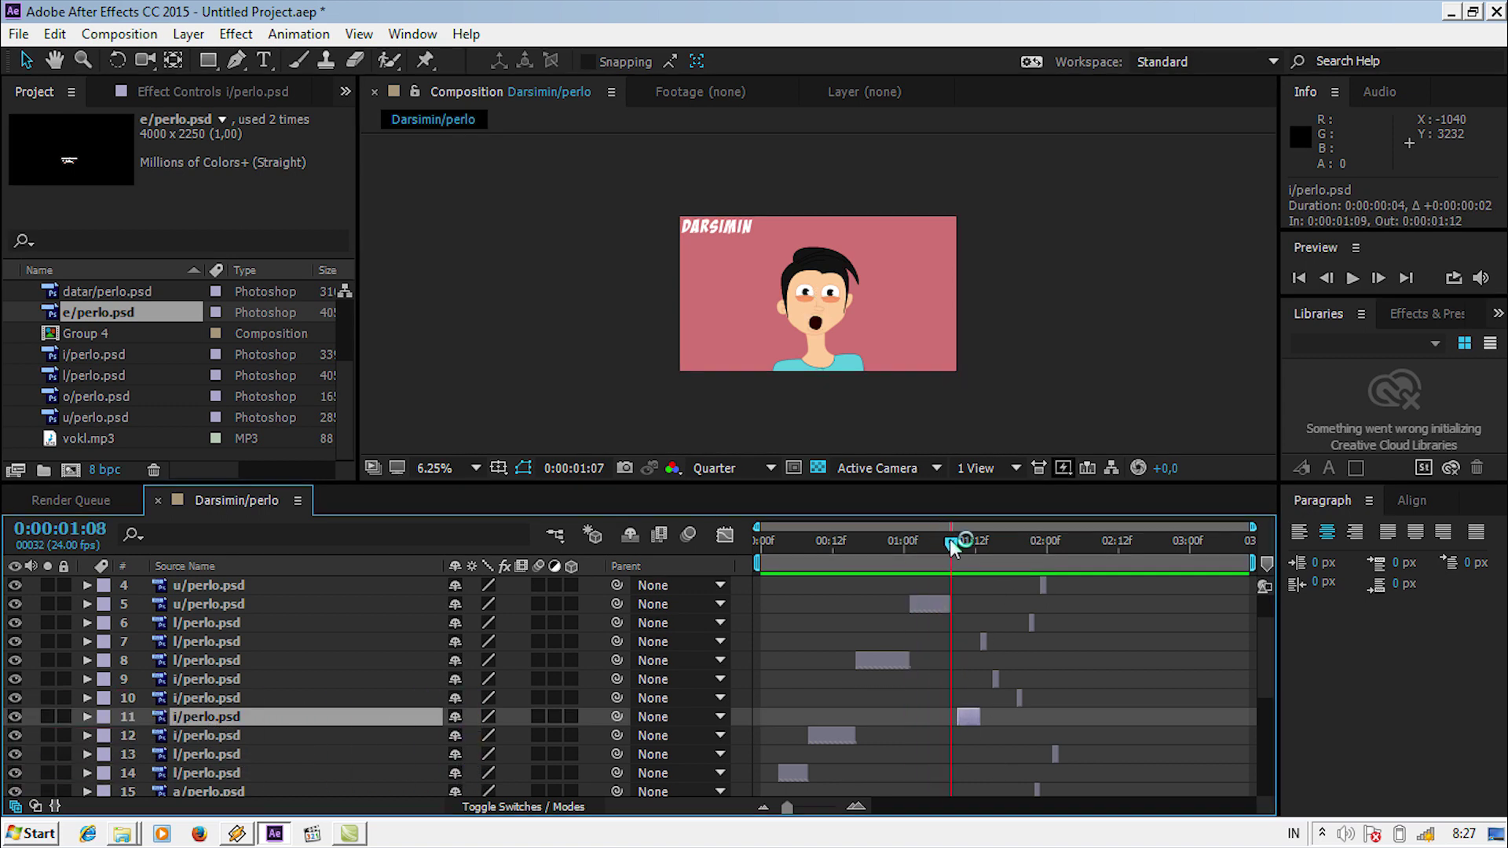
left_click_drag(958, 718, 951, 720)
Lengthen layer 7's l mouth to hold until 01:18
left_click(285, 642)
left_click(976, 546)
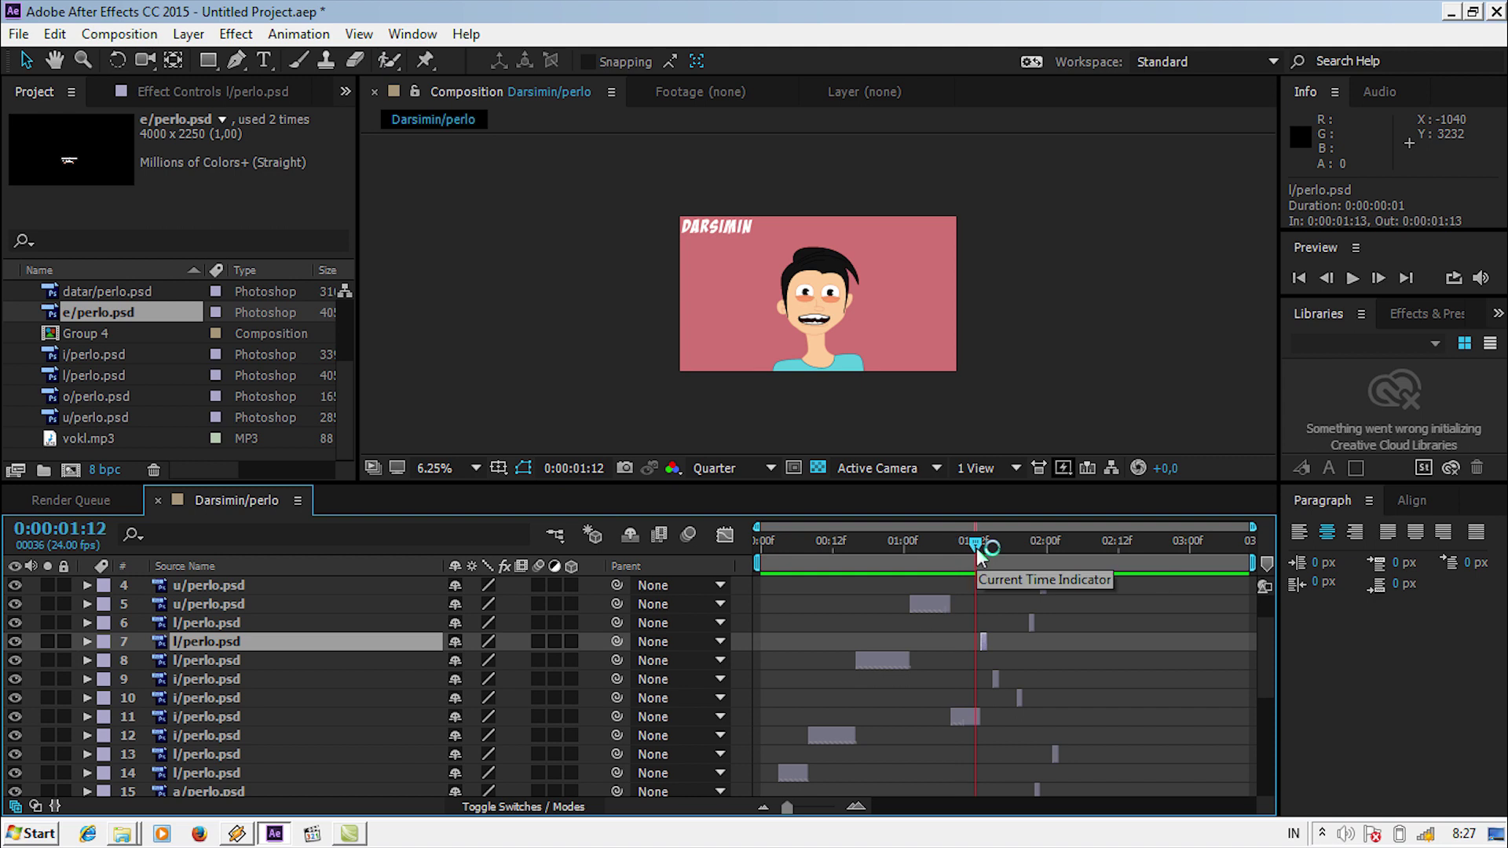
left_click_drag(977, 546, 983, 545)
left_click_drag(990, 644, 1019, 644)
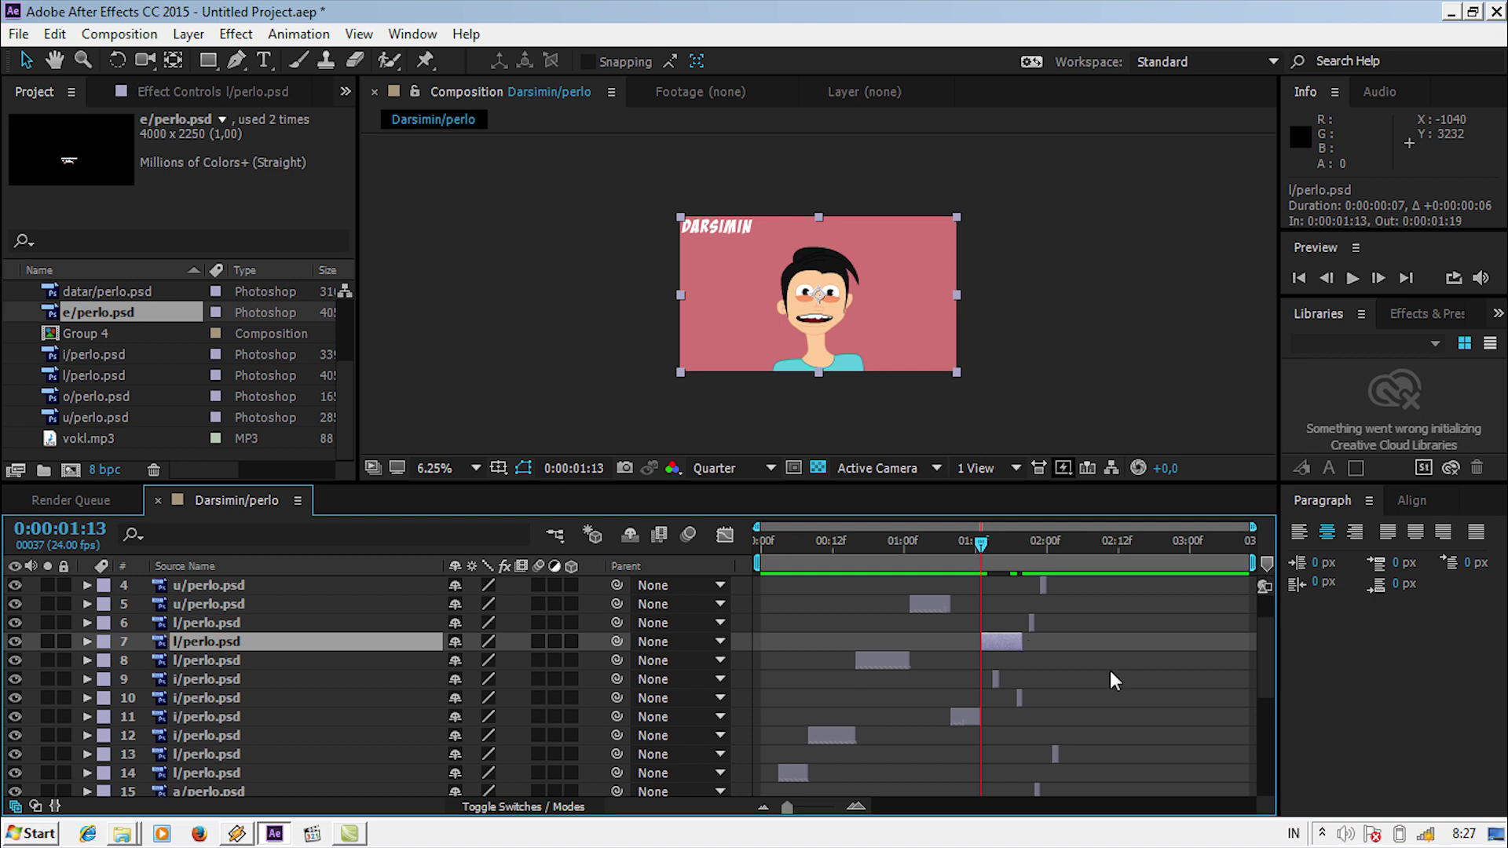
Lengthen layer 4's u mouth to run six frames, 01:23 to 02:04
left_click_drag(956, 548, 1022, 556)
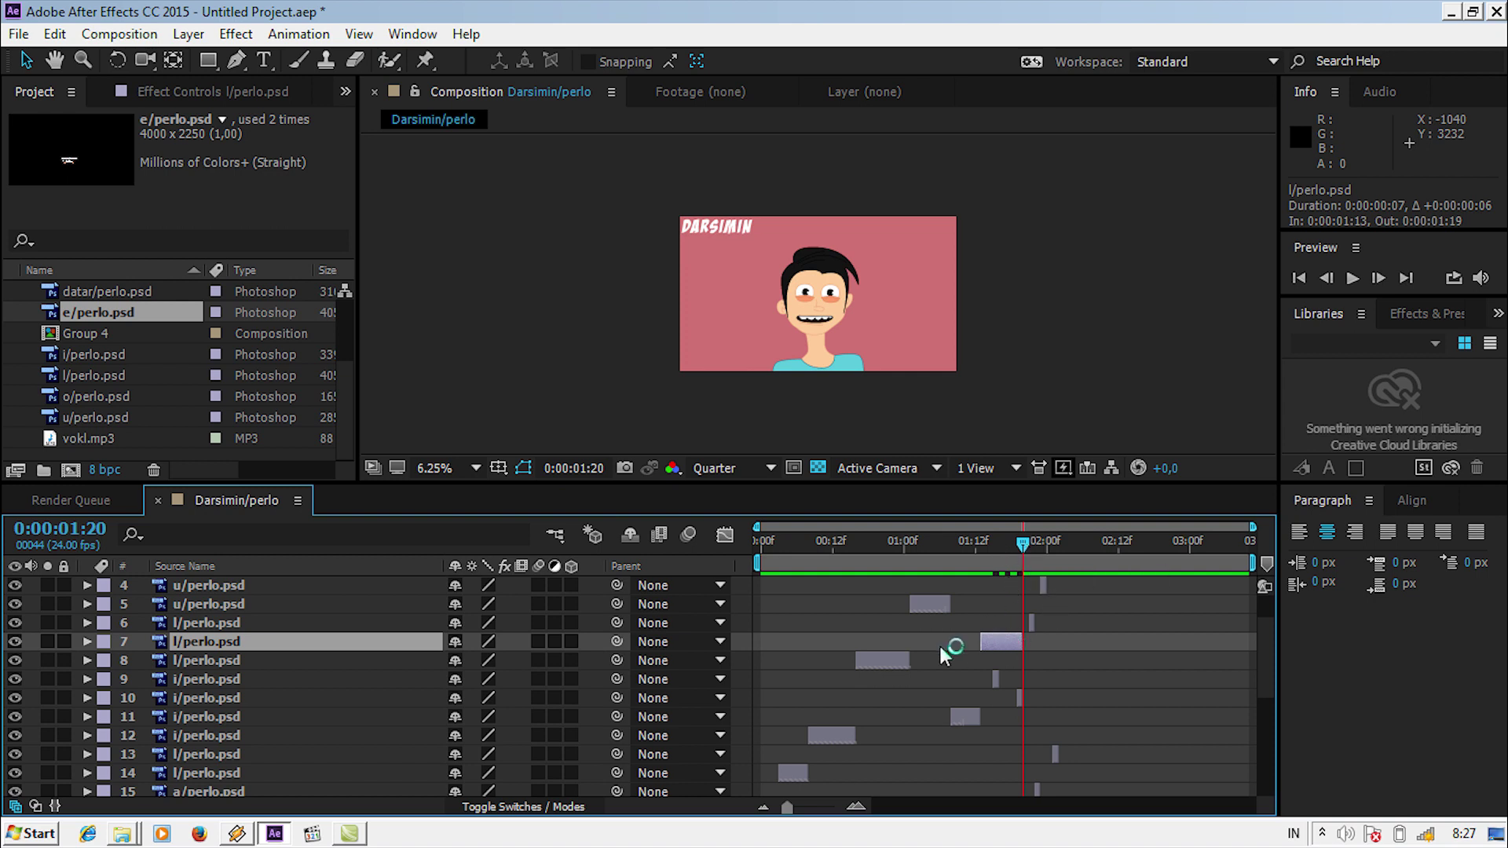
left_click(259, 600)
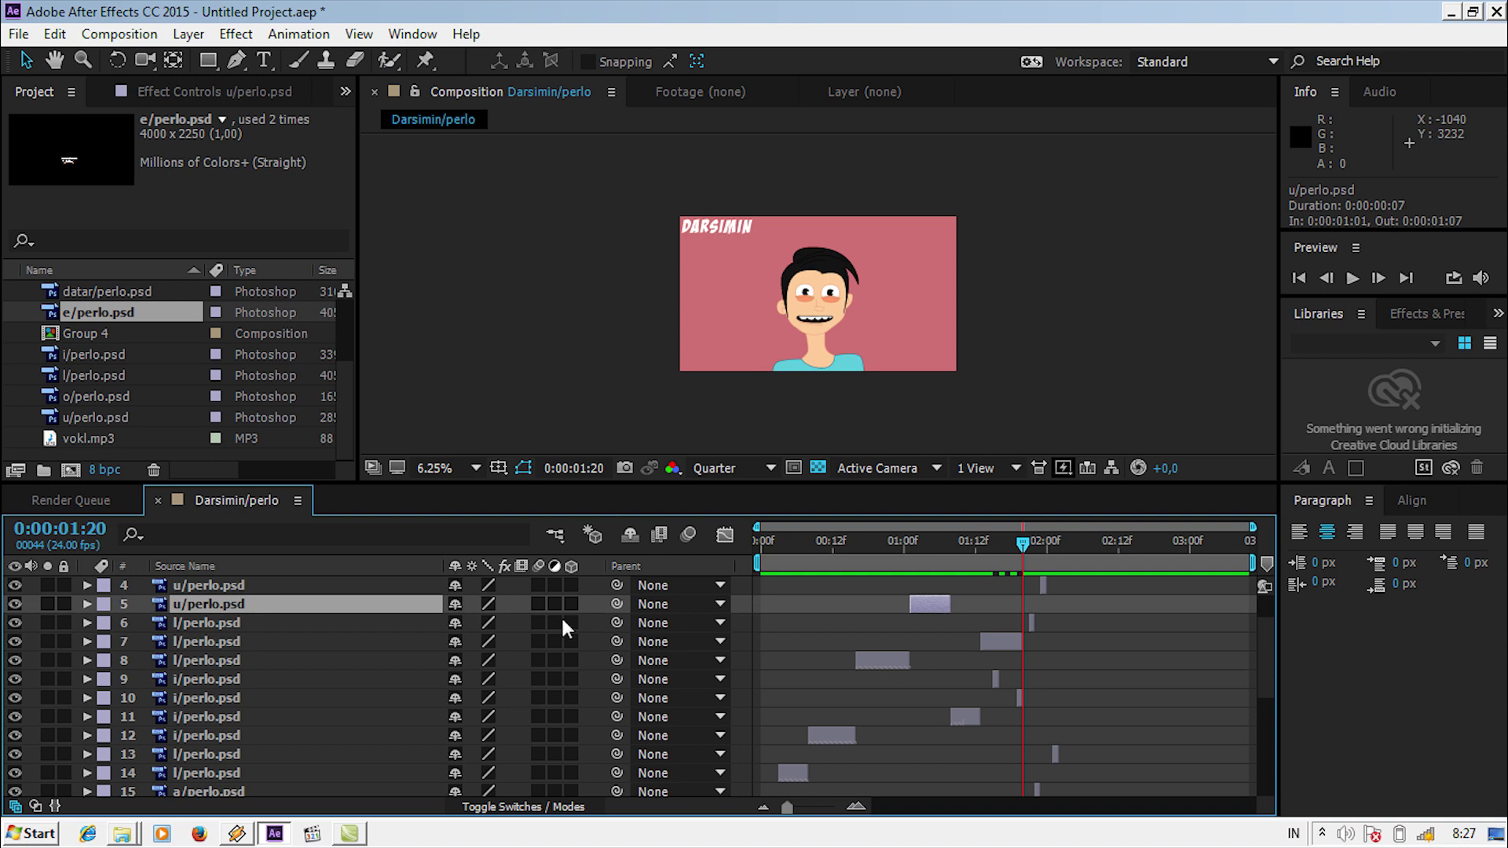
left_click(263, 590)
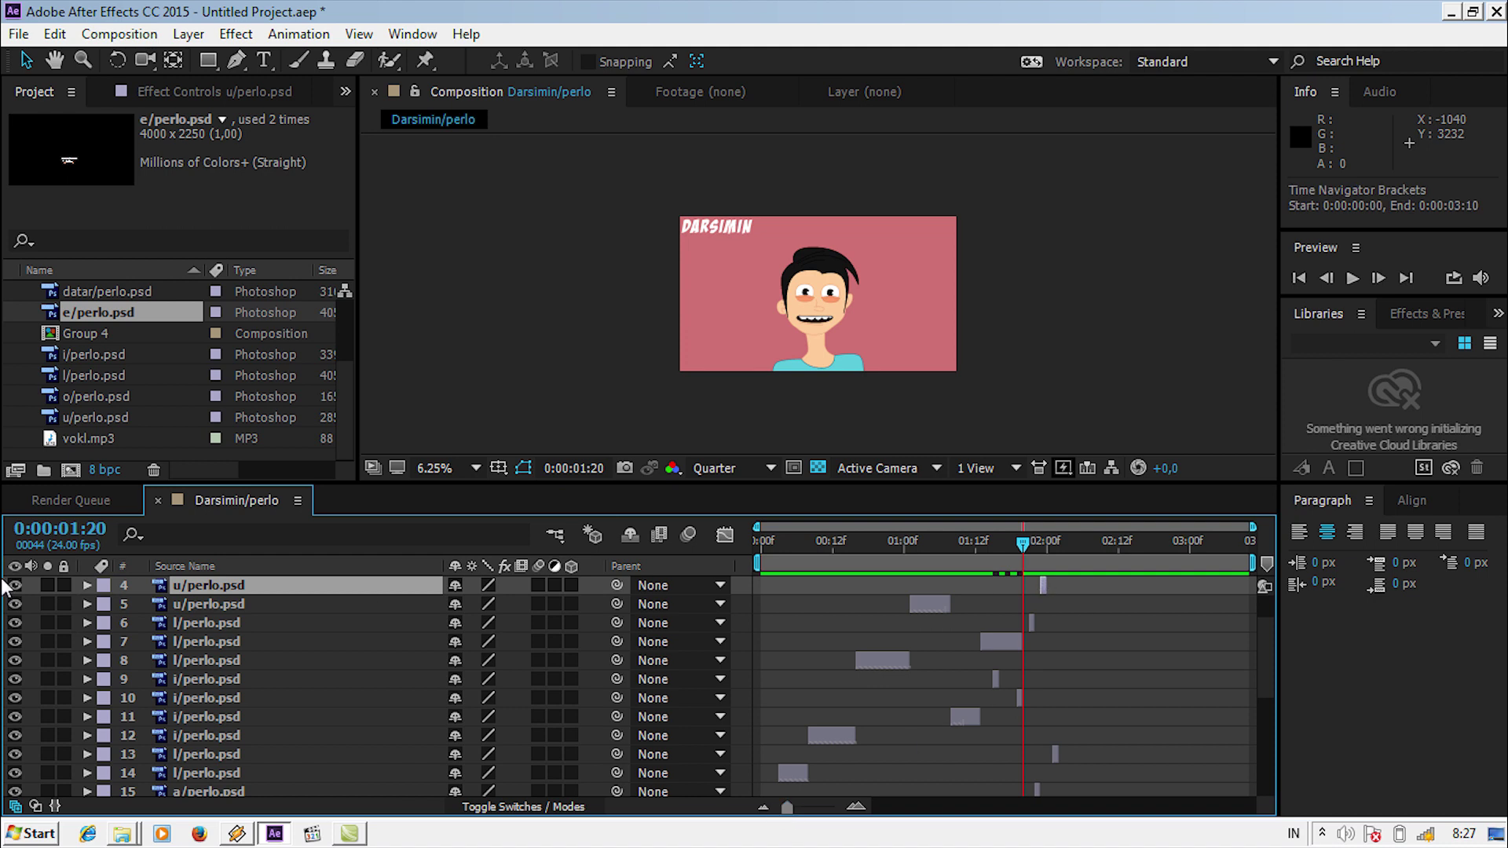
left_click(261, 603, "shift")
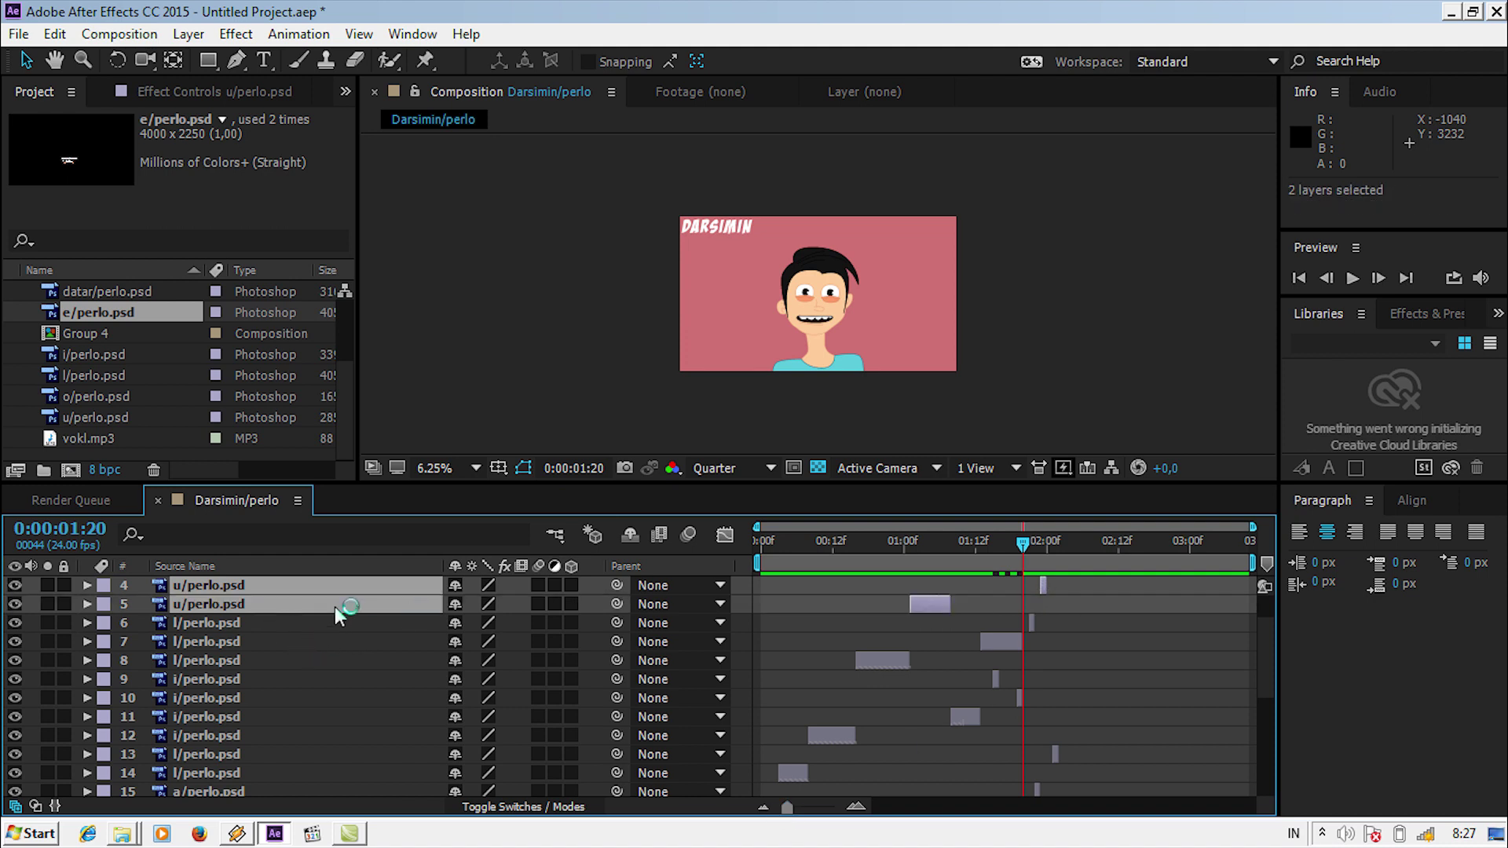
left_click(334, 607, "ctrl")
left_click(1051, 624)
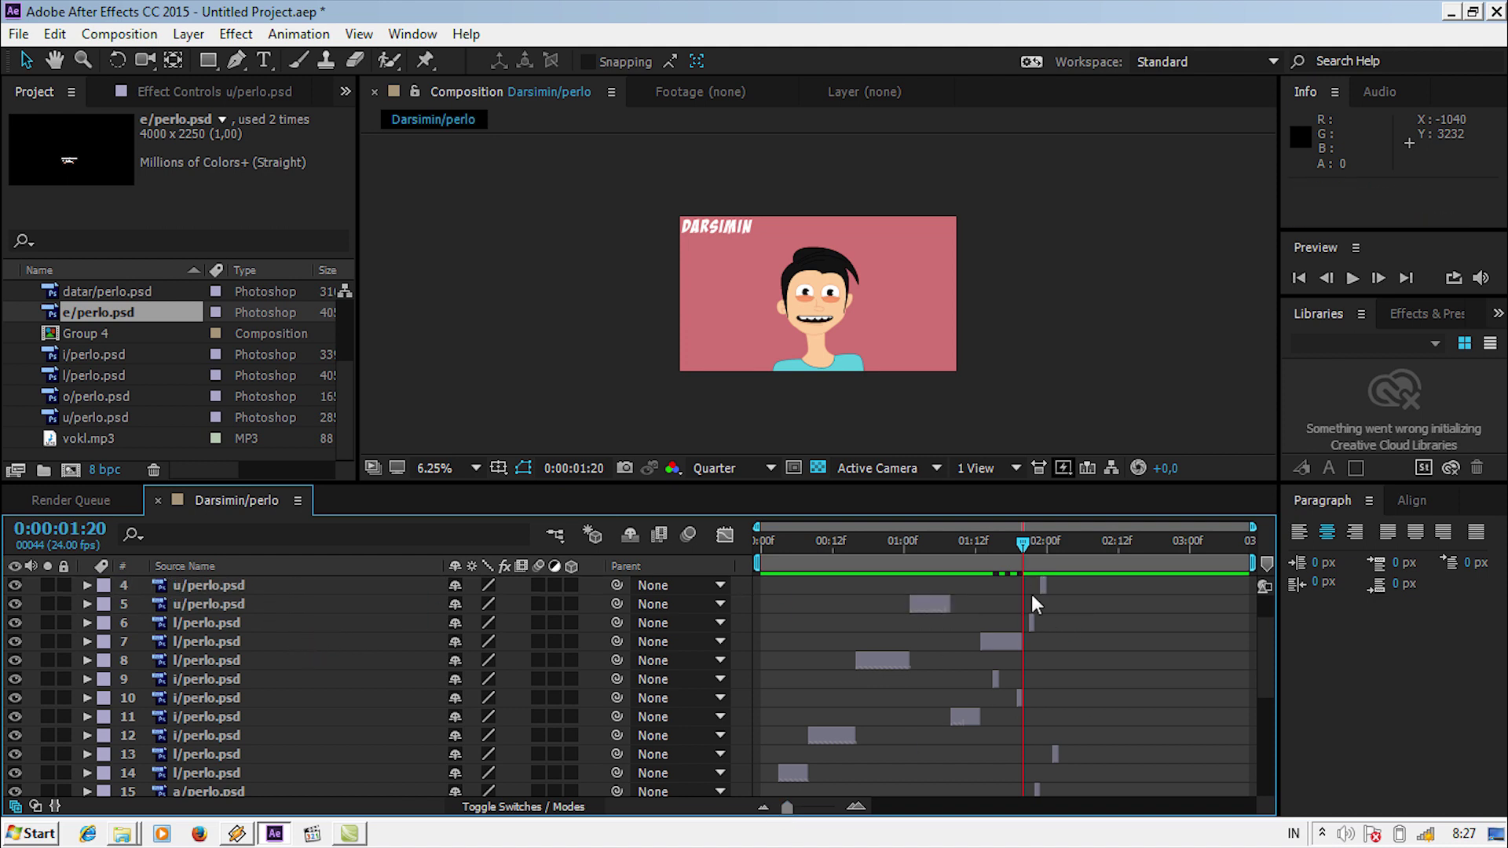
left_click_drag(1047, 589, 1077, 588)
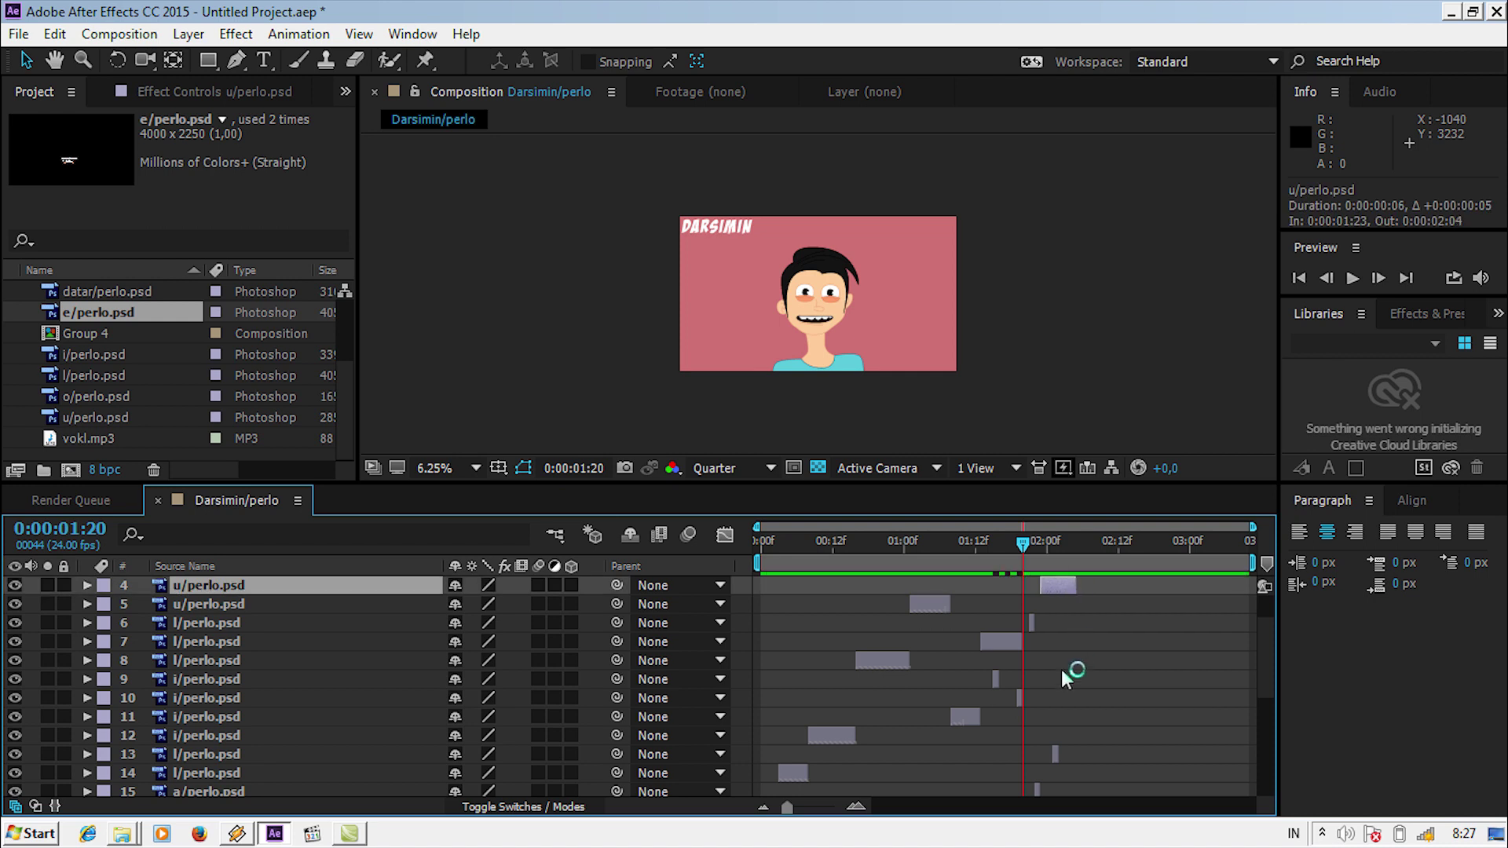
Select layer 9's i mouth and scrub back to review the mouth timing
scroll(1061, 669, "down", 1)
left_click(240, 625)
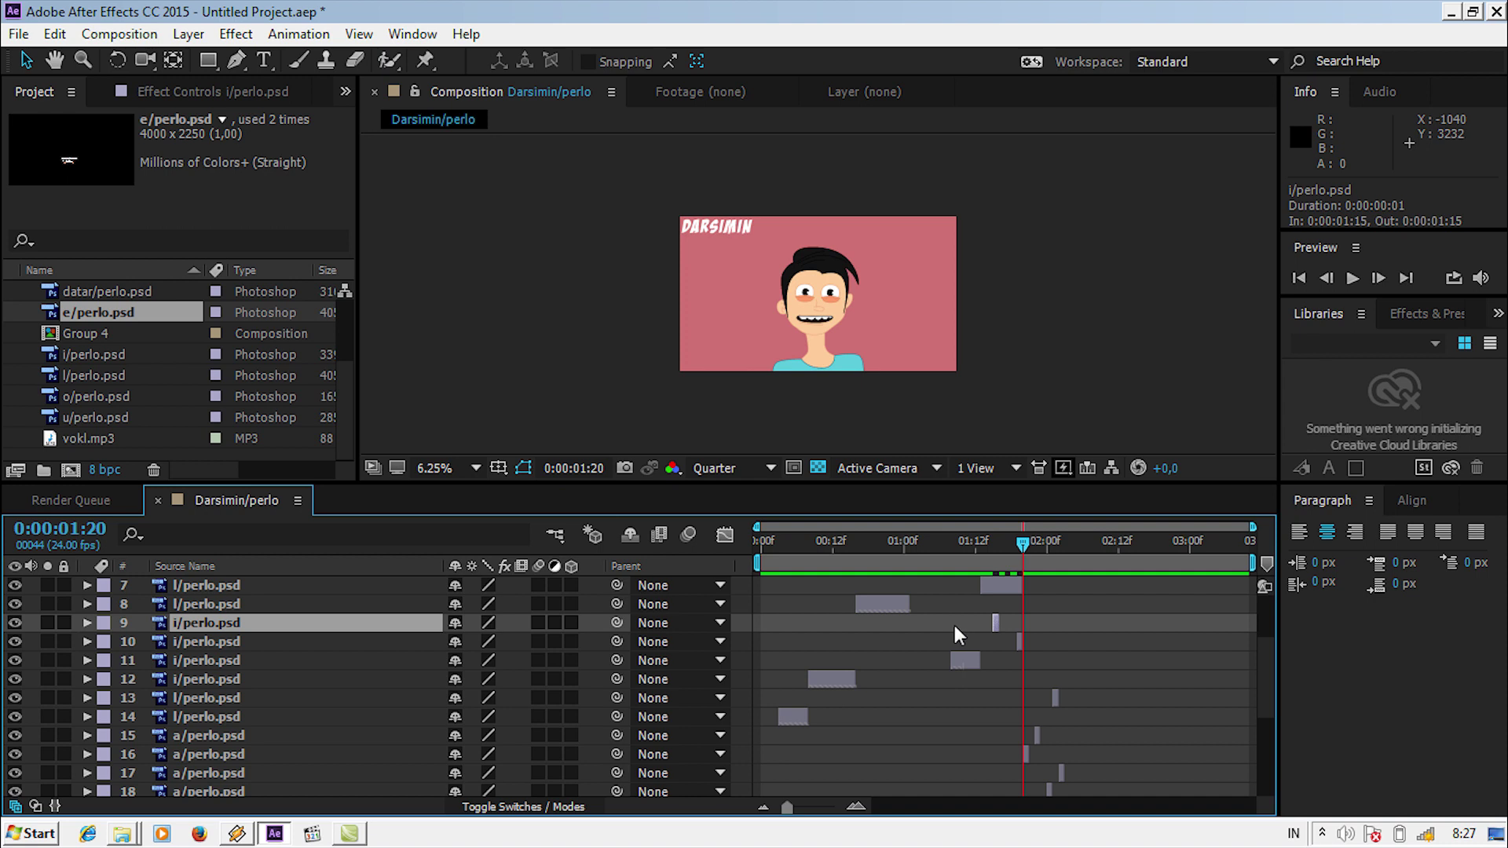
scroll(954, 626, "up", 1)
mouse_move(1021, 544)
left_mouse_down()
mouse_move(907, 544)
mouse_move(1087, 545)
mouse_move(1011, 540)
mouse_move(721, 585)
left_mouse_up()
scroll(1042, 634, "up", 1)
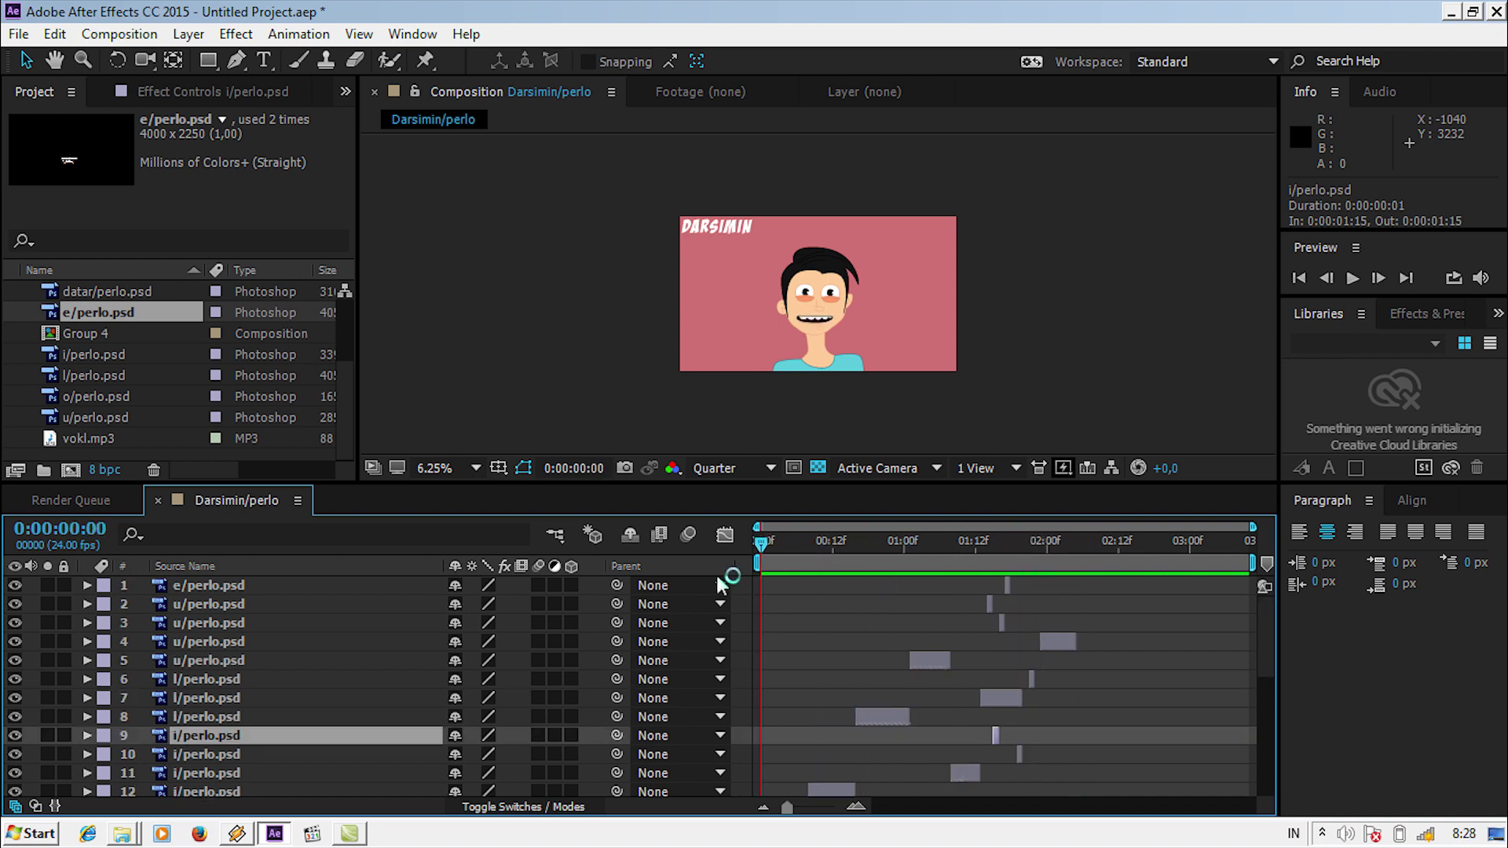
left_click(1351, 278)
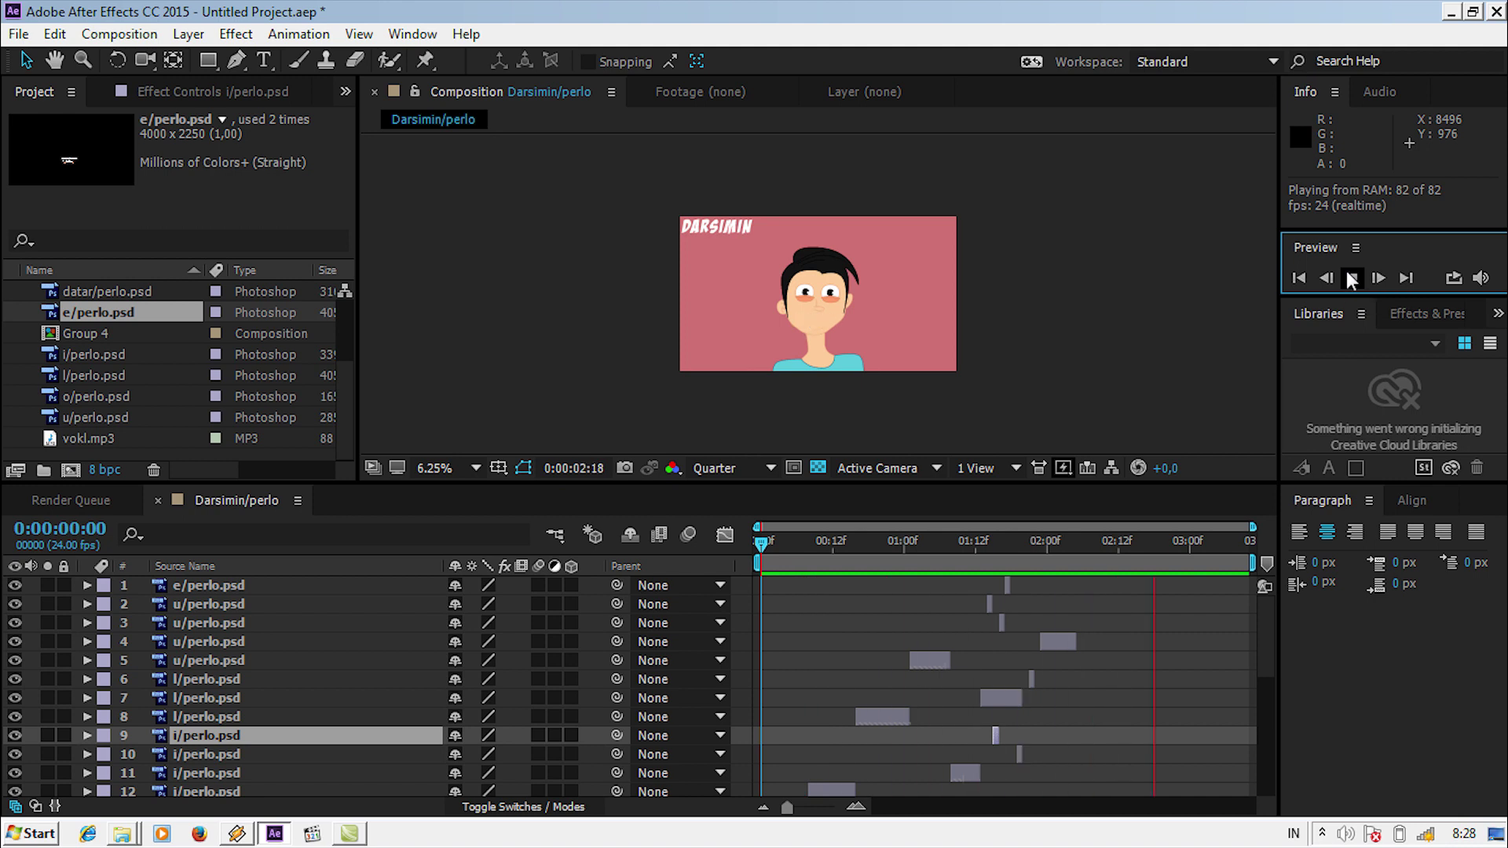
left_click_drag(781, 543, 1021, 539)
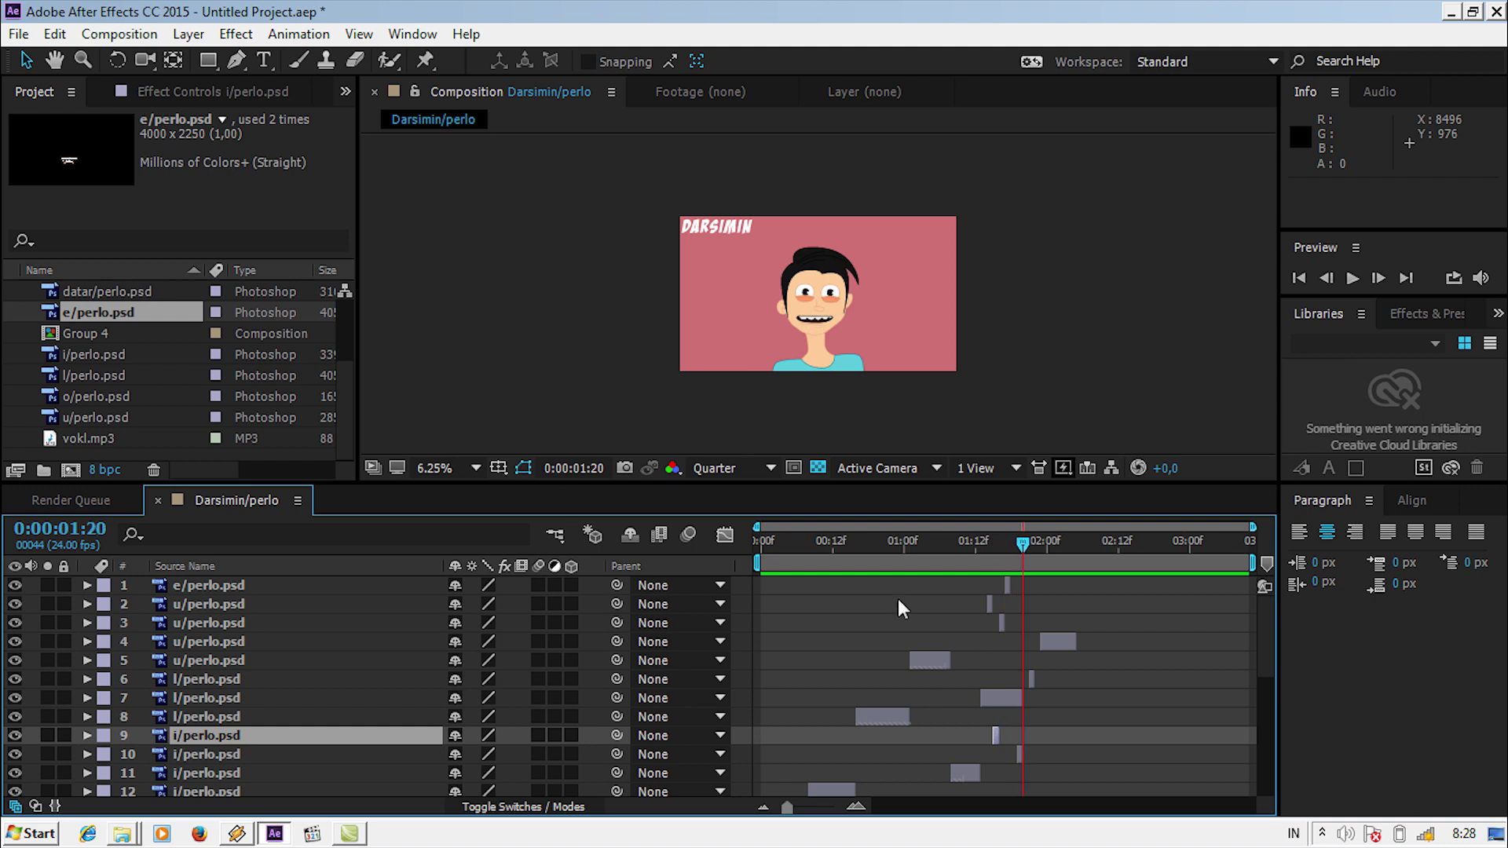
Move layer 4's u mouth to start at 01:20
scroll(989, 656, "down", 1)
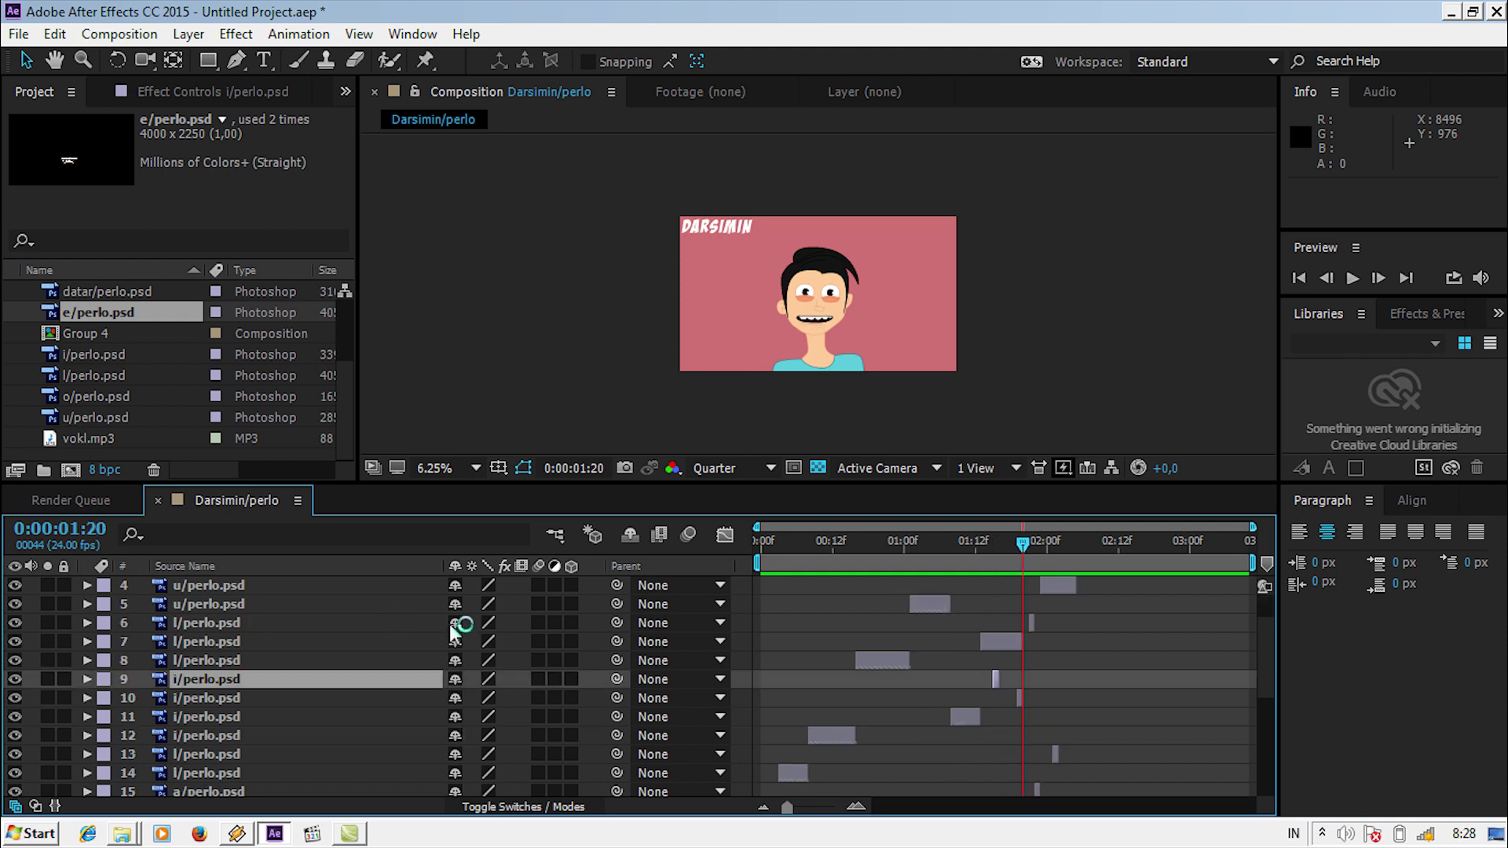
left_click(336, 642)
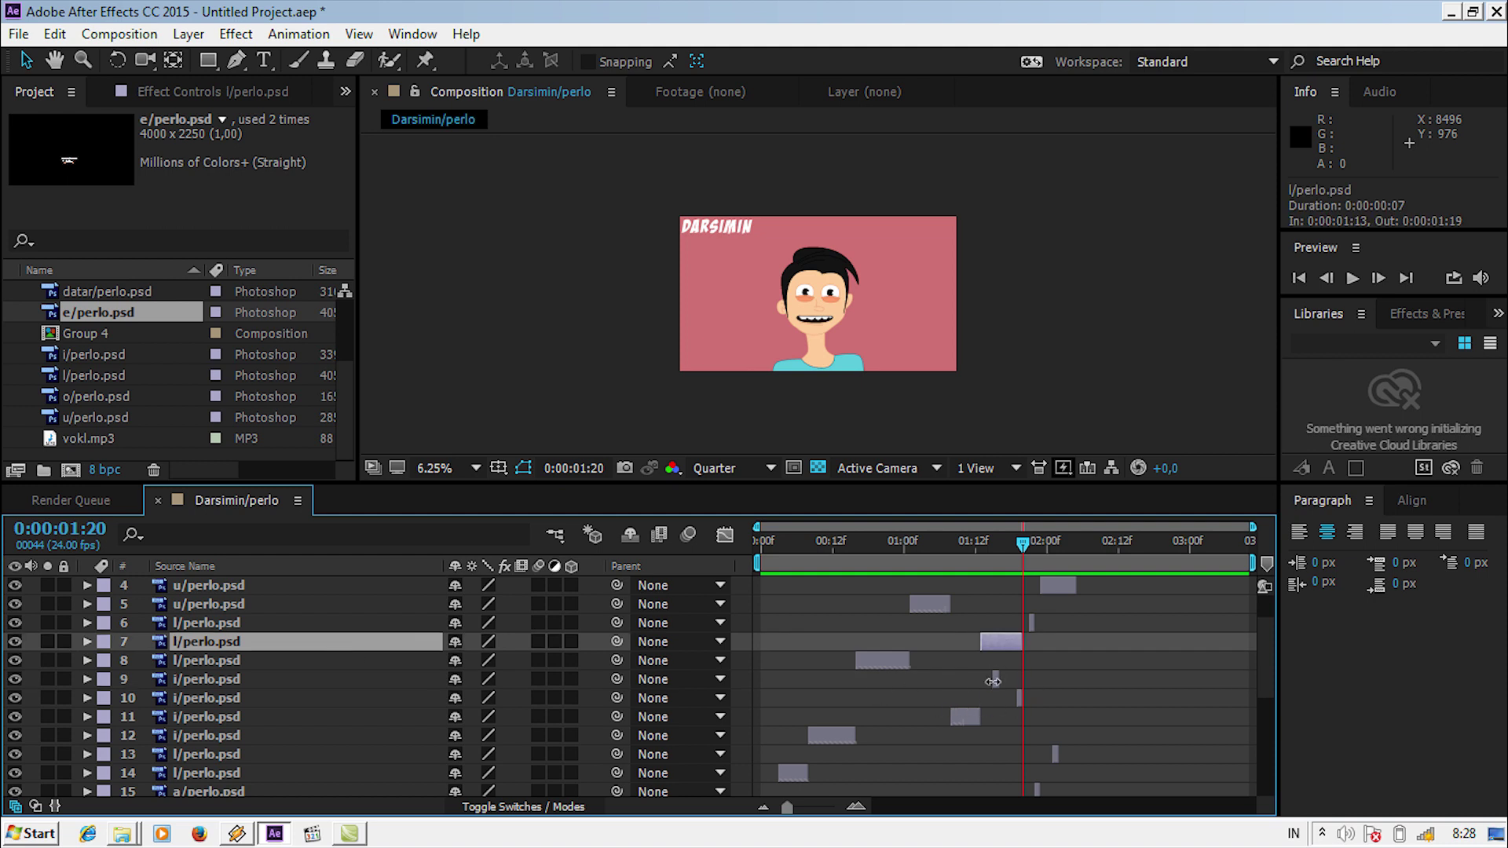
scroll(992, 684, "down", 1)
scroll(996, 691, "down", 1)
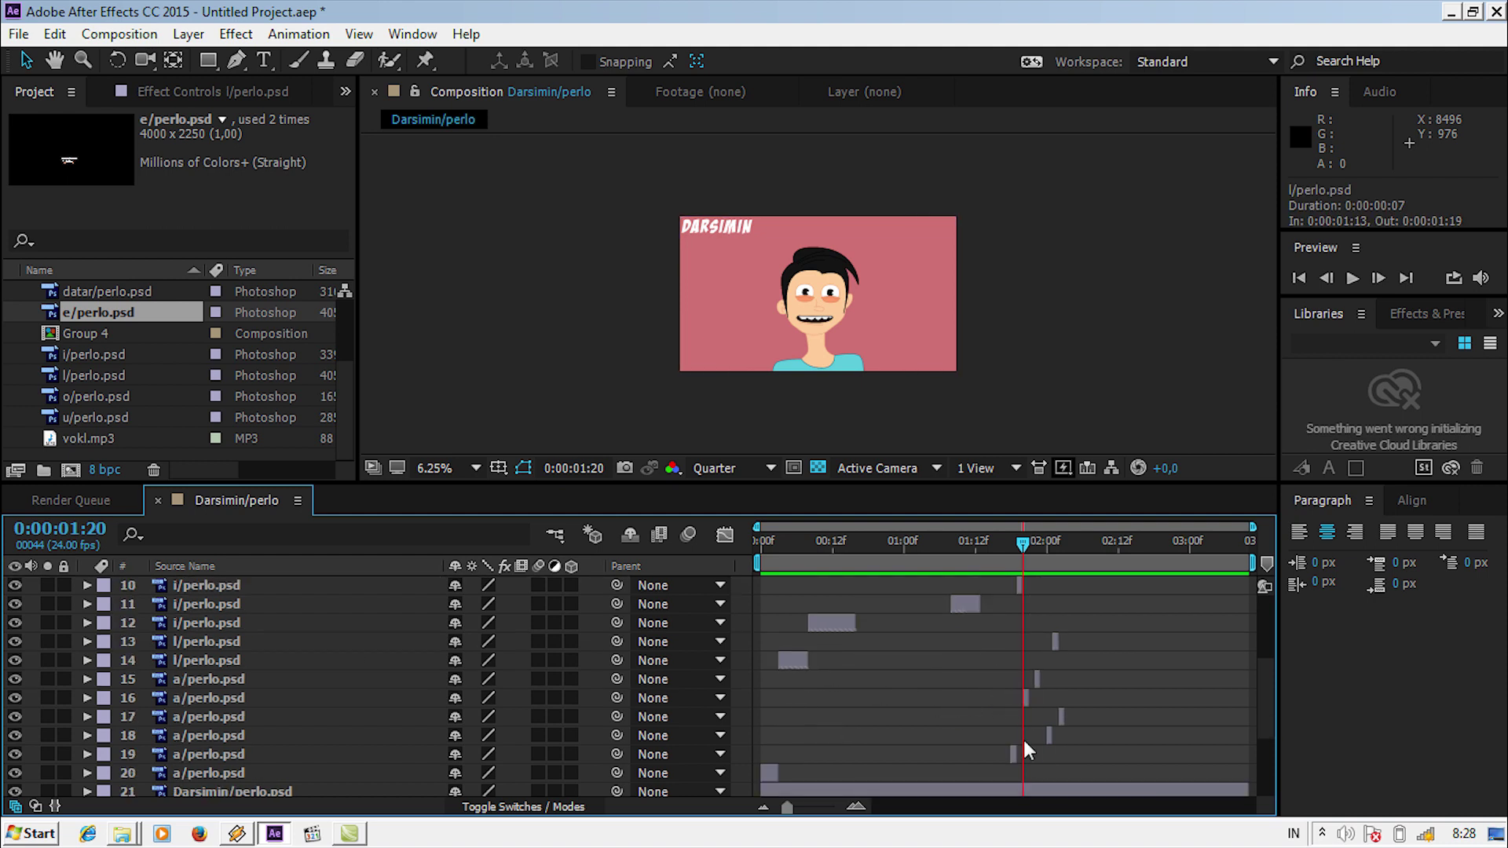
scroll(1007, 751, "down", 1)
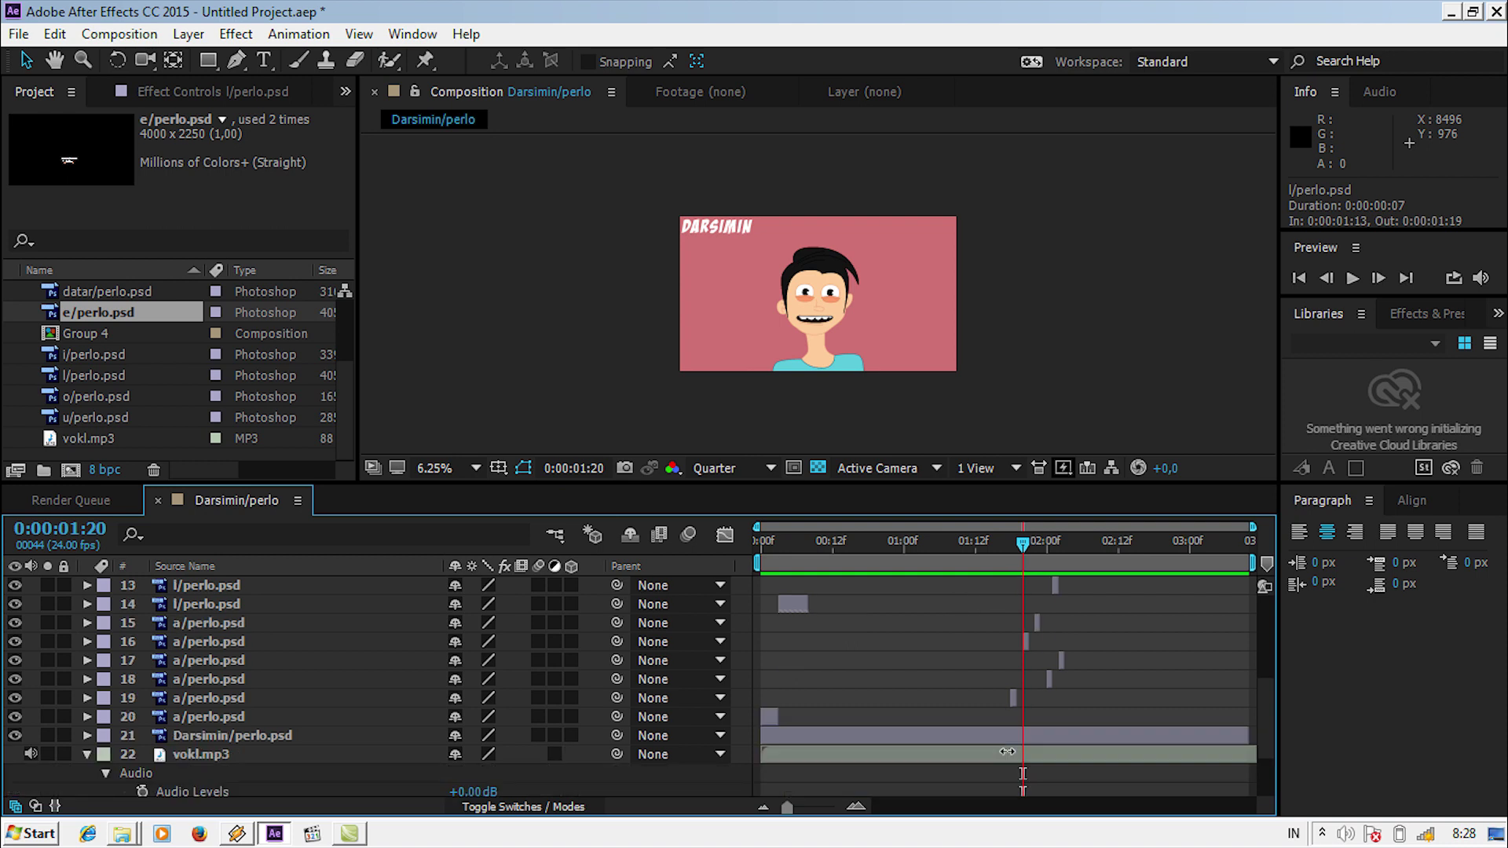
scroll(1007, 751, "up", 3)
scroll(1006, 742, "up", 1)
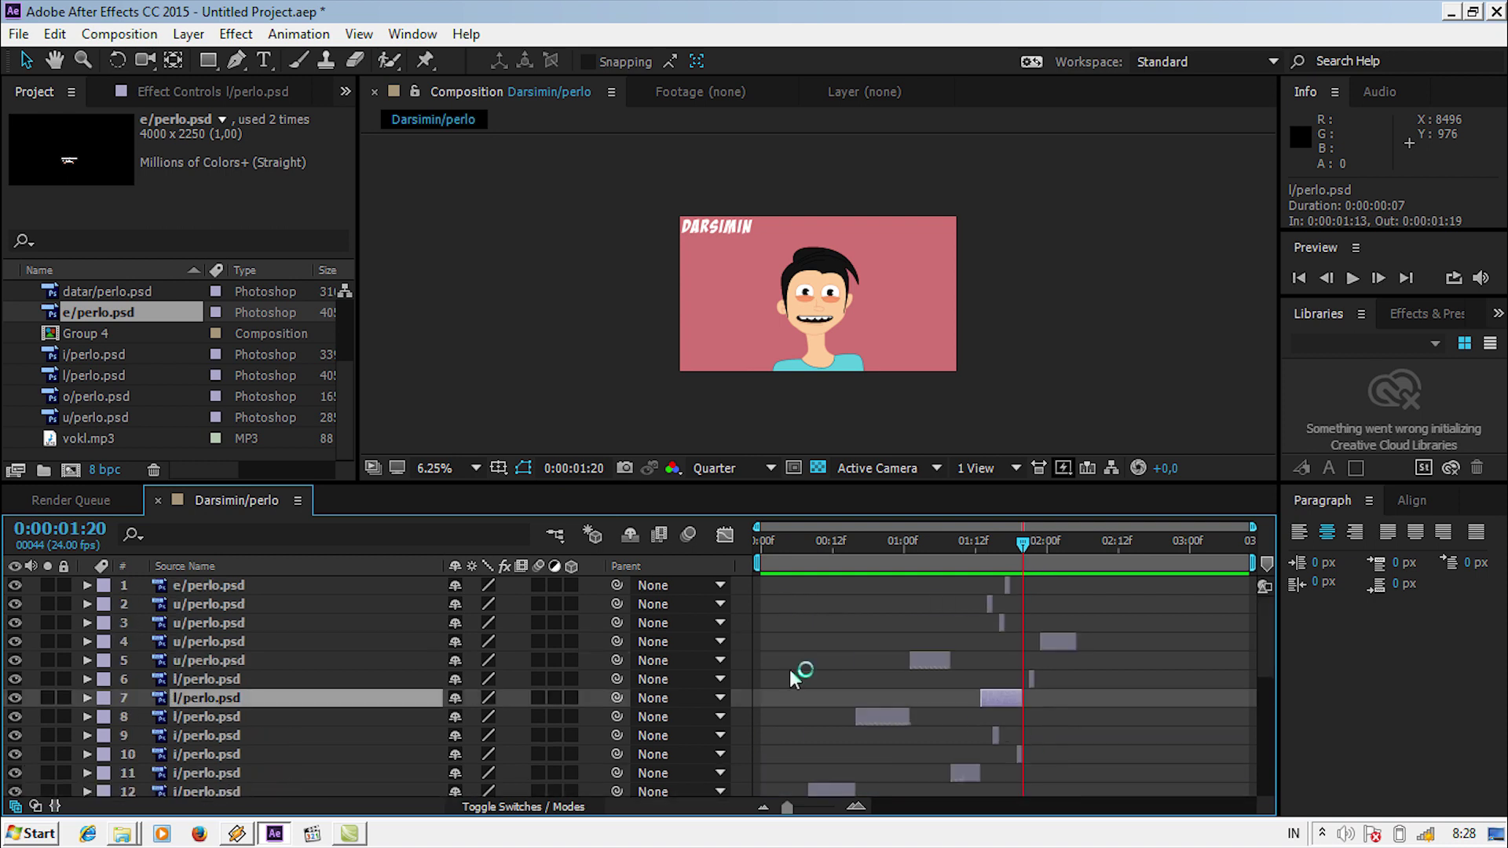
left_click(297, 642)
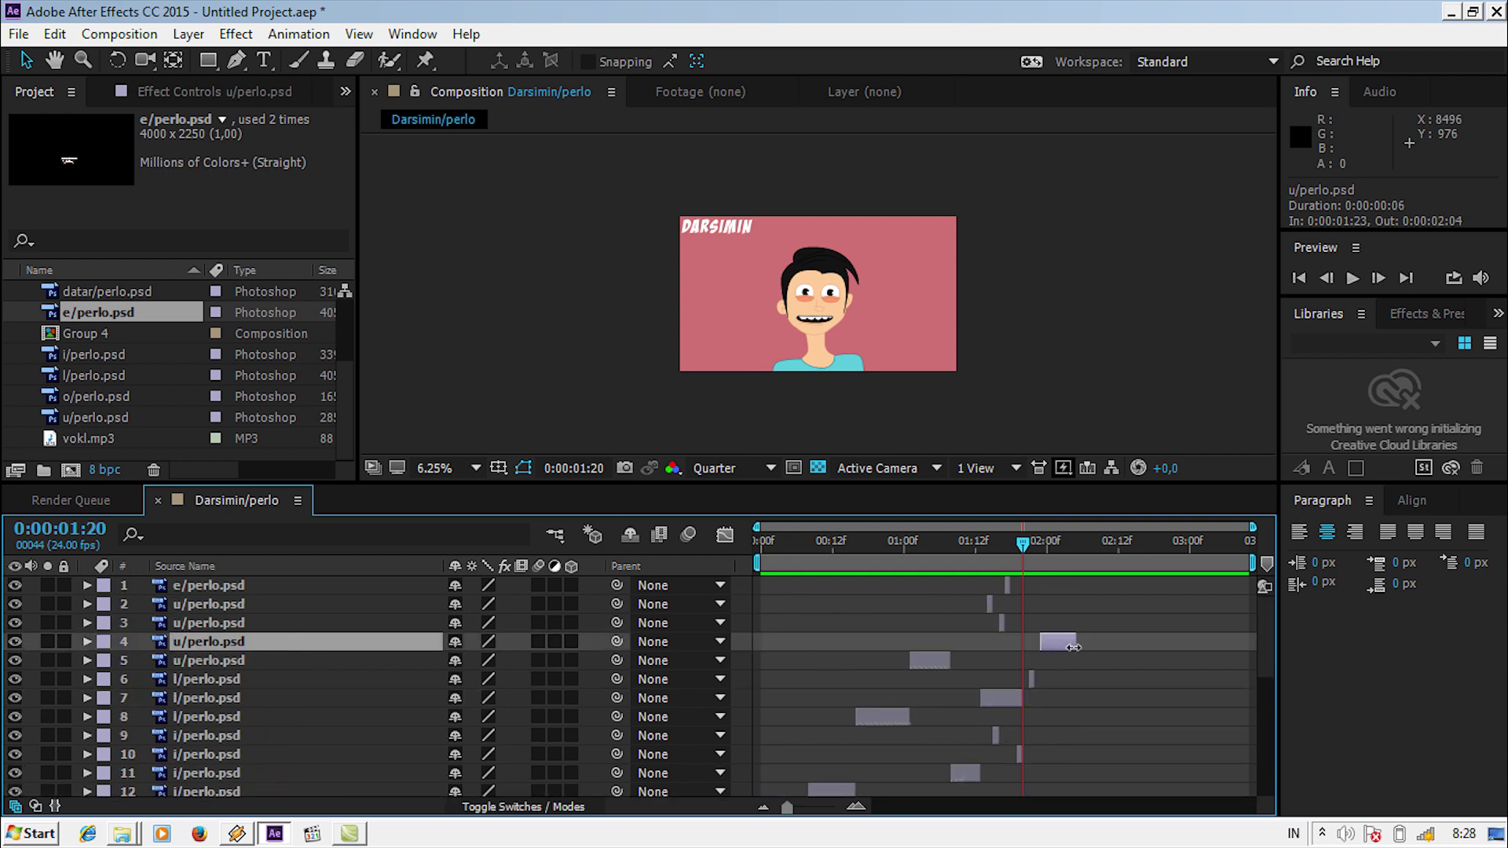
left_click_drag(1056, 641, 1038, 641)
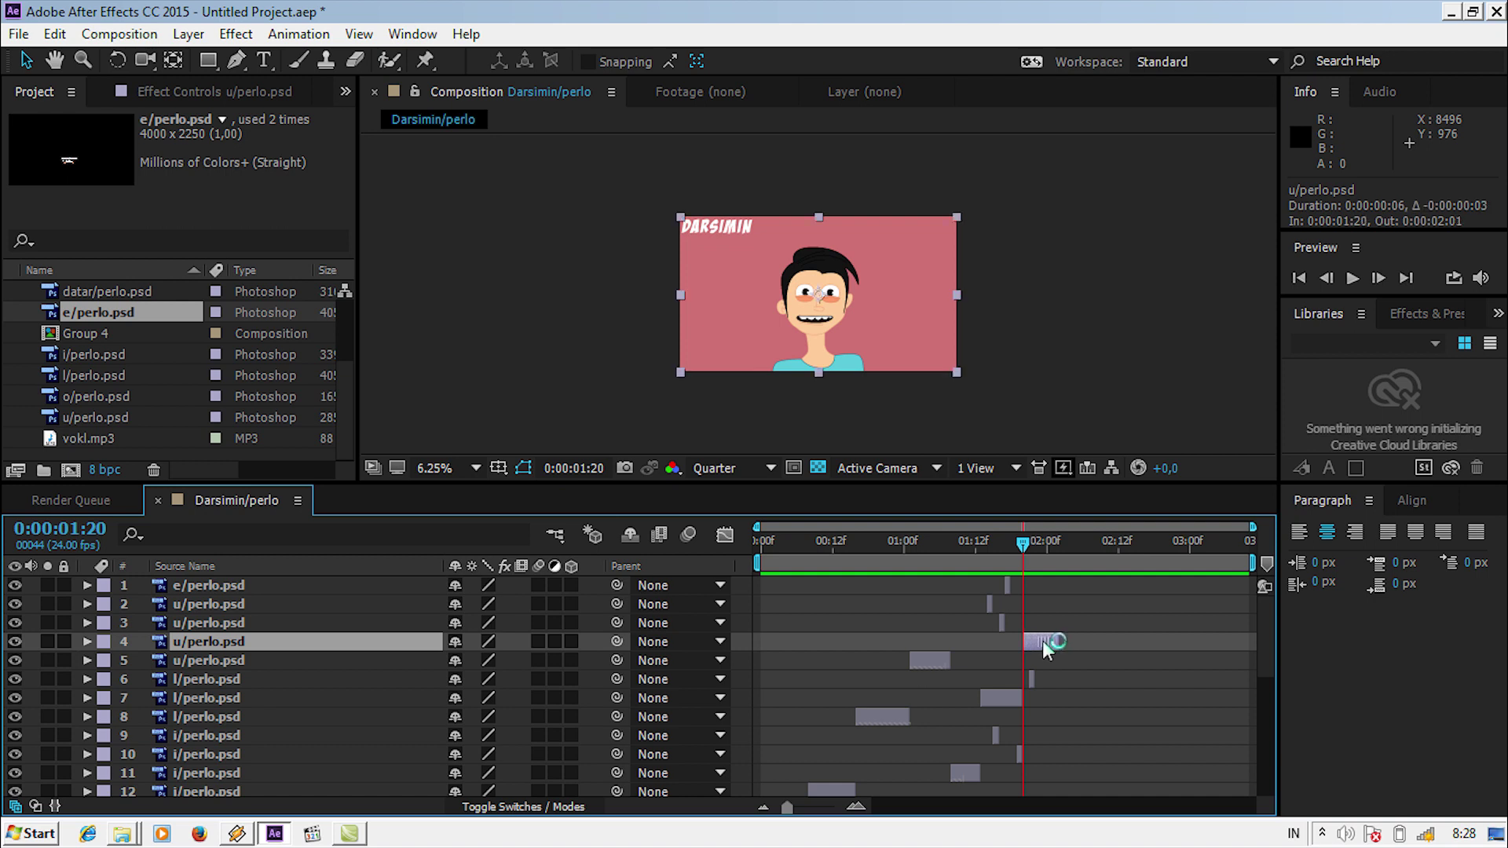
mouse_move(1023, 543)
left_mouse_down()
mouse_move(951, 546)
mouse_move(1058, 557)
left_mouse_up()
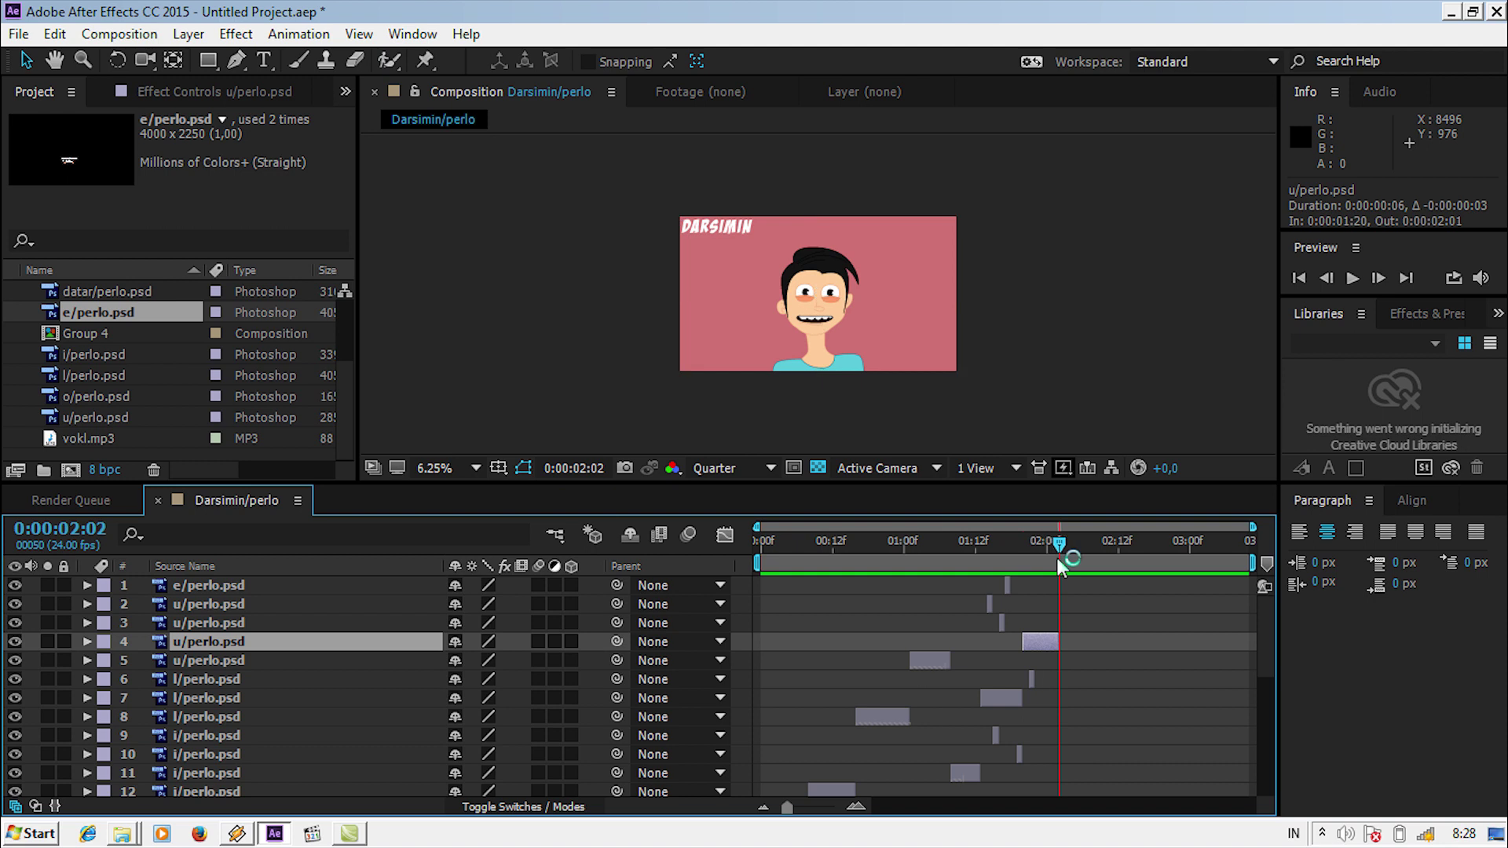
Make layer 9's i mouth run from 02:02 to about 02:10
left_click(287, 680)
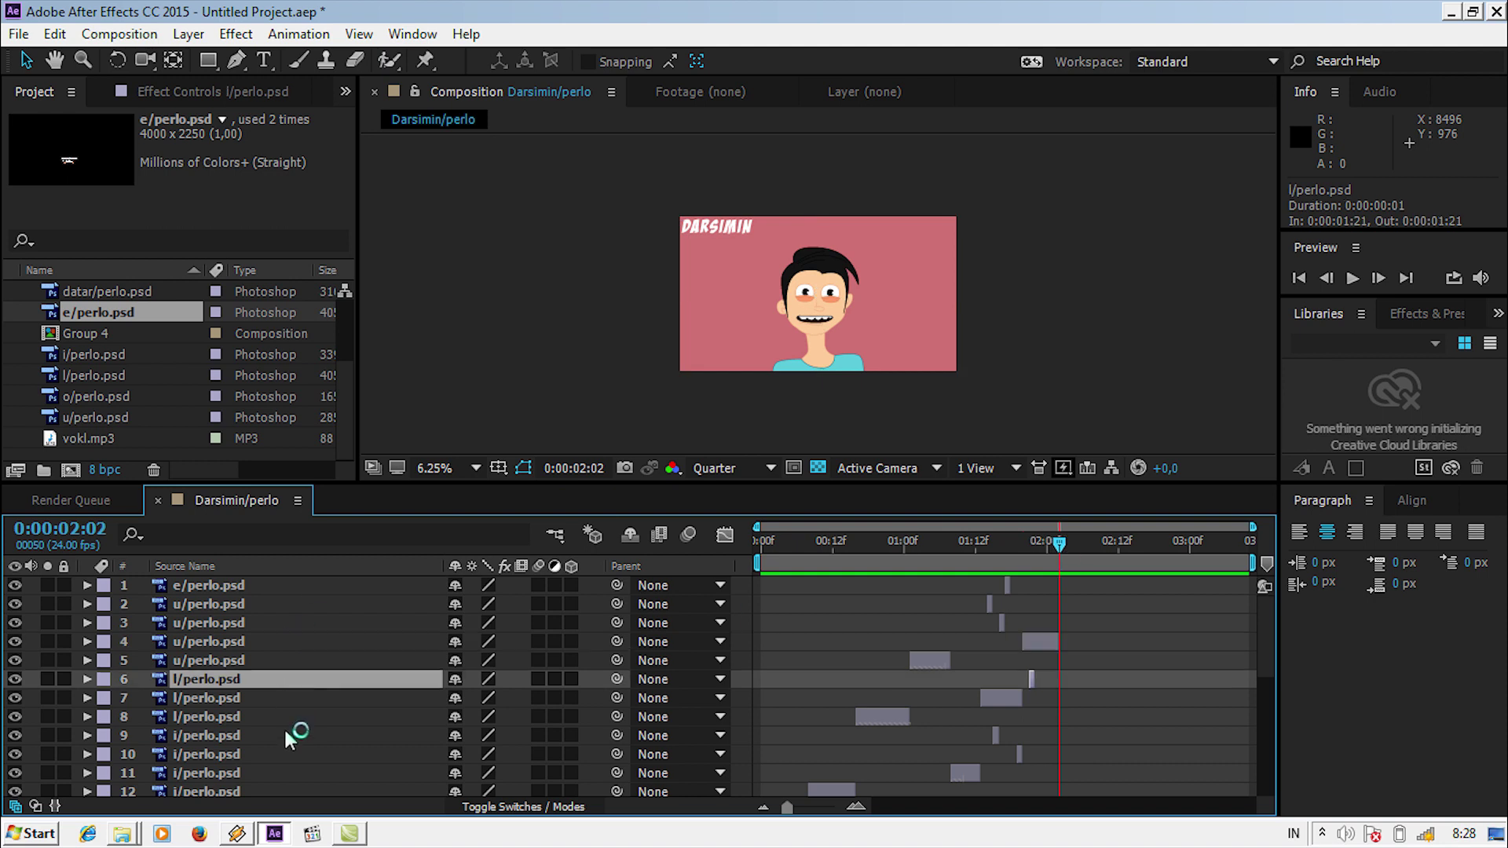
left_click(290, 737)
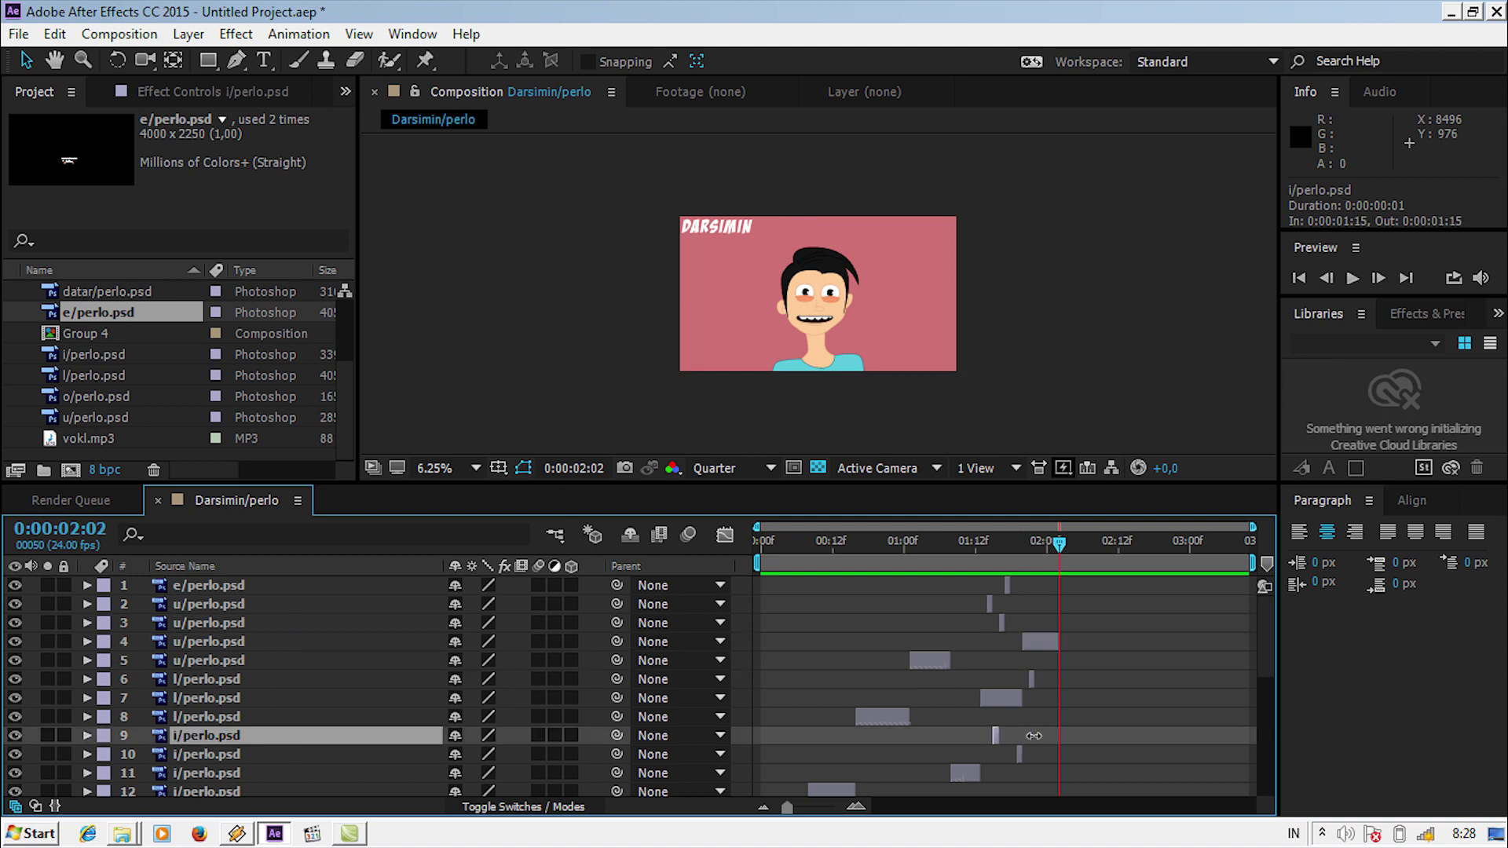
left_click_drag(1033, 736, 1111, 736)
left_click_drag(997, 738, 1092, 738)
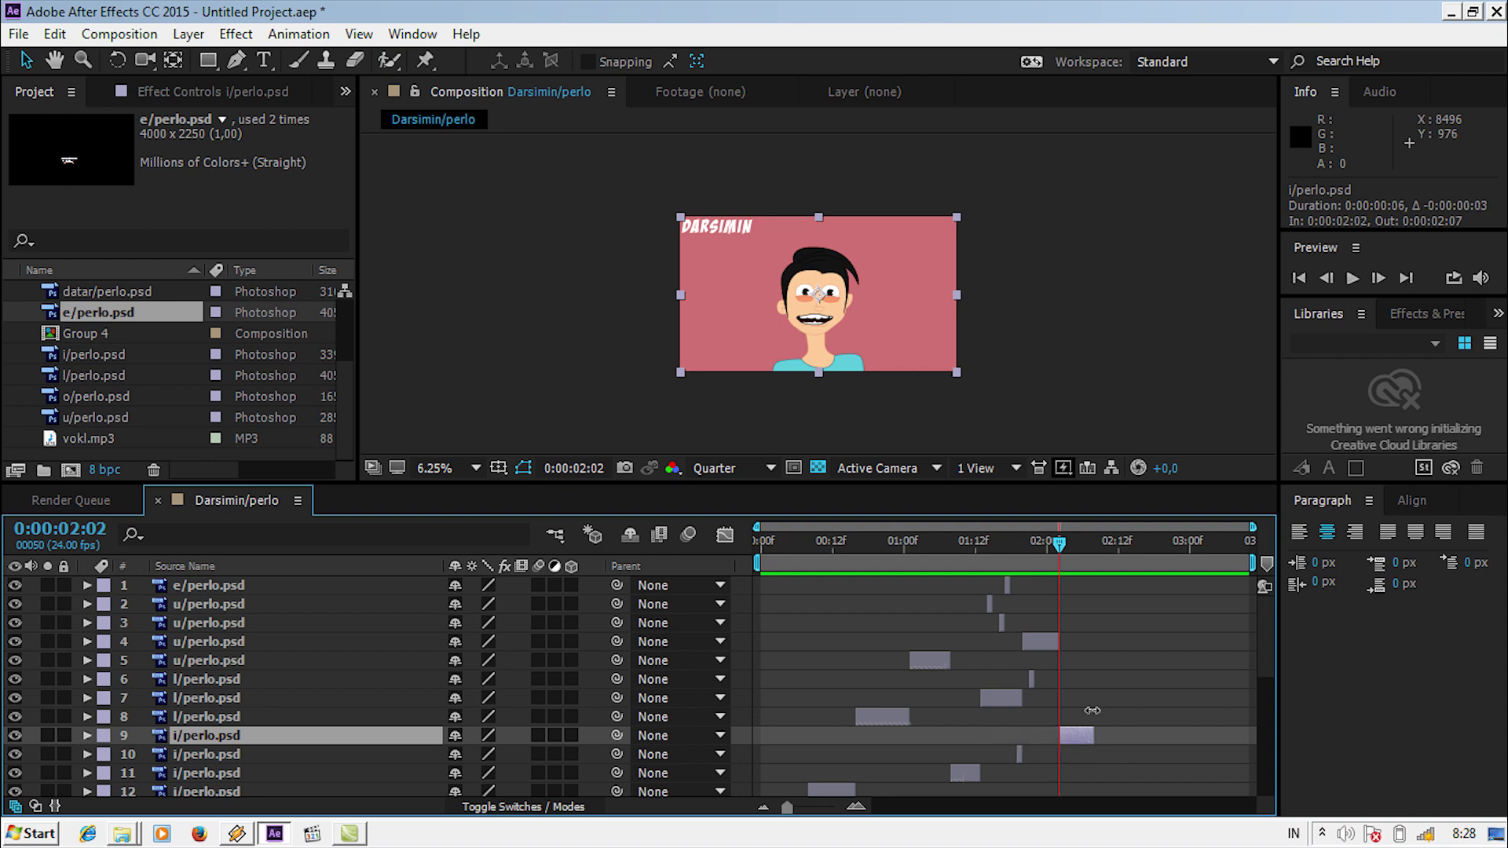
Make layer 2's u mouth span 02:08 to 02:13
left_click(1093, 542)
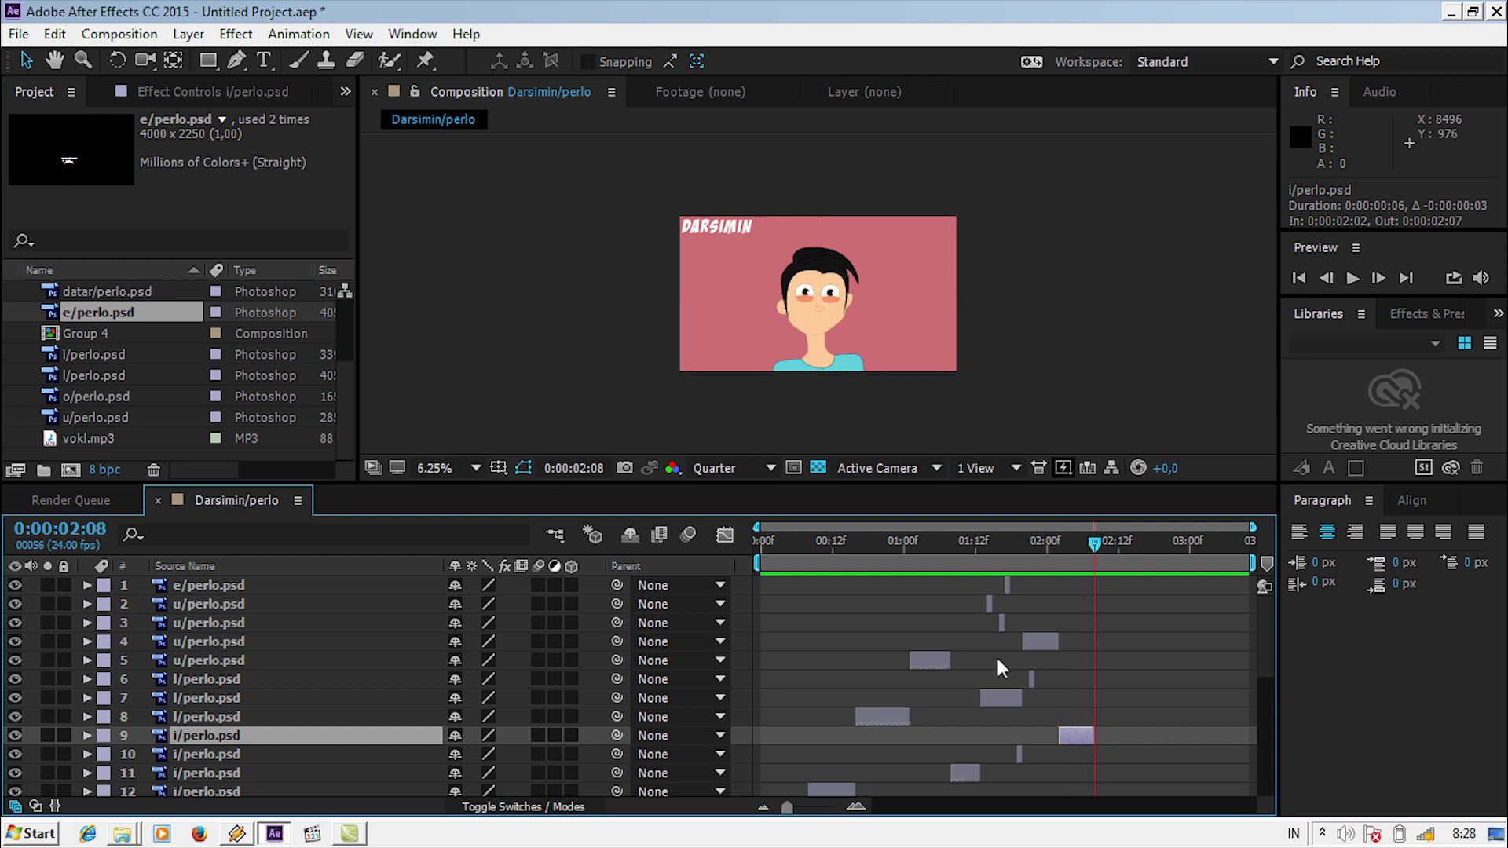
left_click(245, 606)
left_click_drag(990, 605, 1141, 605)
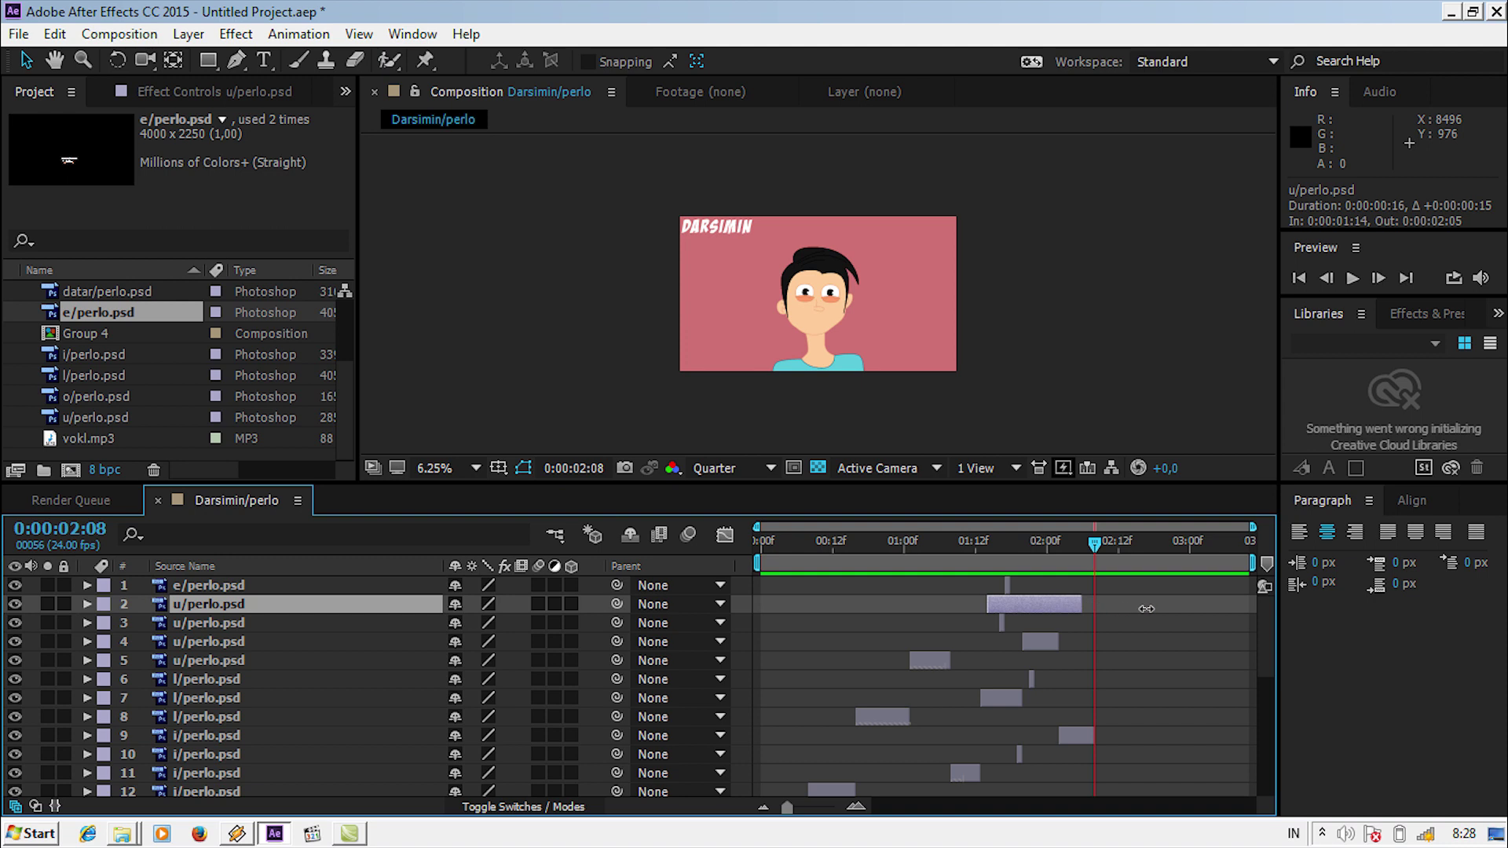
left_click_drag(999, 604, 1133, 607)
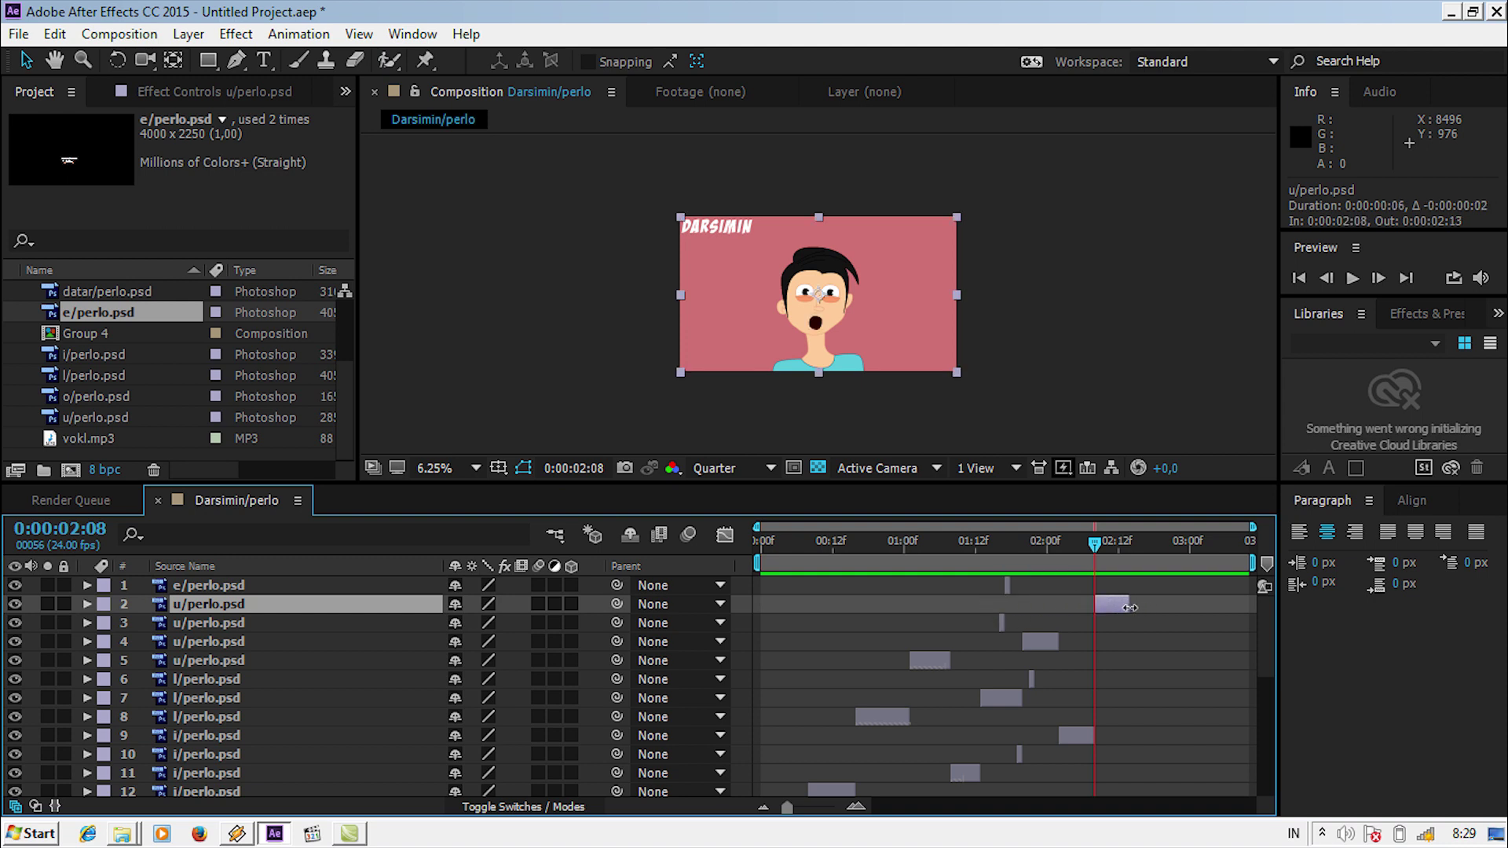
Set the e/perlo.psd mouth layer to hold from 2:14 to 2:20
left_click(1129, 549)
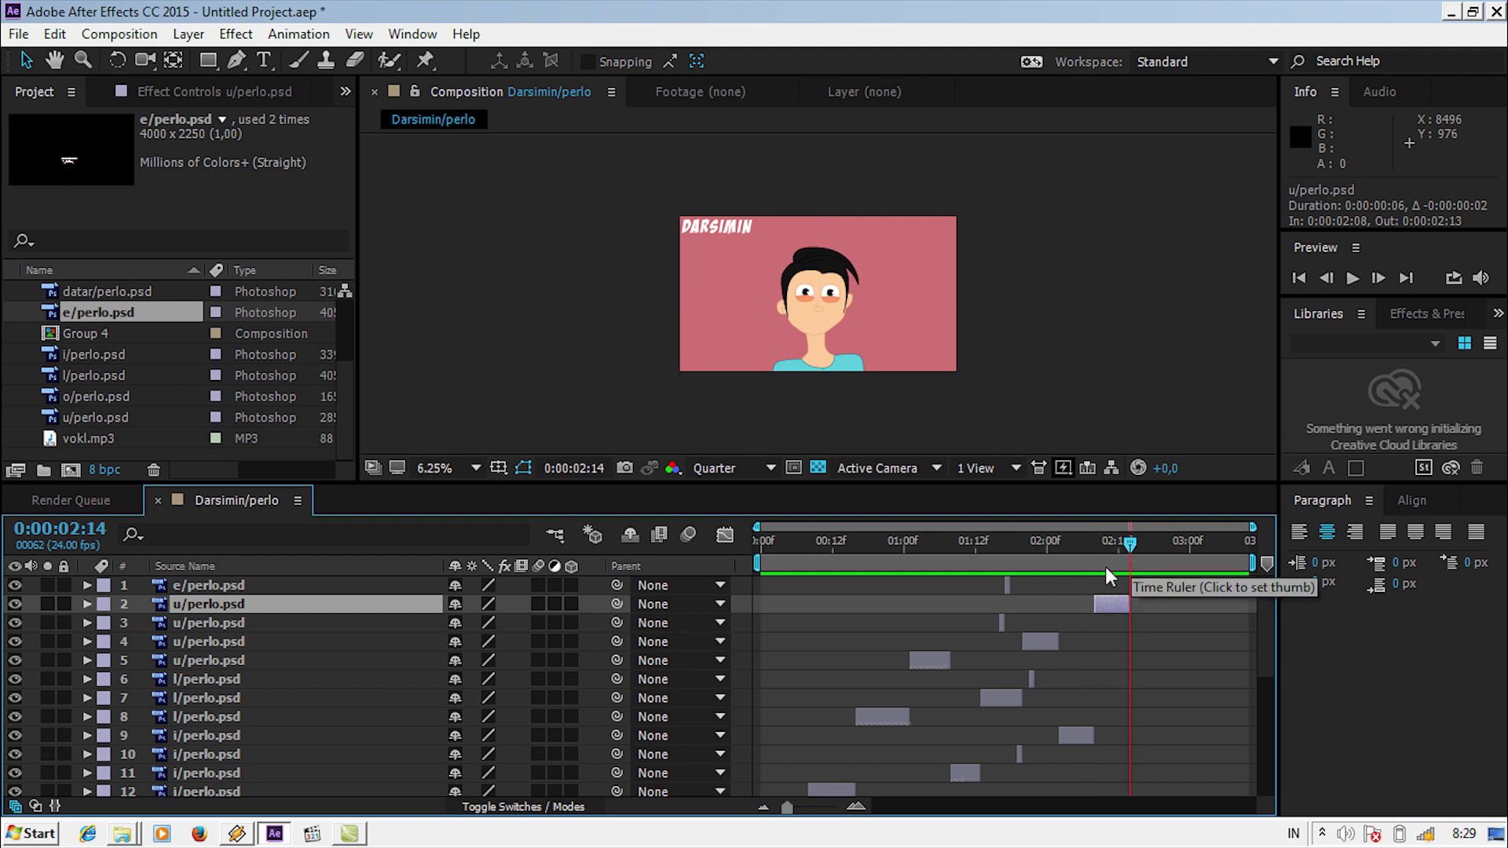
left_click(261, 585)
mouse_move(1007, 586)
left_mouse_down()
mouse_move(1174, 587)
mouse_move(1153, 587)
left_mouse_up()
left_click_drag(1007, 586, 1131, 587)
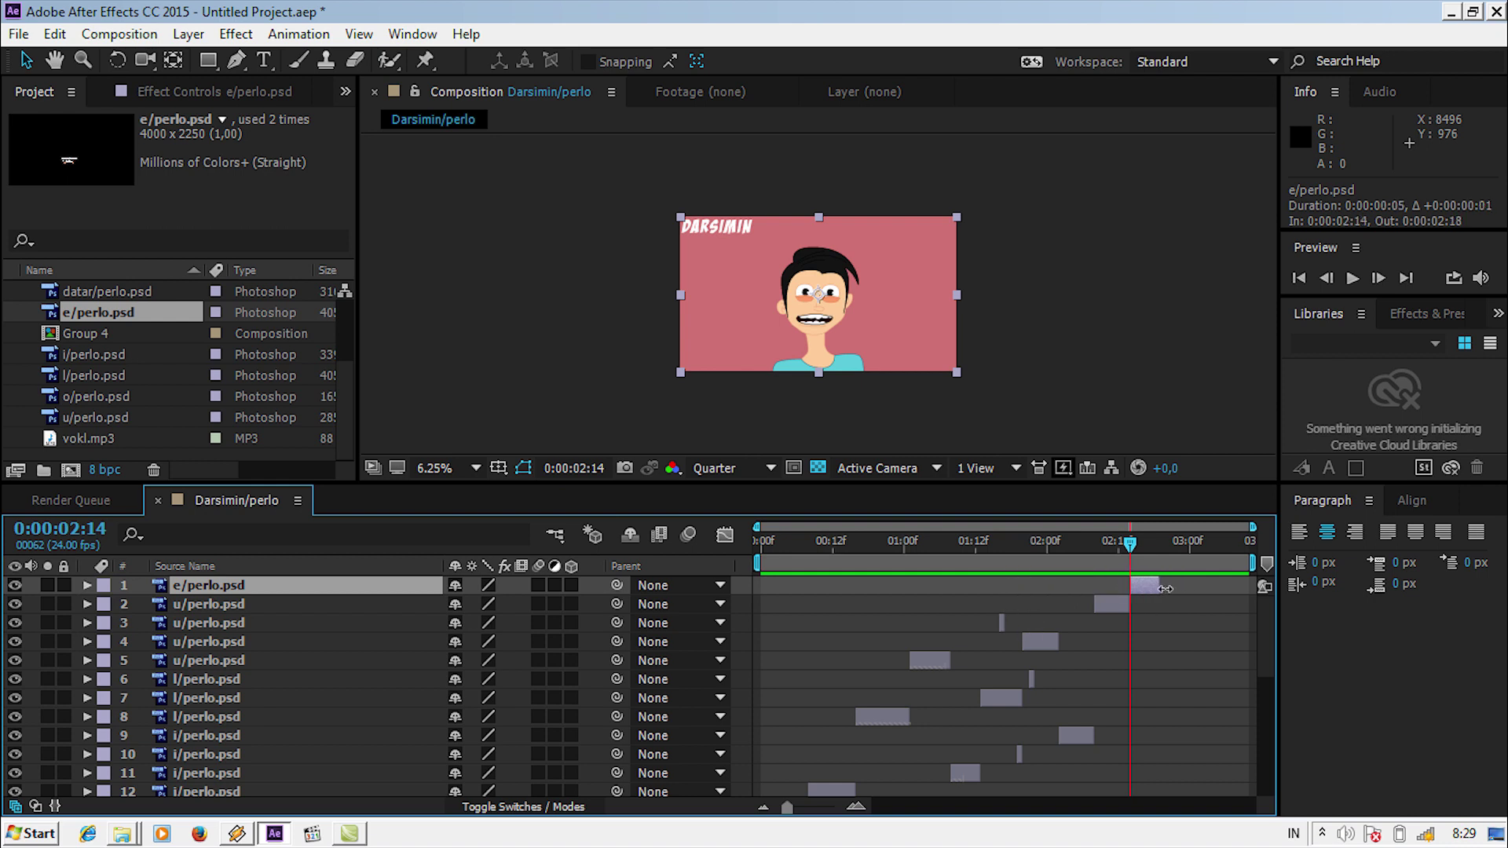
left_click(1170, 543)
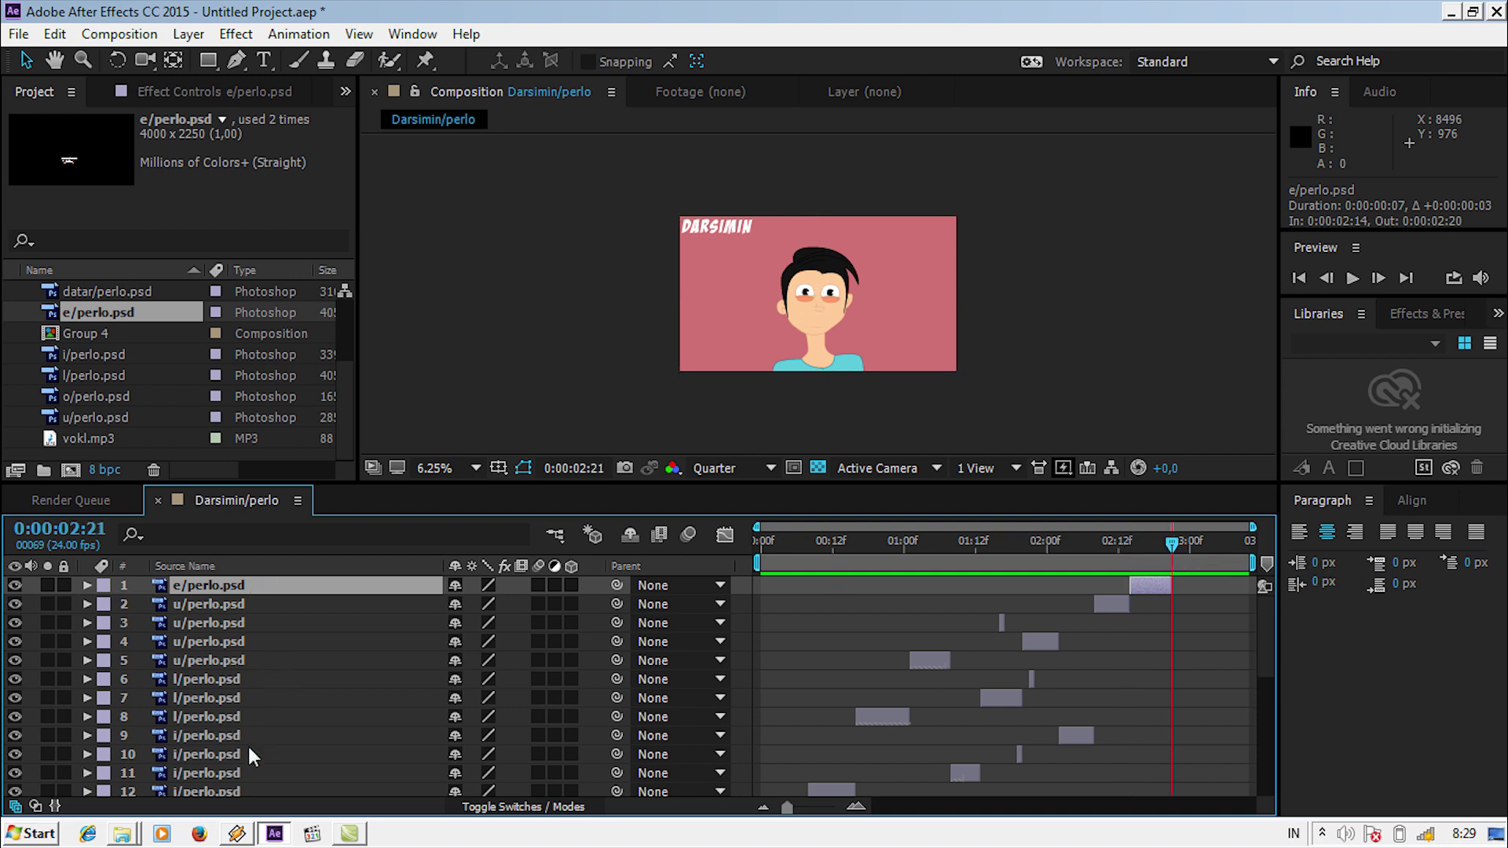
left_click(256, 715)
Trim the a/perlo.psd mouth layer 19 to run from 2:21 to 3:04
key("l")
key("l")
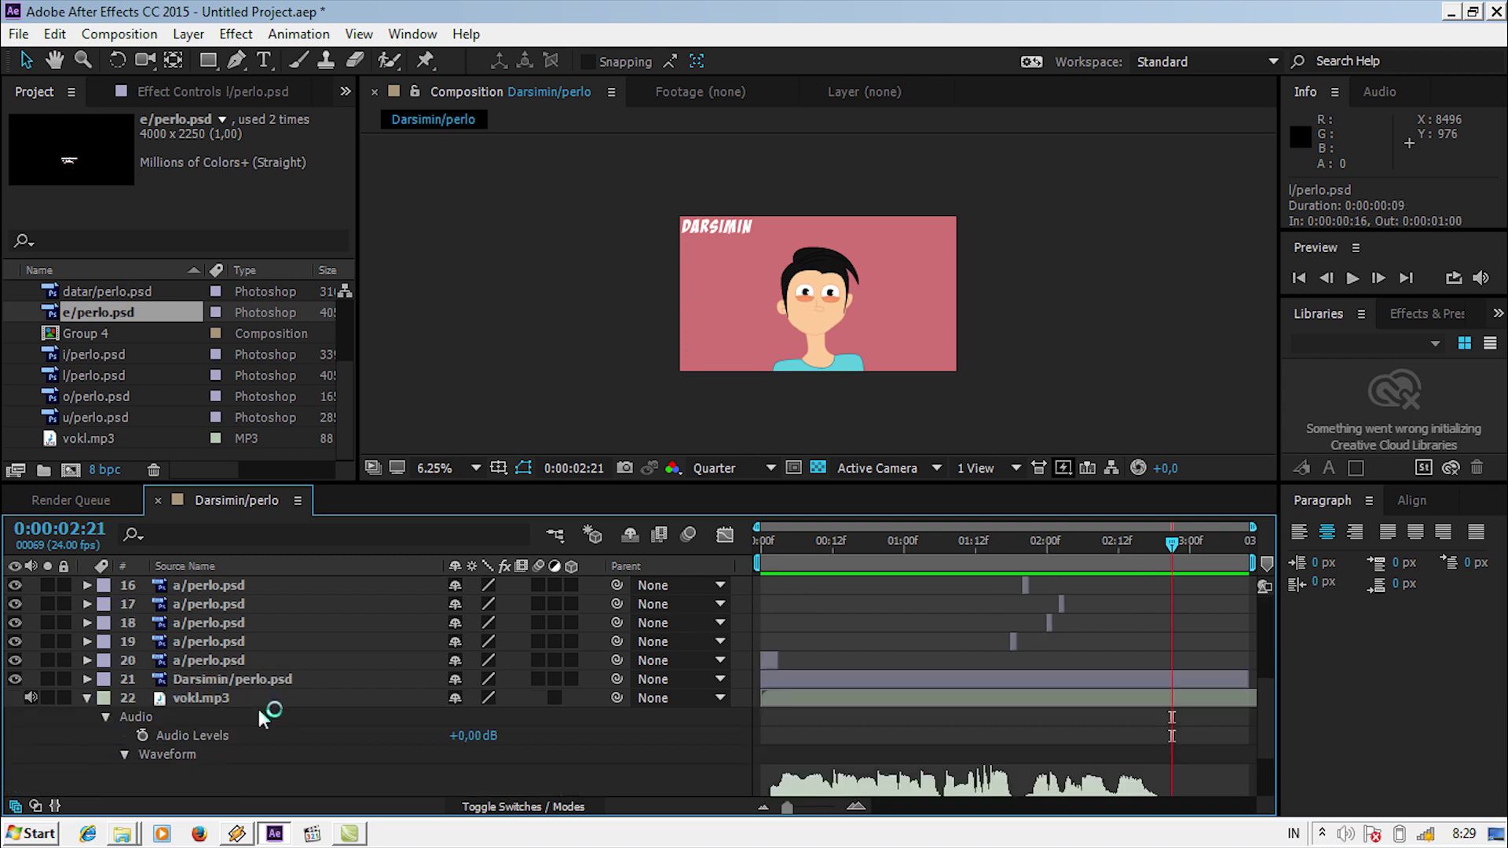
left_click(260, 674)
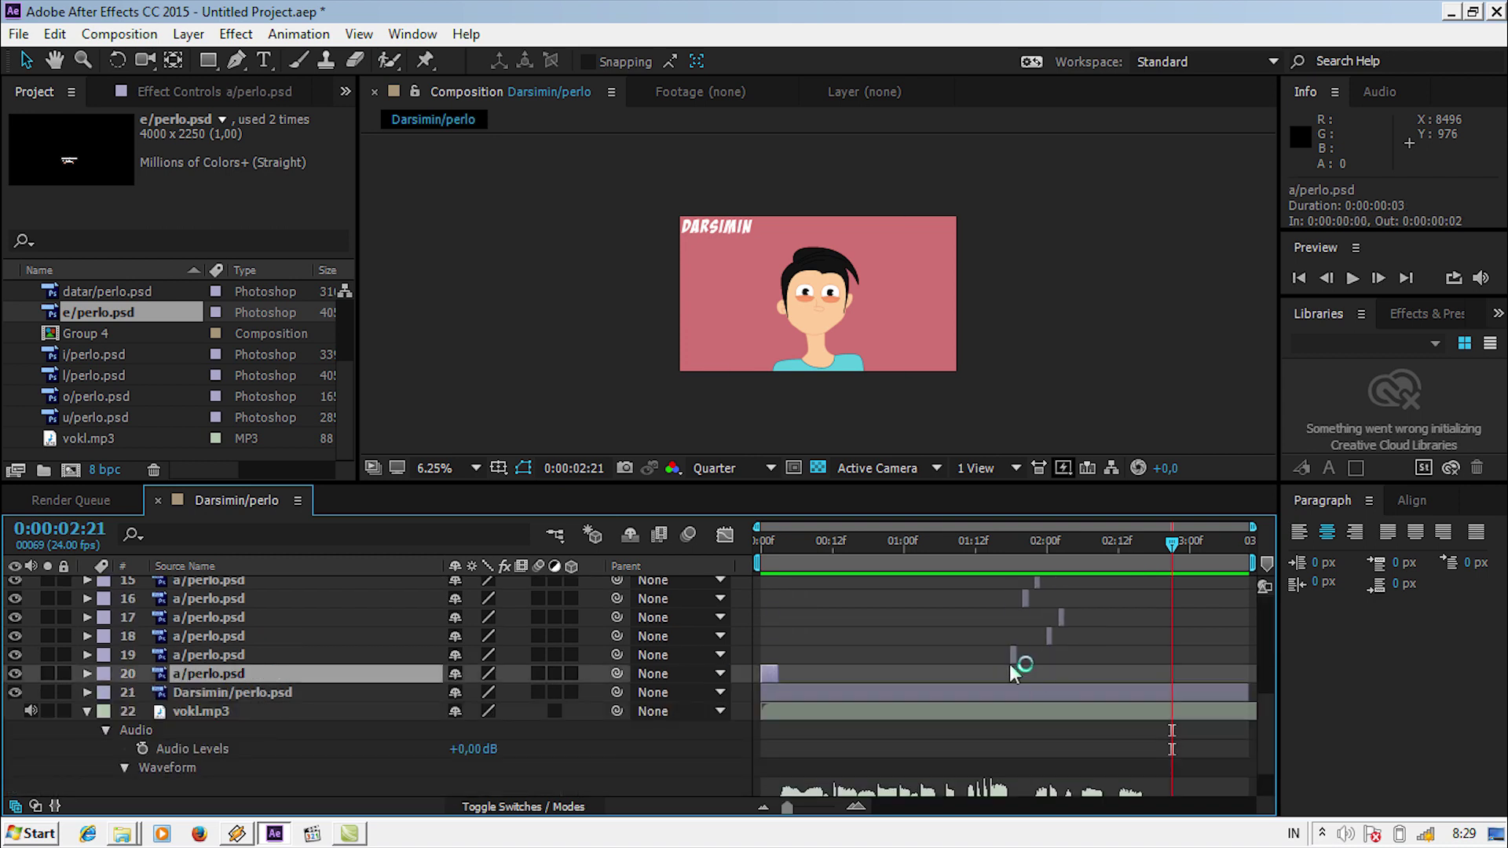
left_click(330, 654)
left_click_drag(1021, 658, 1225, 653)
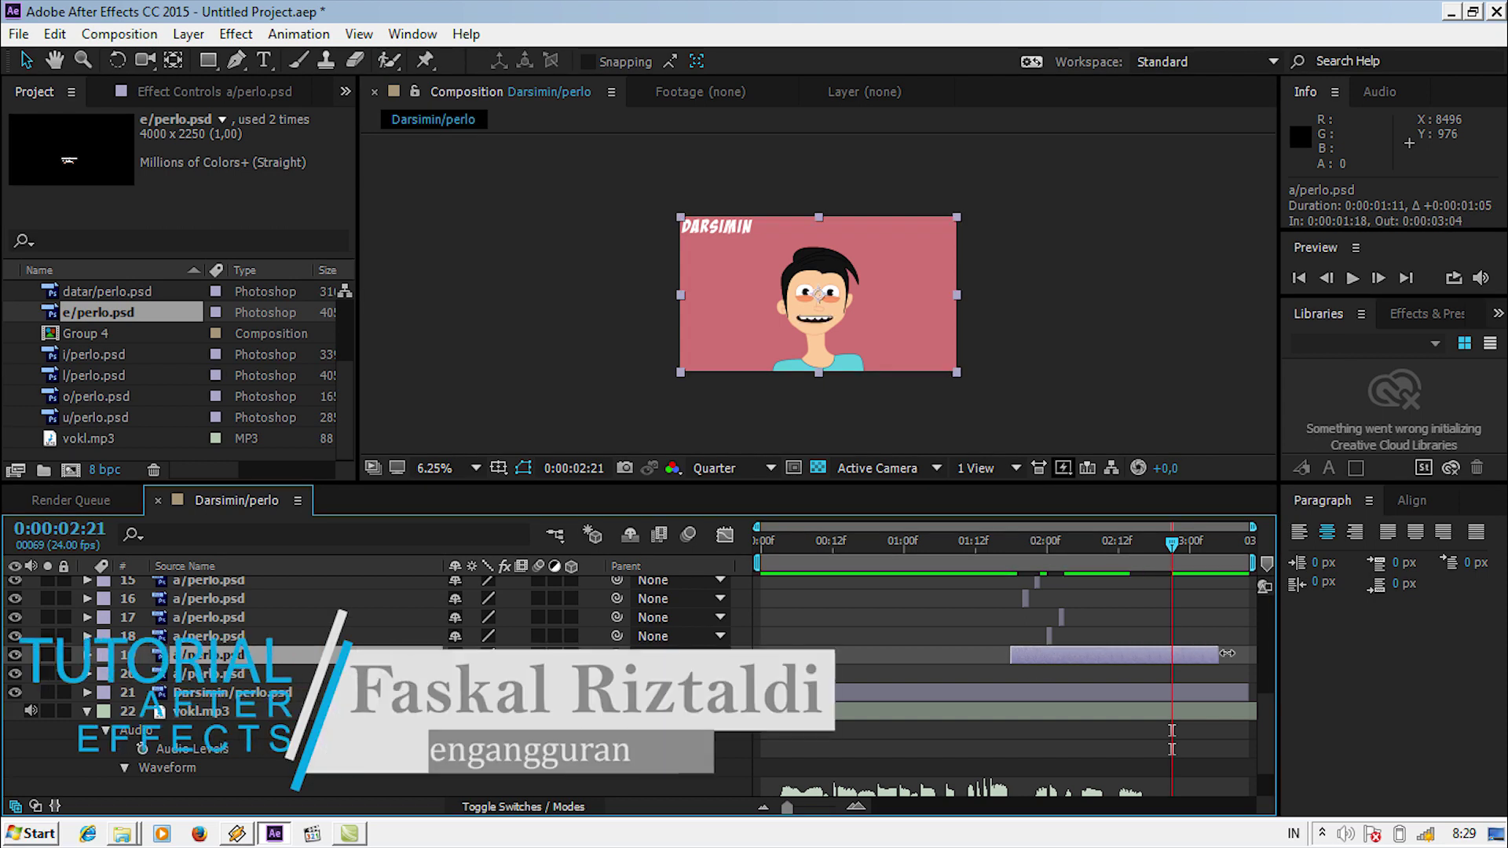
left_click_drag(1005, 656, 1166, 655)
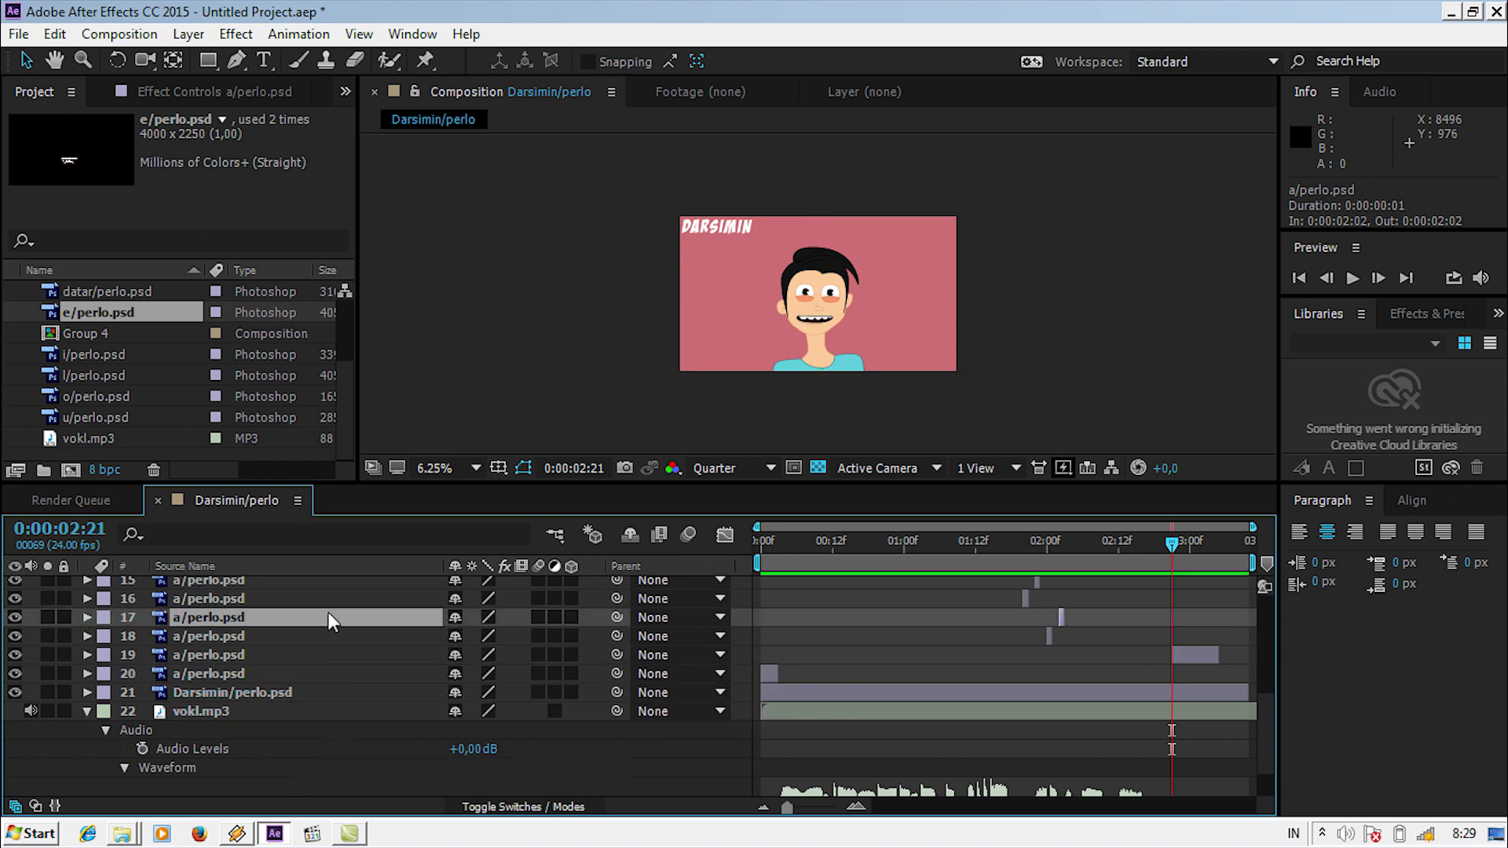
Stretch layer 13's l/perlo.psd mouth, slide it to the timeline start, and return the playhead to 0
scroll(328, 611, "up", 3)
left_click(266, 618)
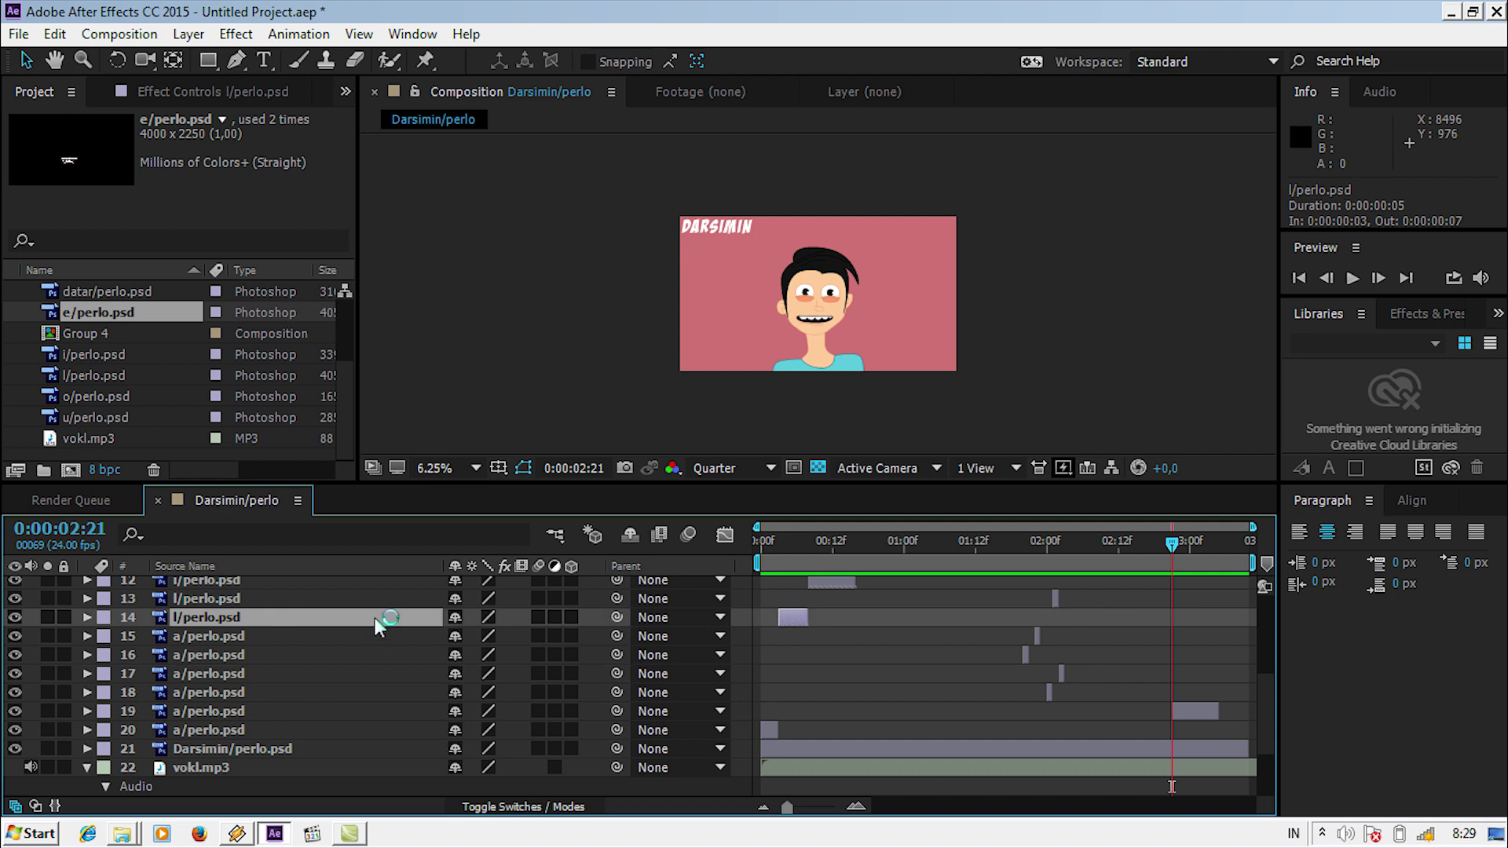
left_click(289, 600)
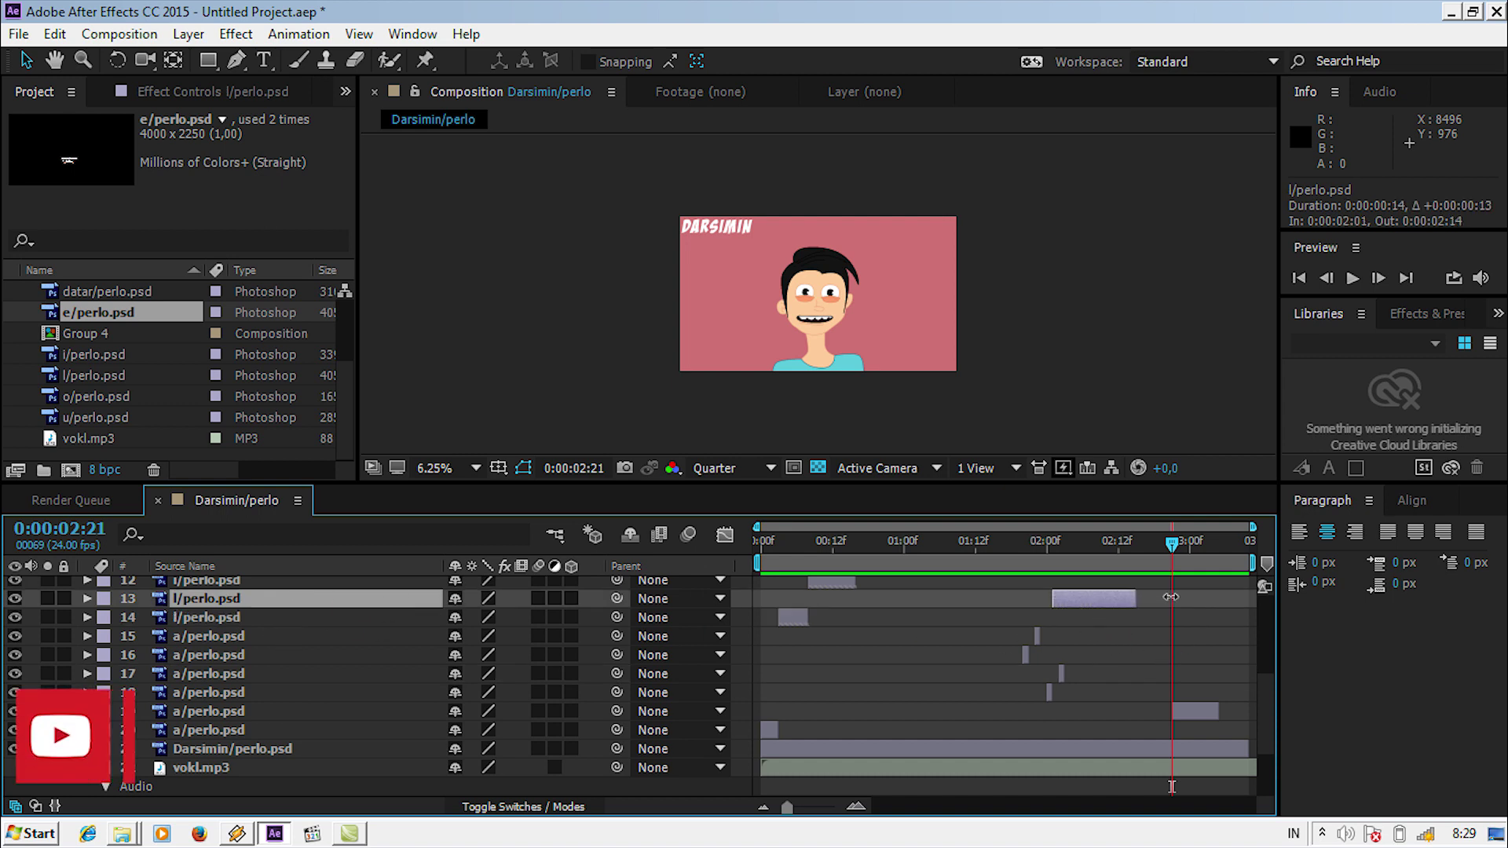
left_click_drag(1060, 598, 1218, 597)
left_click(1213, 543)
left_click_drag(1214, 543, 1220, 544)
left_click_drag(1175, 601, 807, 808)
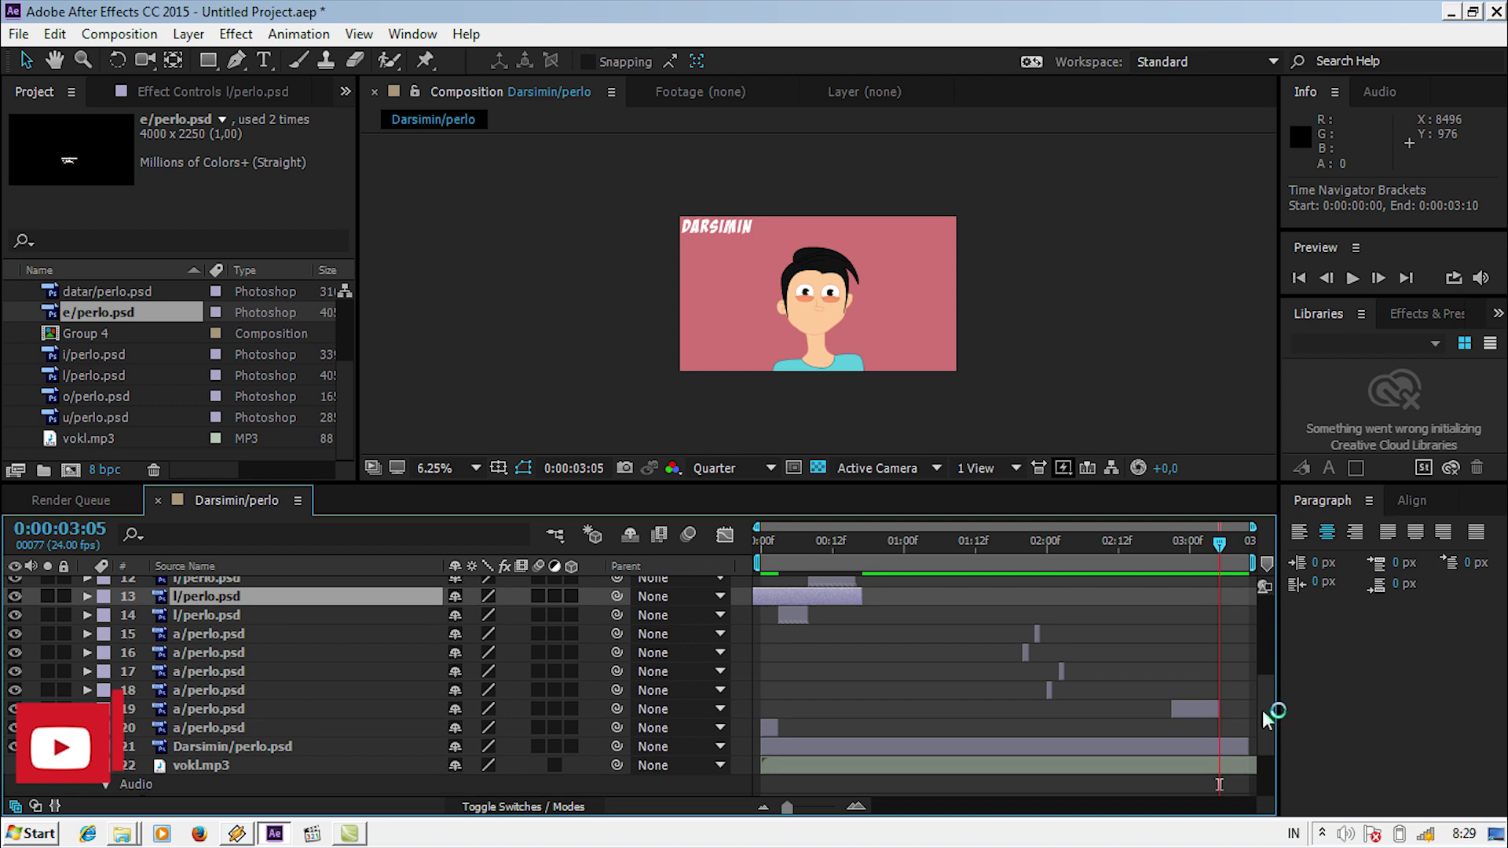
left_click_drag(1263, 711, 1249, 773)
left_click_drag(1262, 719, 1276, 595)
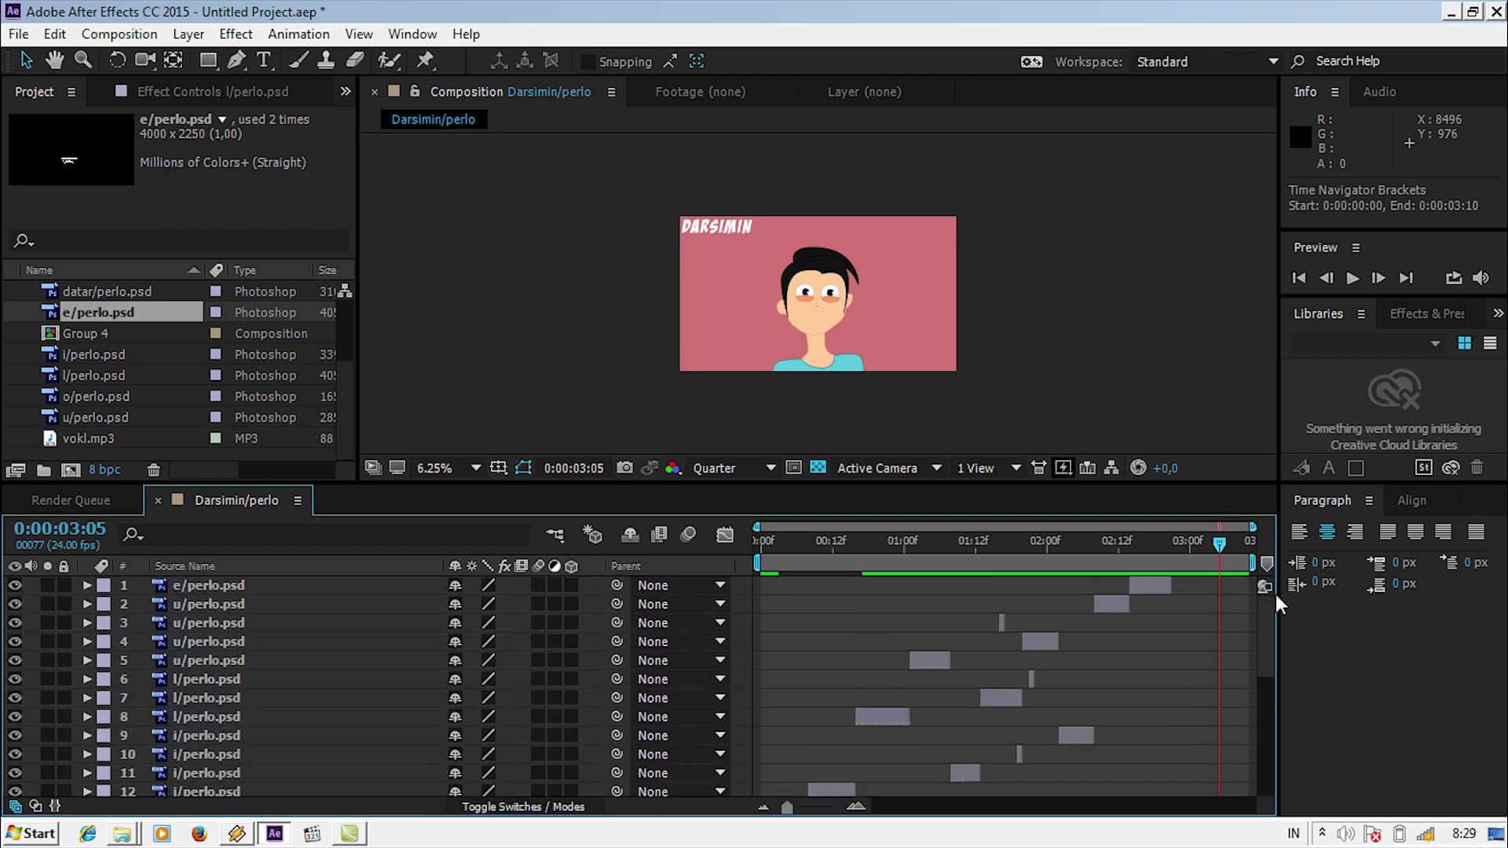
left_click_drag(1197, 545, 761, 542)
Play and stop the lip-sync preview, then hide the l/perlo.psd layer 13
left_click(1352, 278)
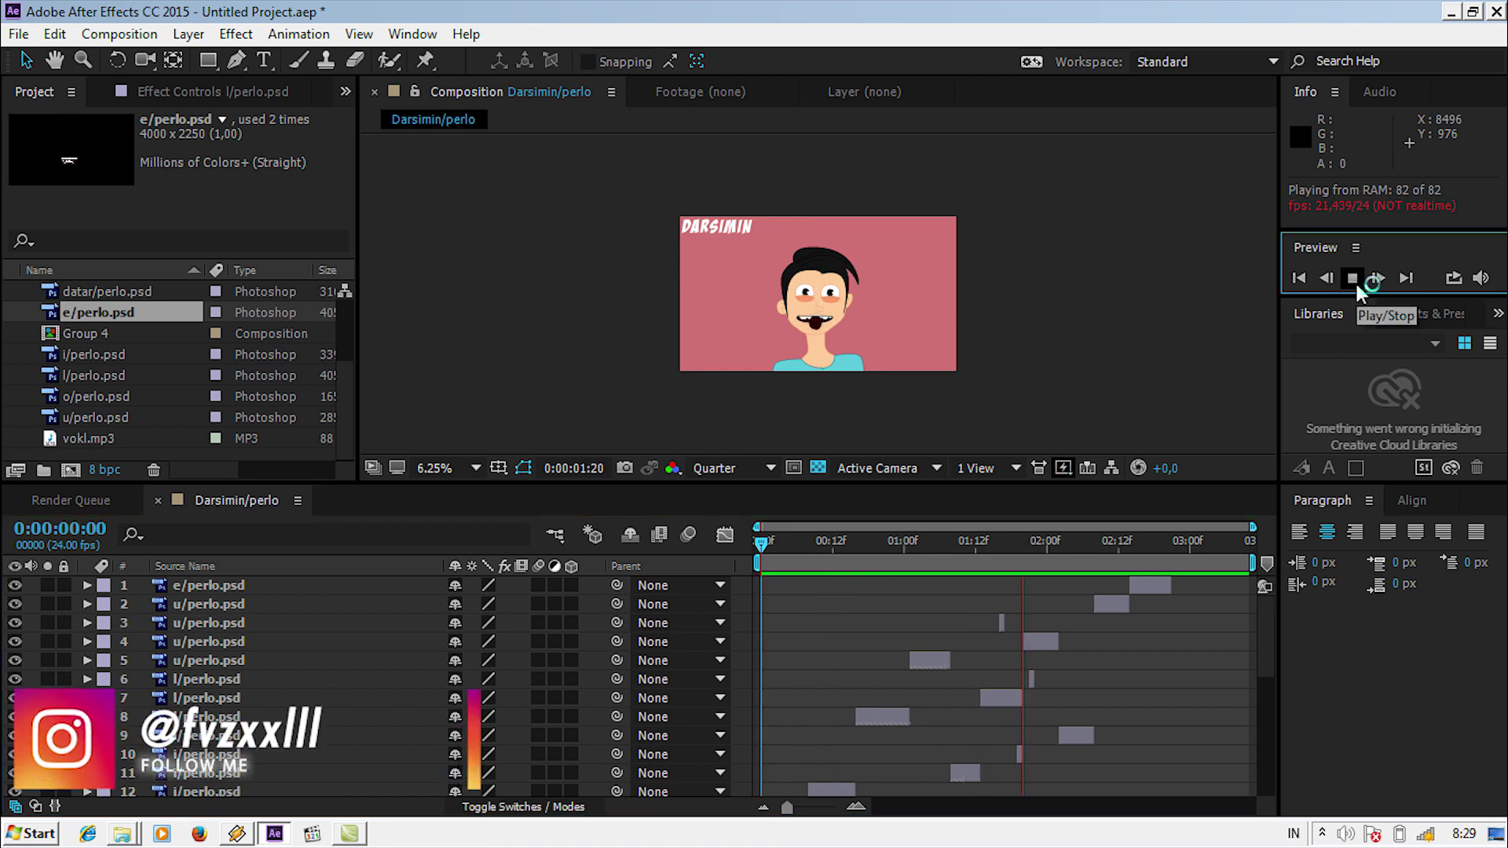
left_click(1355, 280)
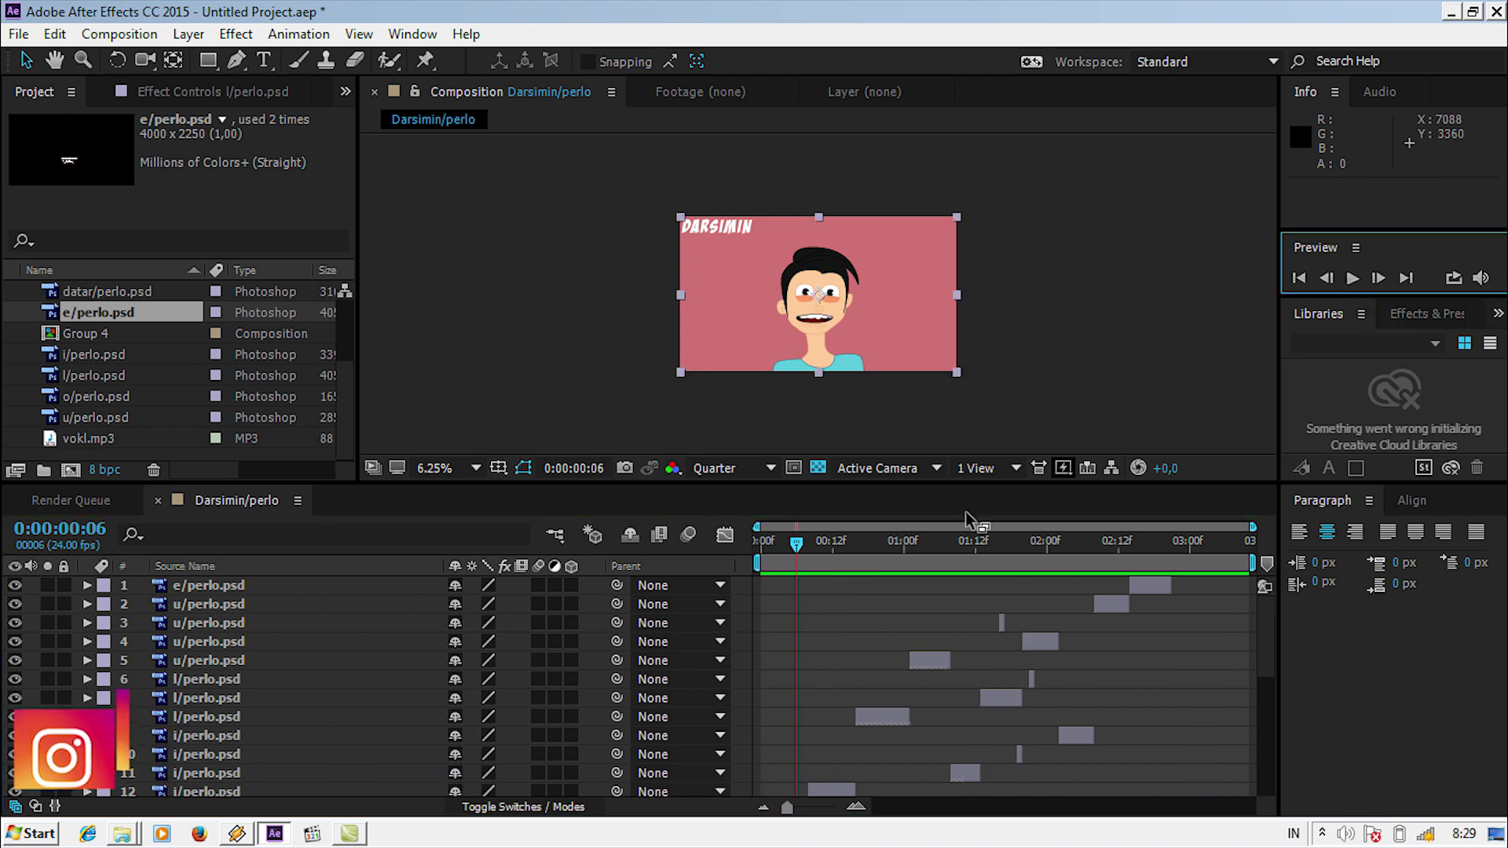
key("KP_1")
key("KP_3")
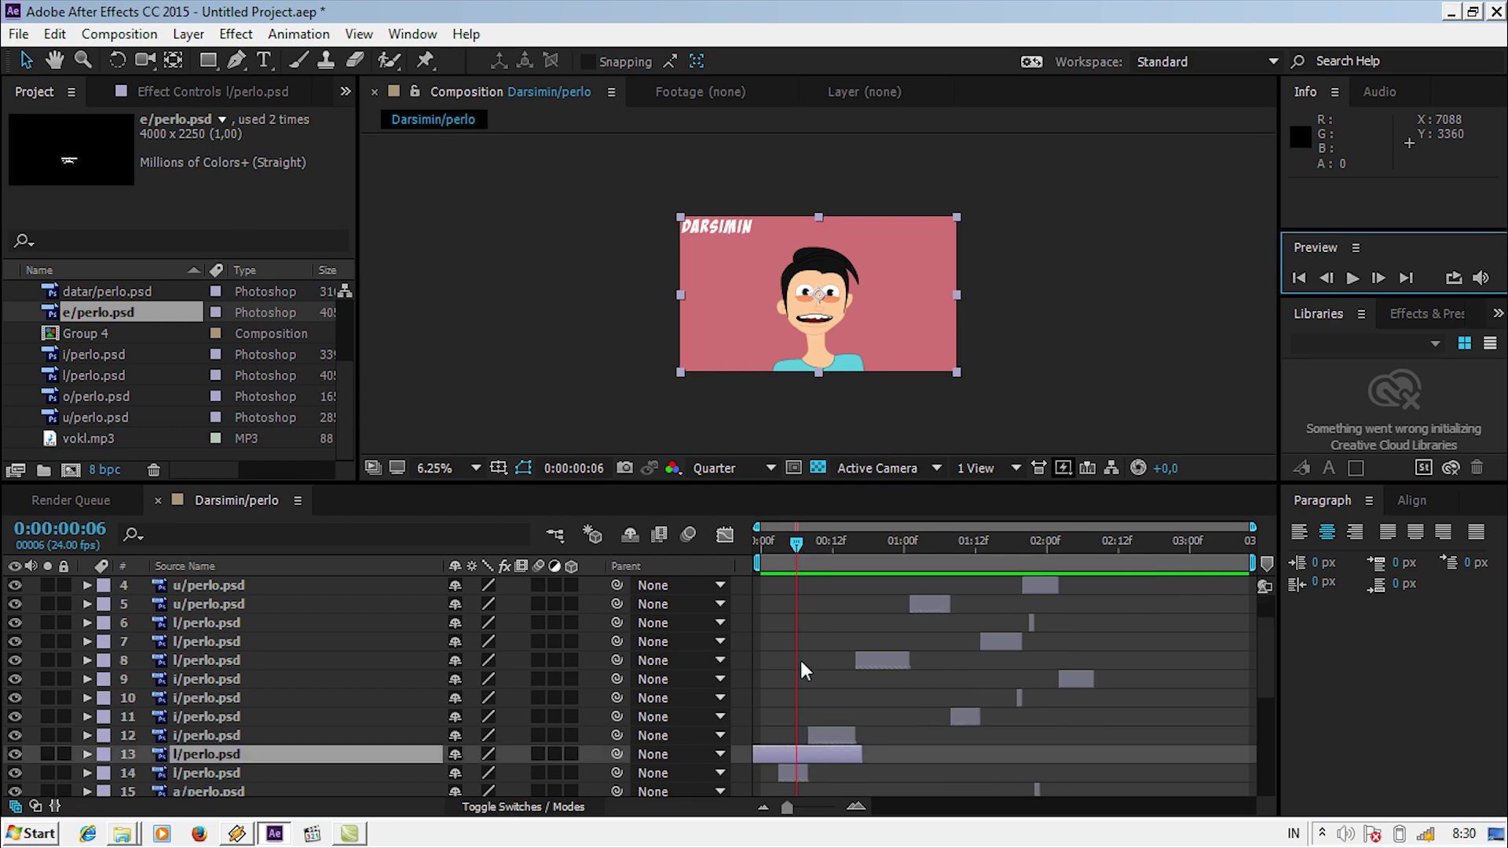
scroll(803, 669, "down", 2)
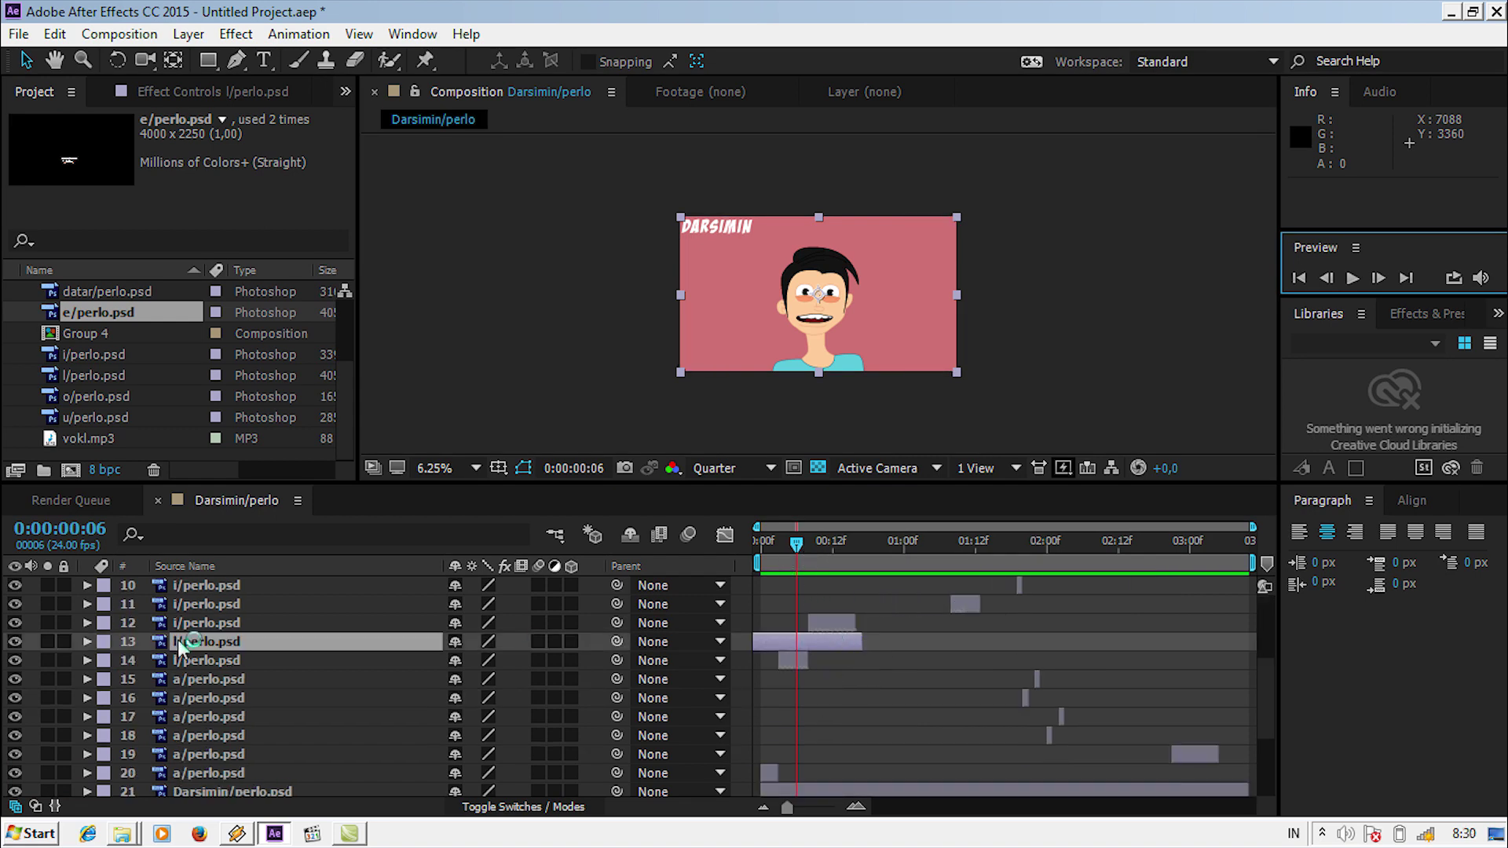
left_click(15, 642)
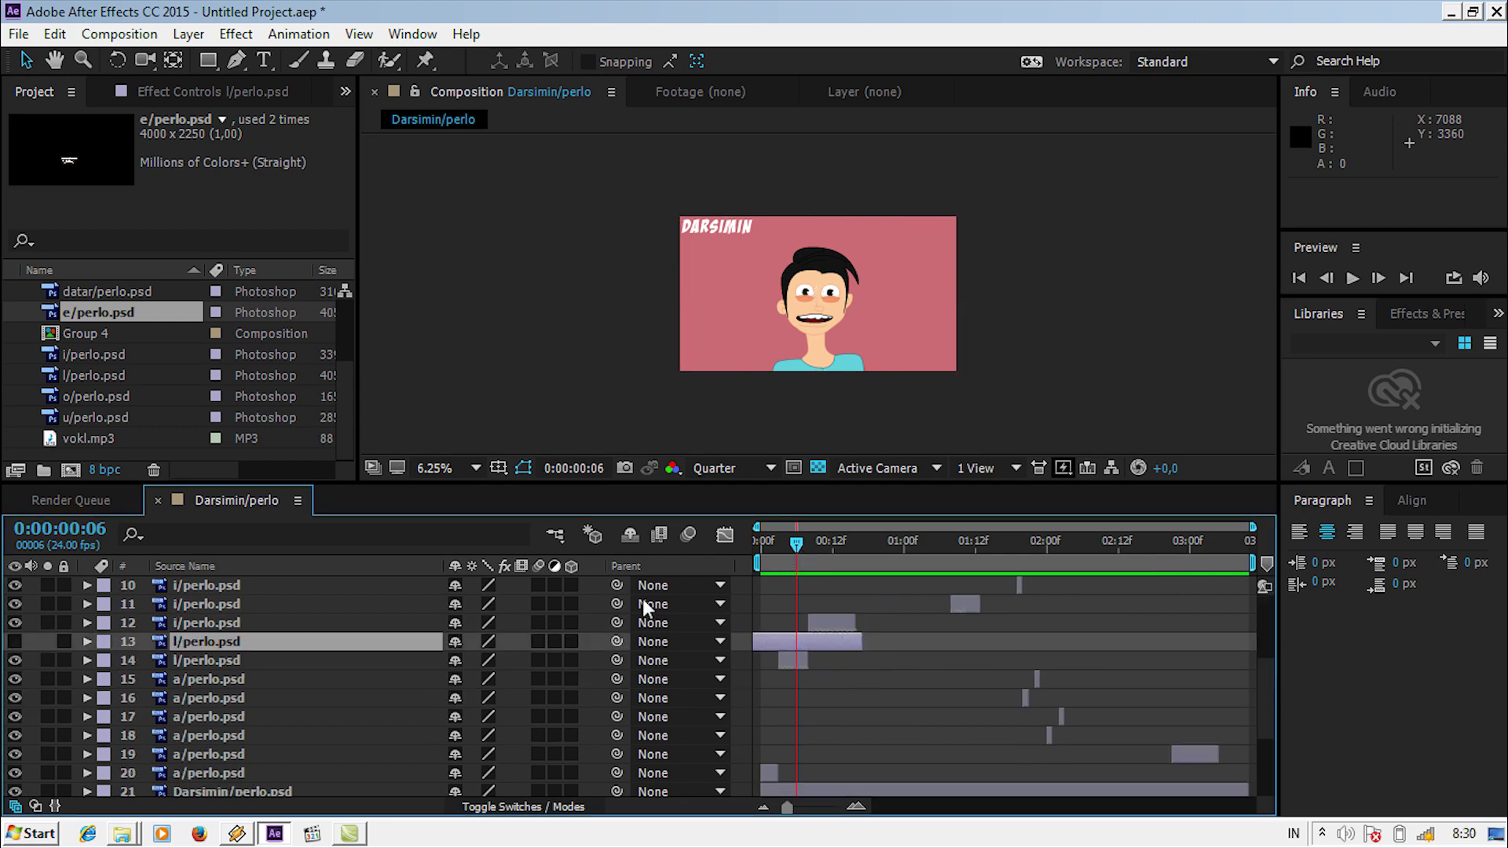
Scrub the opening to 0:00:01:20 and select the i mouth layer 10
left_click(803, 540)
left_click_drag(803, 541, 903, 541)
key("l")
key("l")
left_click(1022, 544)
scroll(1045, 605, "up", 1)
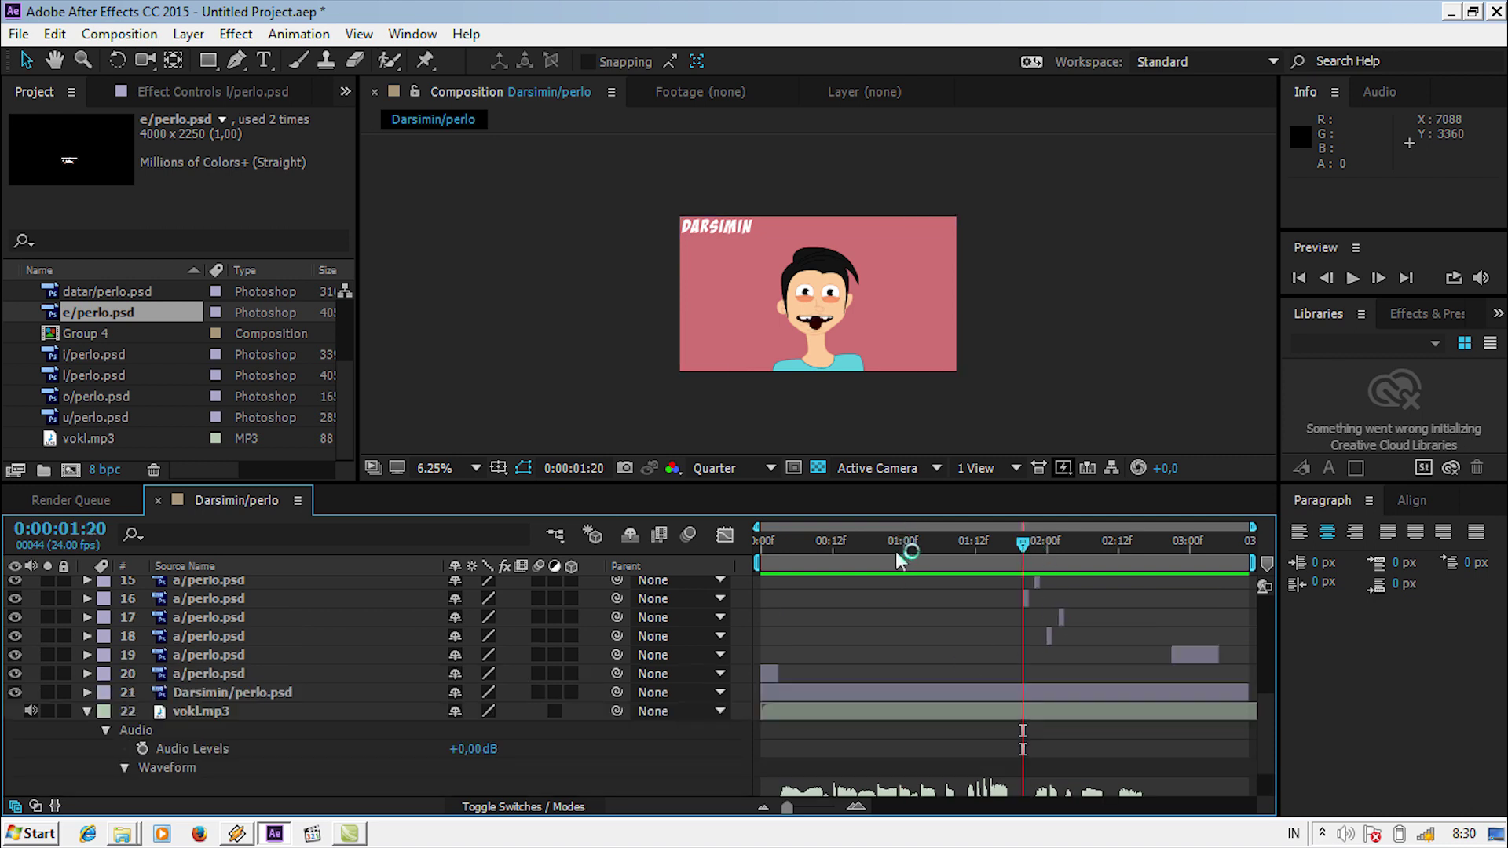
scroll(270, 652, "up", 2)
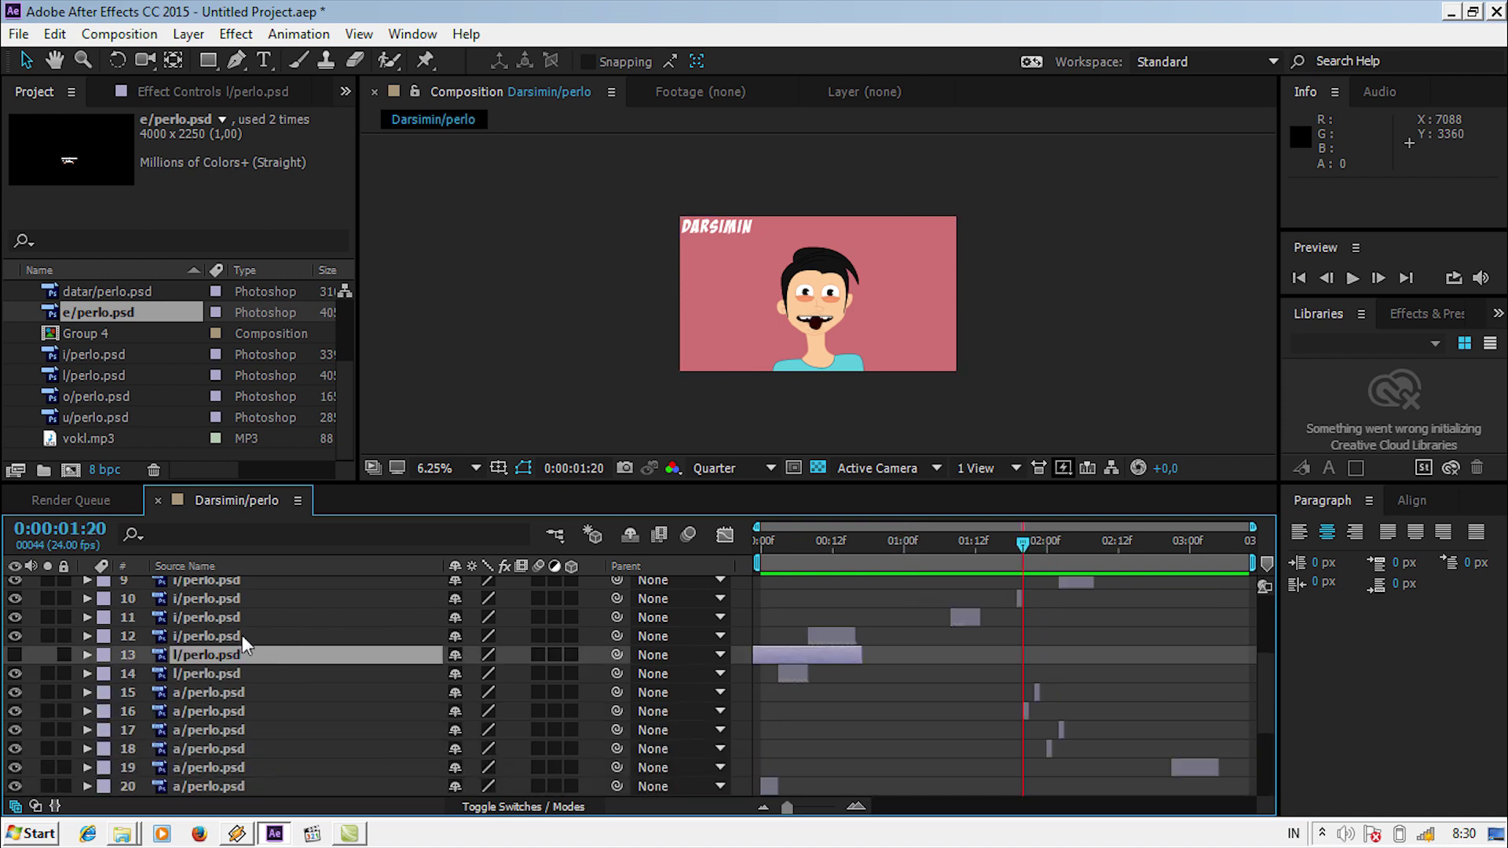
left_click(243, 635)
left_click(279, 603)
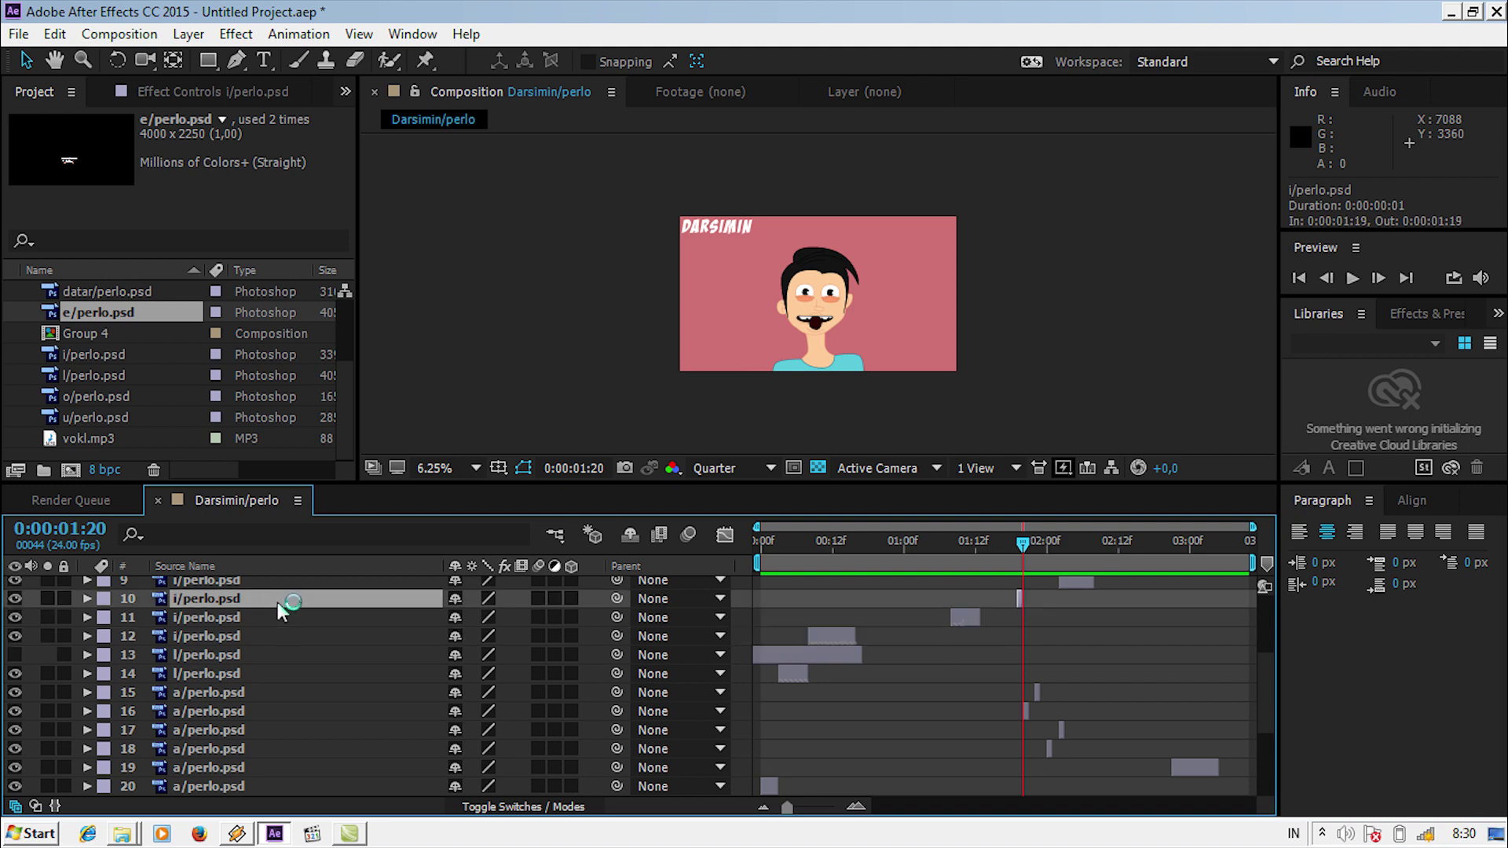
Zoom the timeline in and extend layer 10's i mouth to end at 2:00
left_click(856, 805)
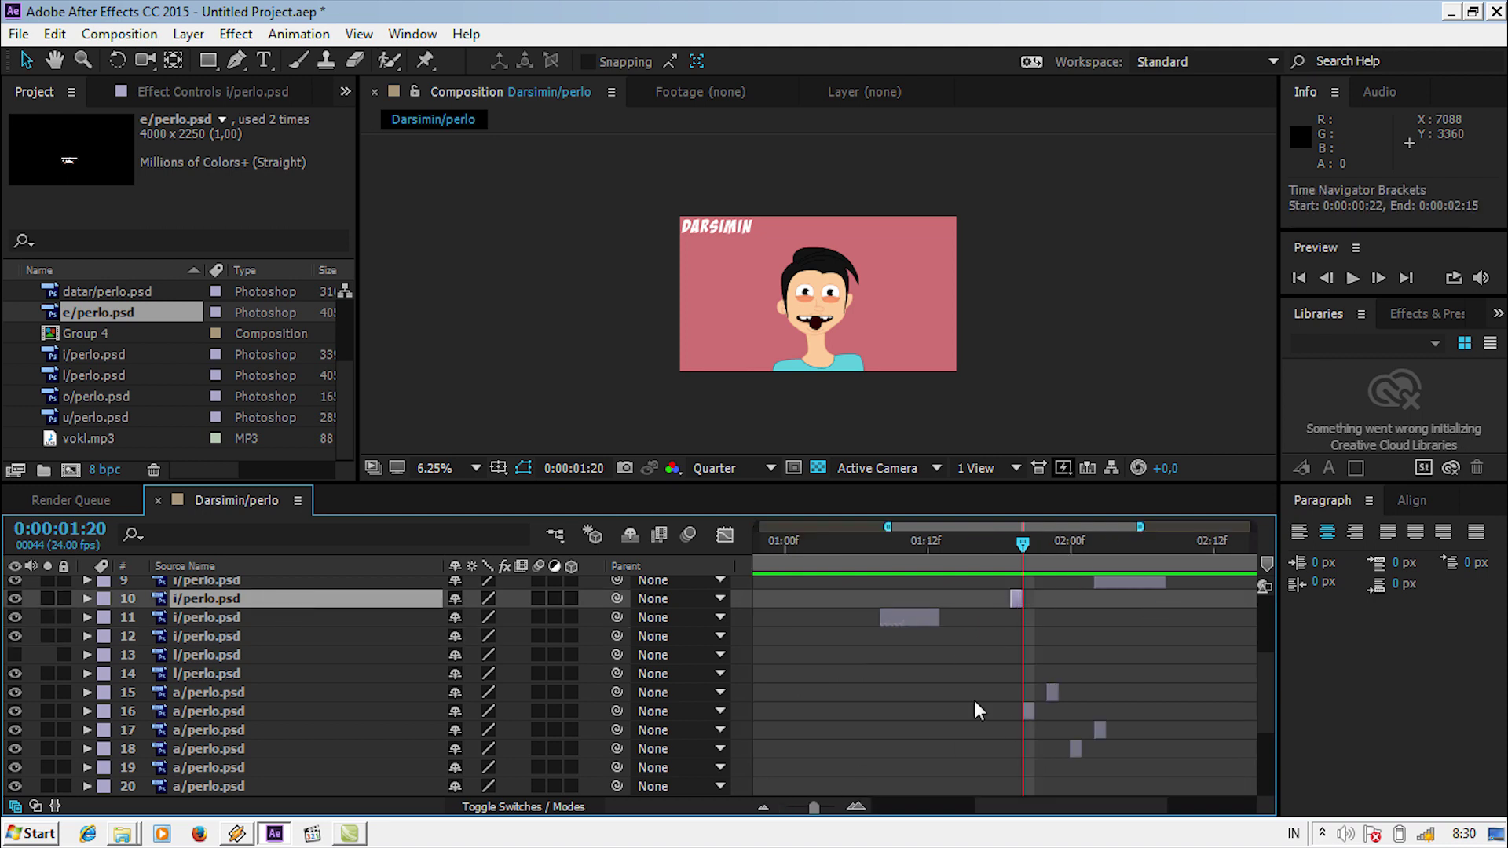
mouse_move(1021, 599)
left_mouse_down()
mouse_move(1070, 599)
mouse_move(1023, 599)
left_mouse_up()
left_click(1069, 542)
Trim layer 15's a/perlo.psd mouth to three frames, 2:00–2:02, then zoom the timeline back out
scroll(198, 623, "up", 1)
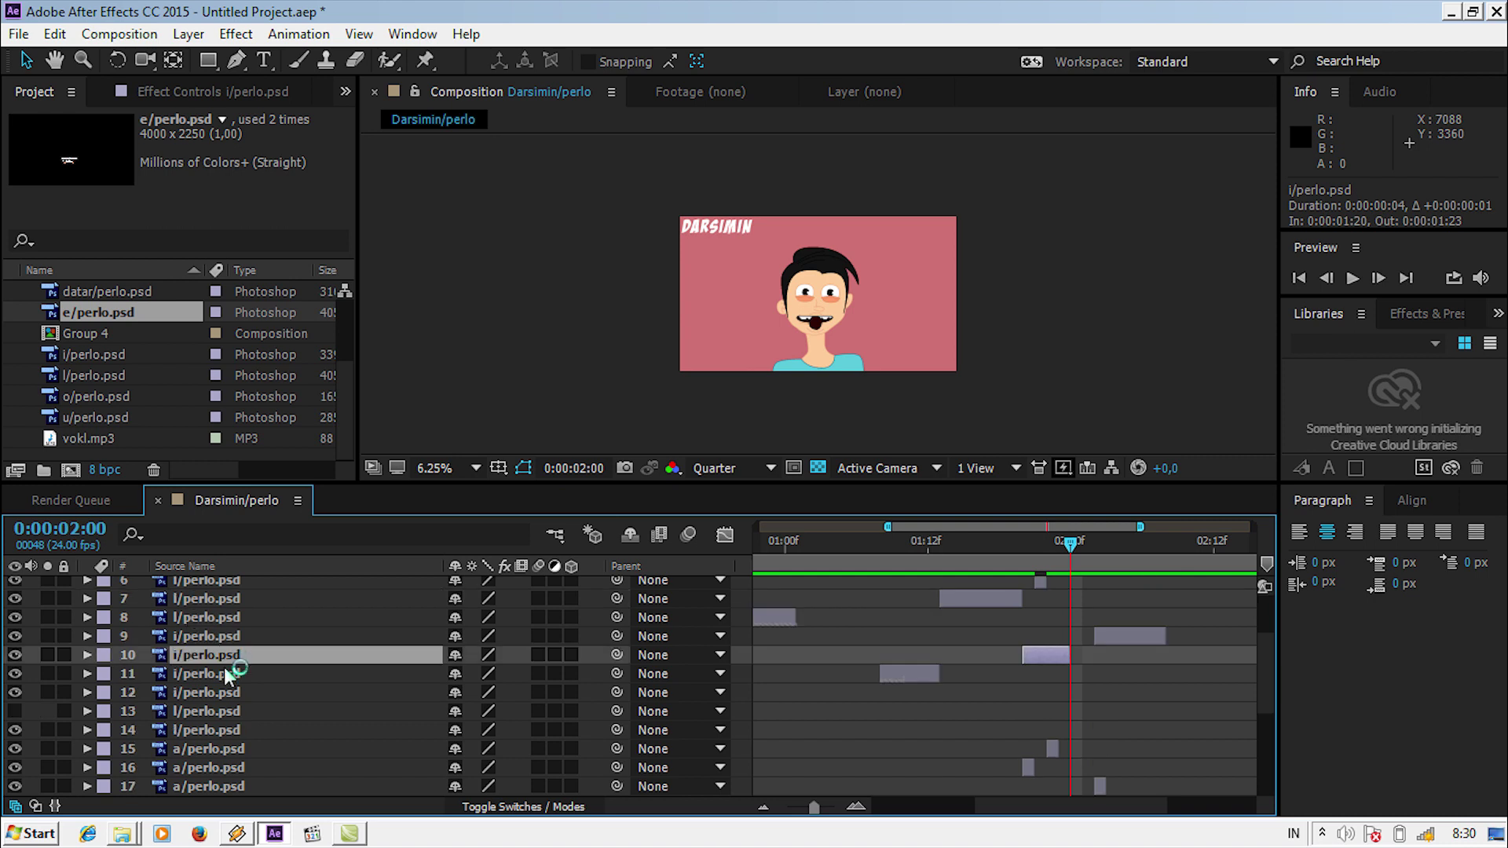
scroll(226, 683, "down", 1)
left_click(226, 695)
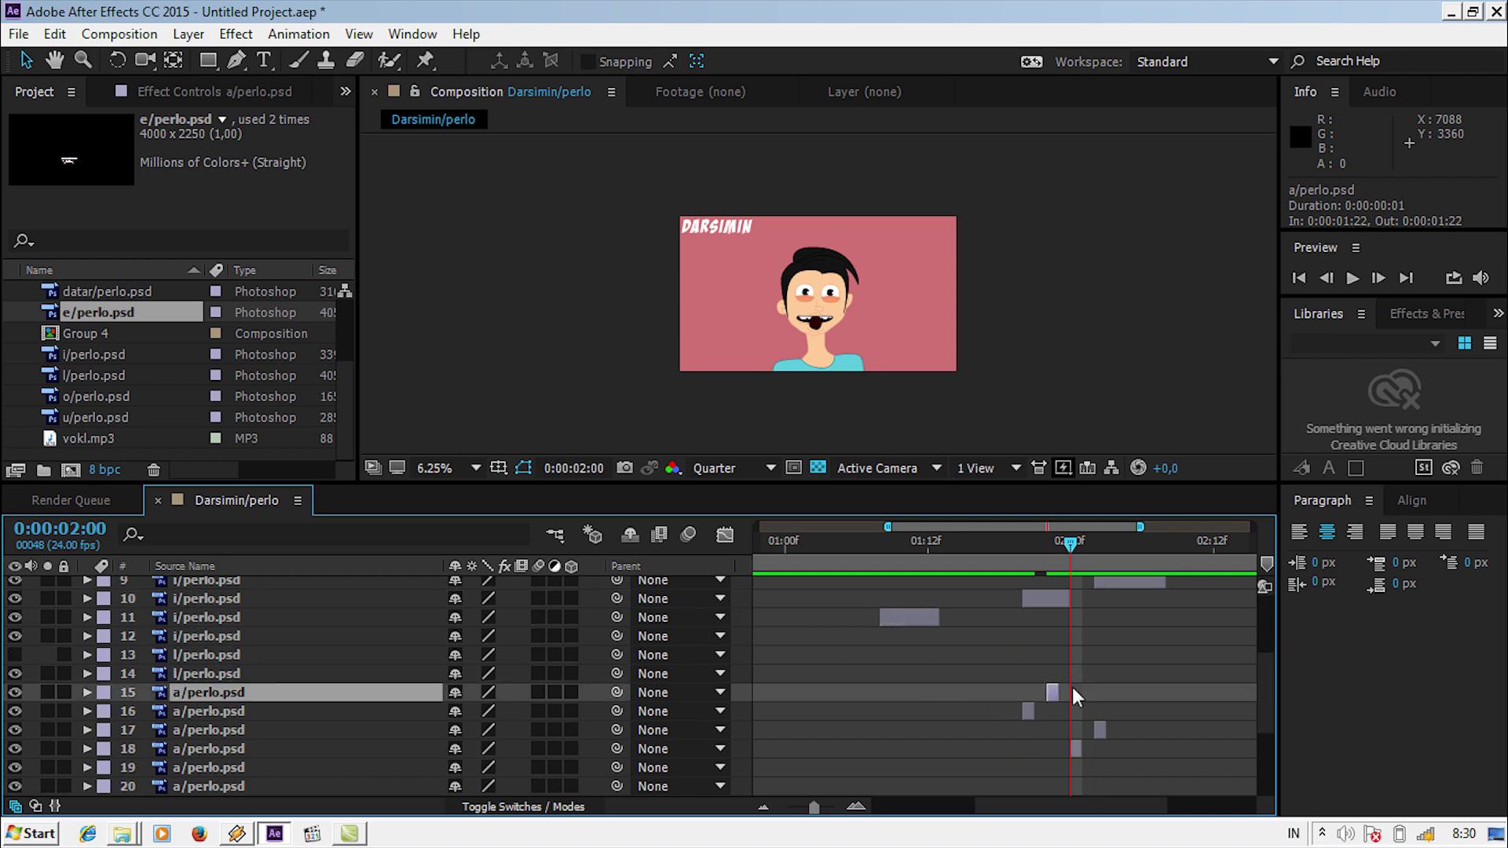
left_click_drag(1068, 691, 1109, 696)
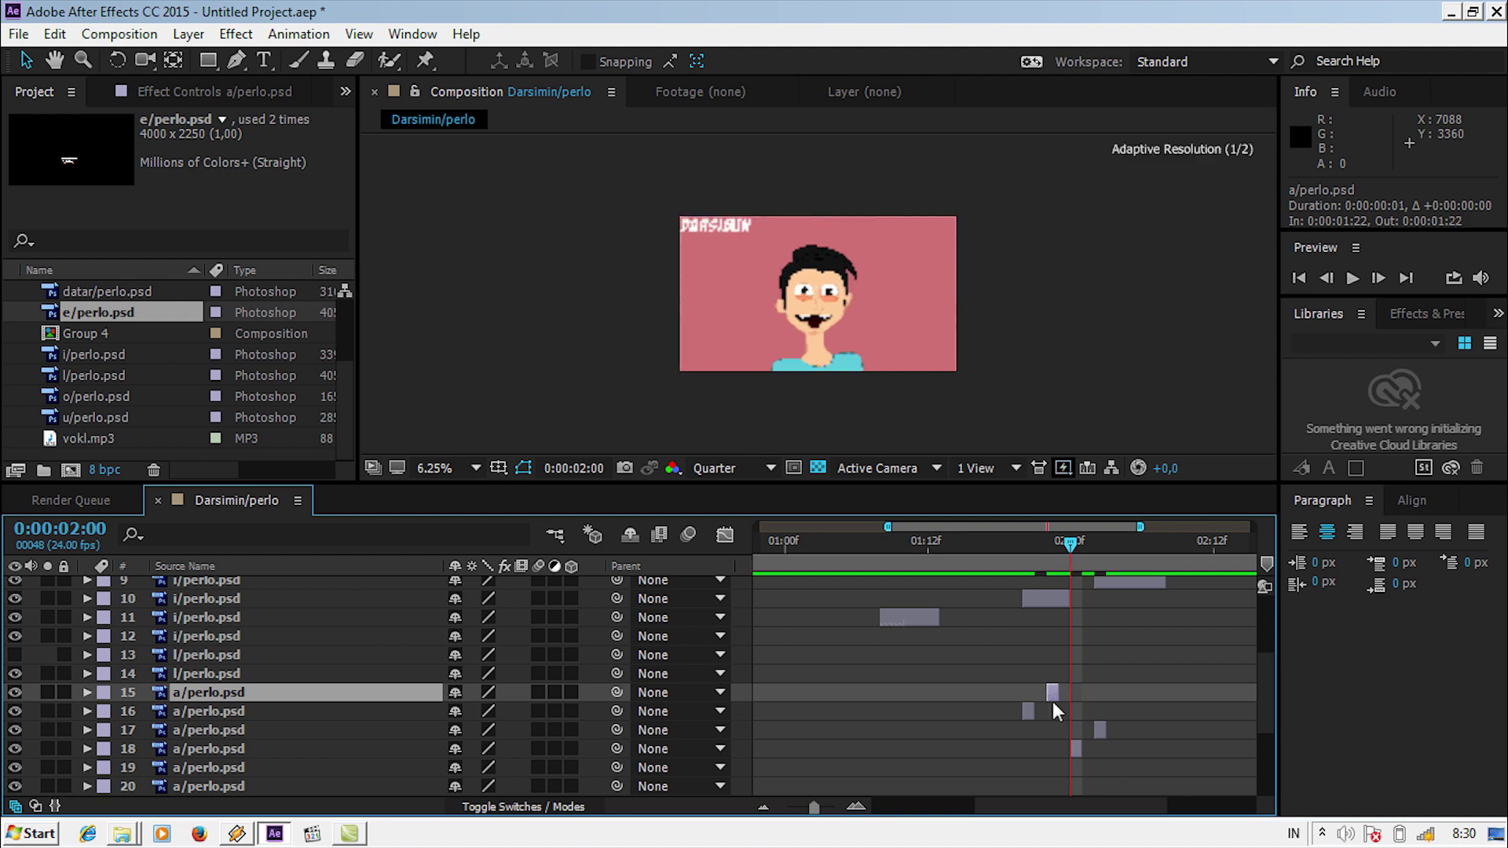
left_click_drag(1047, 692, 1071, 692)
left_click(1107, 542)
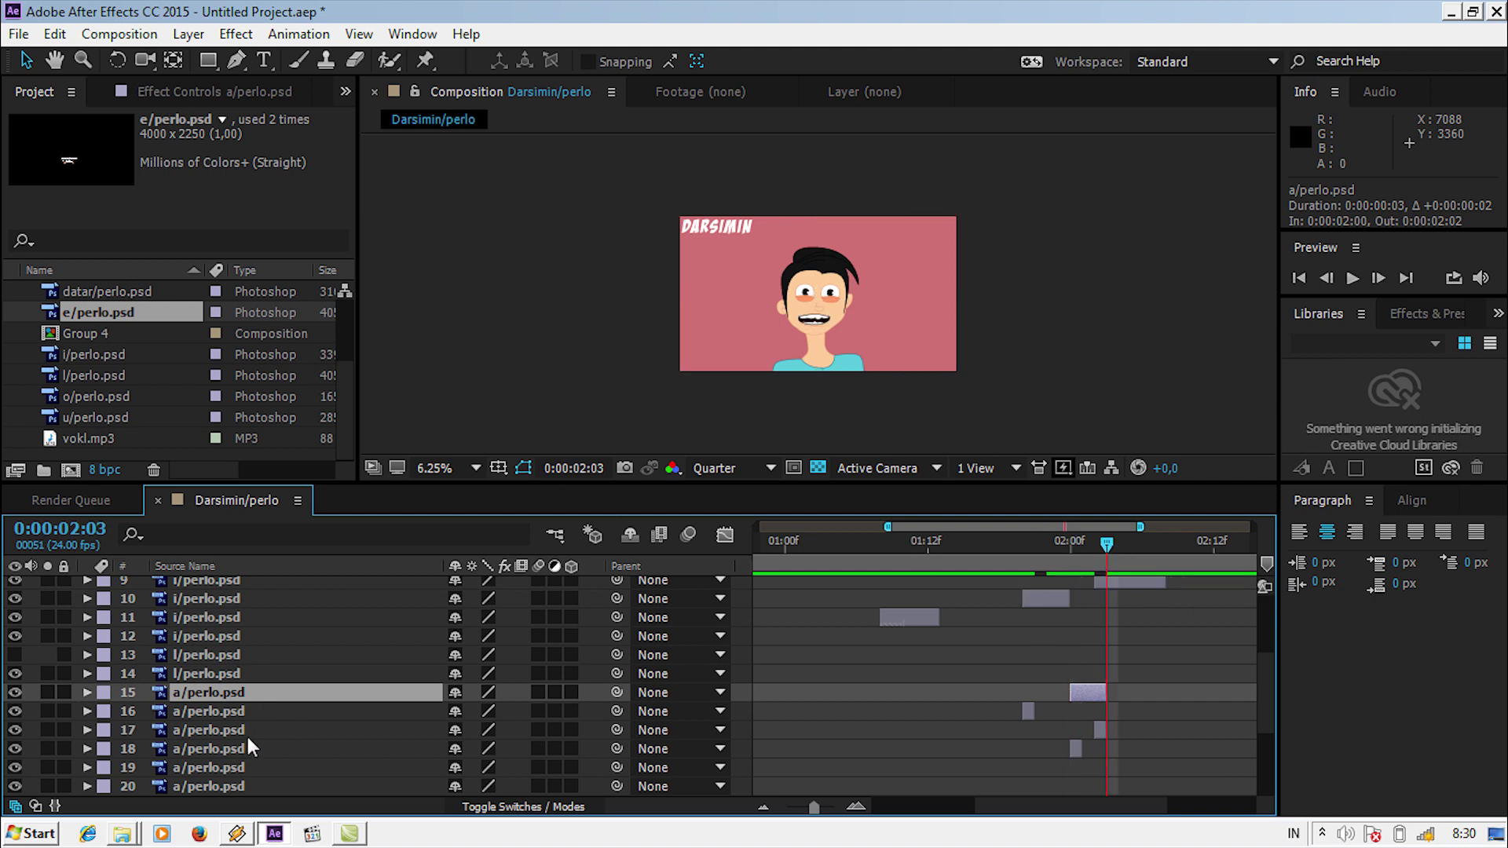
left_click(383, 673)
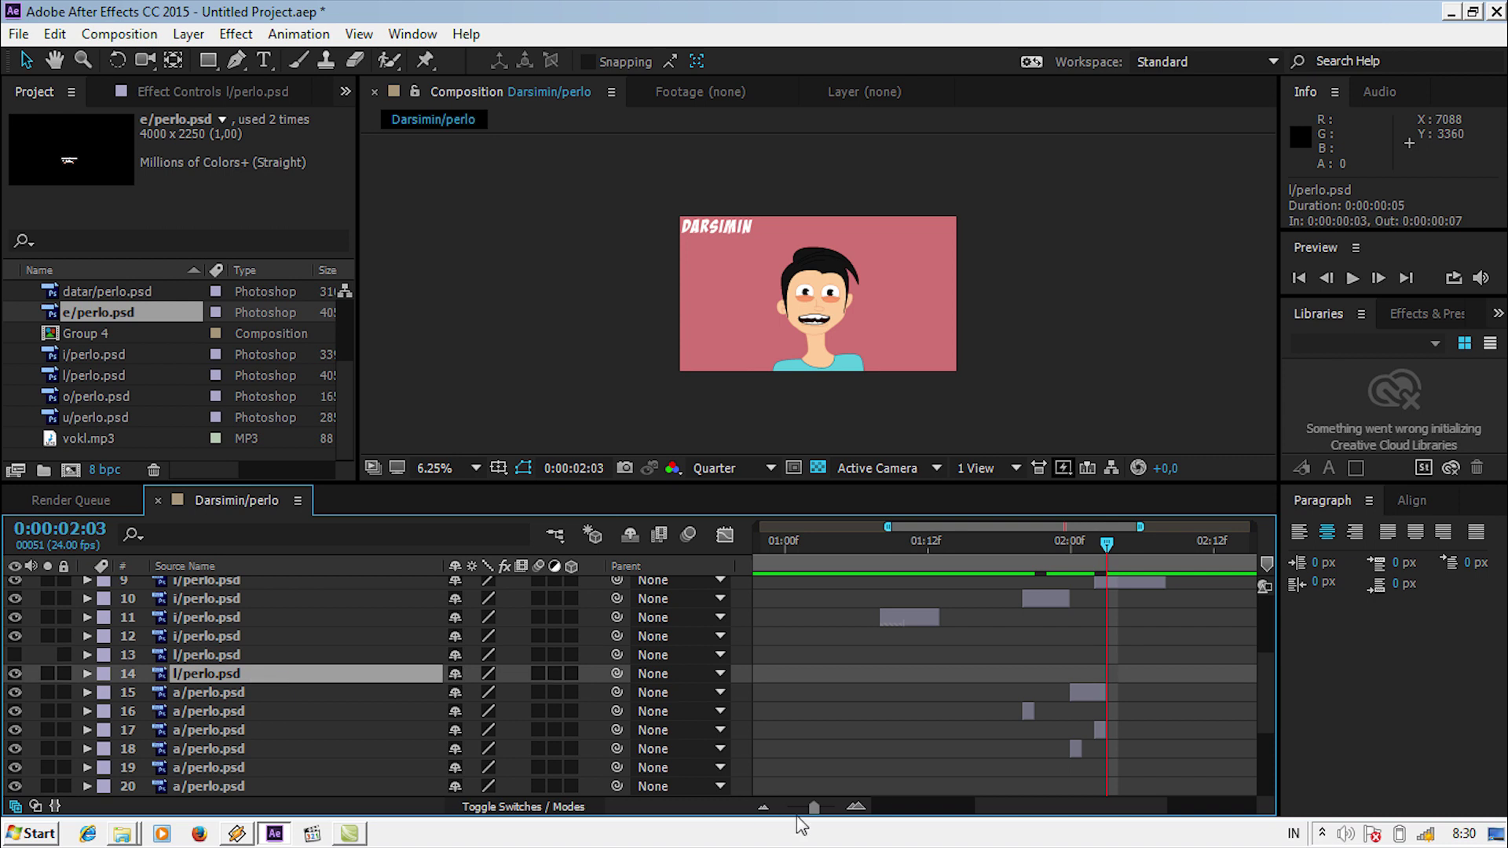
left_click_drag(814, 807, 787, 807)
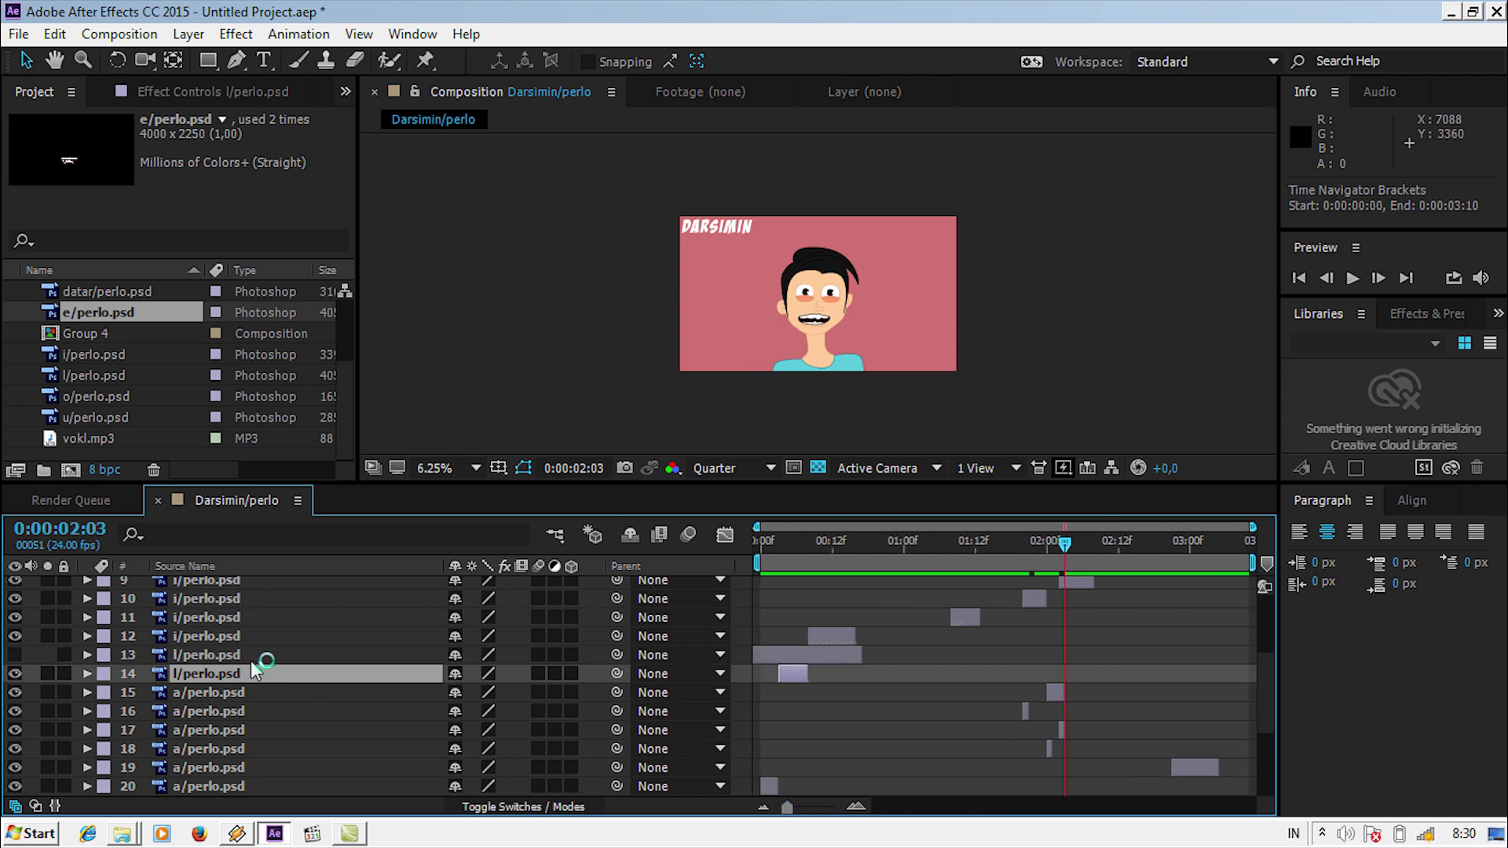
Extend the l/perlo.psd mouth layer 6 to last three frames
left_click(253, 767)
scroll(253, 769, "down", 1)
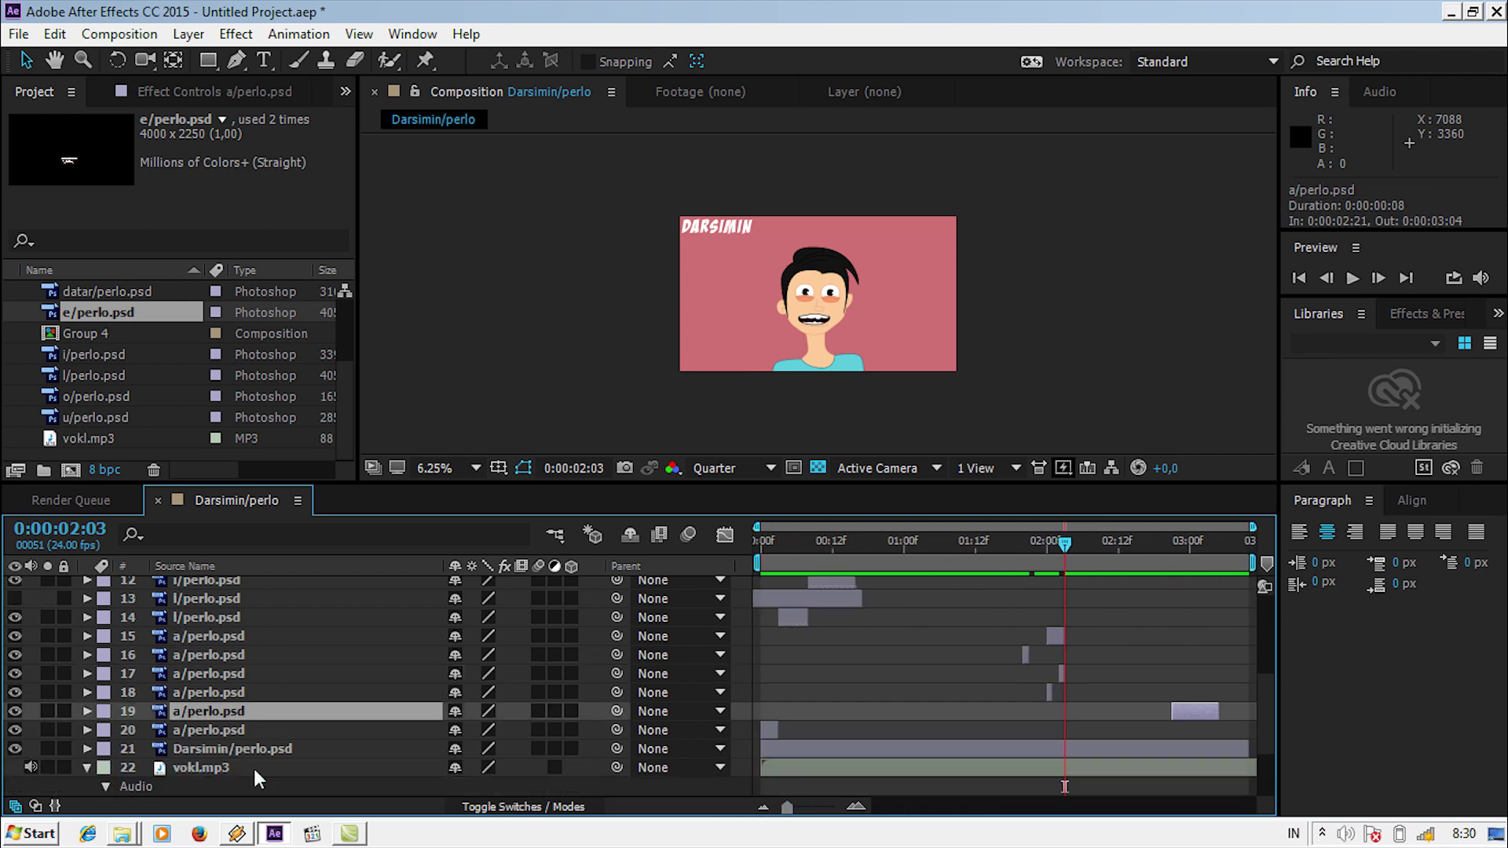
scroll(251, 737, "up", 2)
left_click(241, 625)
left_click(241, 634)
scroll(252, 617, "up", 2)
scroll(251, 617, "up", 1)
left_click(267, 681)
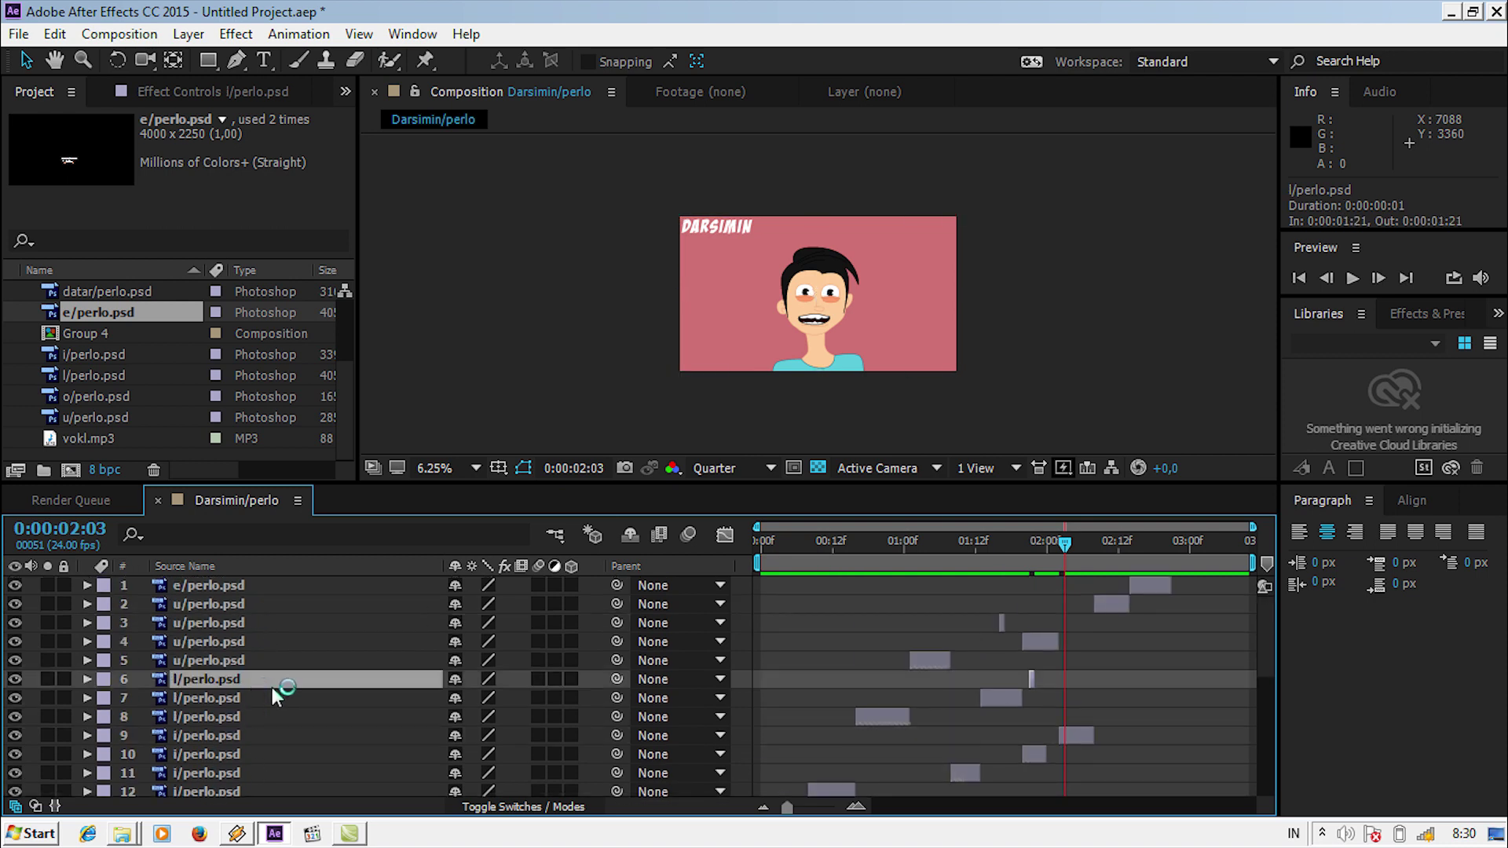
mouse_move(1032, 680)
left_mouse_down()
mouse_move(1085, 685)
mouse_move(1065, 683)
left_mouse_up()
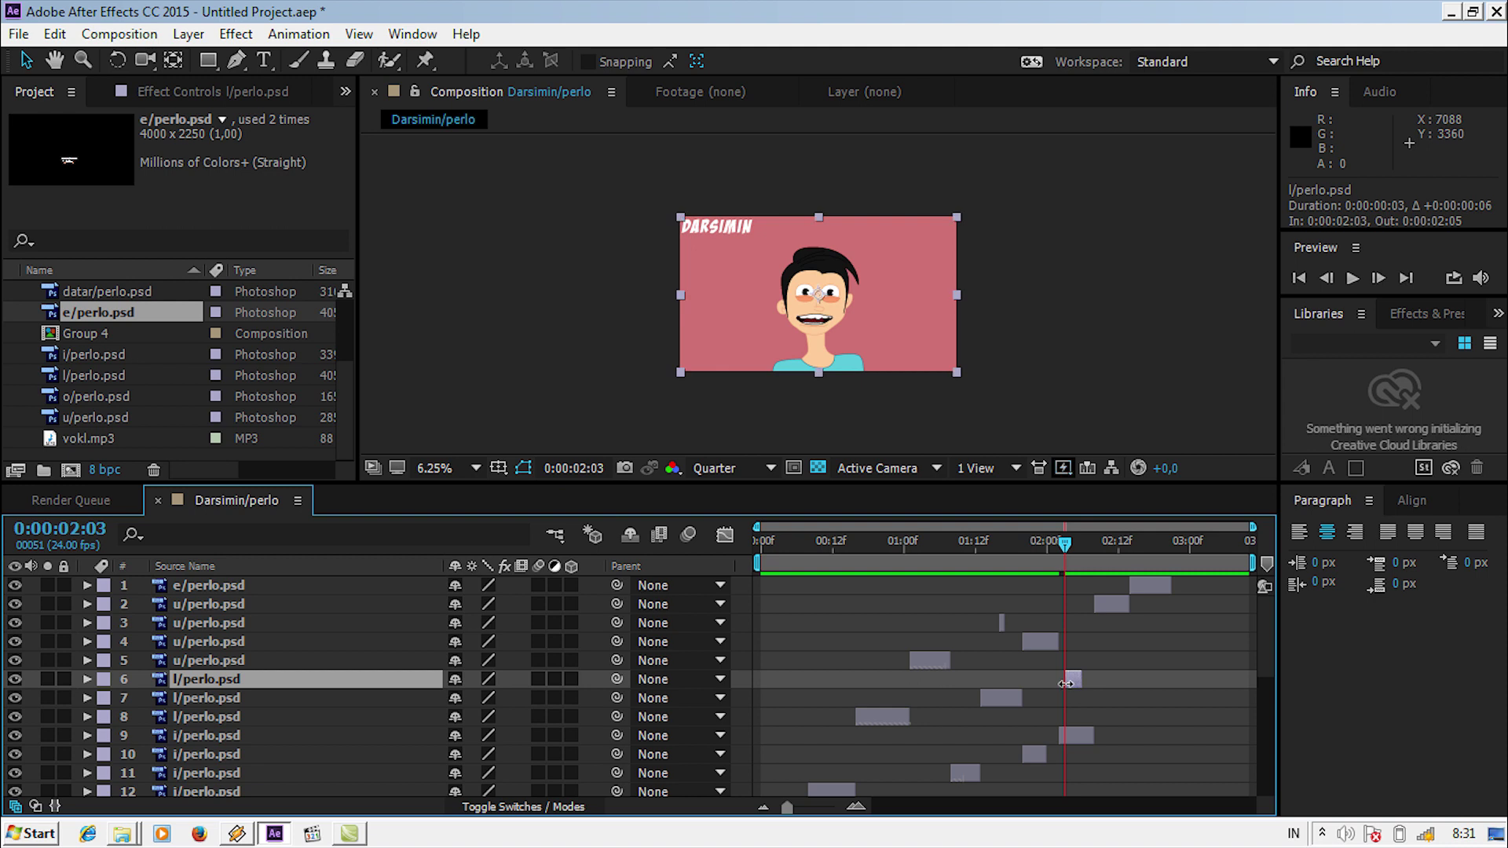
Trim the a mouth layer 17 to run from 2:06 to 2:10
left_click(1083, 544)
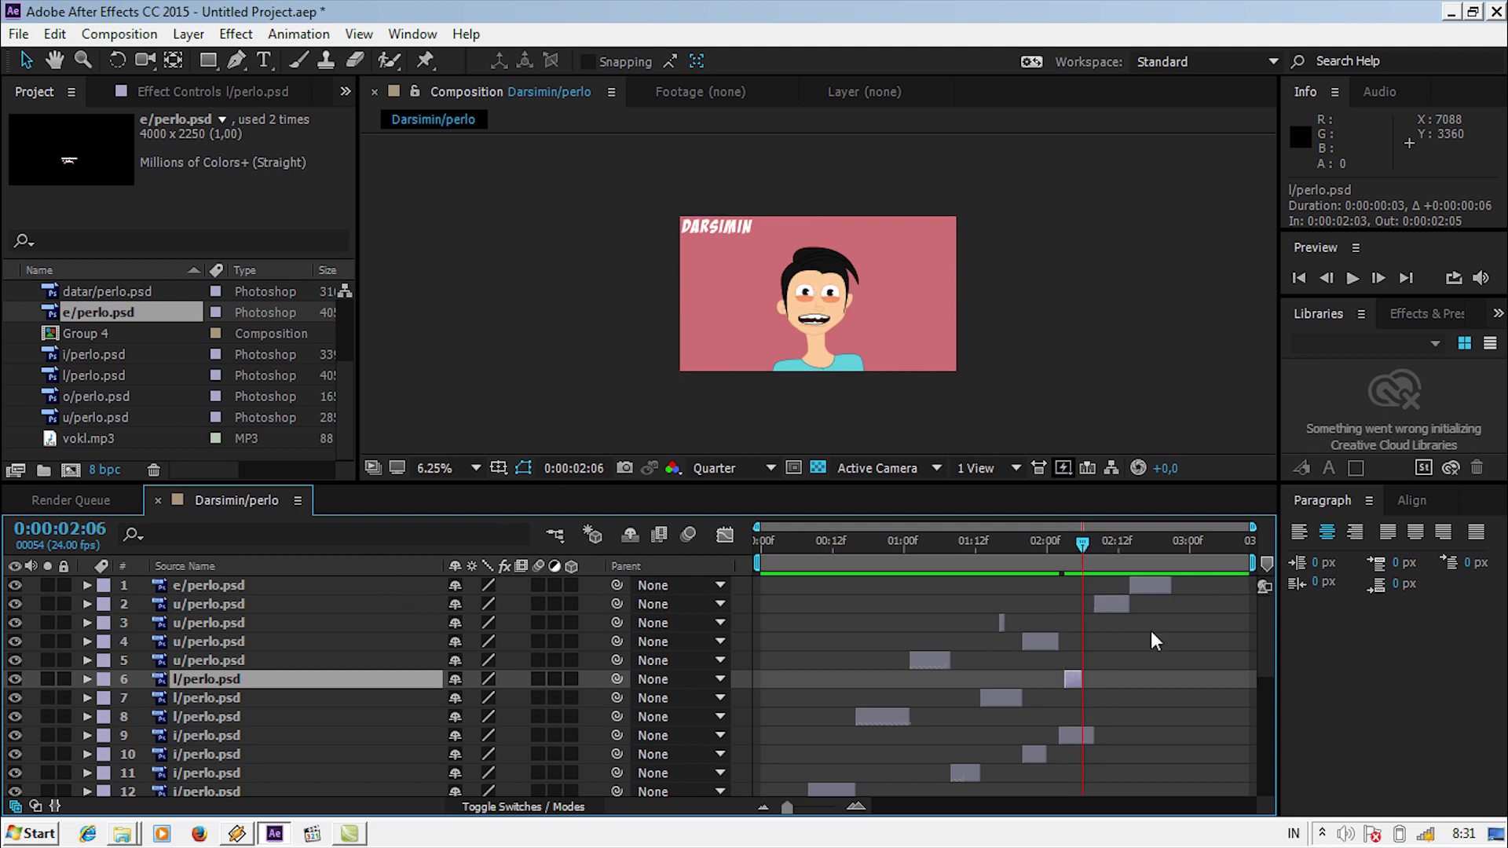
left_click(264, 663)
scroll(259, 680, "down", 3)
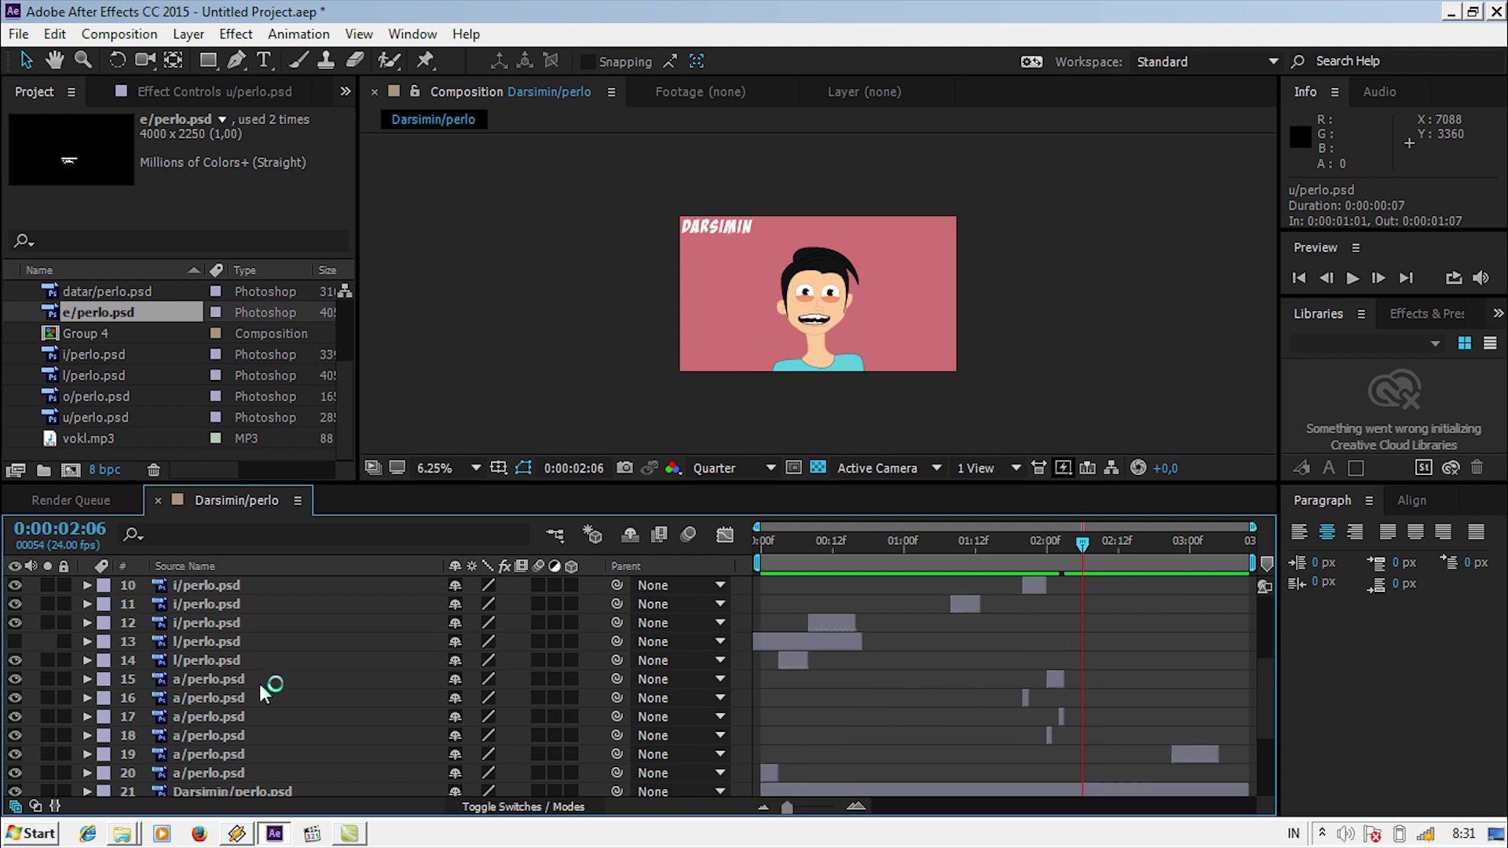
left_click(267, 717)
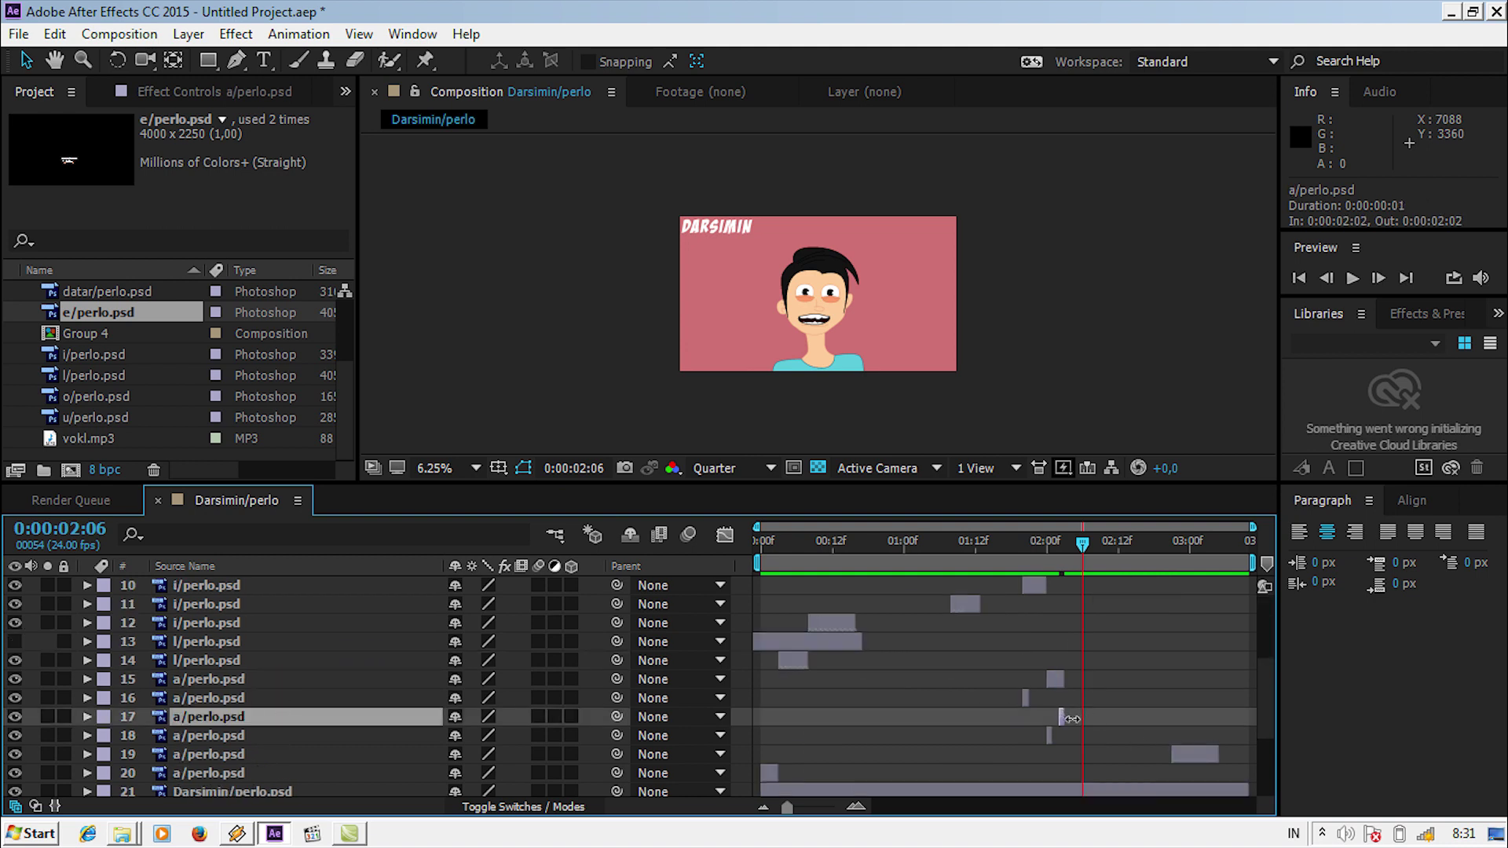
left_click_drag(1072, 719, 1117, 714)
left_click_drag(1127, 713, 1113, 715)
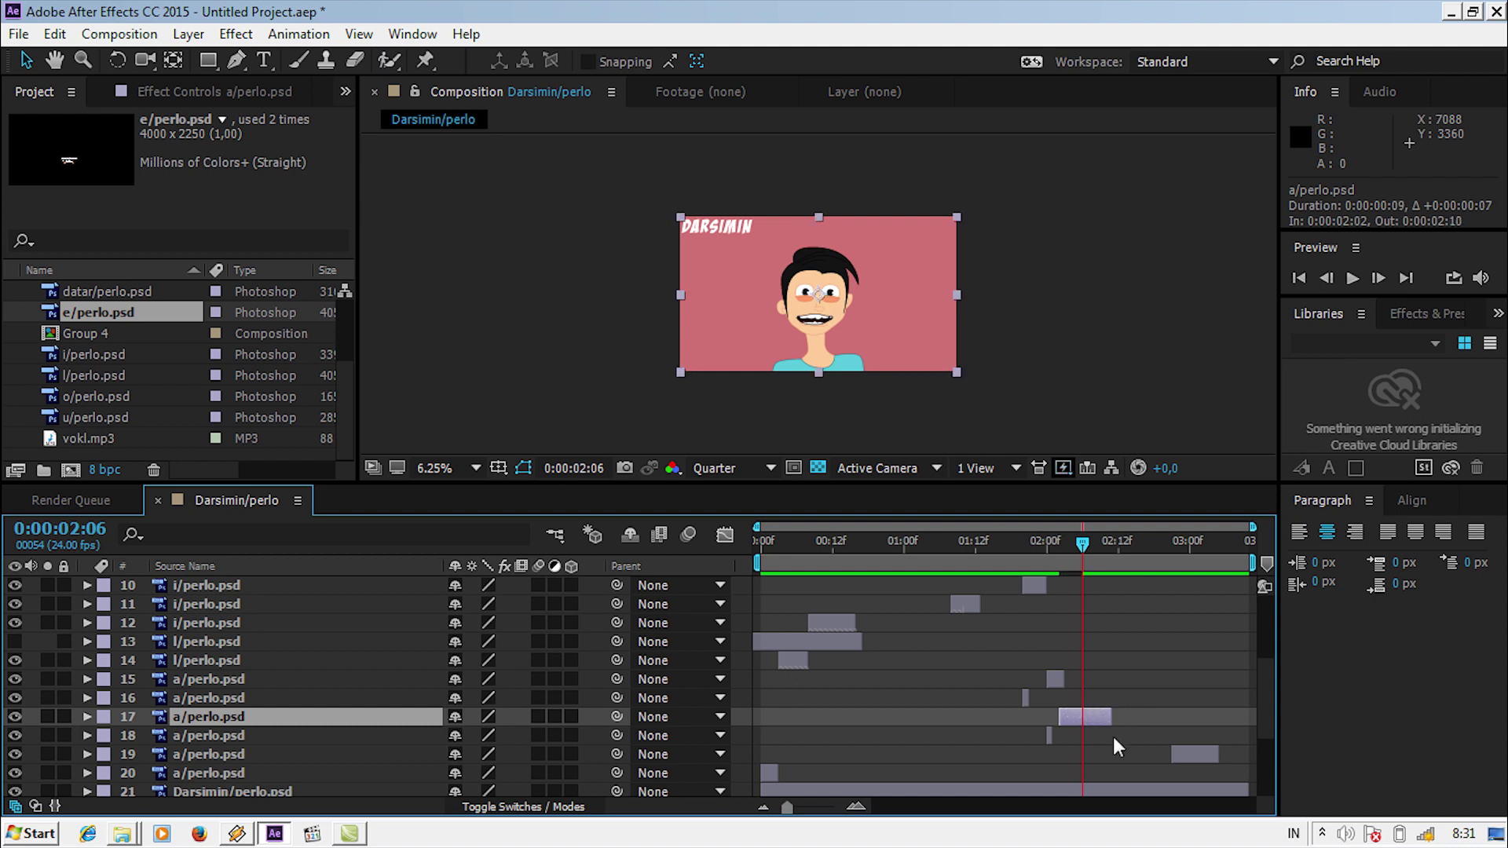
left_click_drag(1058, 715, 1083, 716)
left_click(1120, 545)
left_click_drag(1124, 550, 1112, 549)
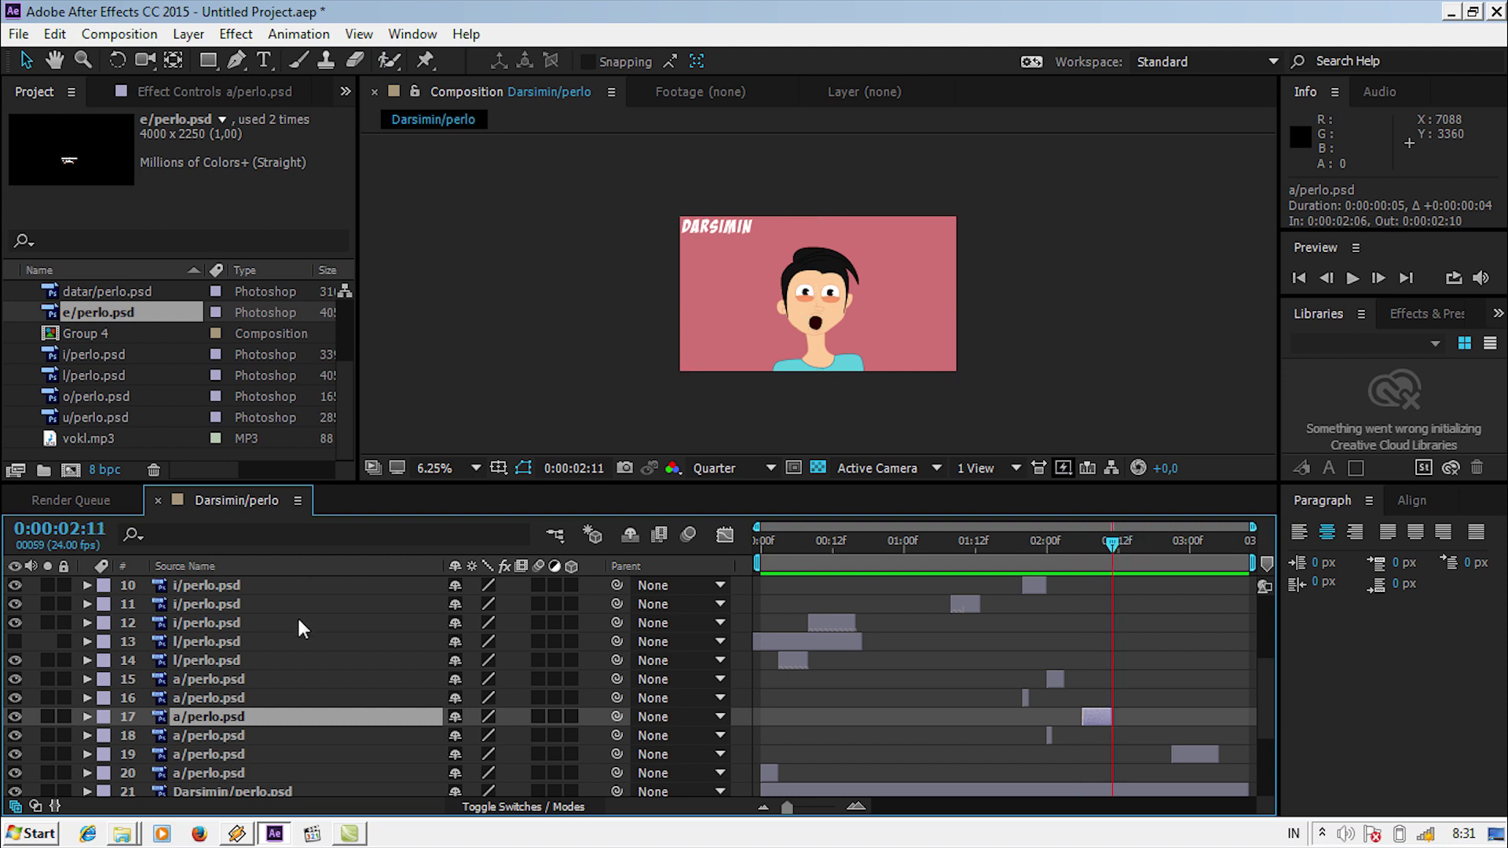
Trim the u mouth layer 3 to run from 2:12 to 2:14
scroll(247, 675, "up", 2)
left_click(248, 611)
scroll(248, 616, "up", 1)
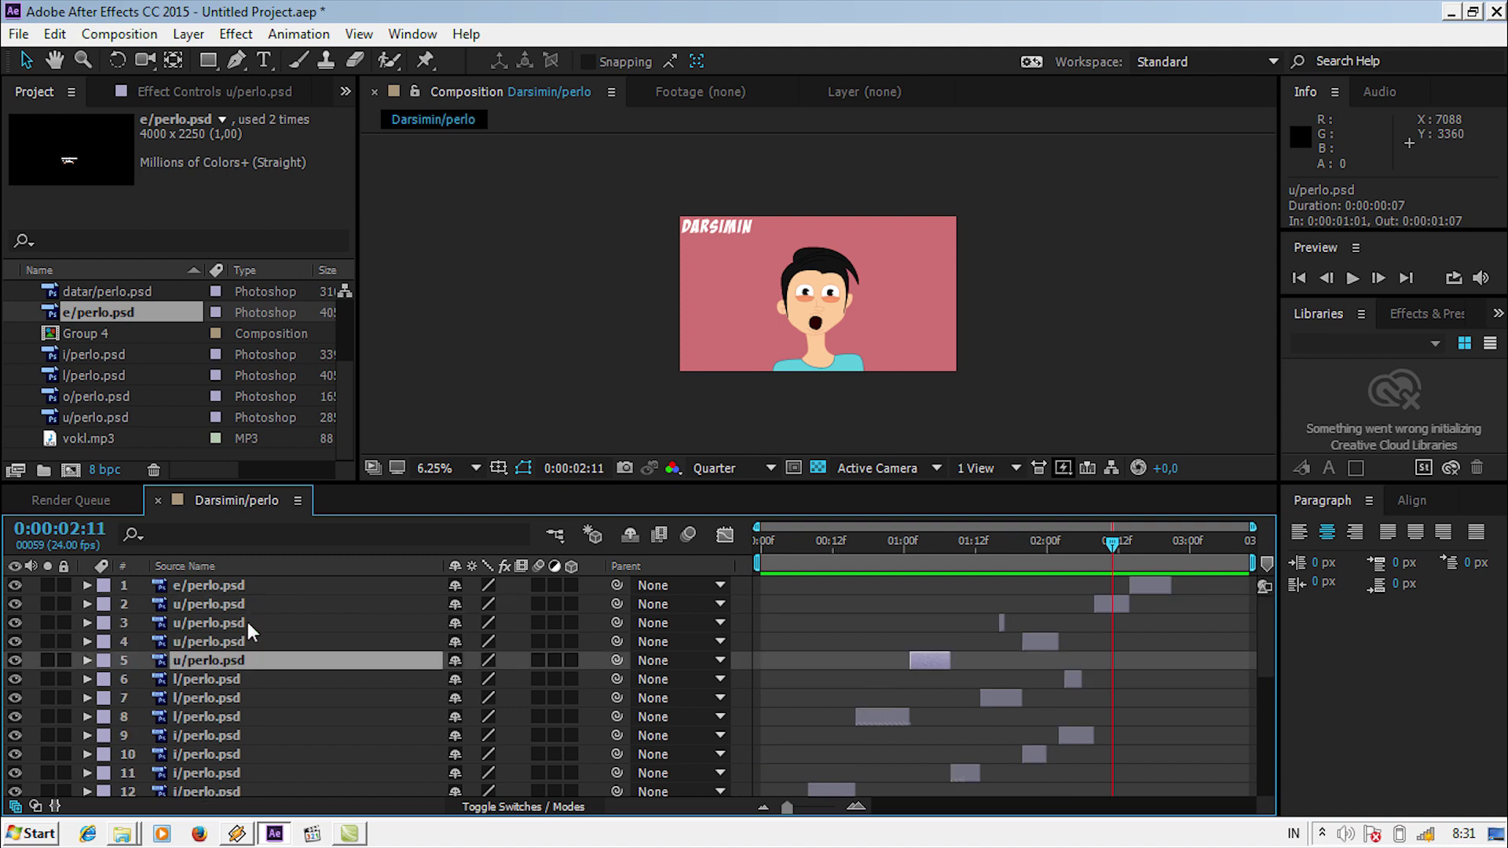
left_click(247, 621)
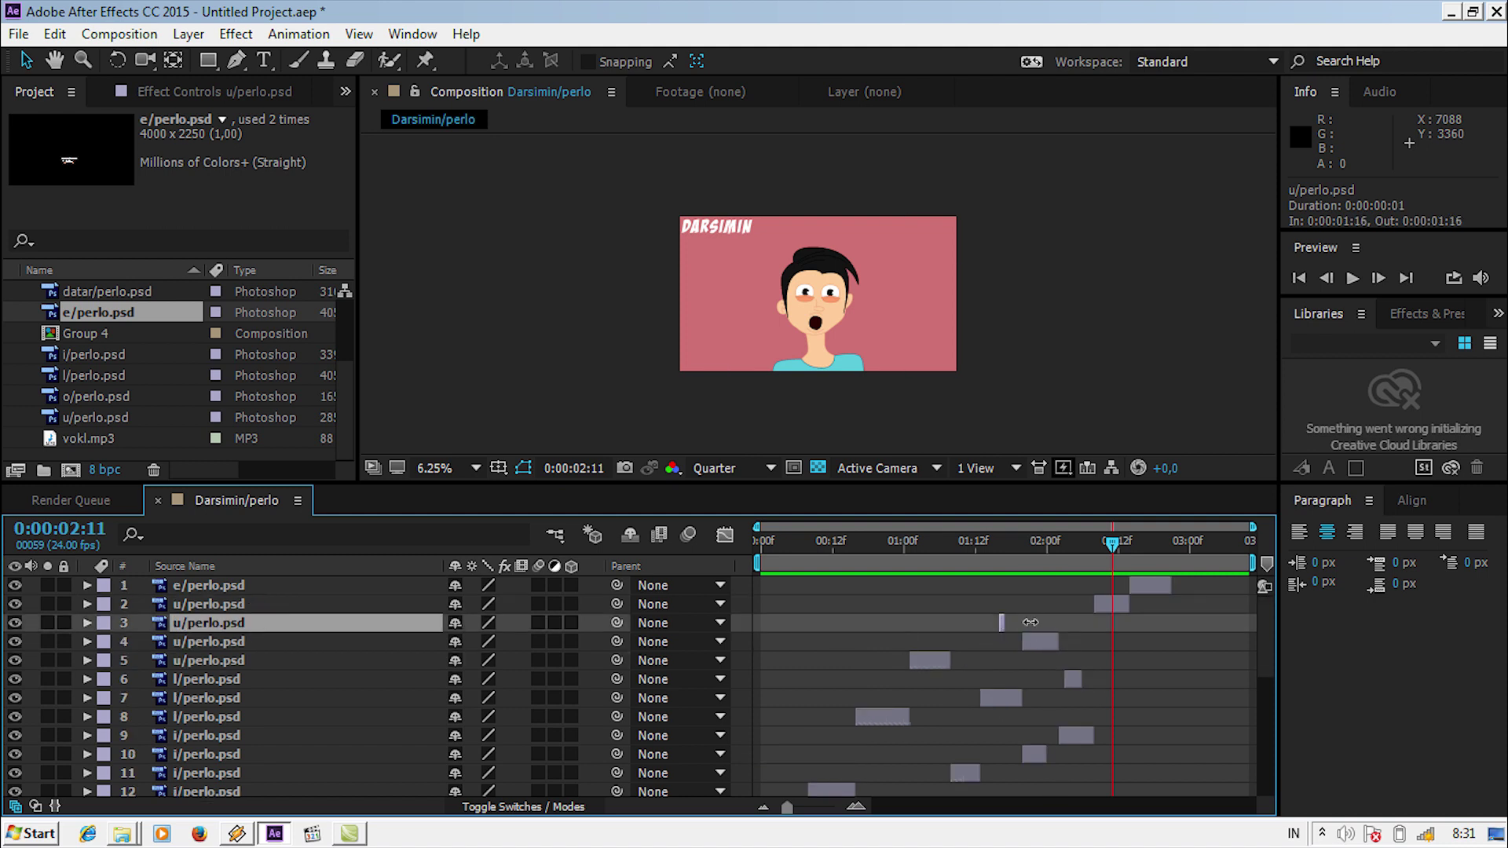
left_click_drag(1031, 622, 1136, 622)
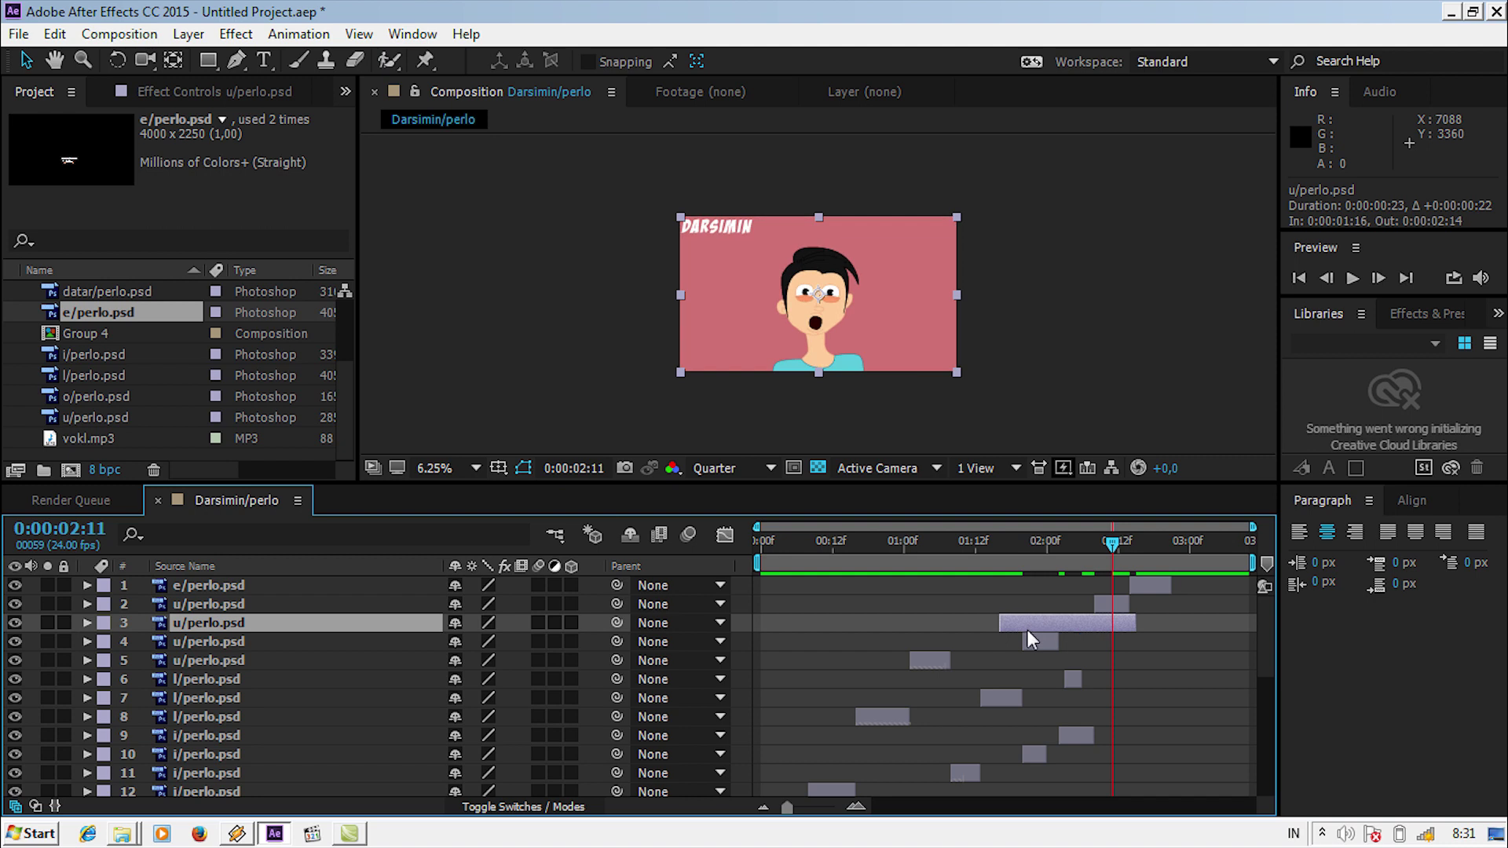
left_click_drag(1000, 622, 1104, 623)
Trim the a mouth layer 18 to run from 2:15 to 2:19
left_click(1137, 542)
scroll(262, 700, "down", 3)
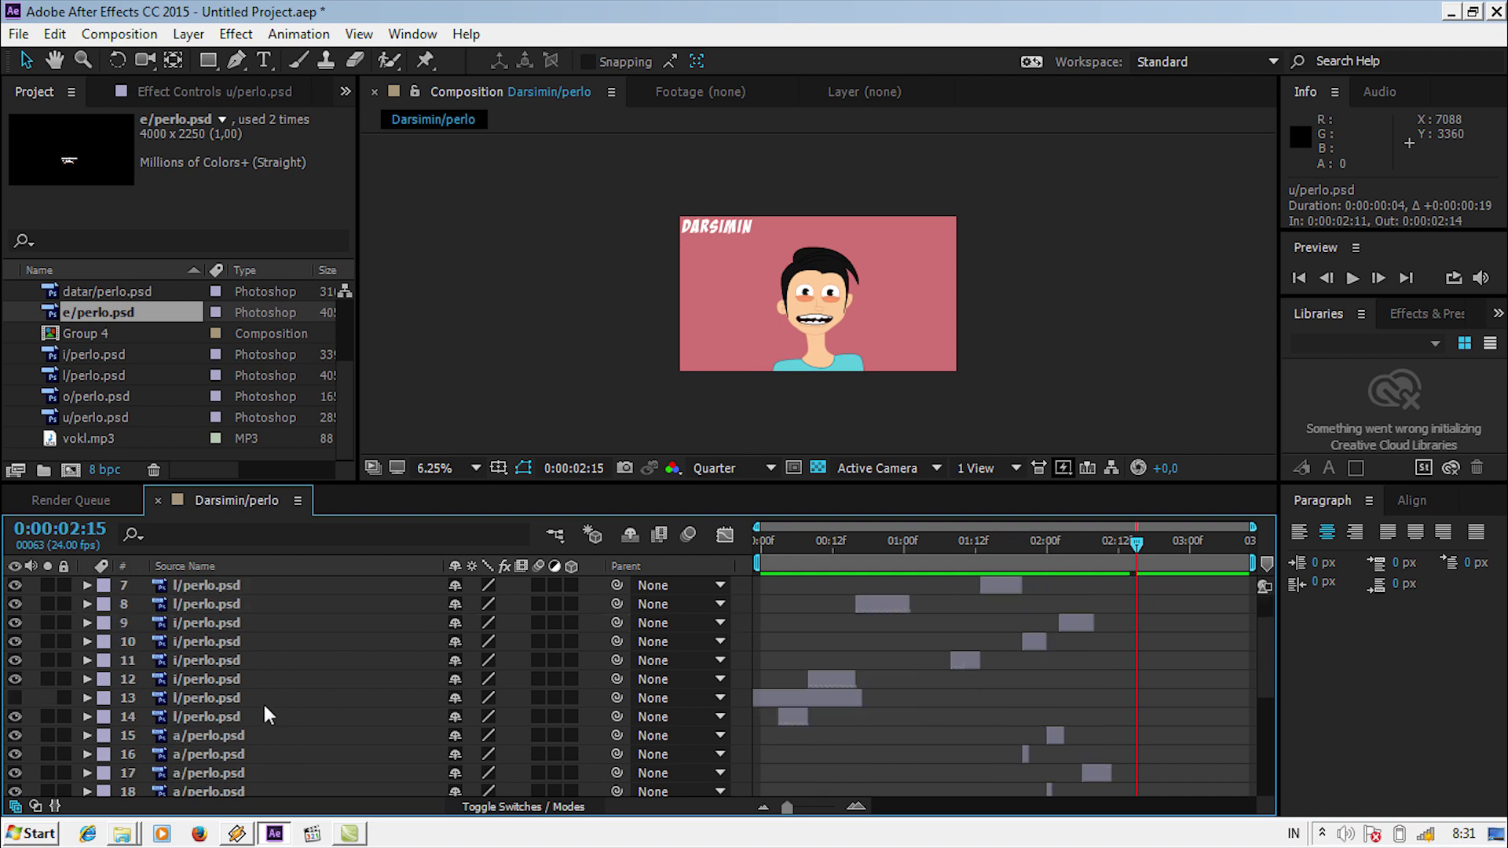
left_click(248, 735)
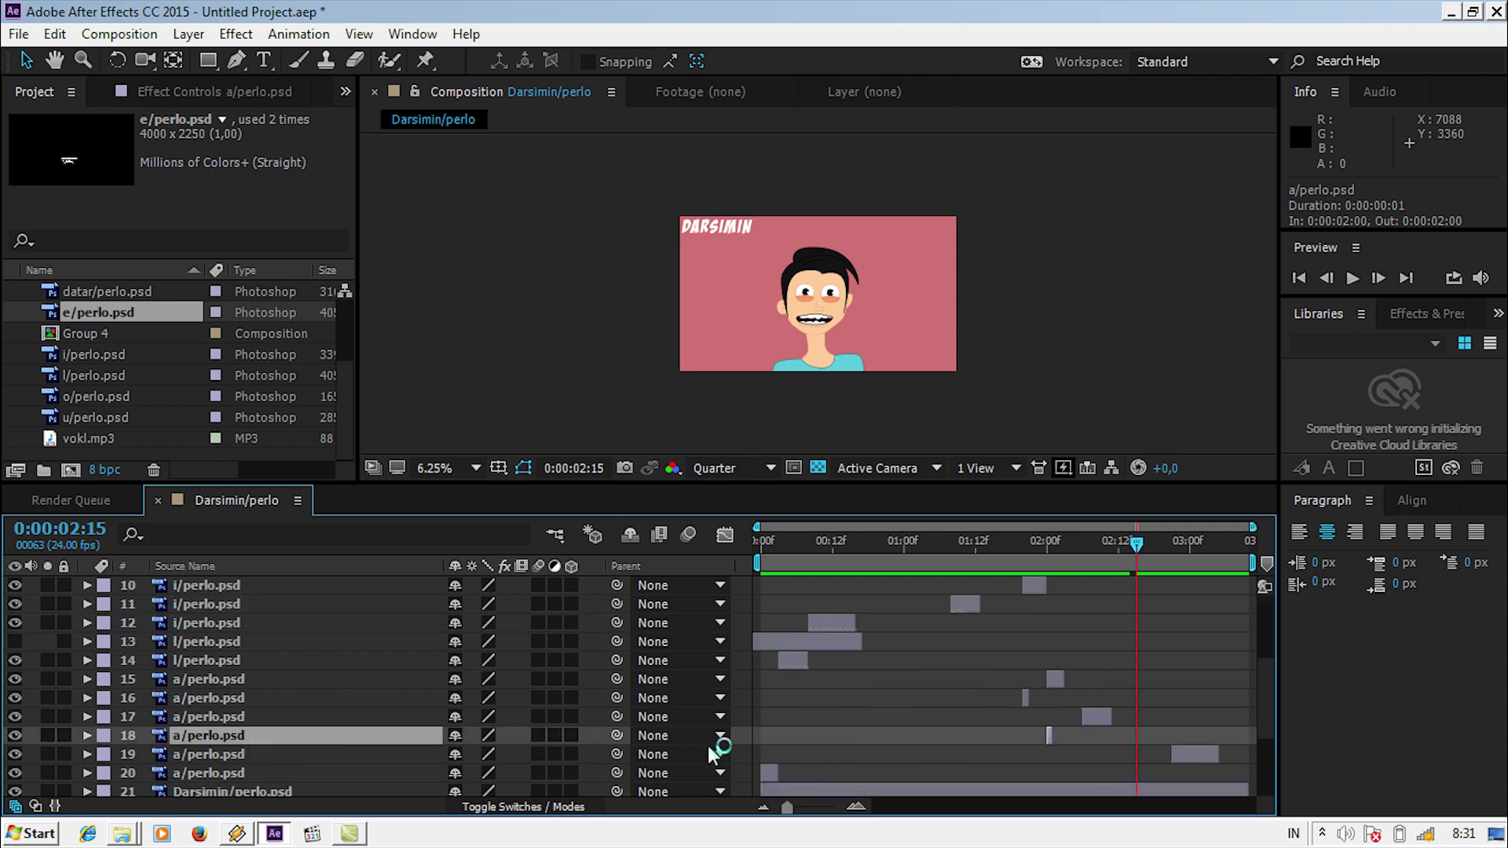
left_click_drag(1054, 735, 1160, 747)
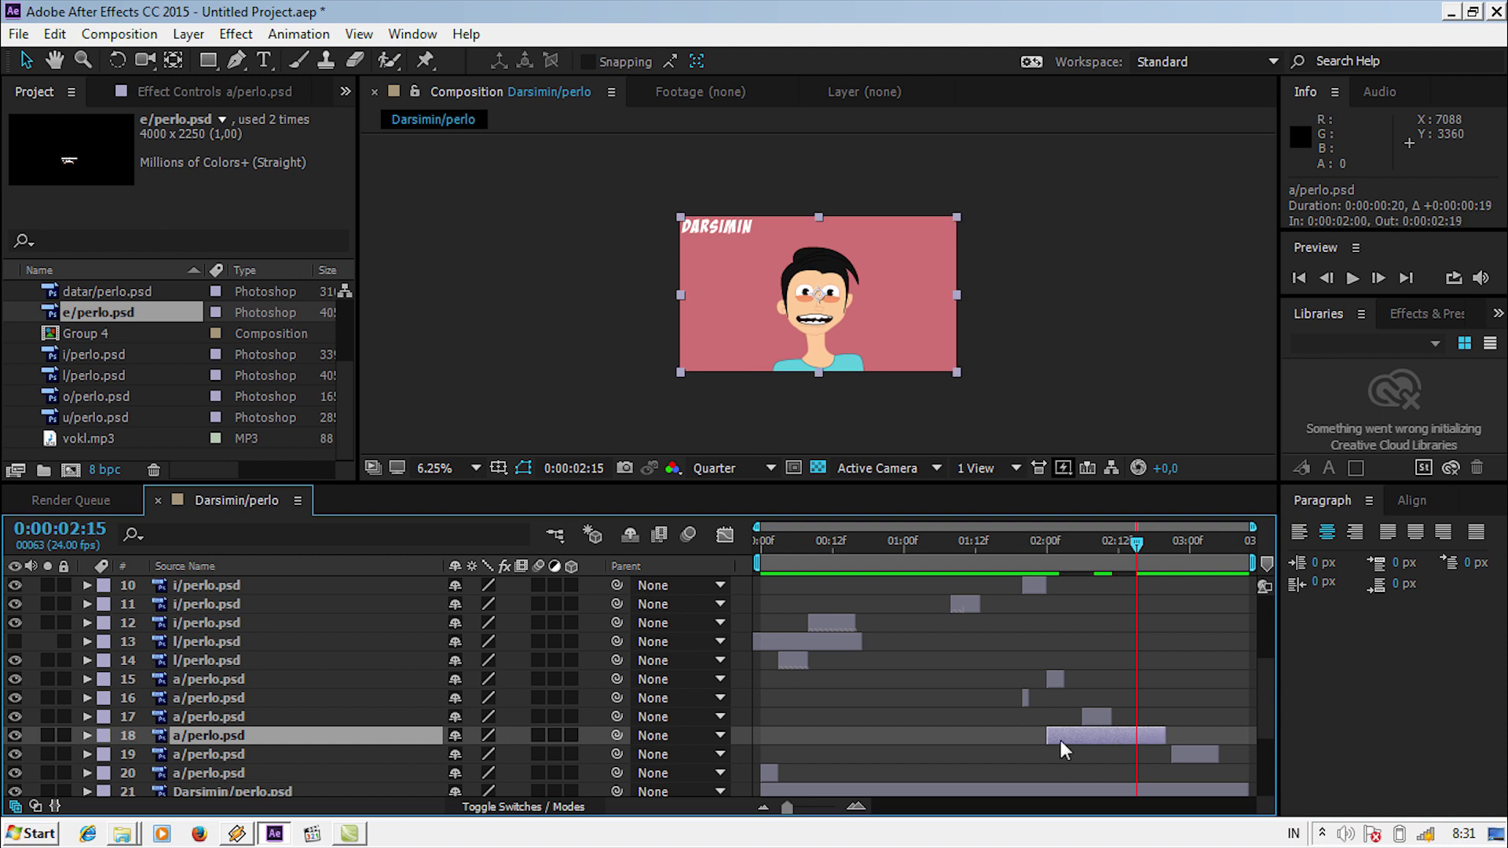
left_click_drag(1048, 735, 1135, 741)
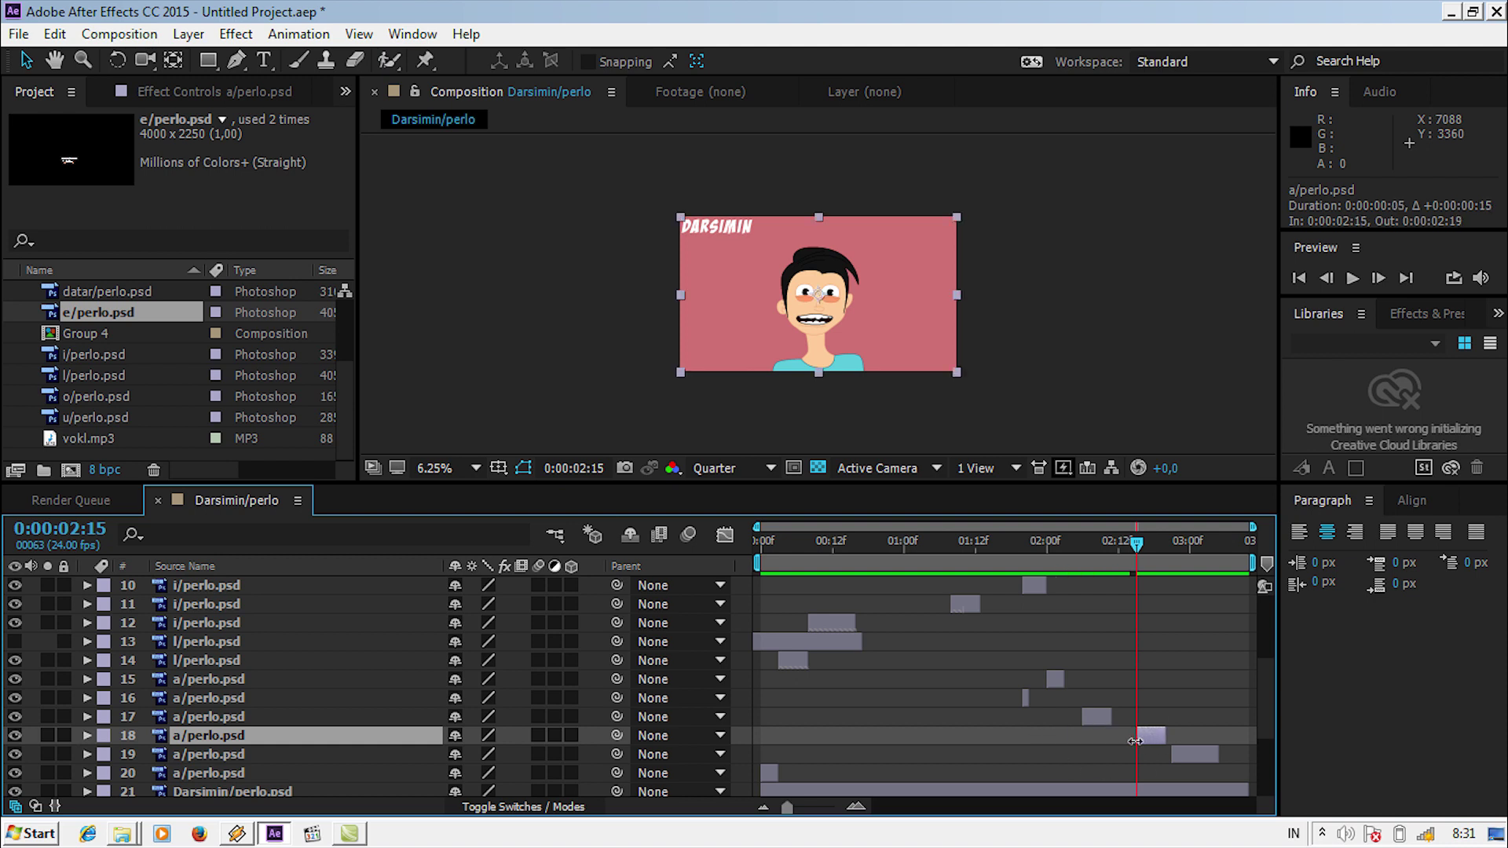
left_click(1159, 549)
left_click(1166, 540)
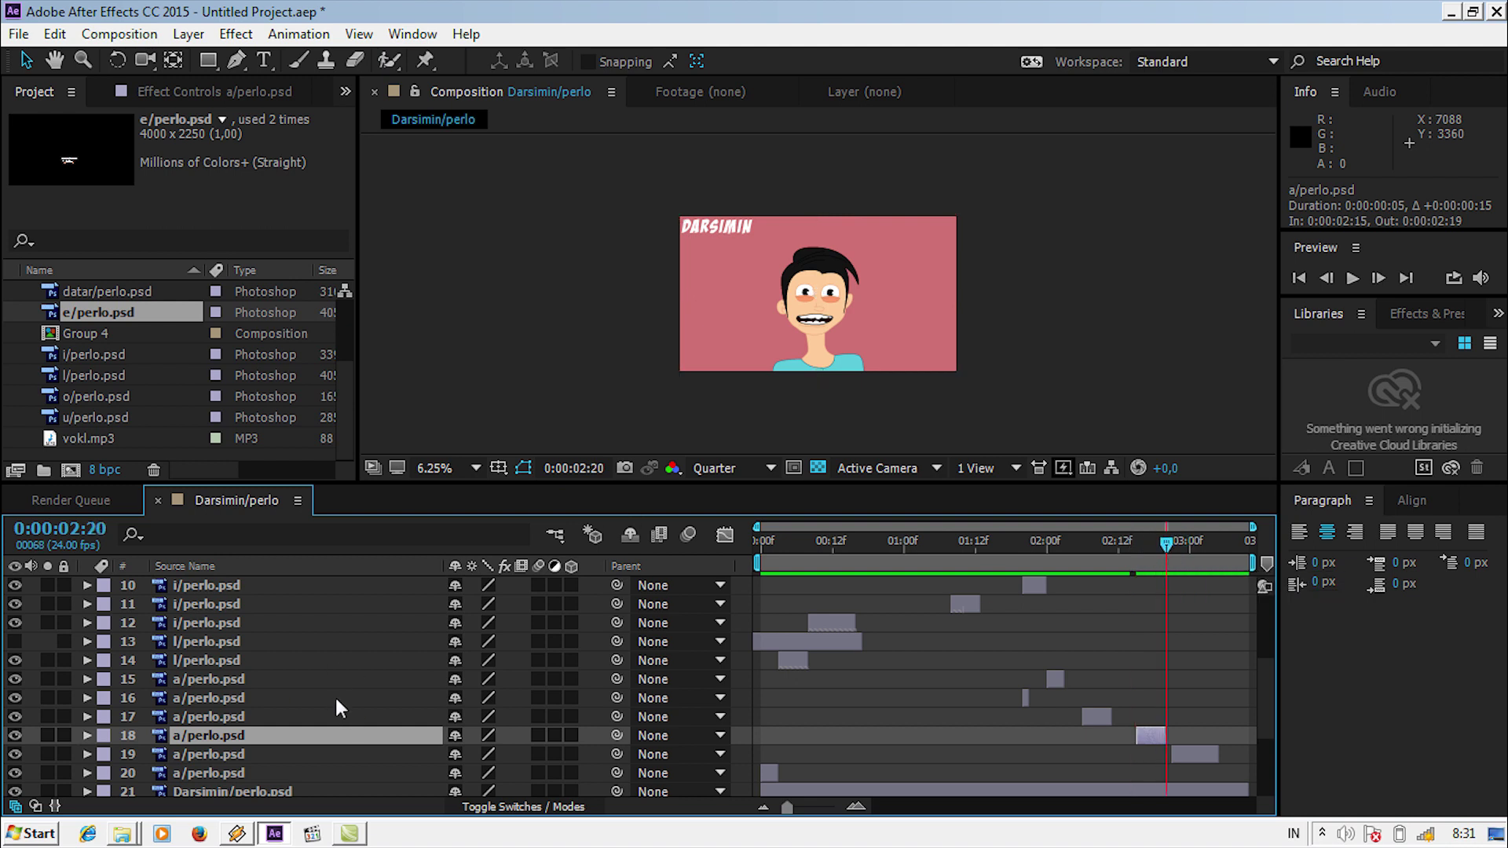
left_click(289, 671)
left_click(291, 661)
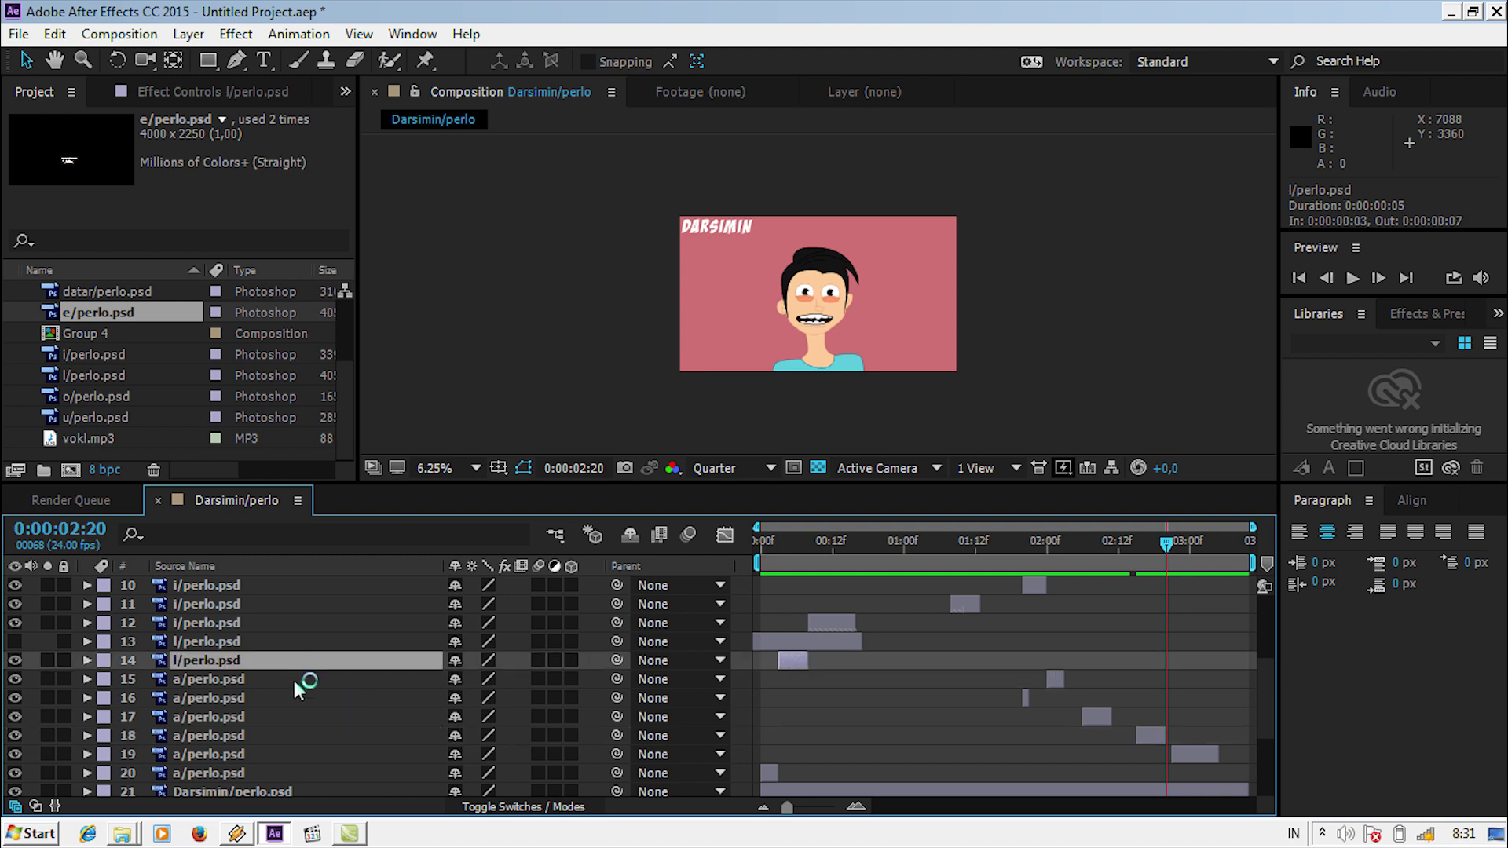
Unhide the l mouth layer 13 and trim it to 2:20–2:22
left_click(284, 644)
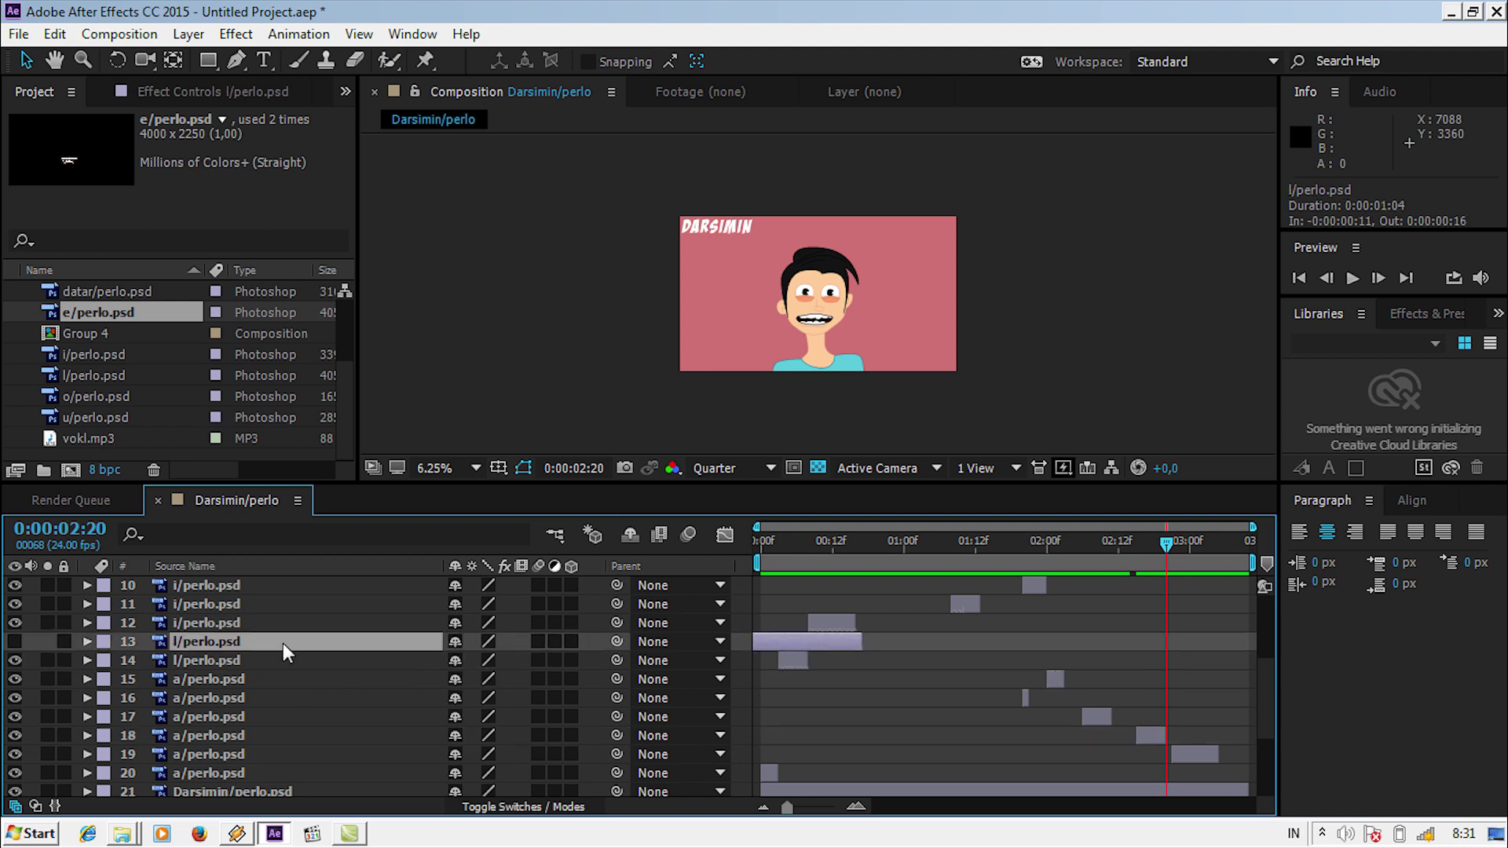
left_click(14, 642)
left_click_drag(818, 638, 1139, 642)
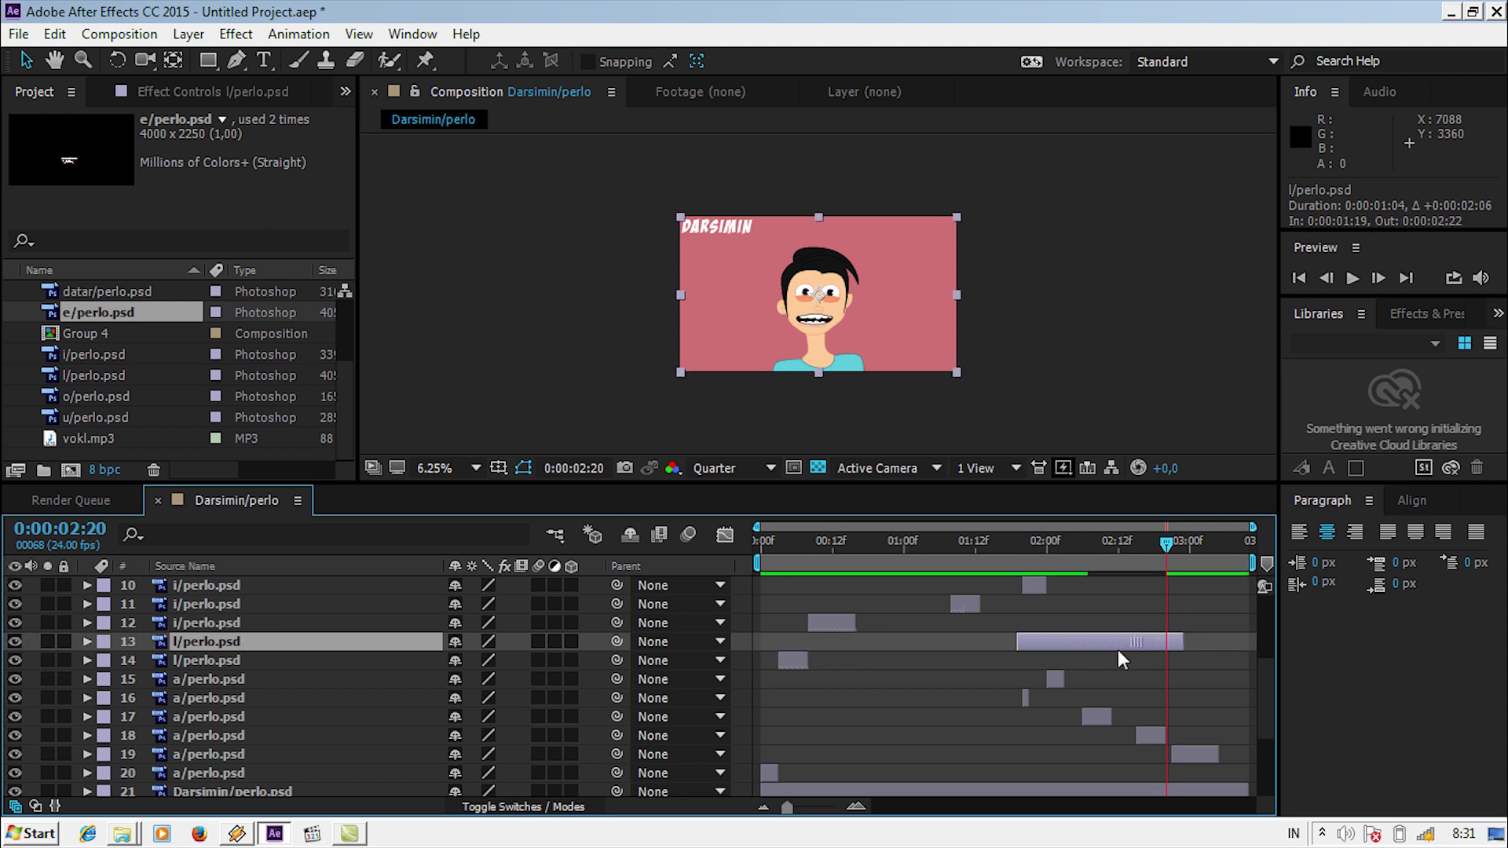
left_click_drag(1016, 640, 1167, 647)
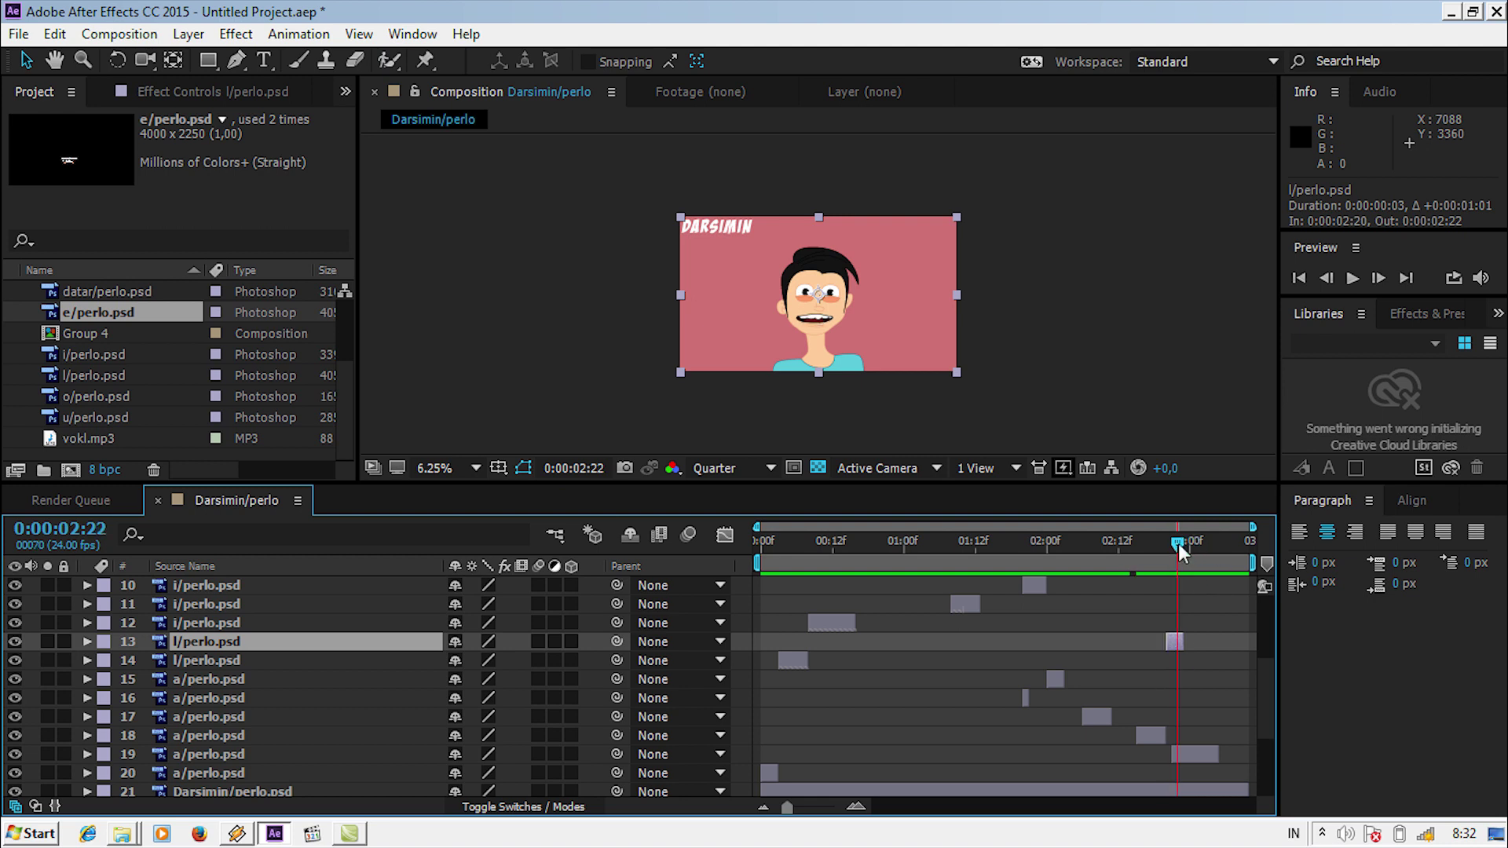
Duplicate the a mouth layer 18 and move it to 2:23–3:03
left_click_drag(1180, 544, 1184, 544)
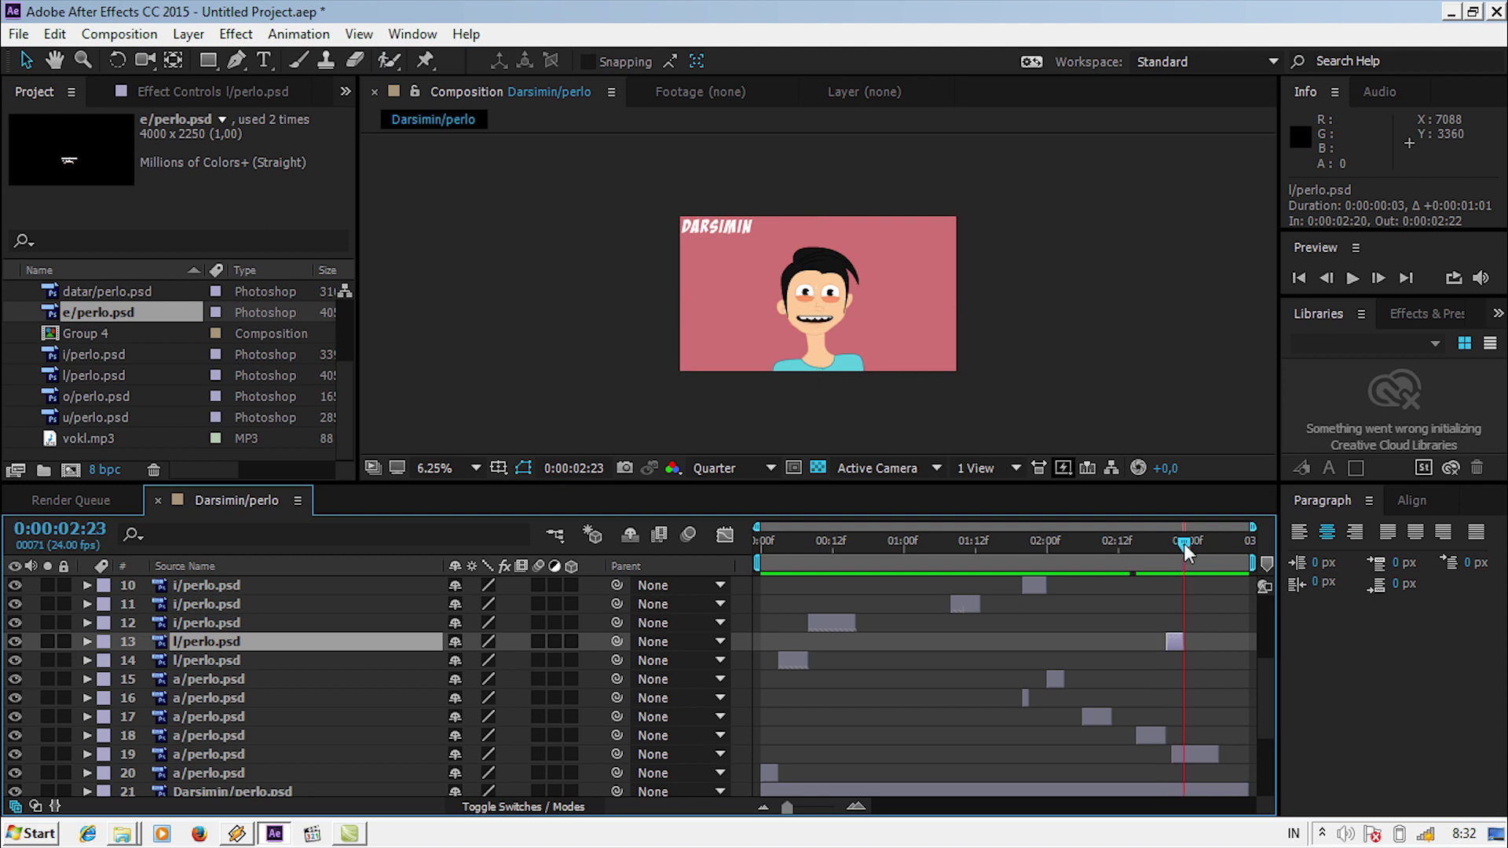
left_click(269, 737)
key("ctrl+d")
left_click_drag(1154, 737, 1197, 737)
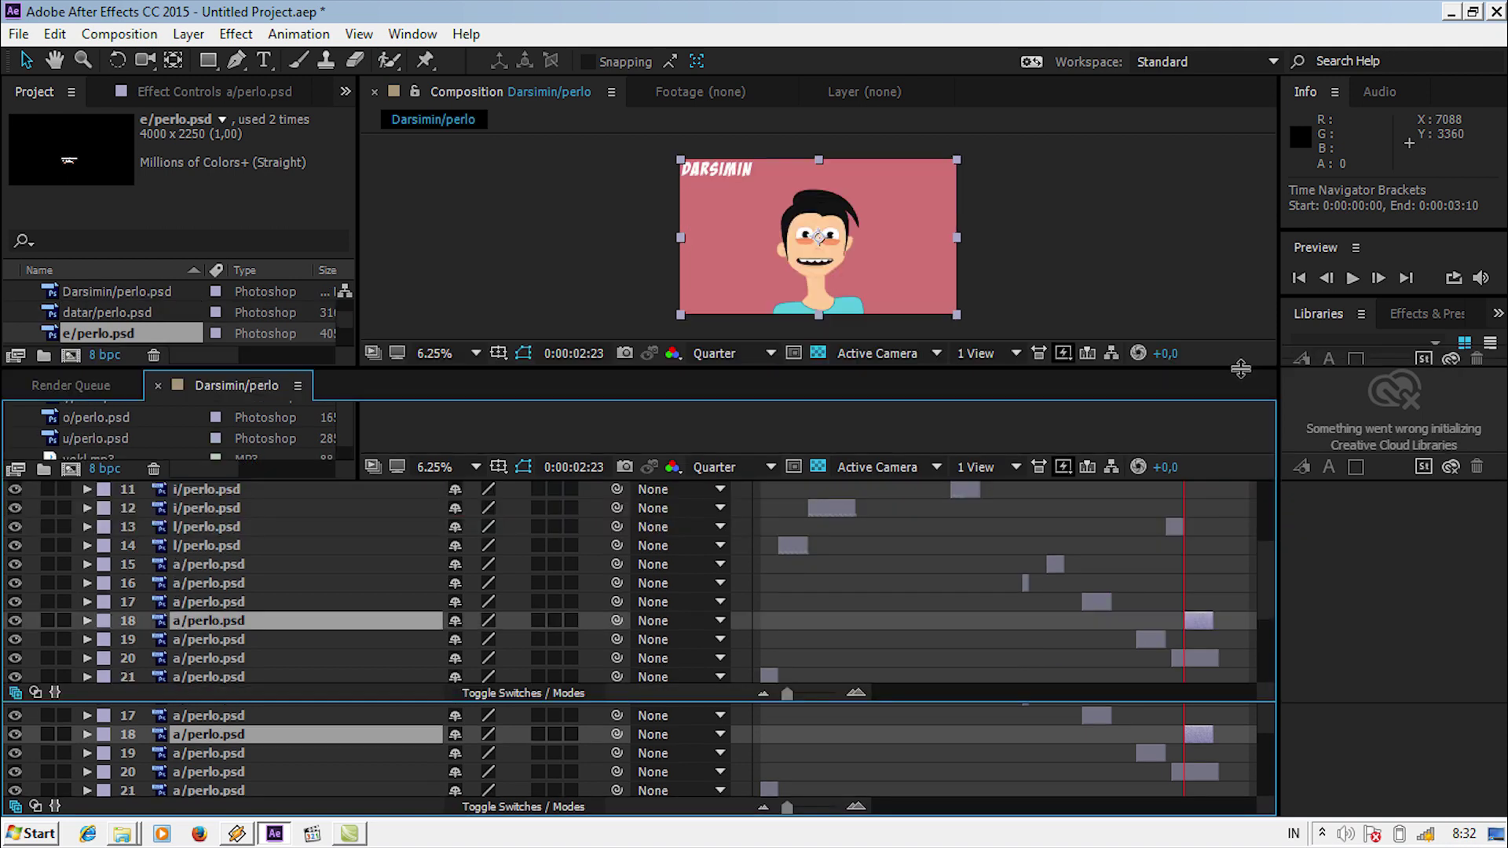
left_click_drag(1238, 483, 1238, 369)
Play the lip-sync preview with audio, then scrub near 1:20 and inspect a mouth layers 17 and 16
scroll(1261, 608, "down", 3)
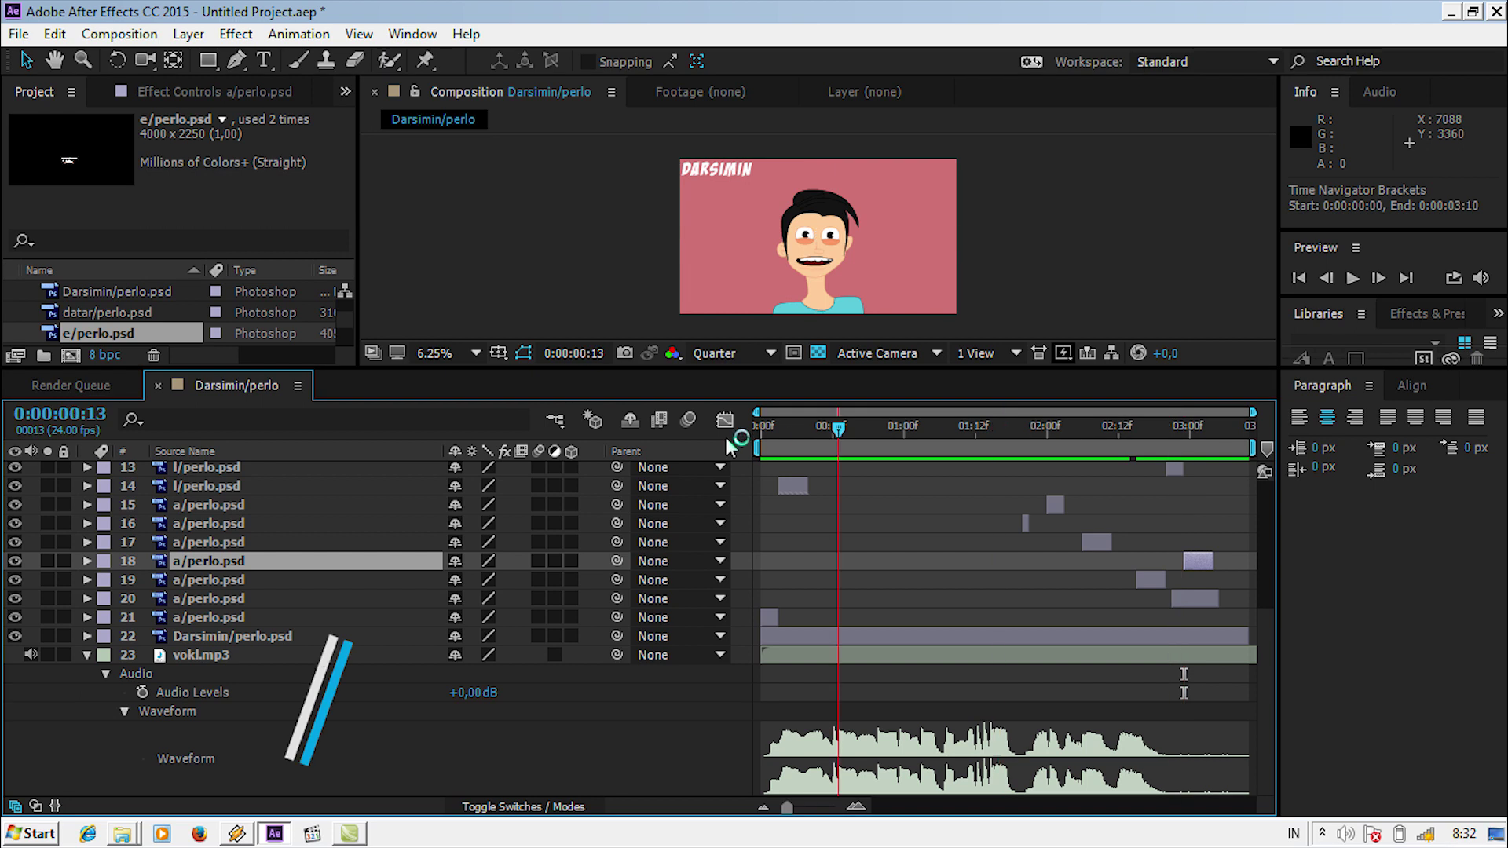
left_click(1360, 274)
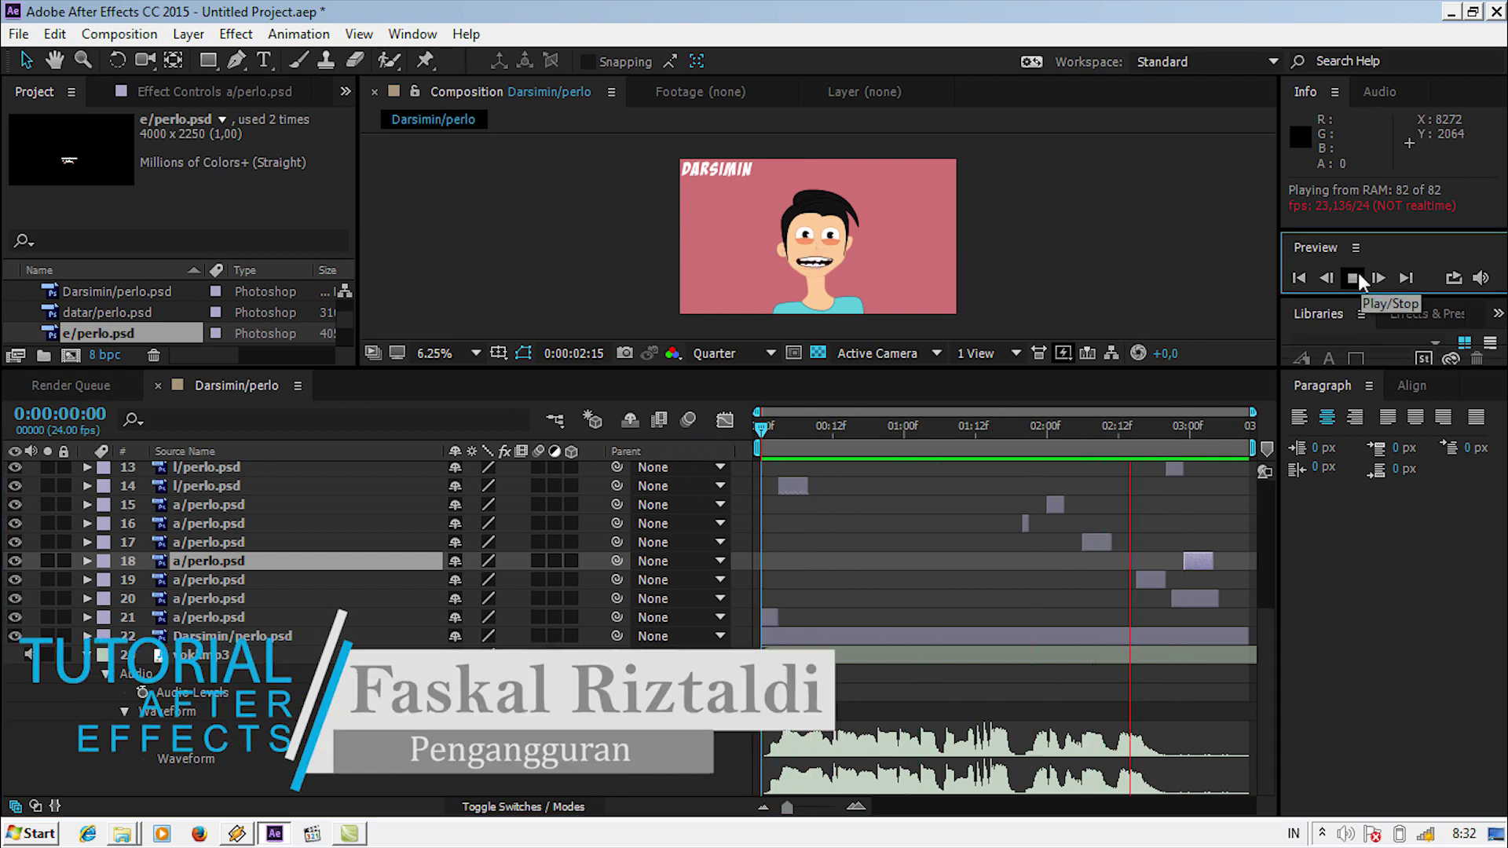
left_click(1358, 272)
left_click_drag(1011, 427, 1018, 431)
left_click(261, 539)
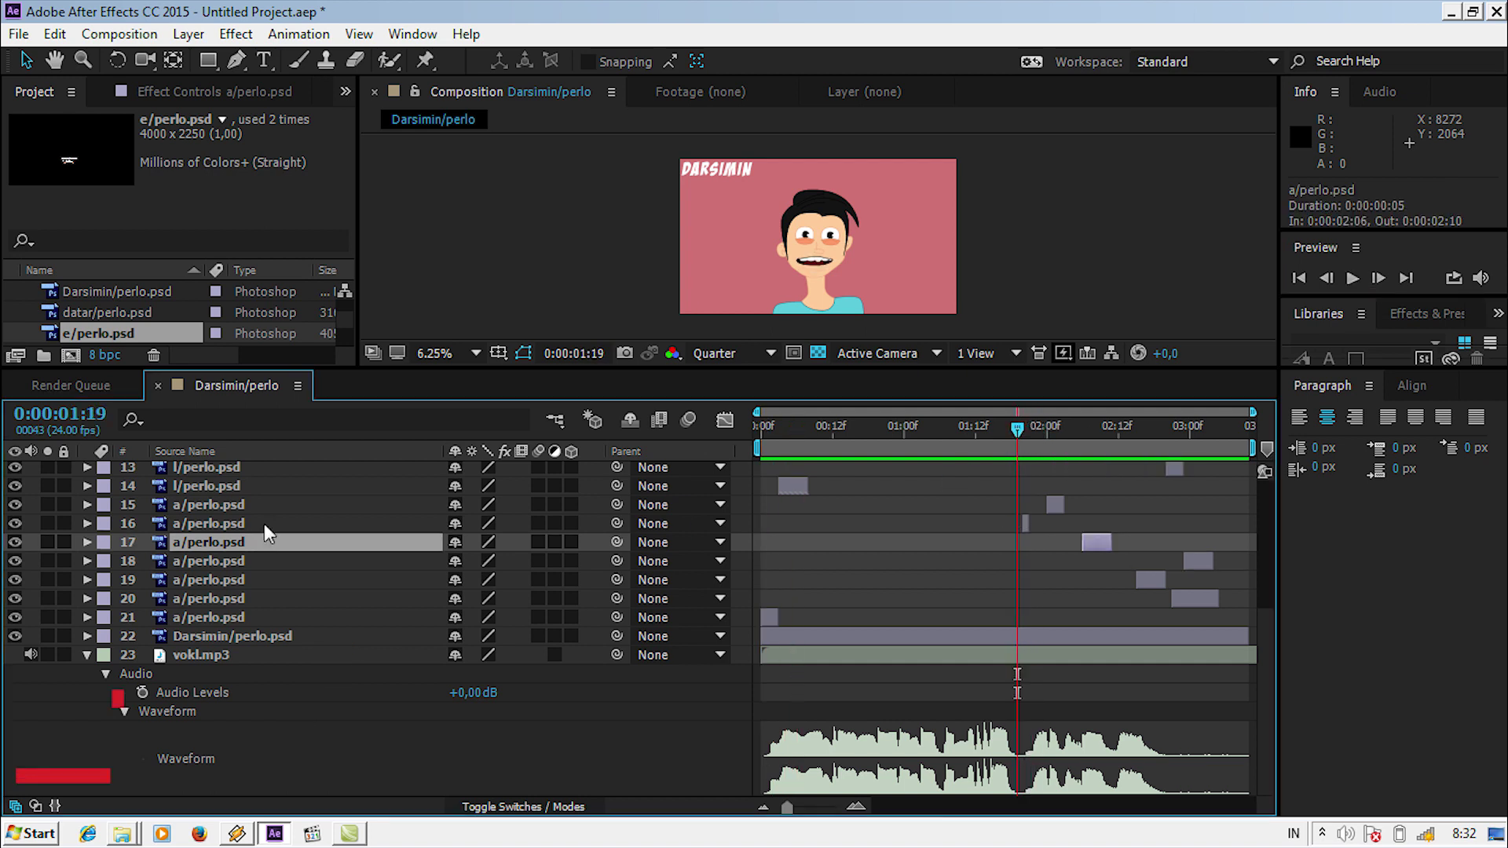
left_click(263, 523)
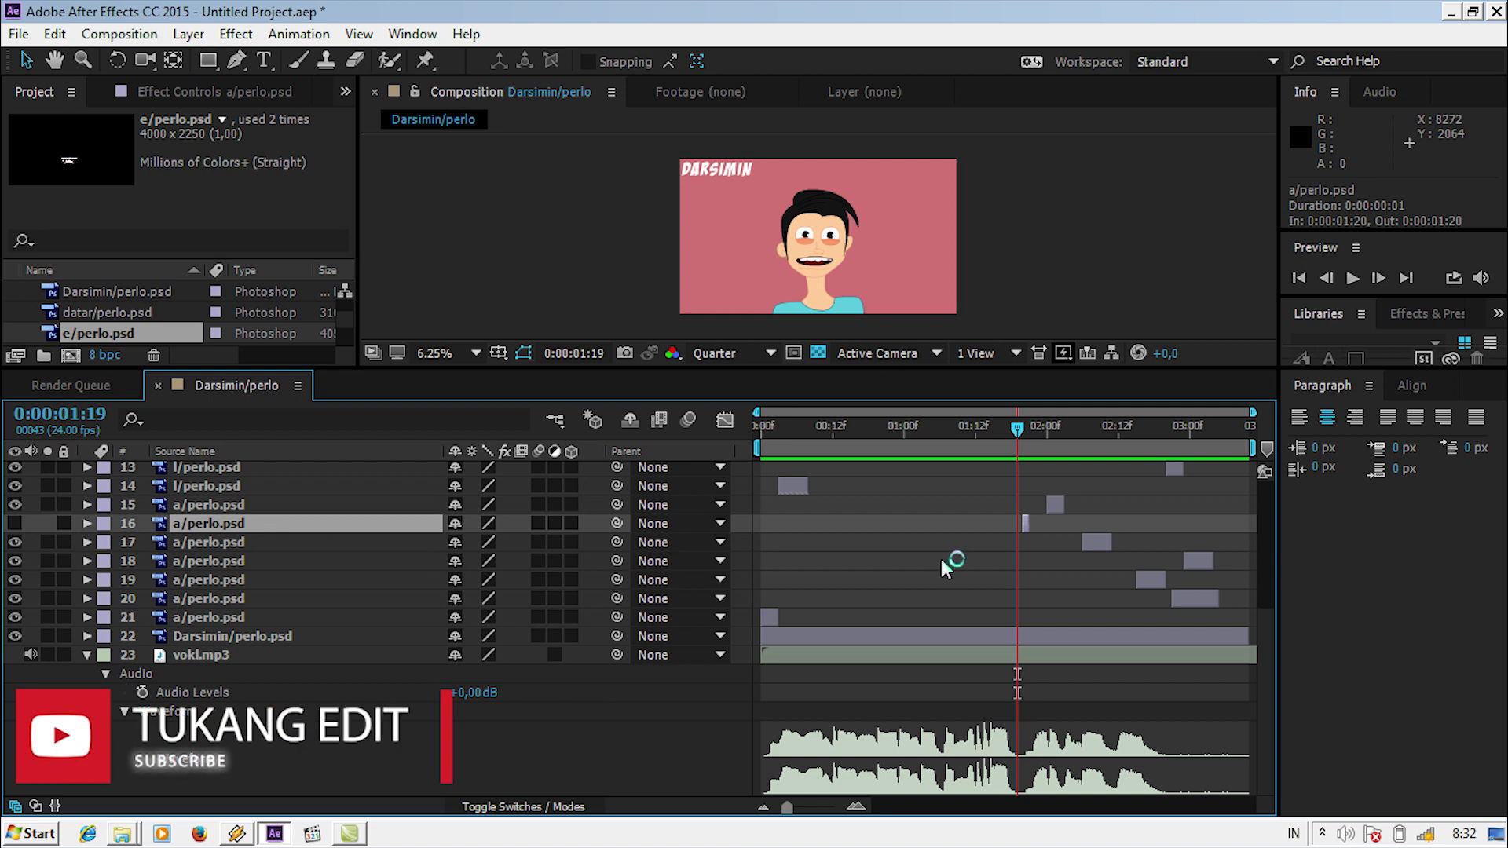
scroll(943, 555, "up", 5)
mouse_move(1021, 430)
left_mouse_down()
mouse_move(727, 439)
mouse_move(879, 448)
mouse_move(929, 426)
mouse_move(1014, 438)
mouse_move(1048, 432)
mouse_move(990, 430)
mouse_move(1062, 423)
left_mouse_up()
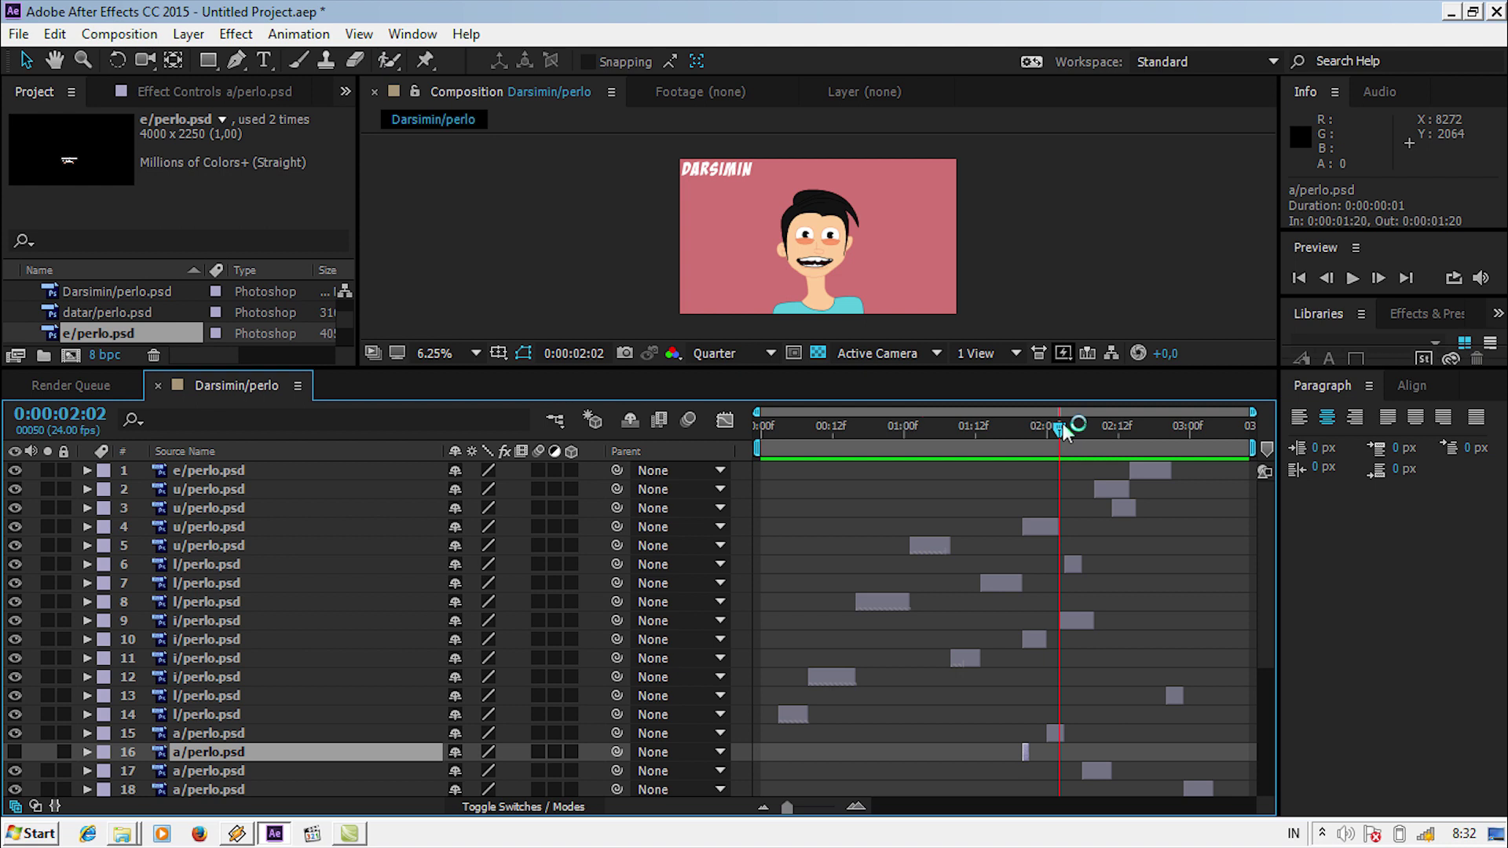
Scrub through 2:06–2:12 and review the a mouth 19, e mouth 1 and l mouth 8 layers
mouse_move(1091, 423)
left_mouse_down()
mouse_move(1206, 416)
mouse_move(752, 452)
left_mouse_up()
scroll(964, 585, "down", 1)
scroll(964, 584, "down", 2)
scroll(964, 584, "down", 1)
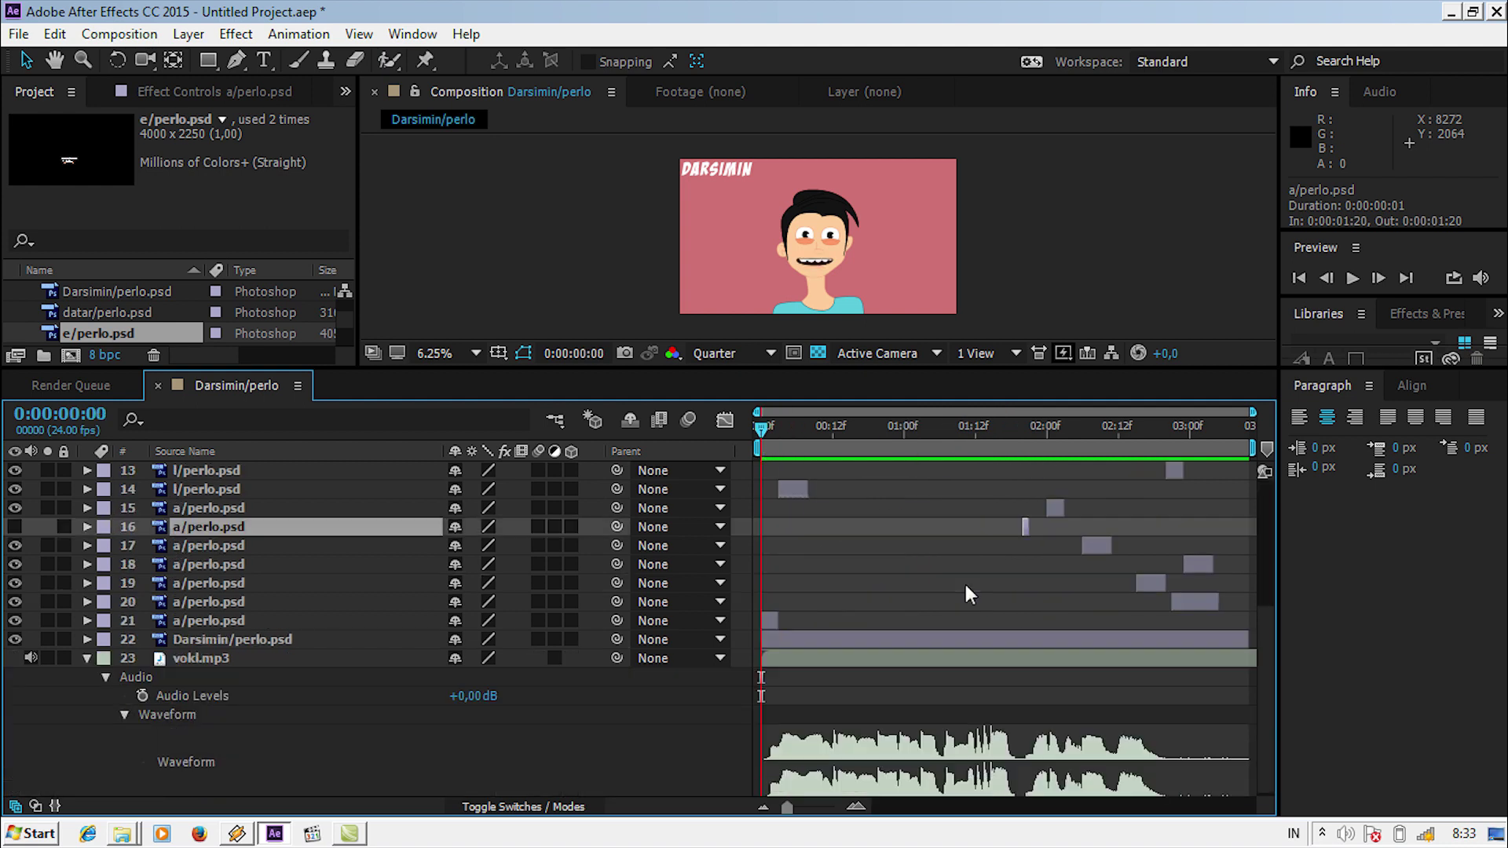
left_click(253, 585)
scroll(253, 586, "up", 2)
scroll(254, 586, "up", 1)
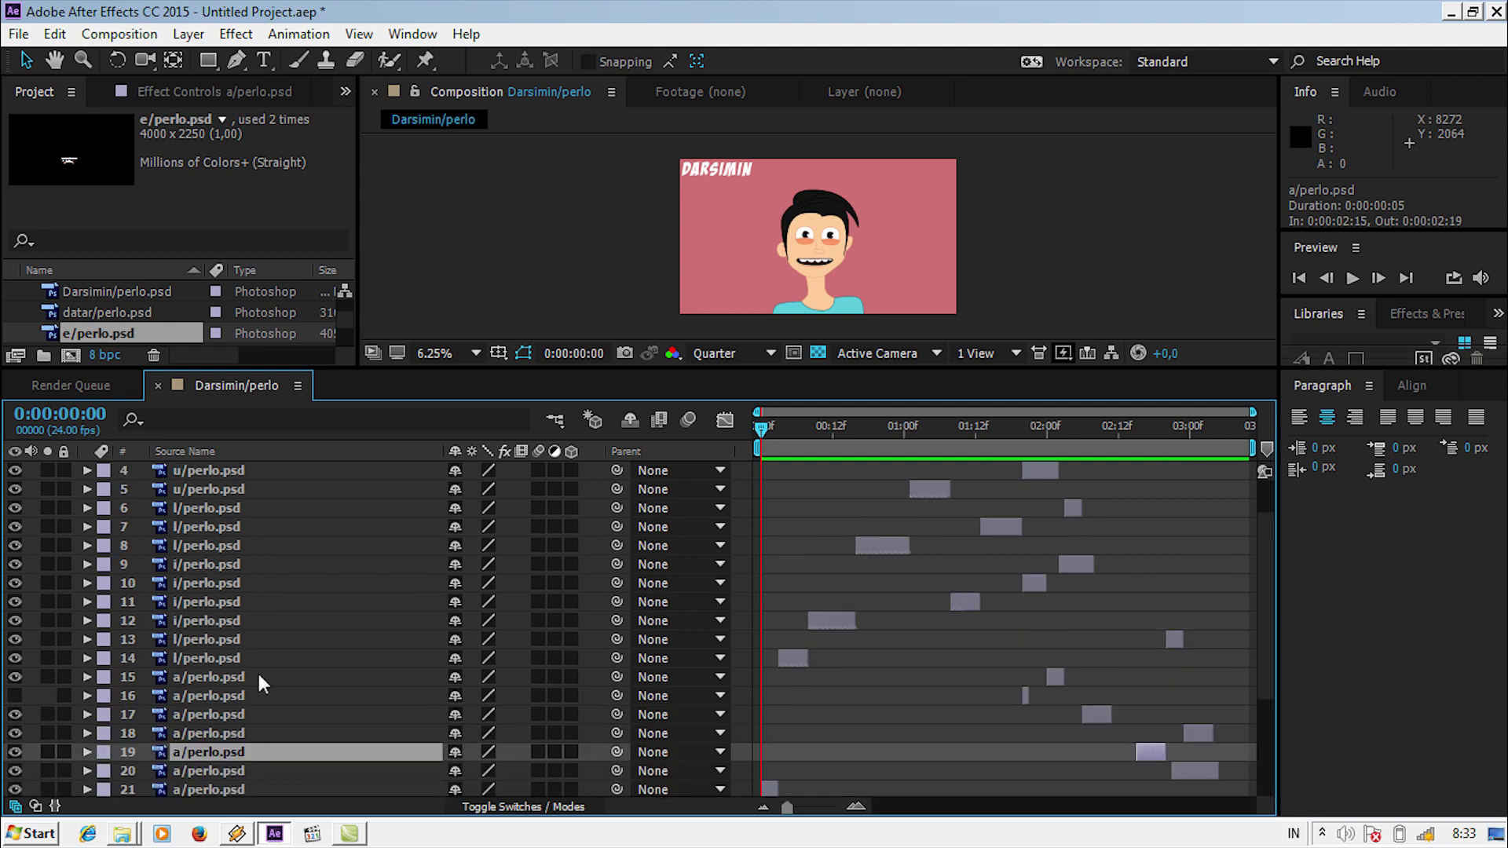
scroll(253, 644, "up", 1)
left_click(274, 474)
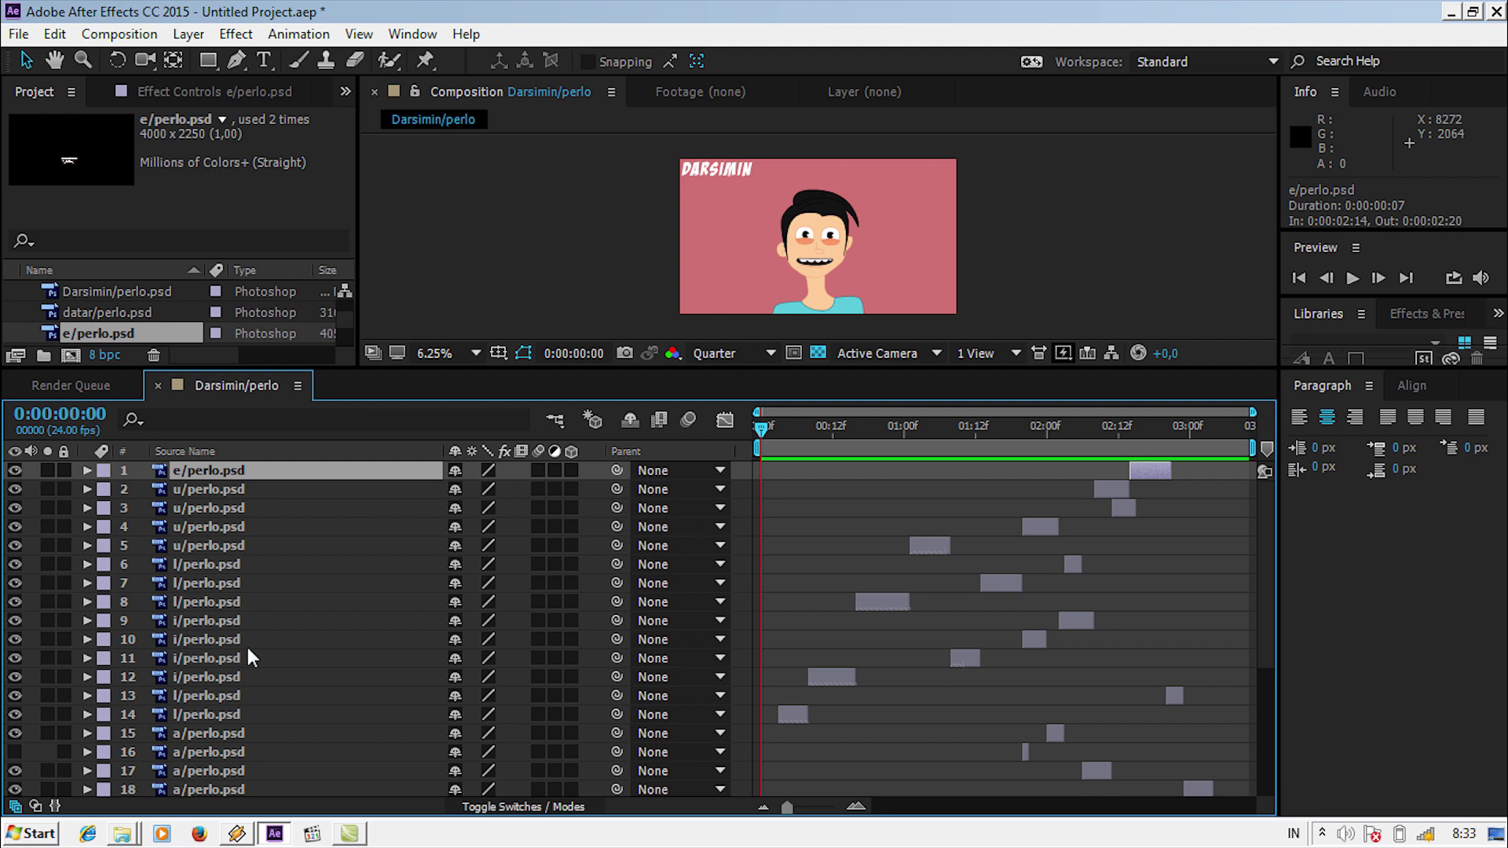
scroll(245, 666, "down", 1)
scroll(245, 666, "down", 1)
scroll(245, 666, "down", 1)
scroll(245, 666, "up", 1)
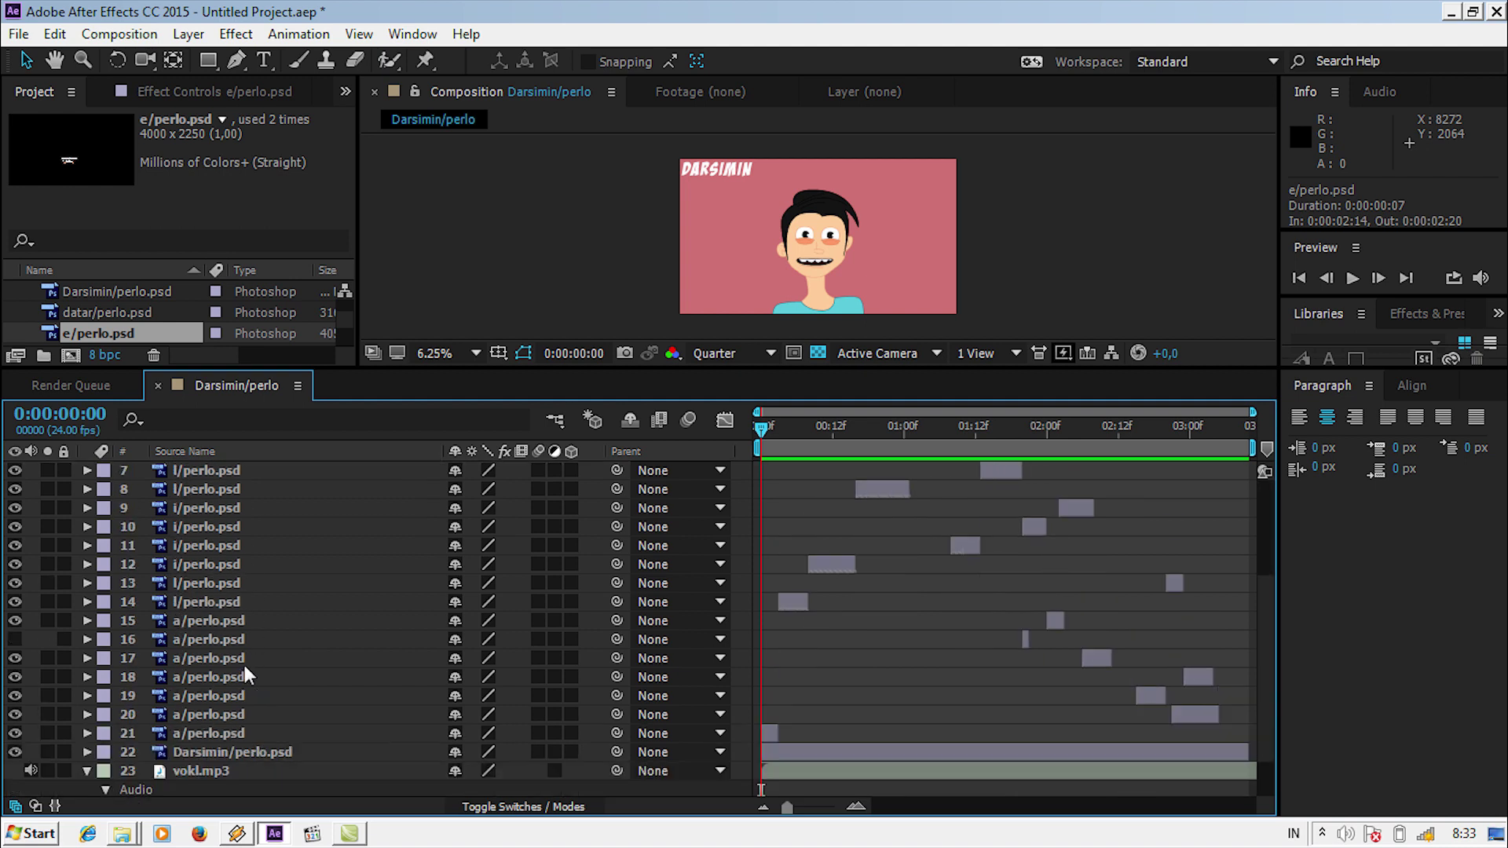
scroll(244, 666, "up", 2)
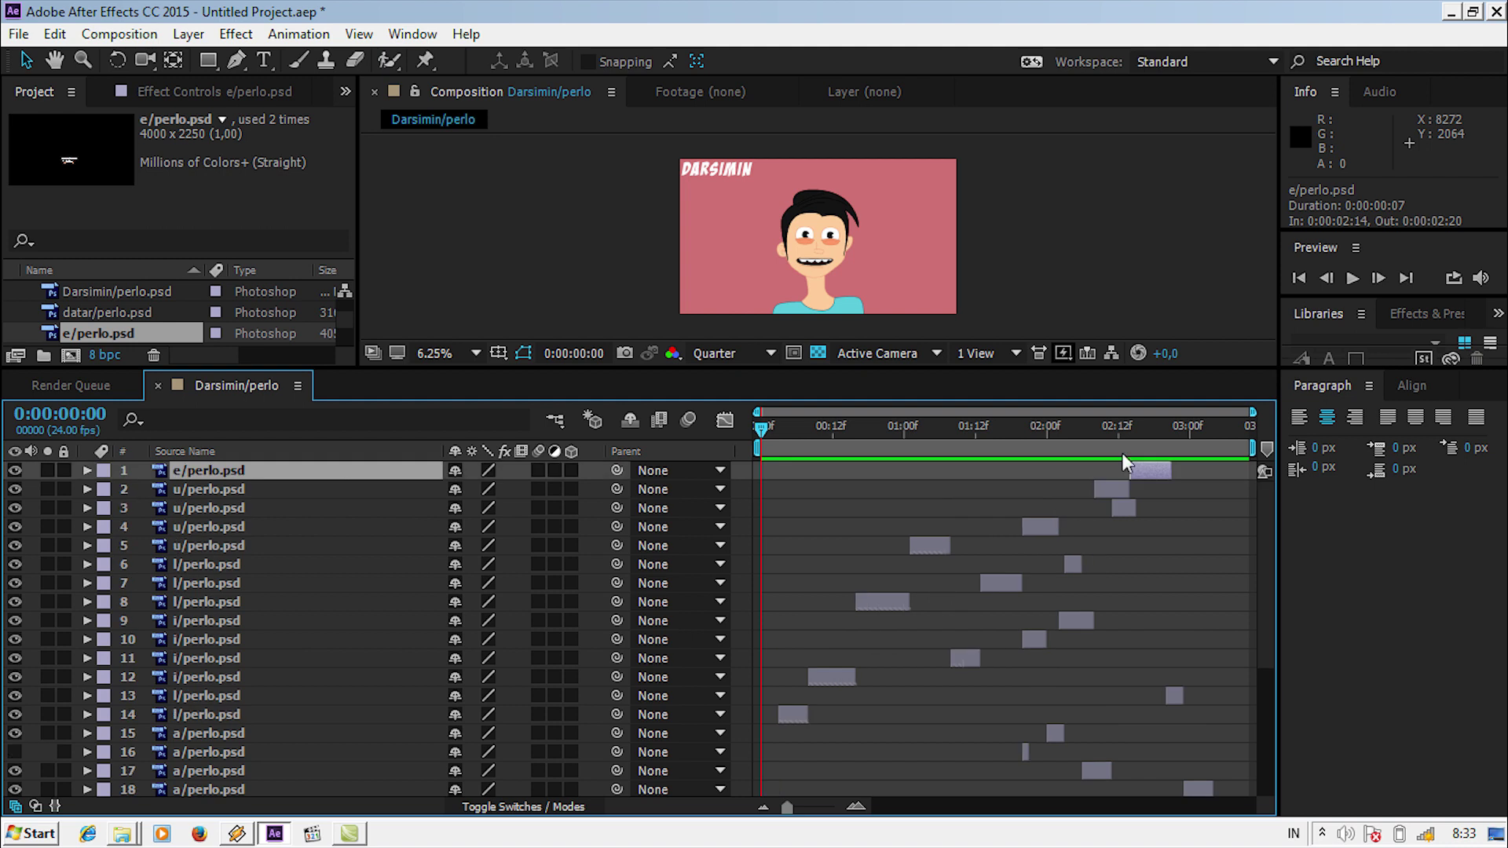
left_click(255, 605)
scroll(254, 605, "down", 1)
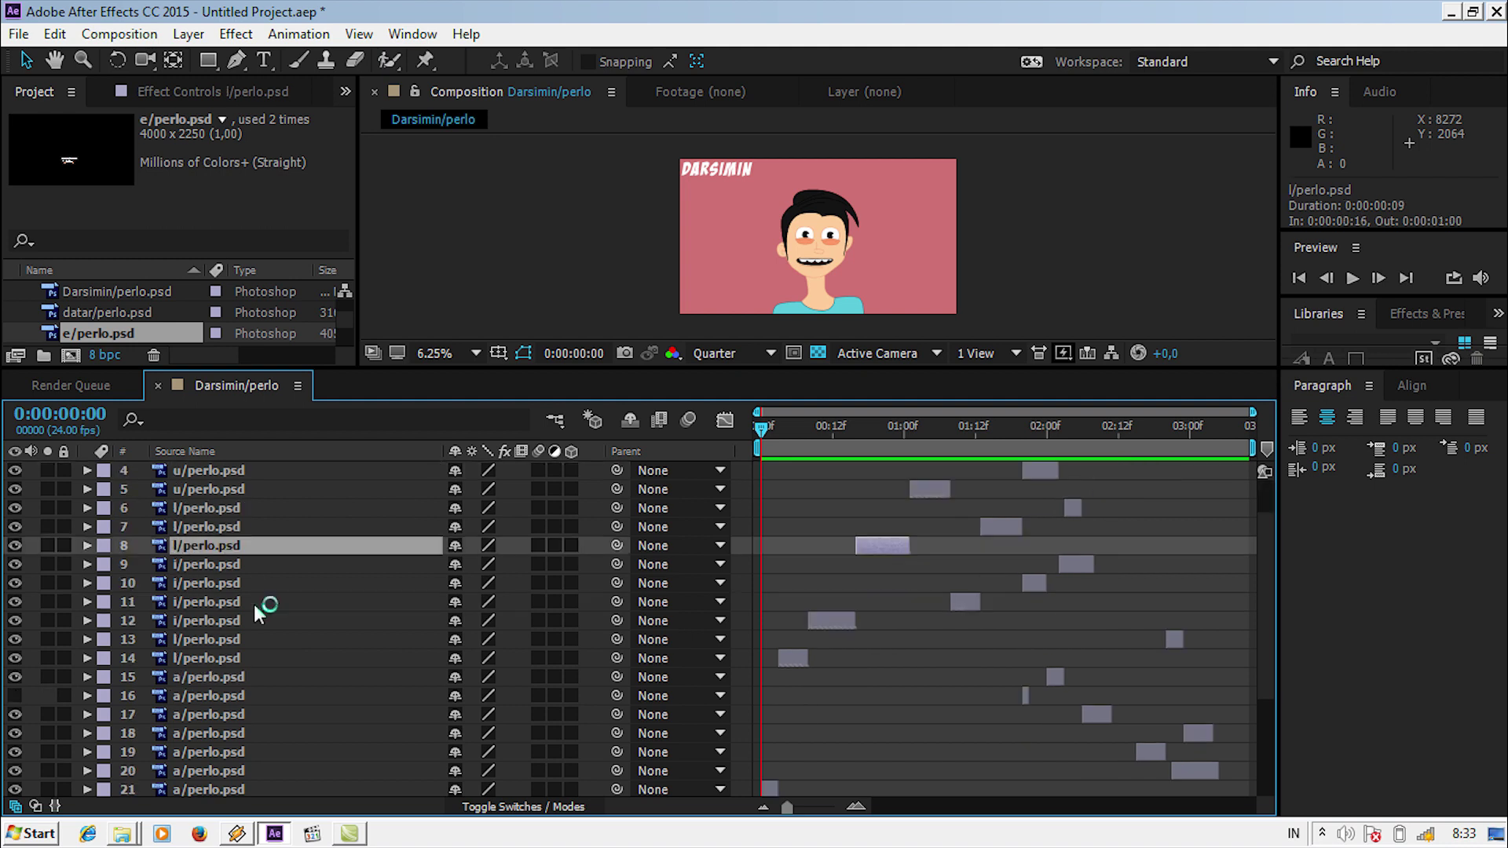
scroll(255, 605, "down", 1)
scroll(254, 605, "down", 1)
scroll(253, 604, "up", 1)
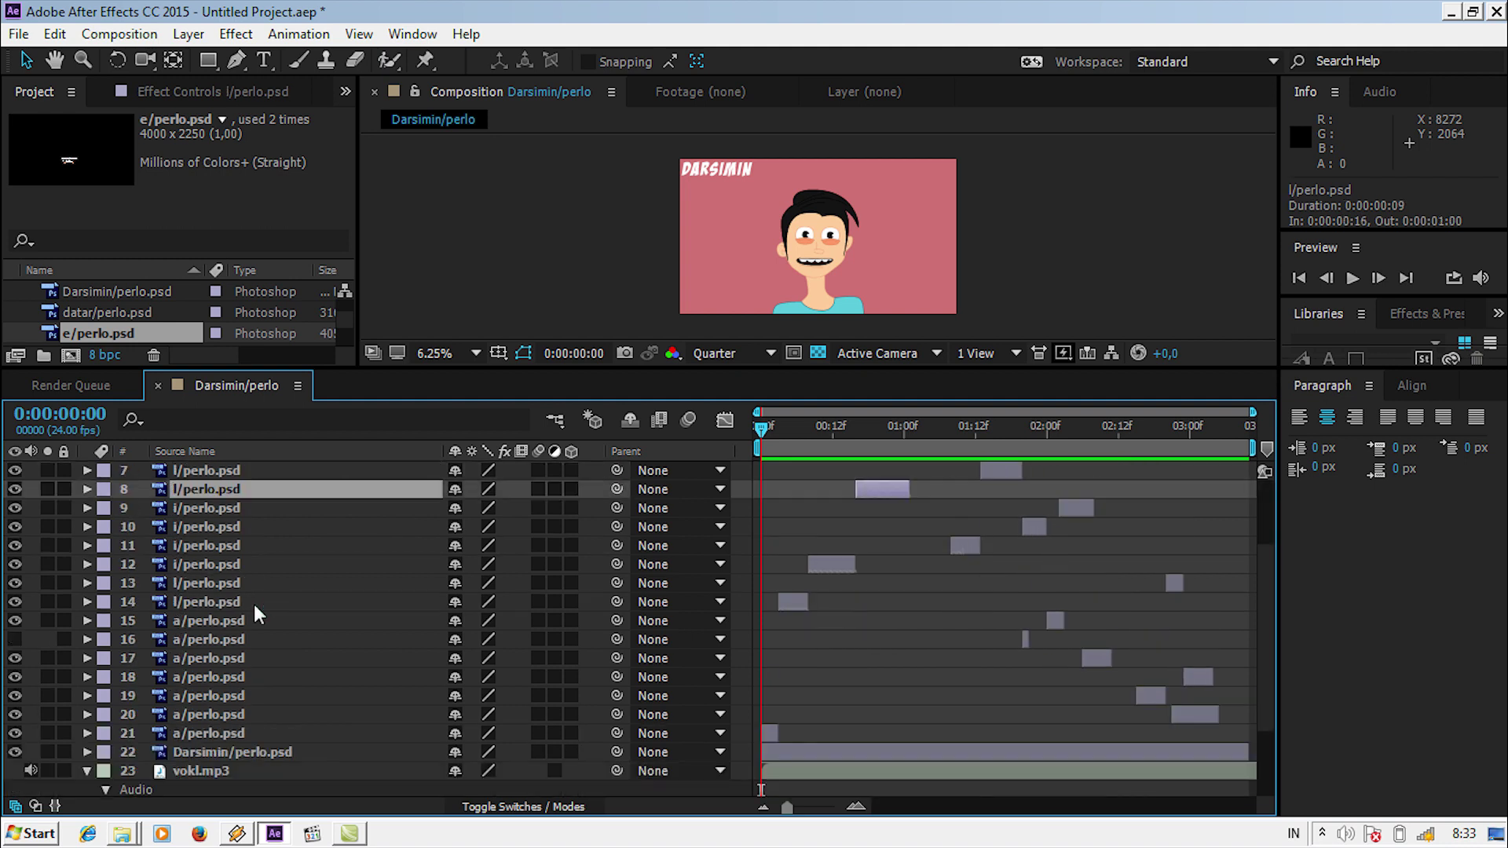
scroll(253, 605, "up", 2)
Check the voice waveform at 2:15, hide the e mouth layer 1, and preview from 0:00
left_click(1137, 426)
key("l")
key("l")
scroll(1133, 536, "up", 3)
scroll(1133, 535, "up", 1)
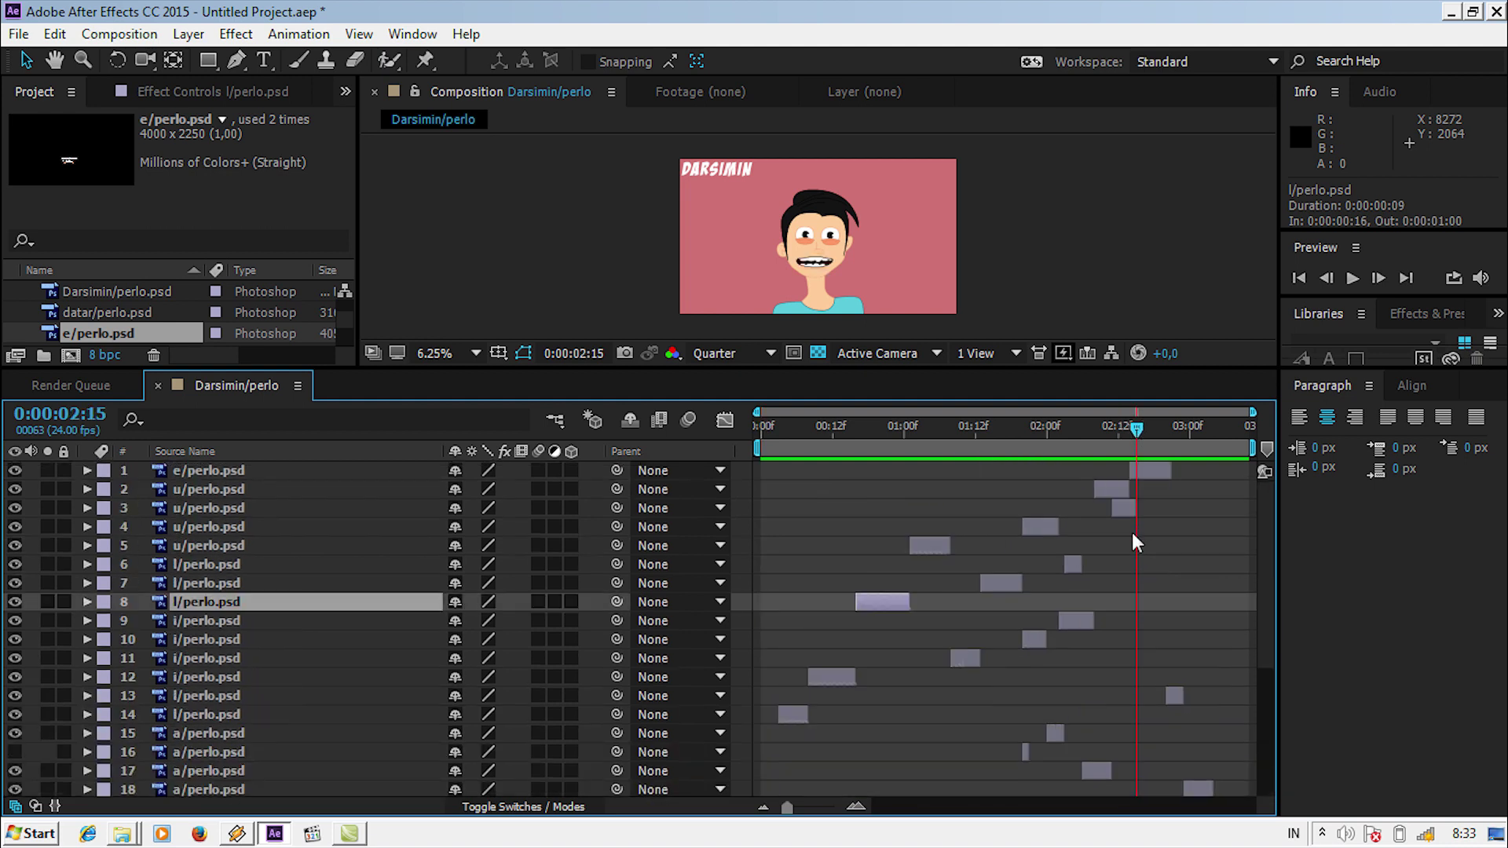
left_click(238, 469)
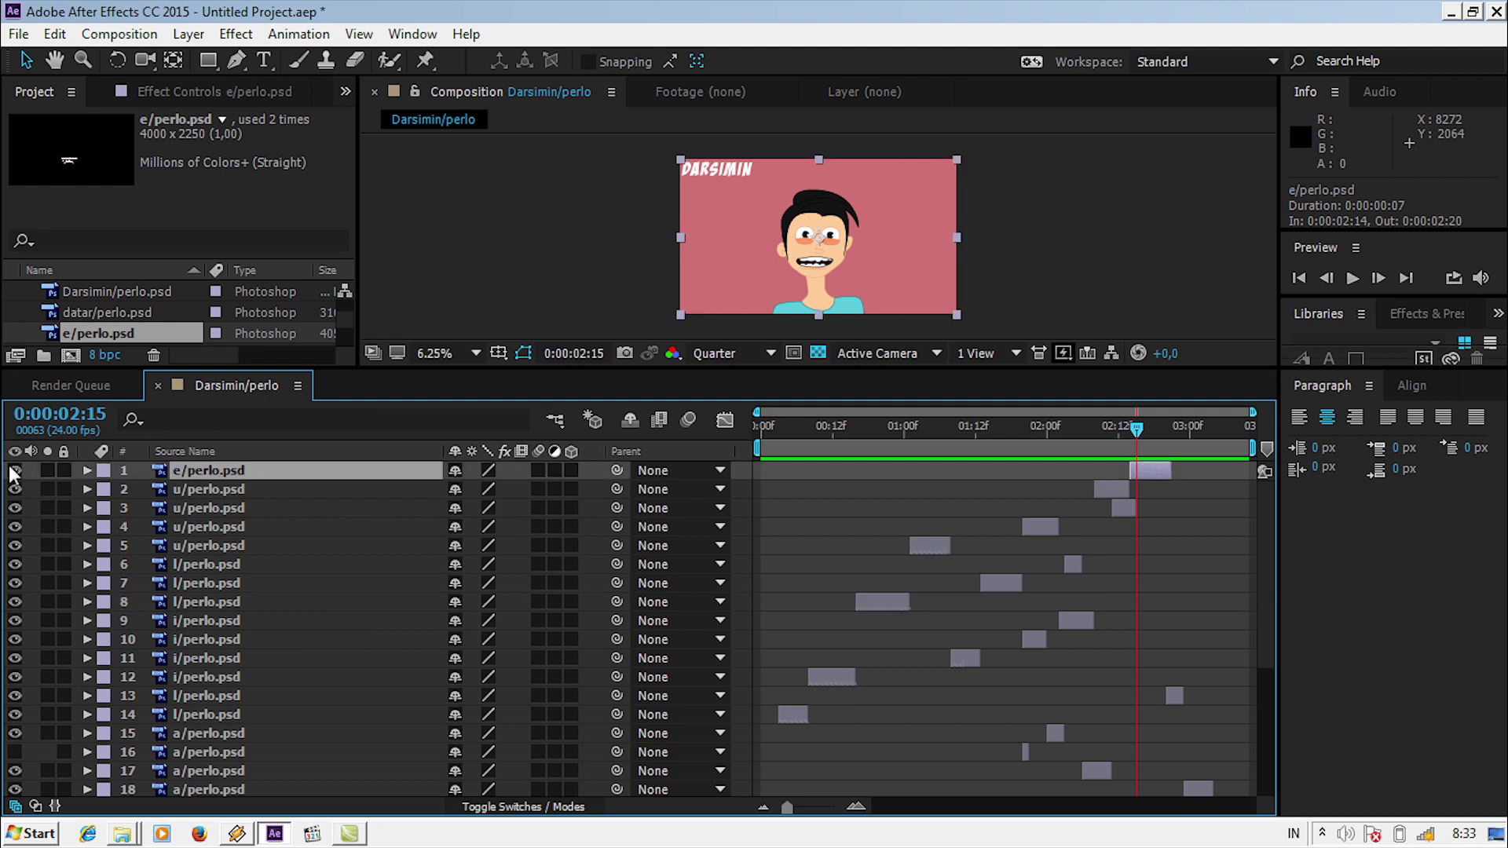
key("F2")
scroll(182, 535, "down", 2)
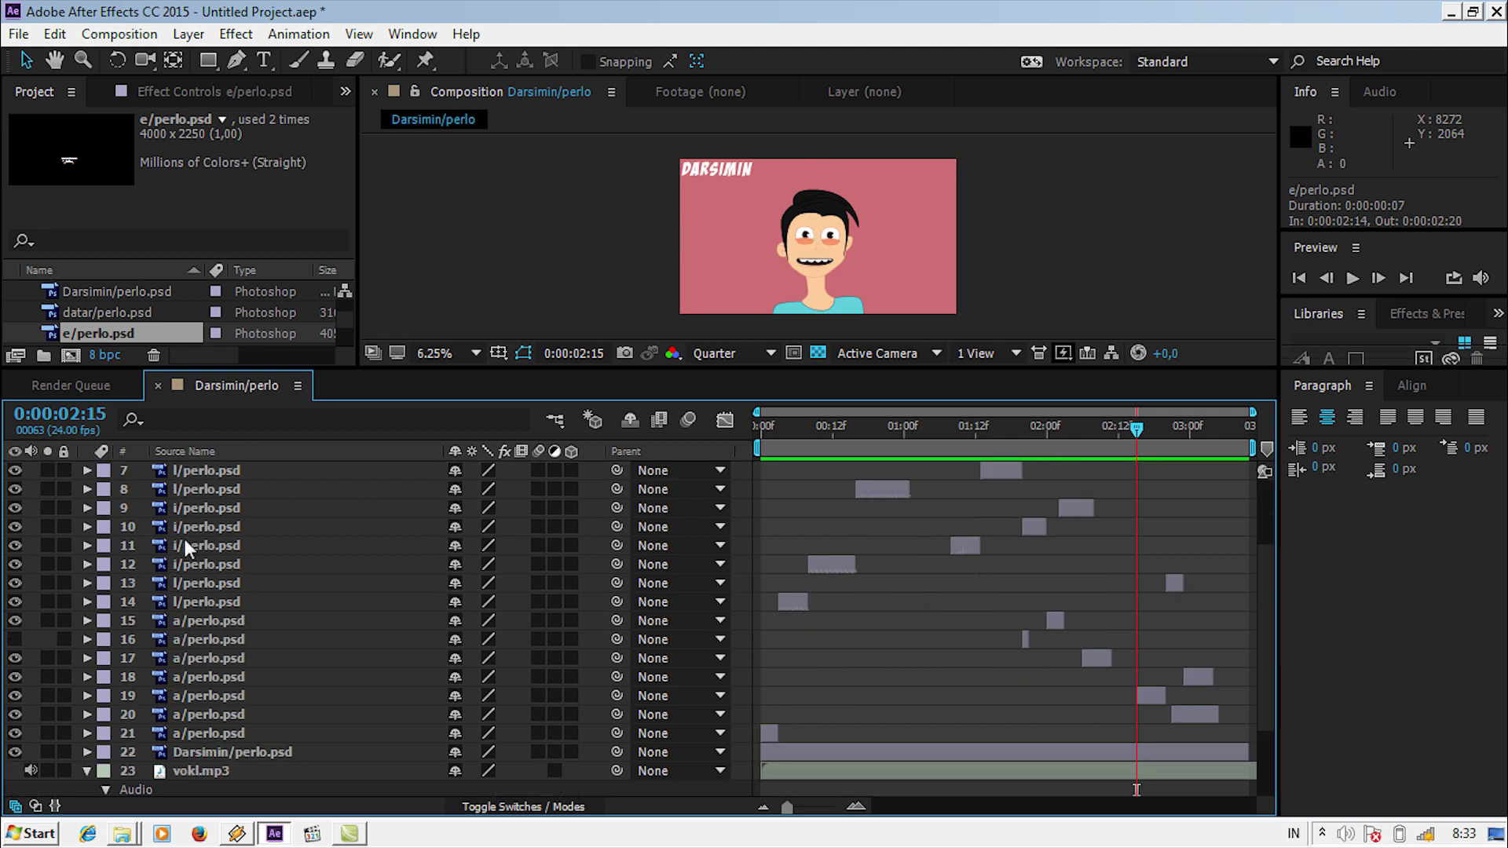
scroll(875, 591, "up", 2)
left_click(872, 473)
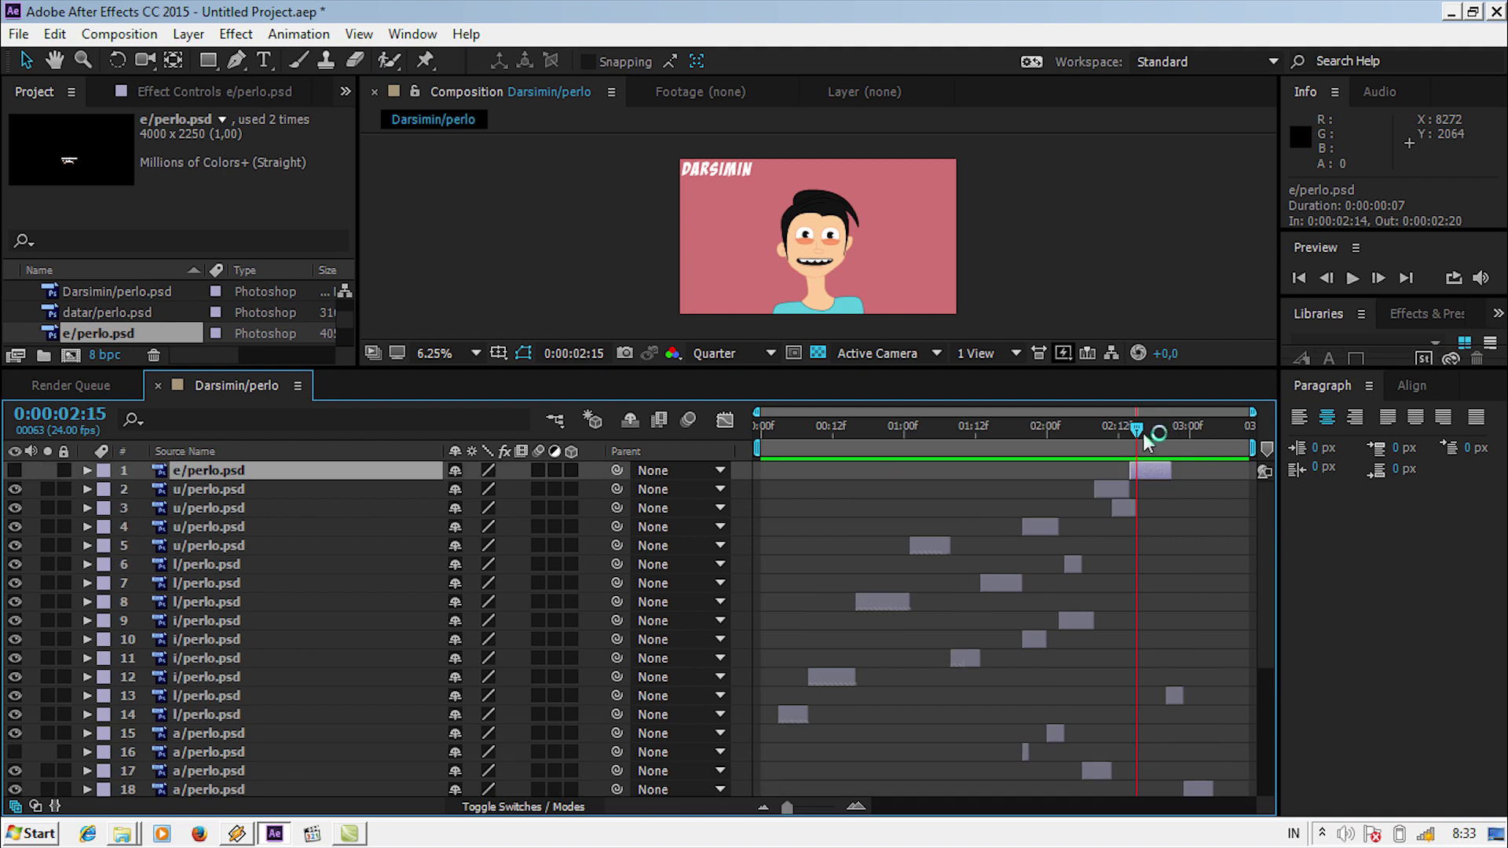
left_click_drag(1143, 432, 732, 432)
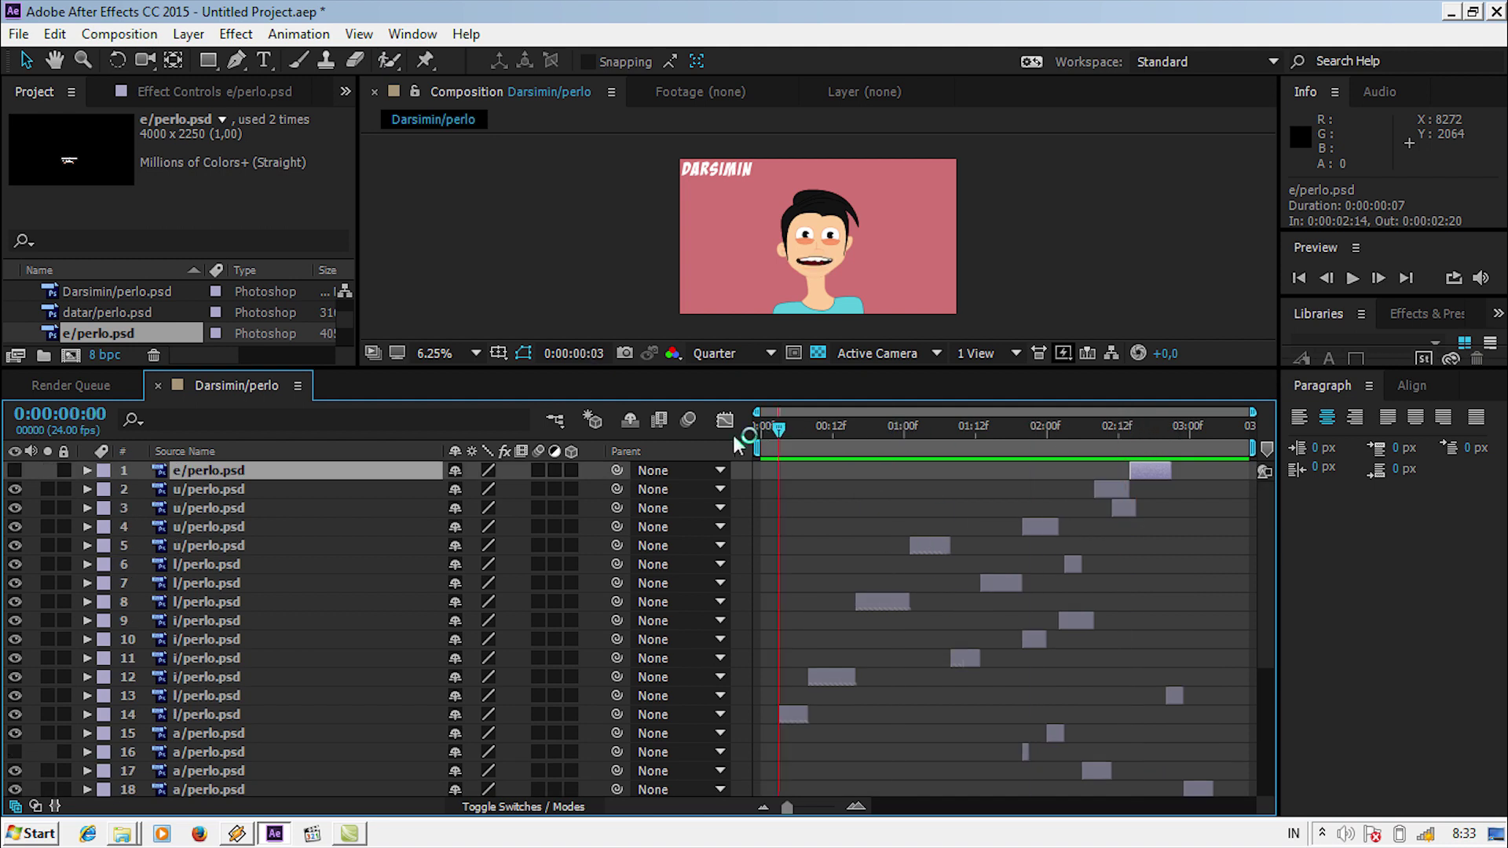
left_click(1351, 278)
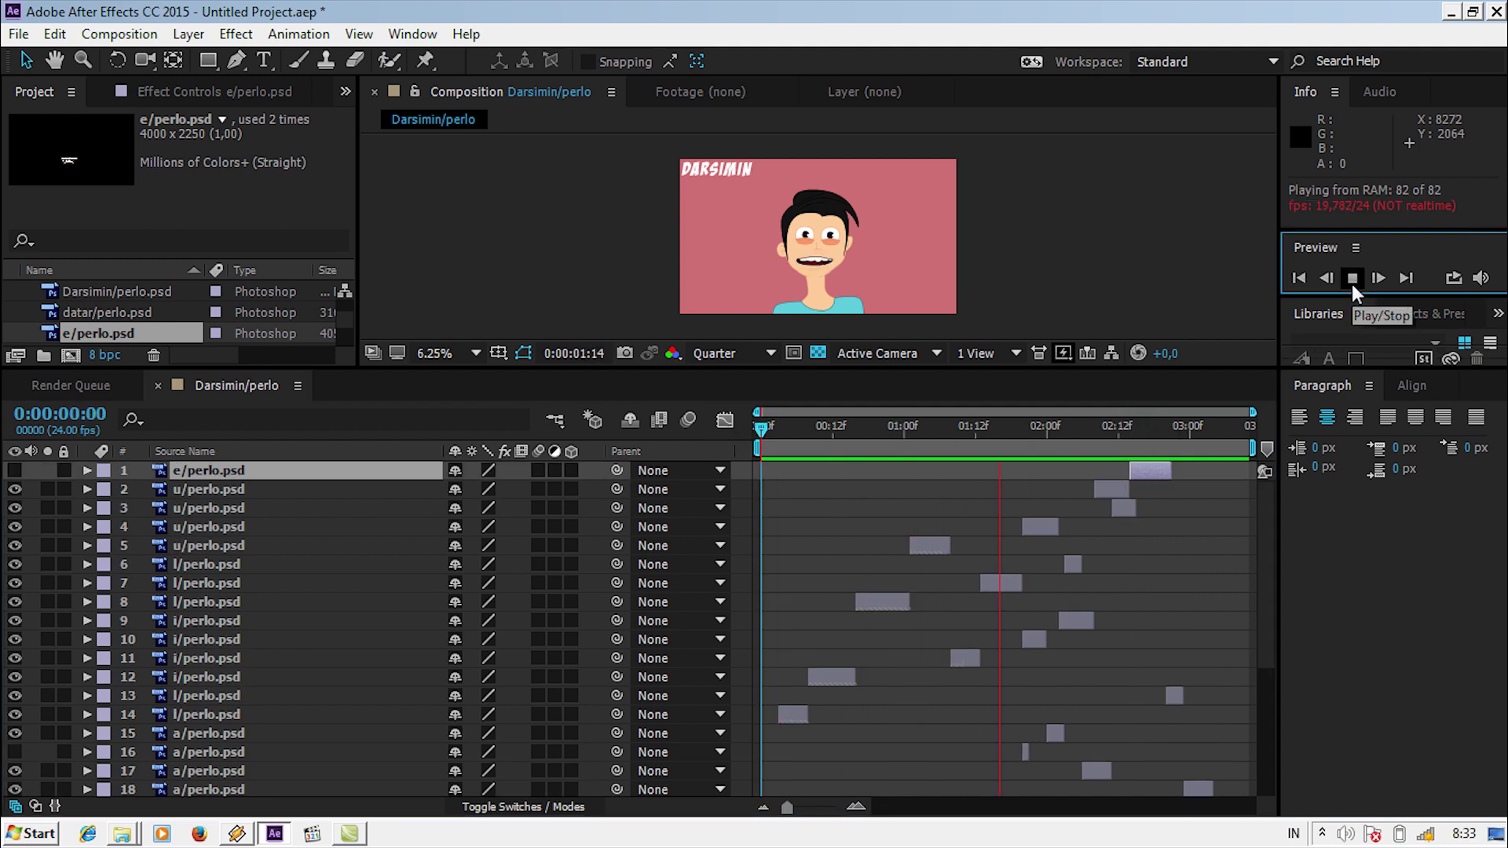
Stop the preview and hide layer 4's u/perlo.psd mouth while checking frames 1:18–1:22
left_click(1352, 284)
left_click_drag(1065, 428, 1034, 428)
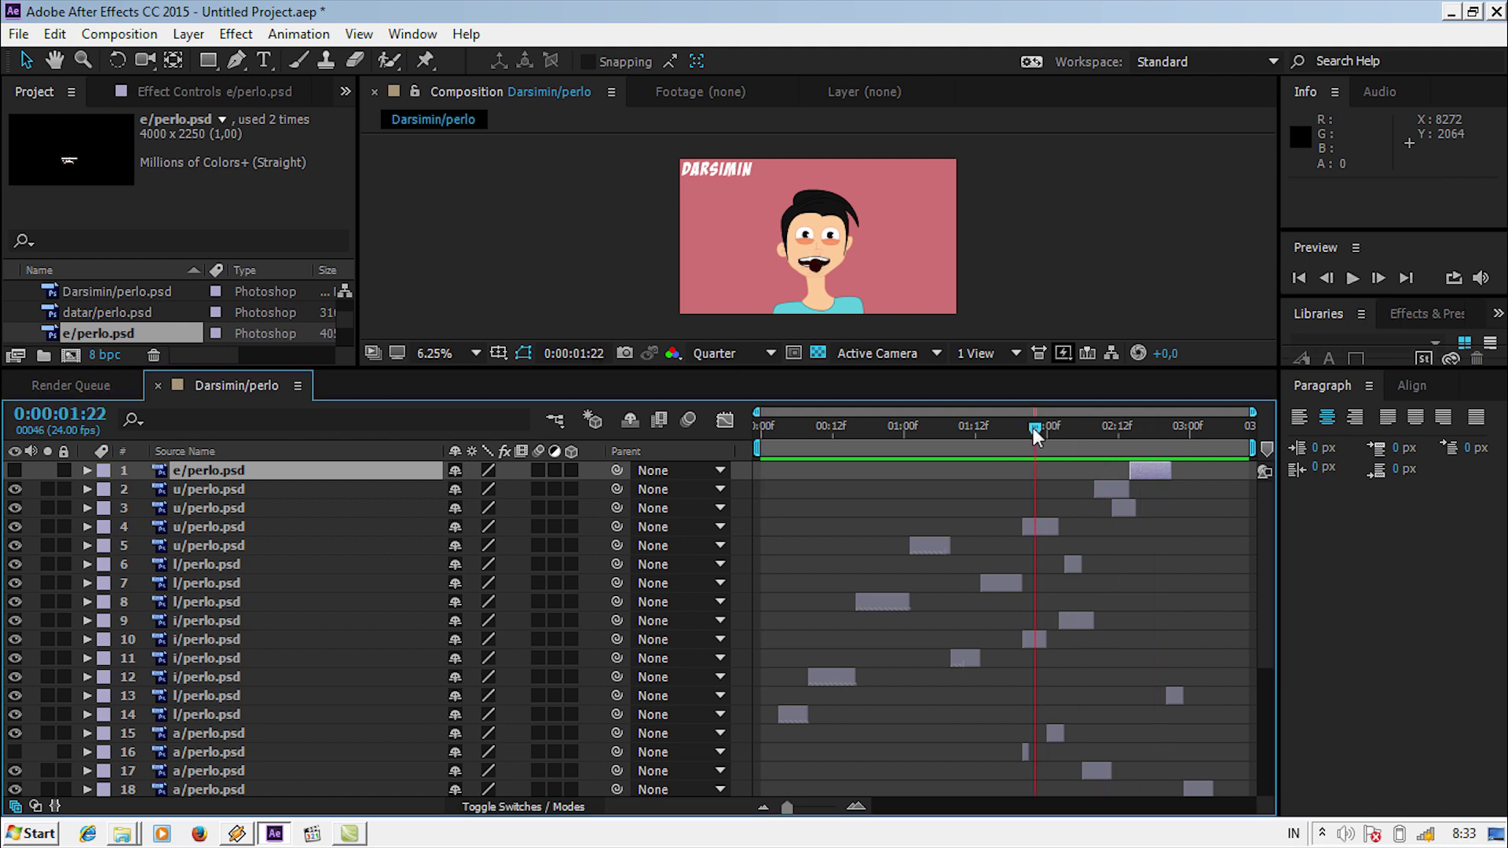
left_click(259, 526)
left_click(15, 526)
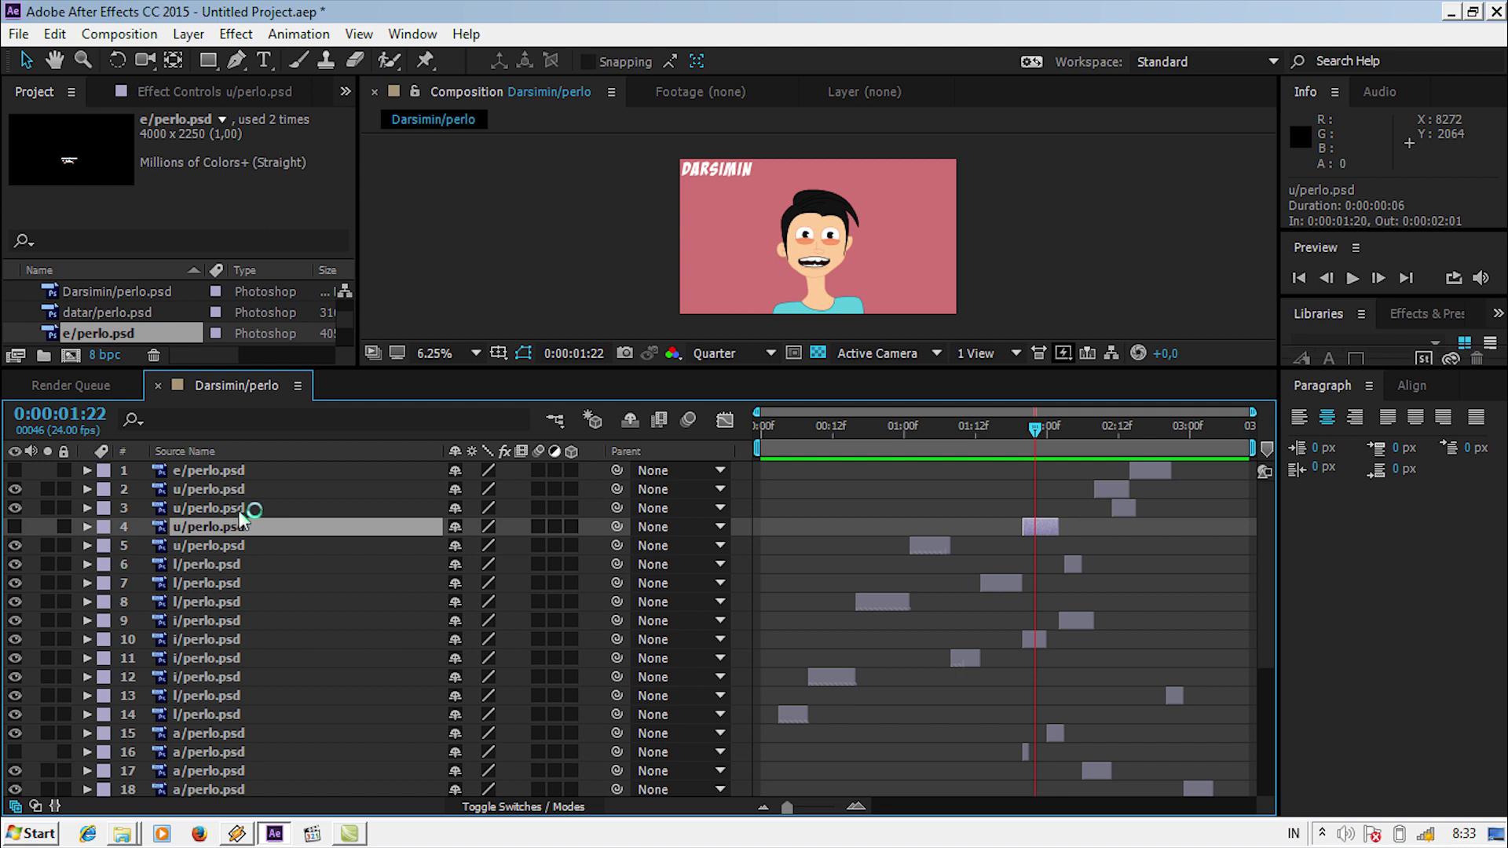
mouse_move(1035, 432)
left_mouse_down()
mouse_move(1016, 434)
mouse_move(1081, 437)
mouse_move(1044, 431)
left_mouse_up()
Delete the a/perlo.psd layer 15 and the top e/perlo.psd layer
left_click(224, 732)
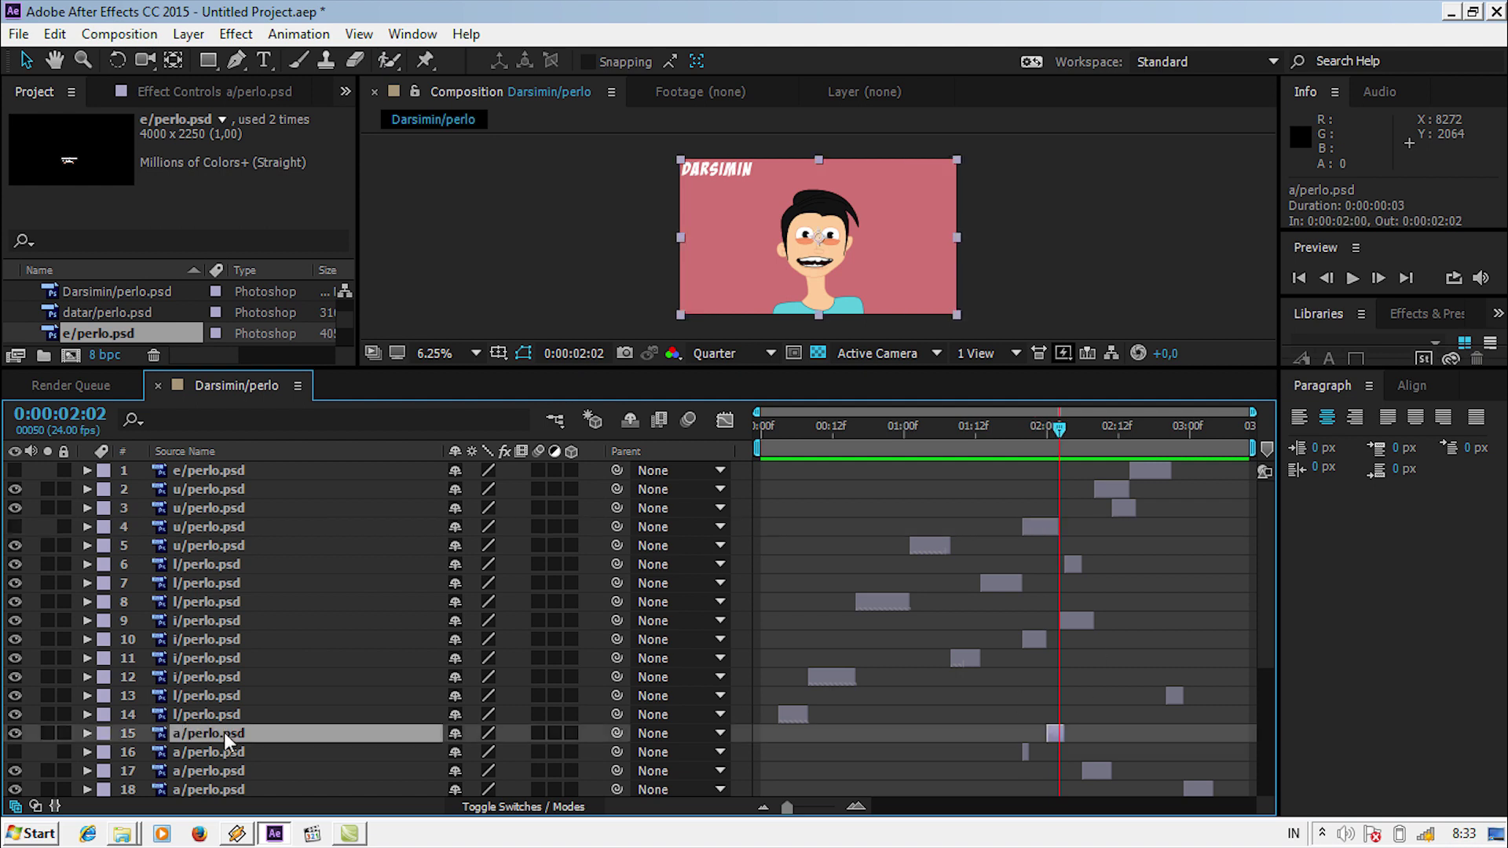
key("Delete")
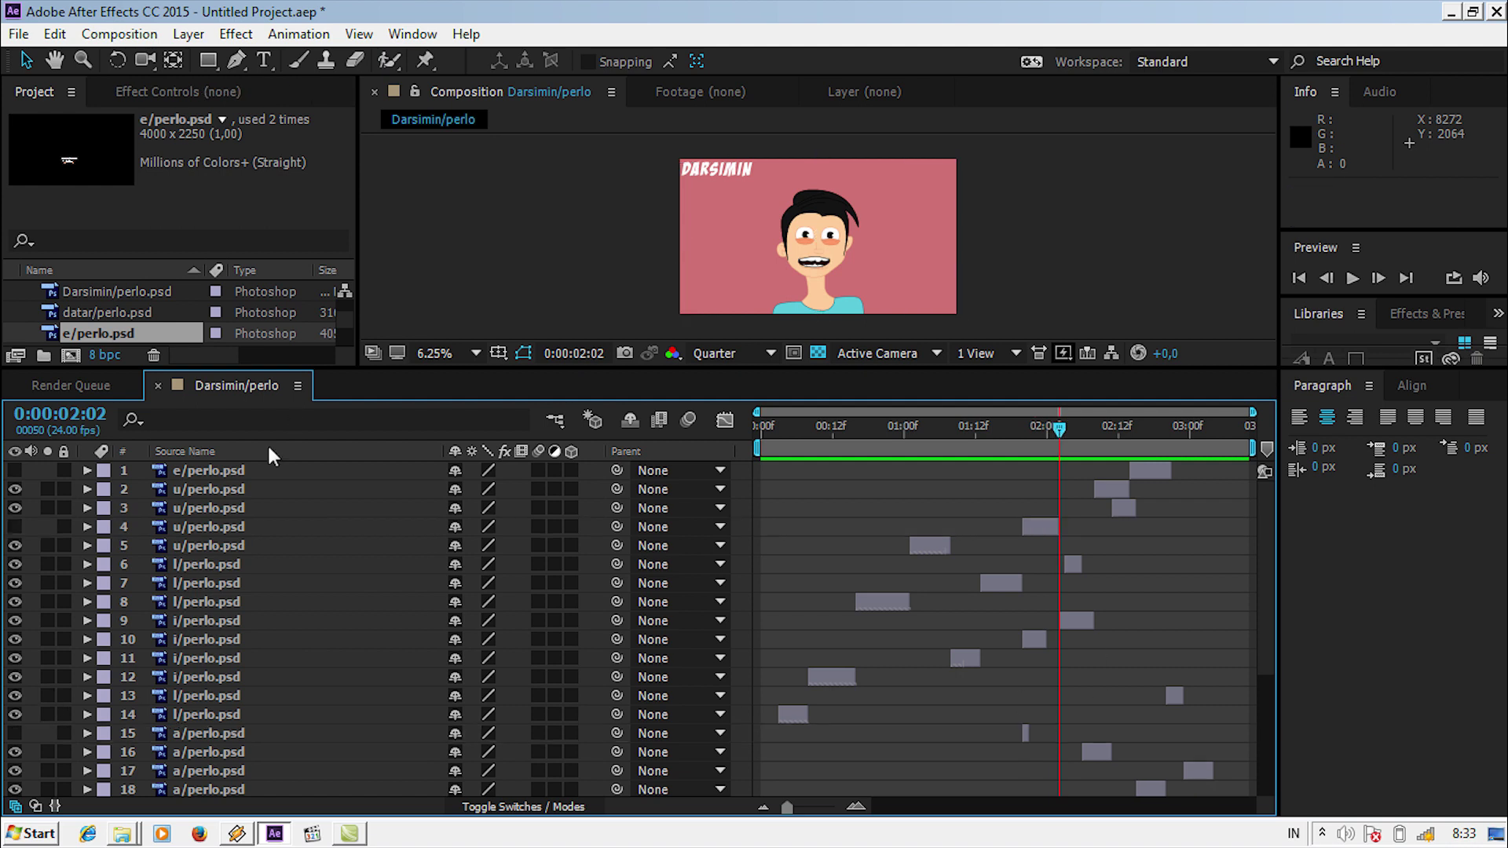
left_click(247, 473)
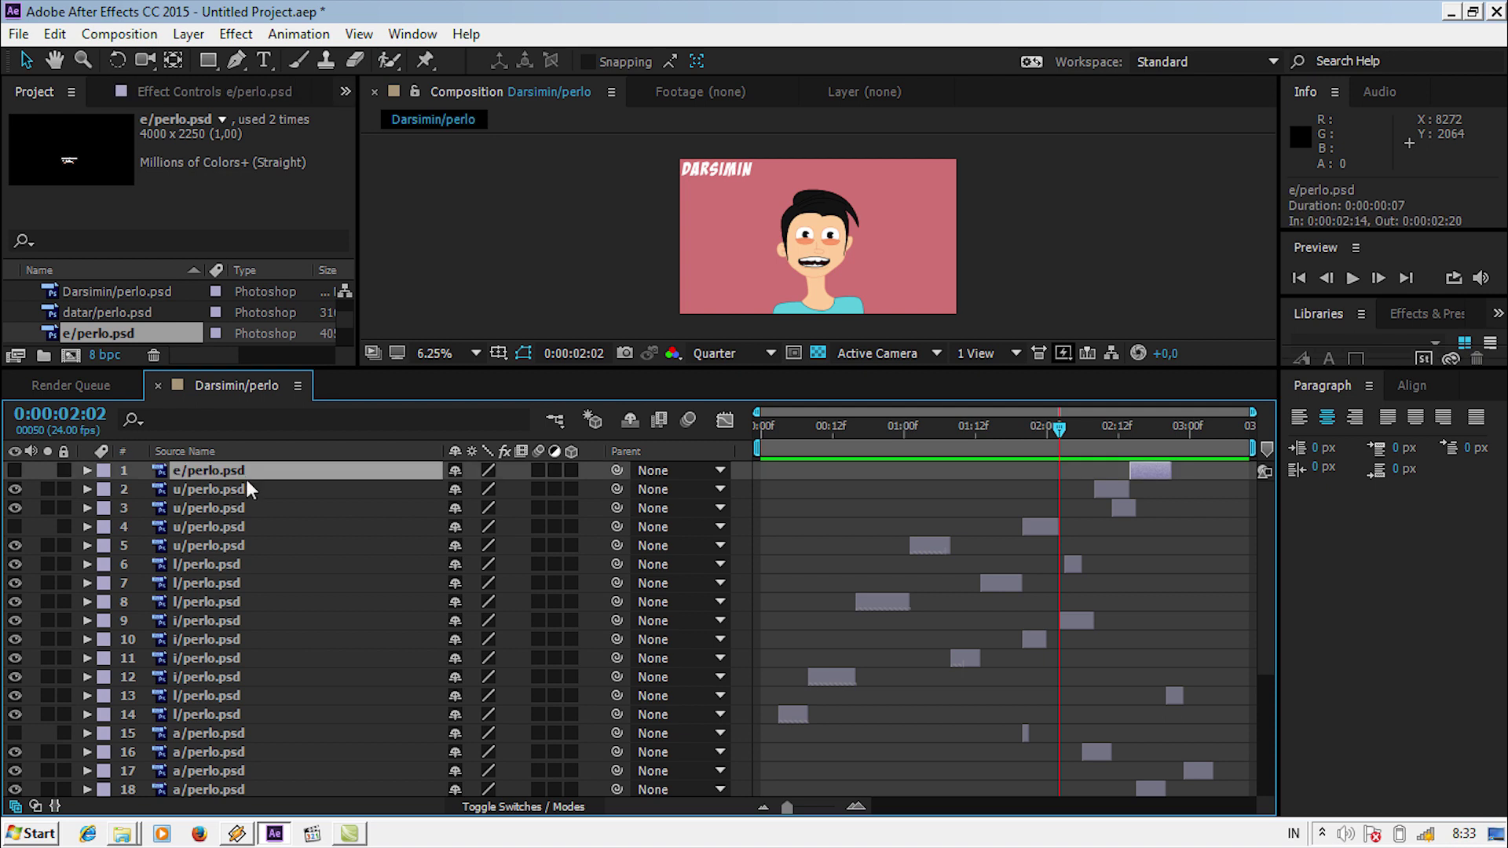
key("Delete")
Show layer 3's u/perlo.psd mouth again around 1:20 and delete the i/perlo.psd layer 9
left_click(770, 439)
mouse_move(816, 443)
left_mouse_down()
mouse_move(1081, 439)
mouse_move(1048, 440)
left_mouse_up()
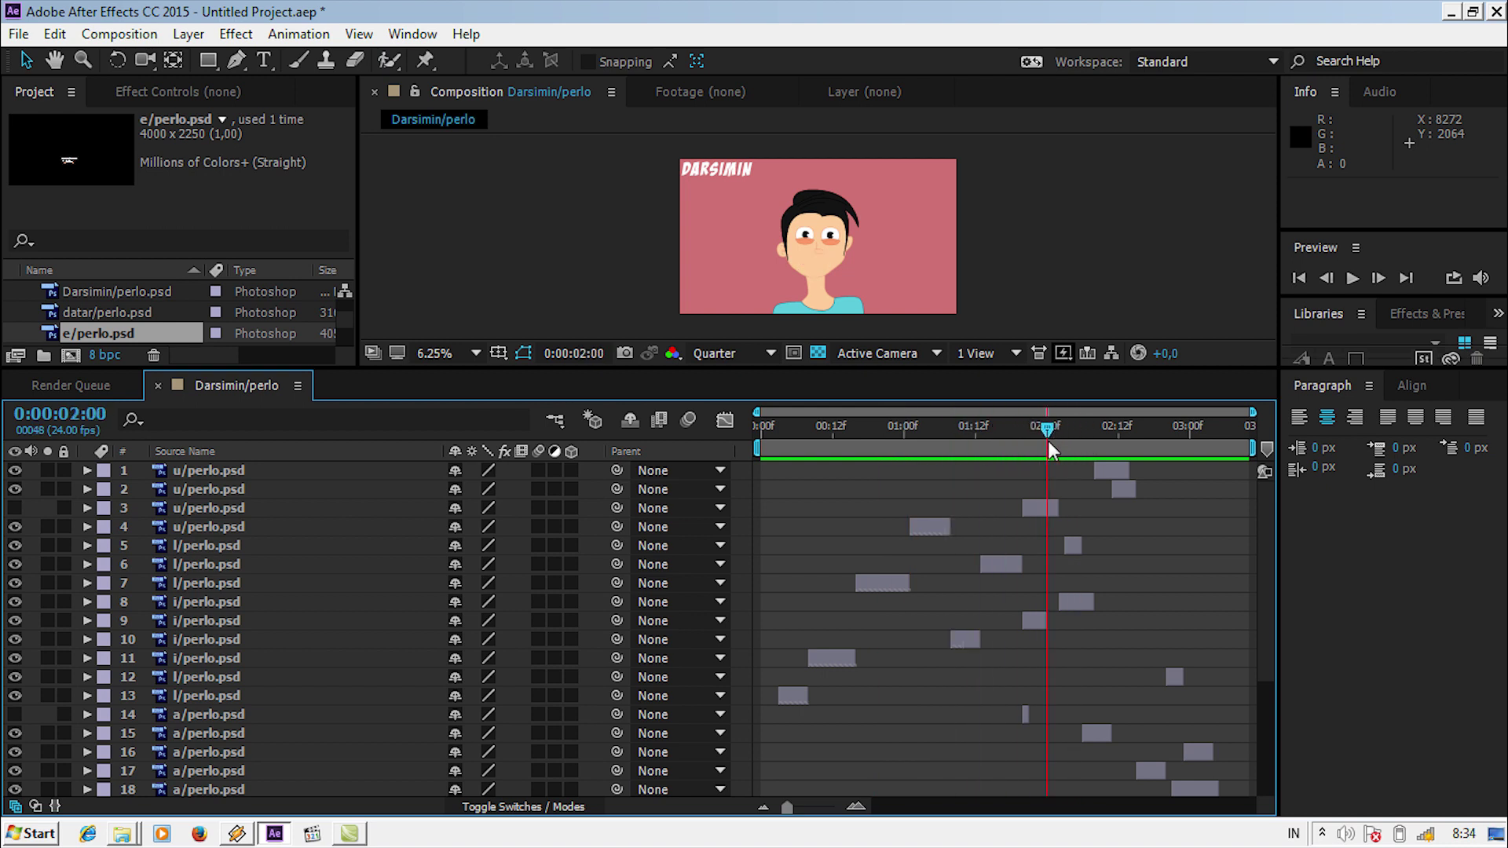
left_click(263, 509)
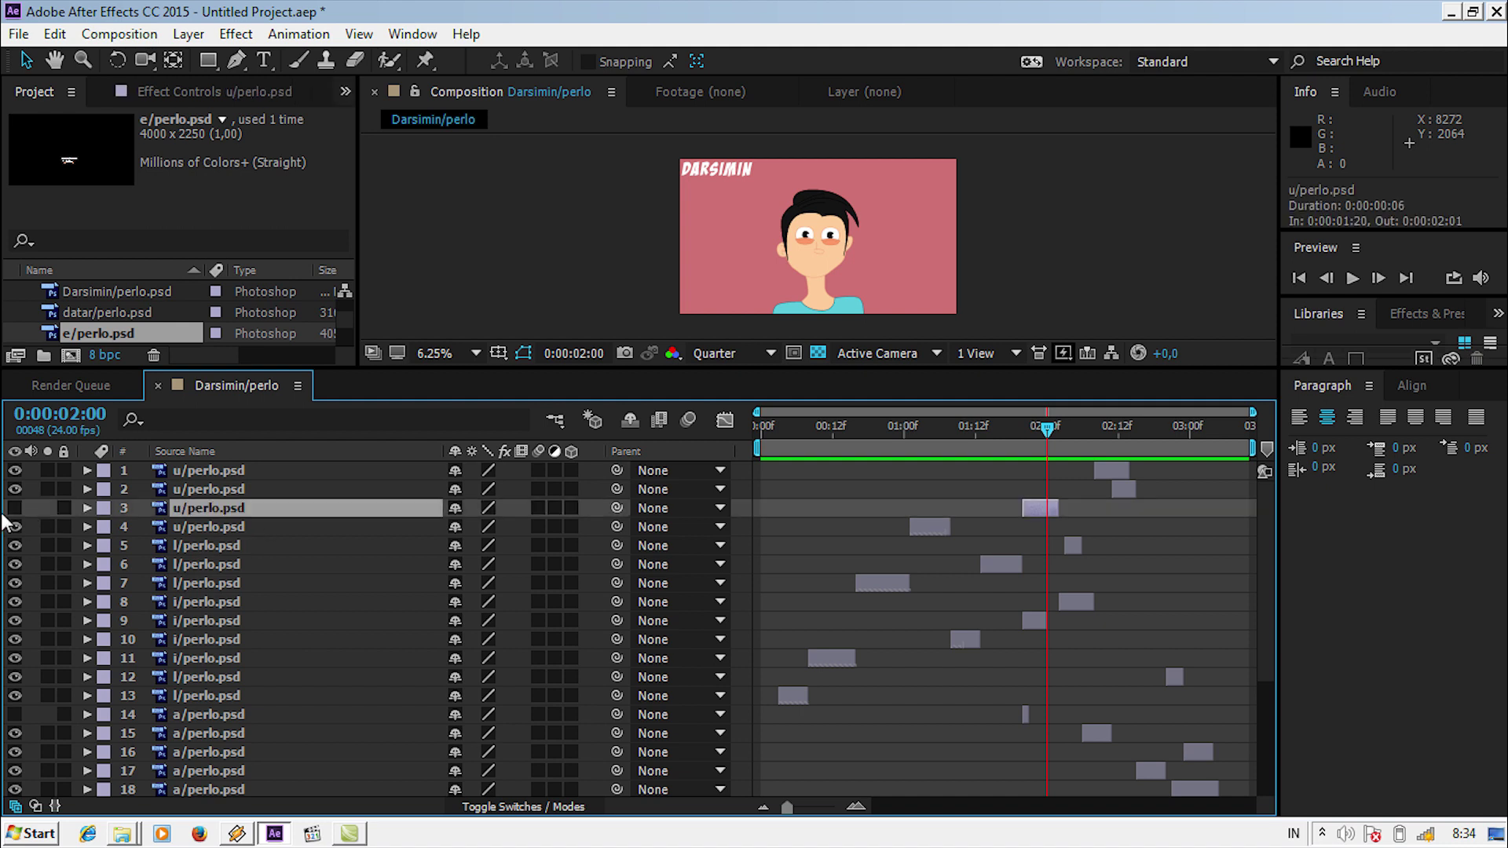
left_click(15, 508)
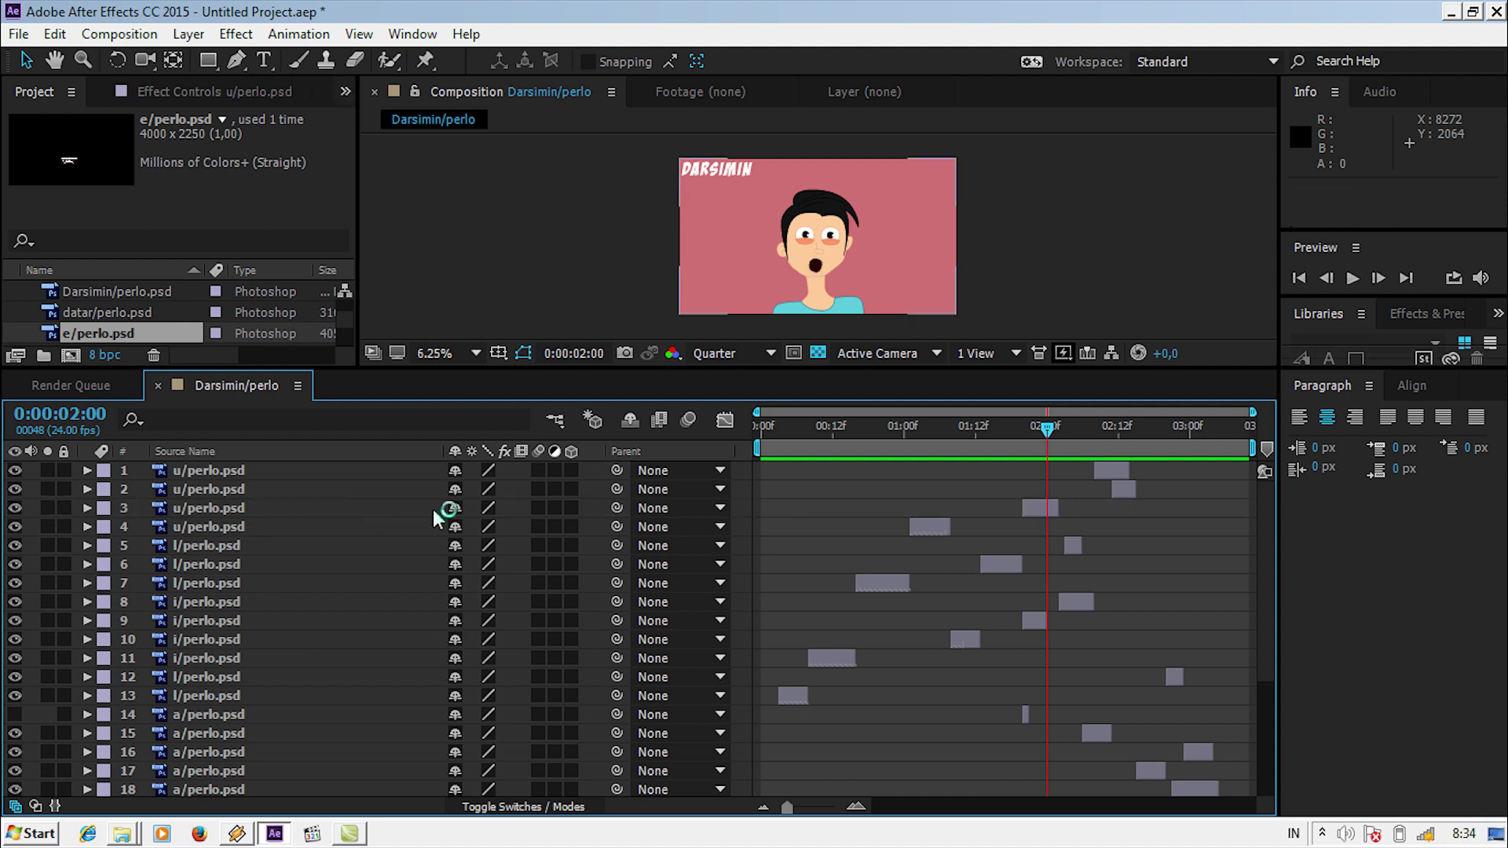
left_click_drag(1048, 434, 1032, 427)
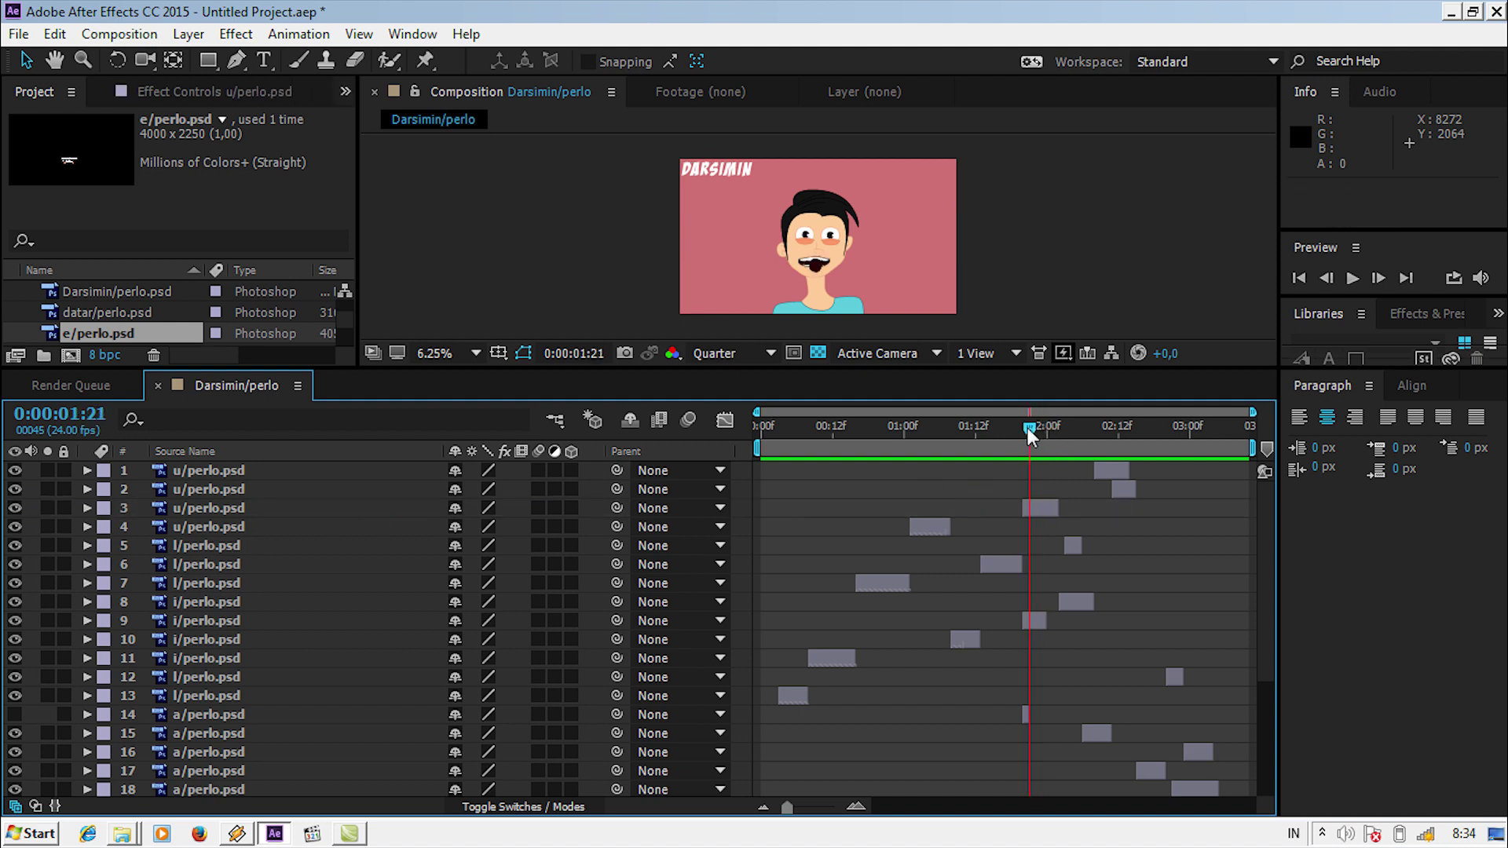
left_click(259, 622)
key("Delete")
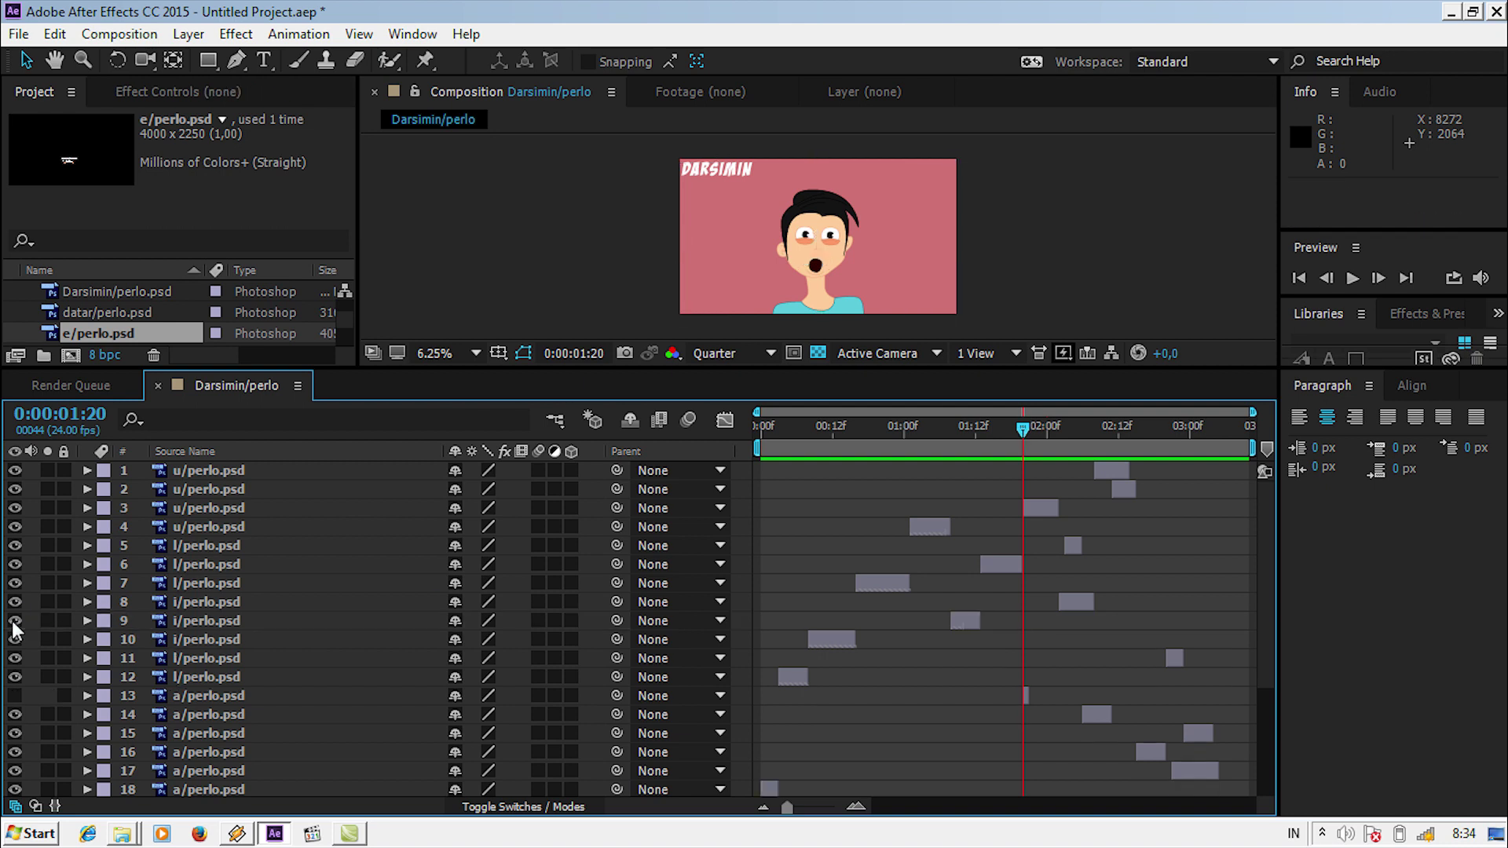
Delete the top u/perlo.psd layer after checking the mouth around 2:05–2:09
left_click(1060, 428)
left_click_drag(1095, 431, 1108, 430)
left_click(270, 471)
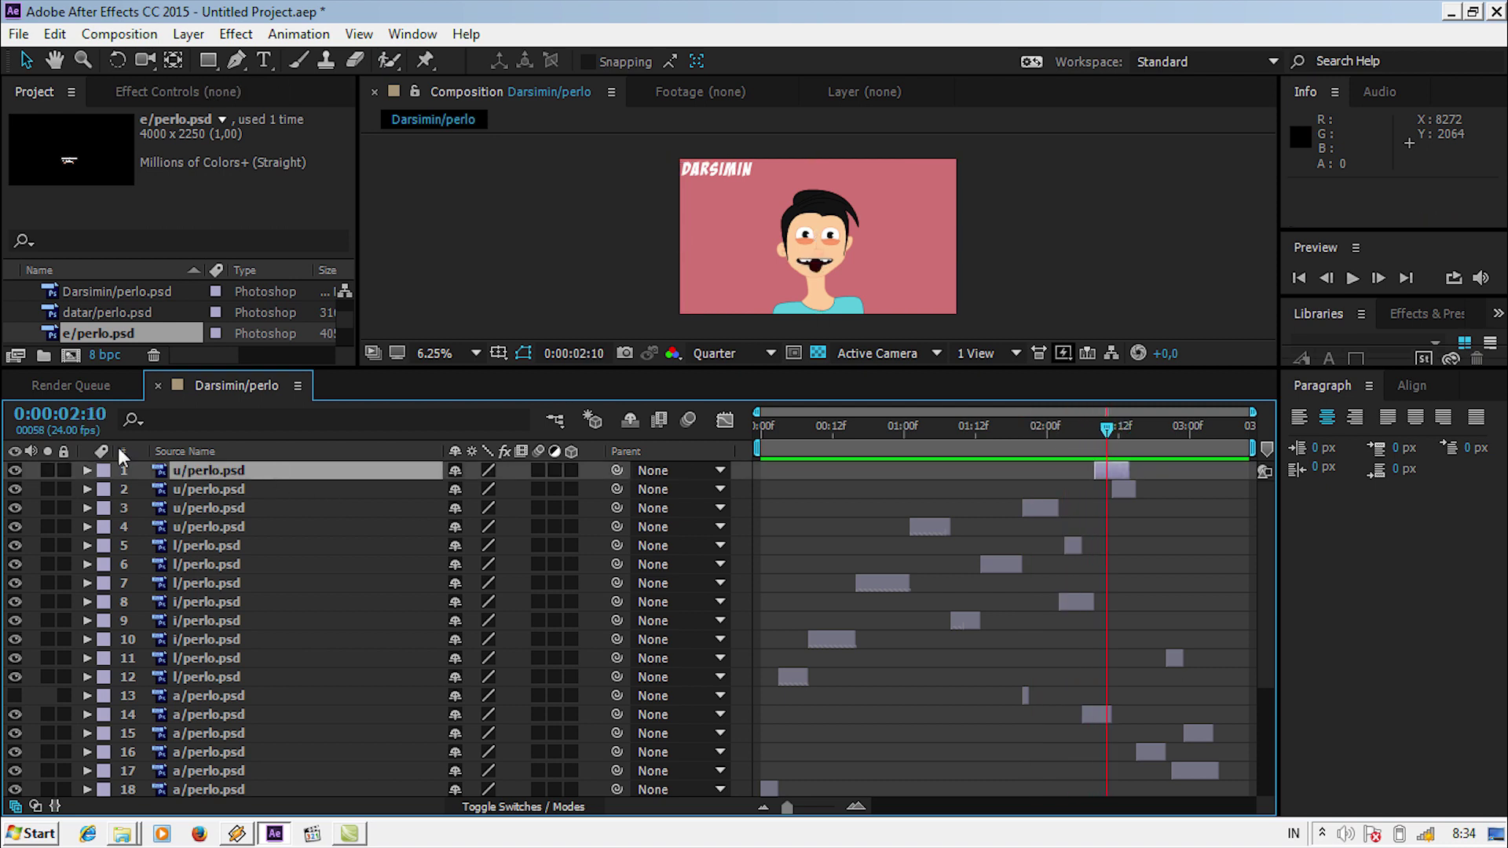
key("Delete")
mouse_move(1097, 433)
left_mouse_down()
mouse_move(1070, 423)
mouse_move(1253, 422)
left_mouse_up()
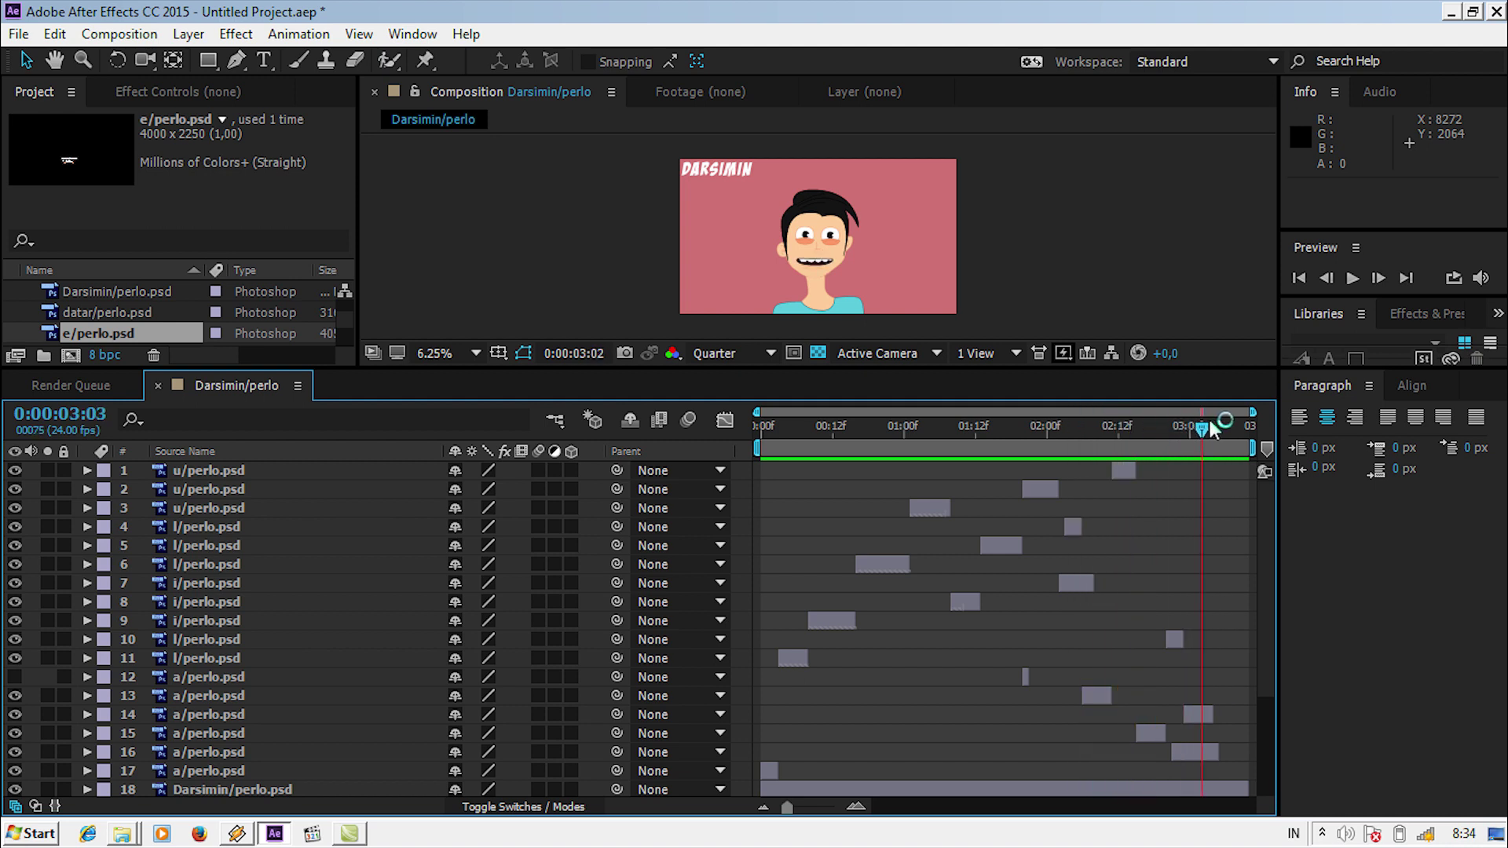
Replay the revised lip-sync from the start, park the playhead at 3:05, and enlarge the Project list
left_click_drag(1146, 428, 766, 474)
left_click(1359, 276)
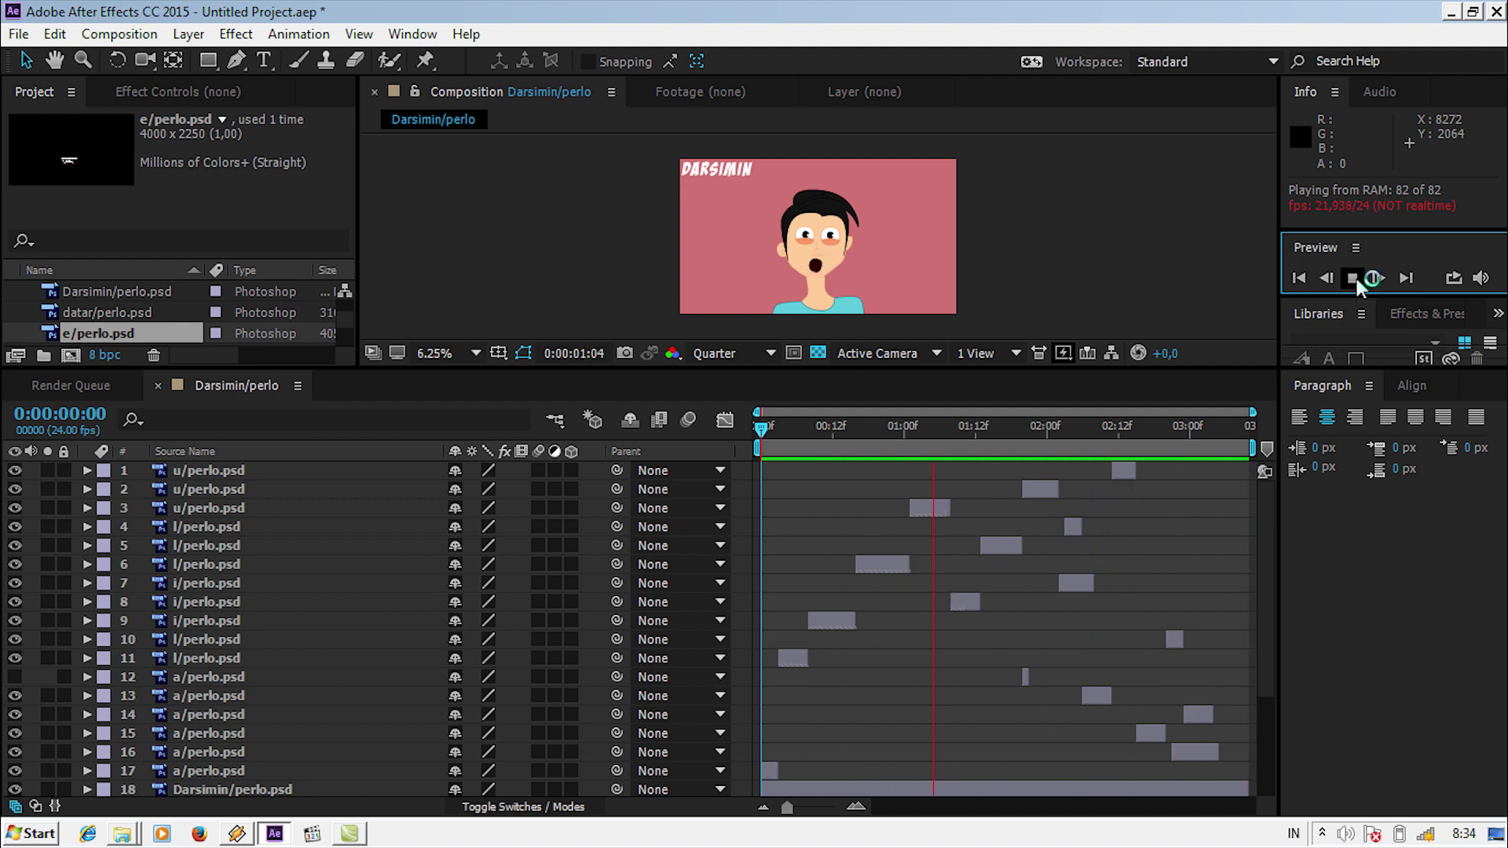
left_click(1354, 275)
left_click(1178, 424)
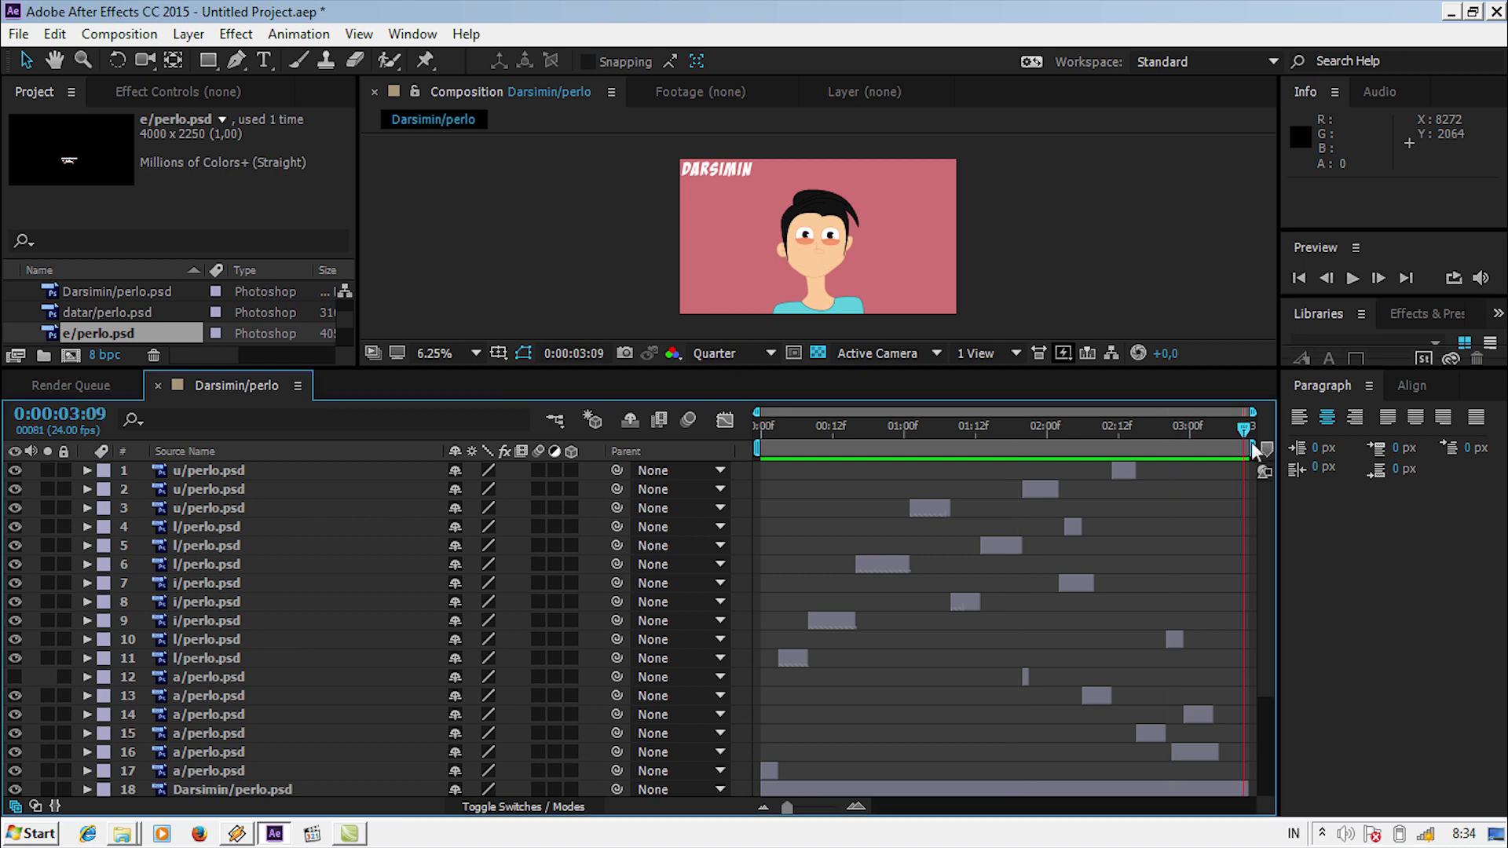
left_click_drag(1226, 426, 1219, 422)
left_click_drag(990, 367, 970, 556)
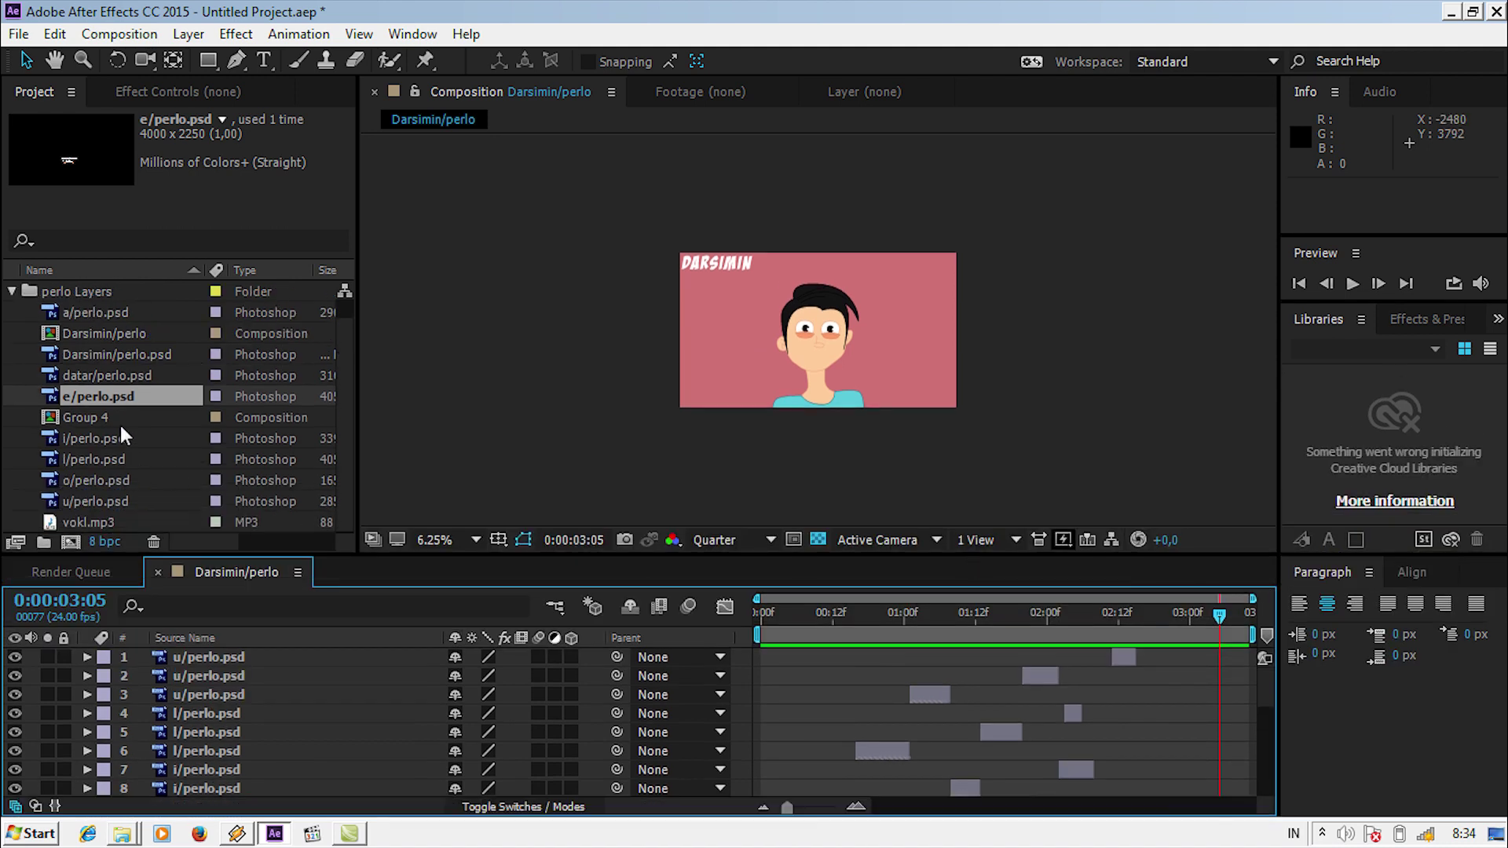
Add datar/perlo.psd as the top layer, trim its in-point to 3:05, and return to 0:00
left_click(127, 377)
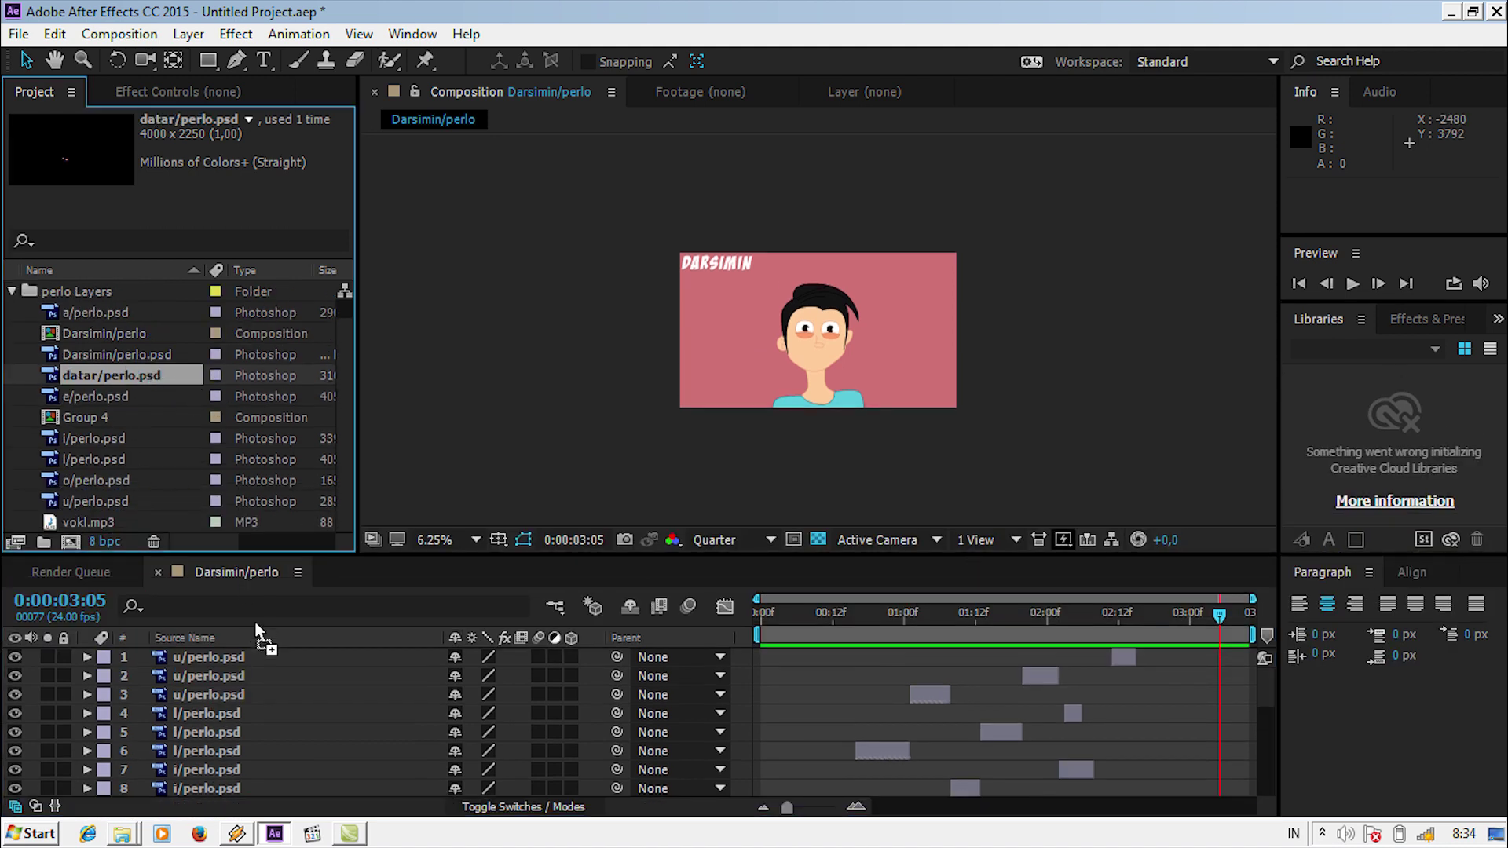
left_click_drag(256, 622, 270, 652)
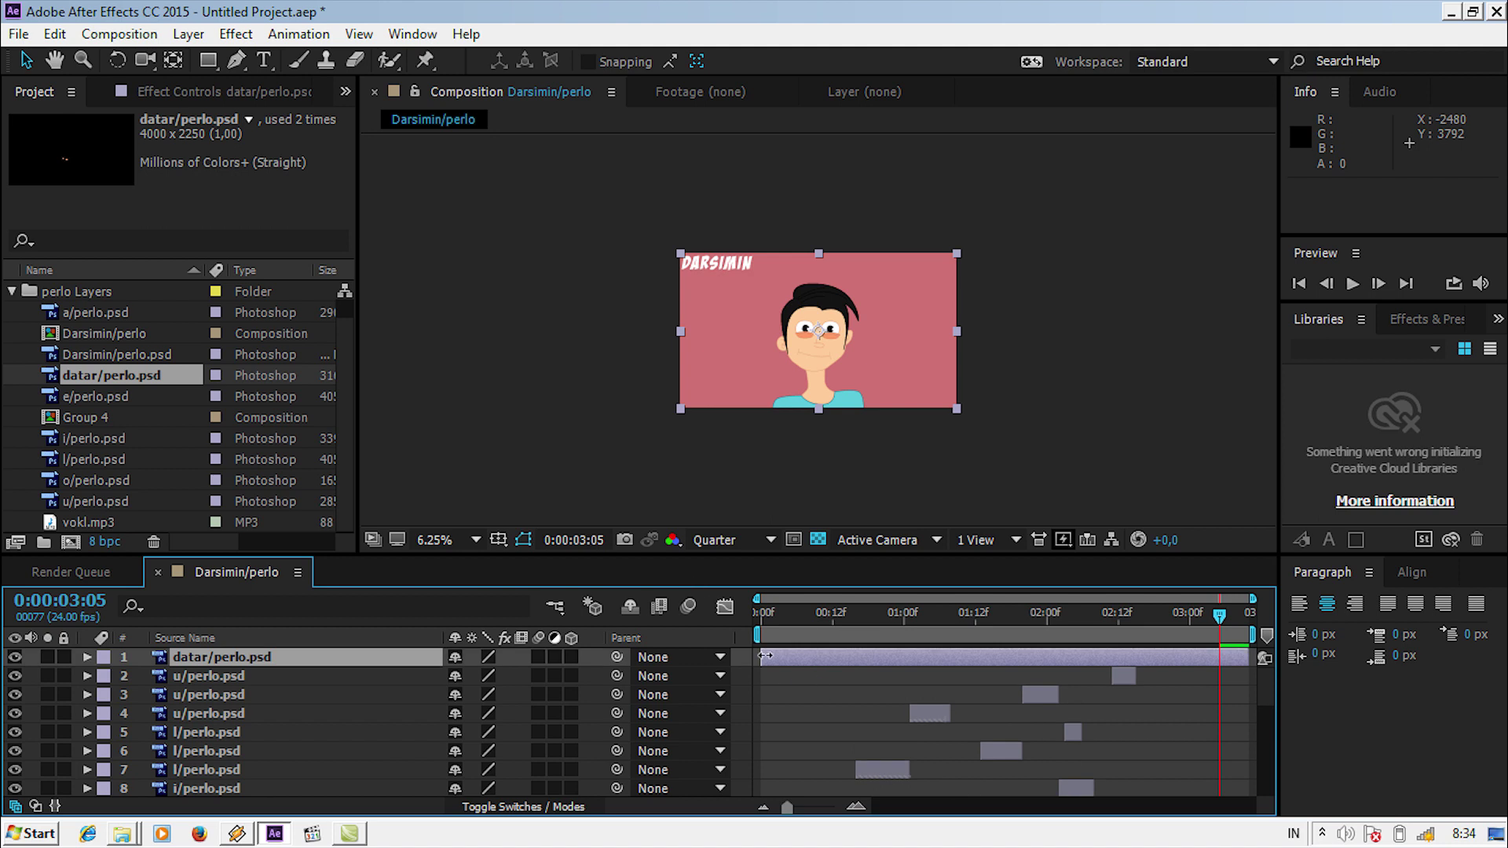
left_click_drag(765, 656, 1221, 662)
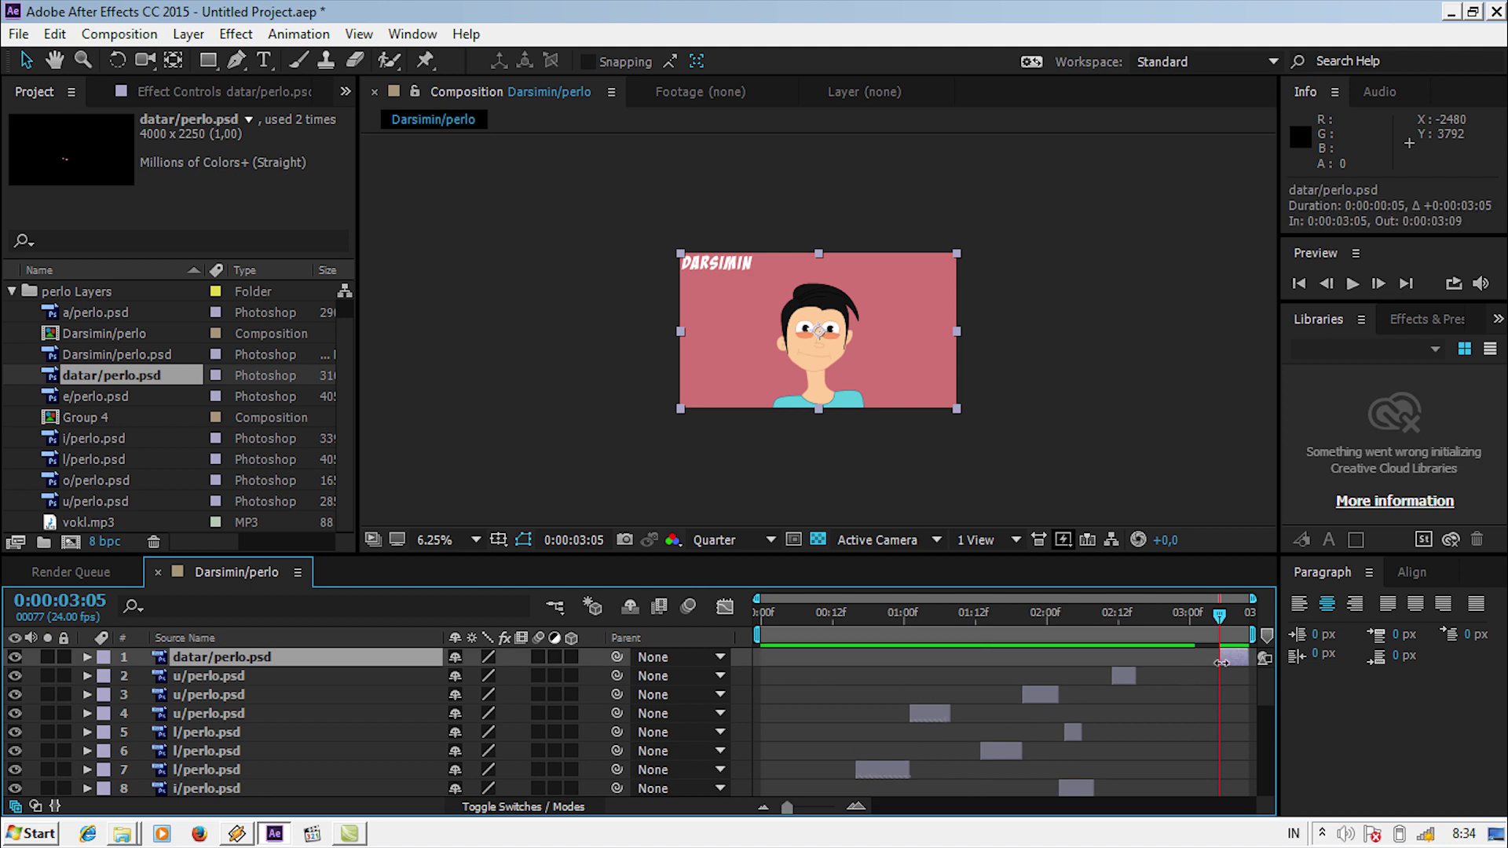
left_click_drag(1219, 616, 631, 617)
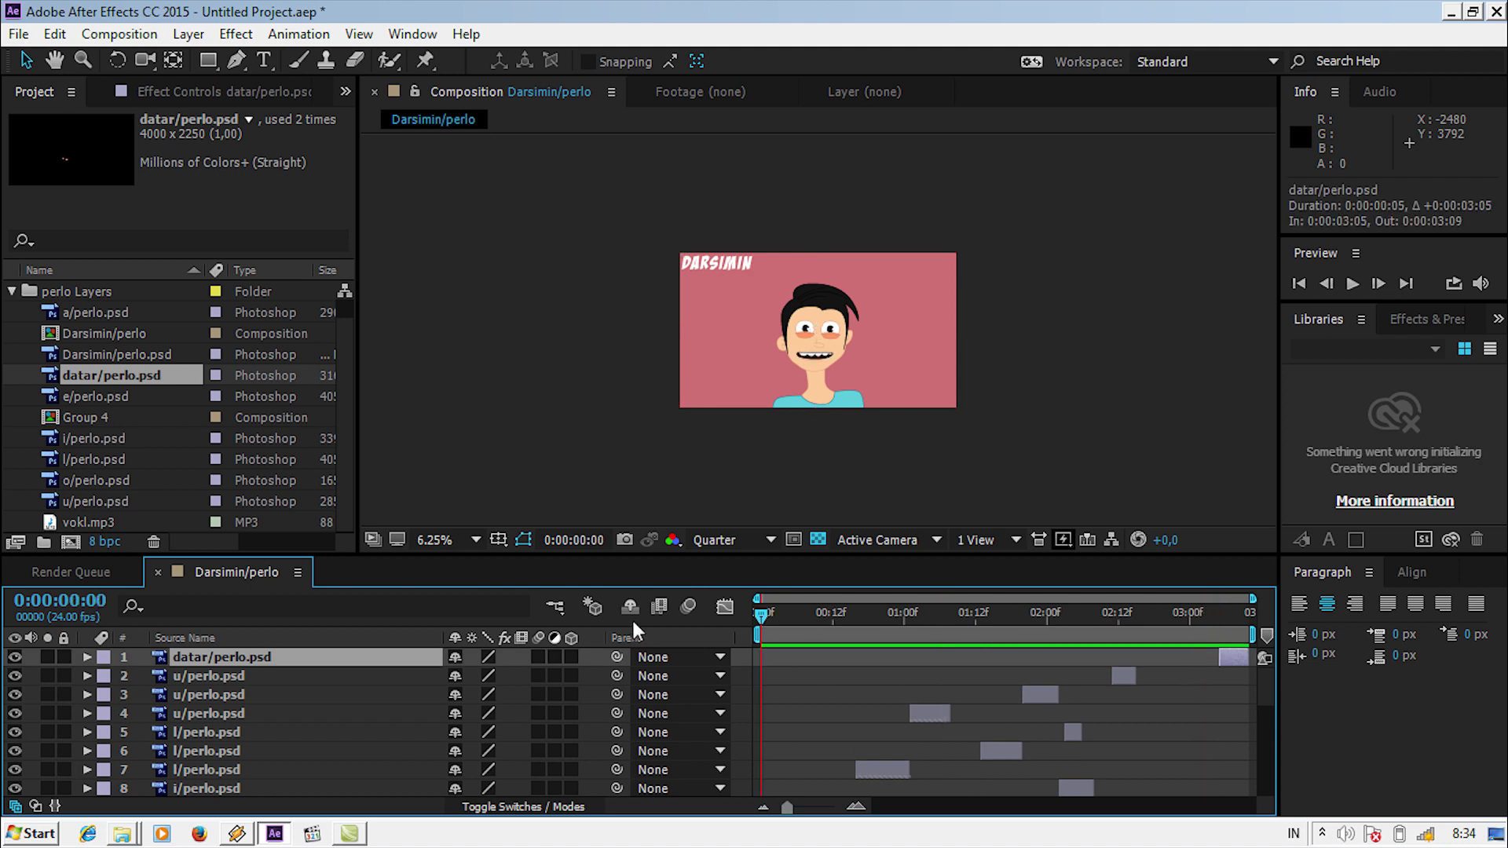
Play the final lip-sync RAM preview at 24 fps and stop it at 0:00:01:06
left_click(1351, 284)
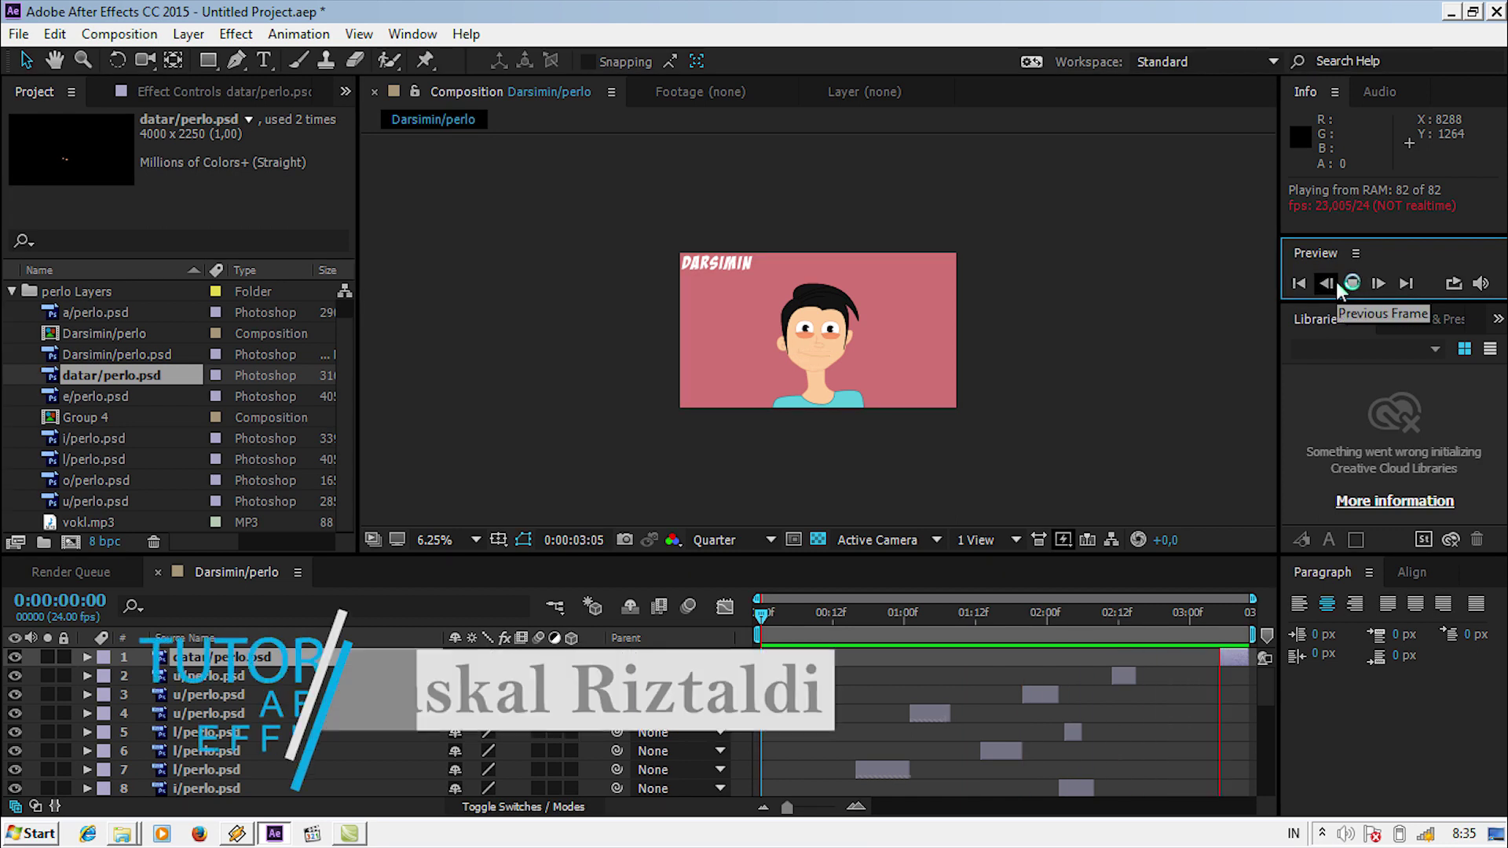
left_click(1341, 280)
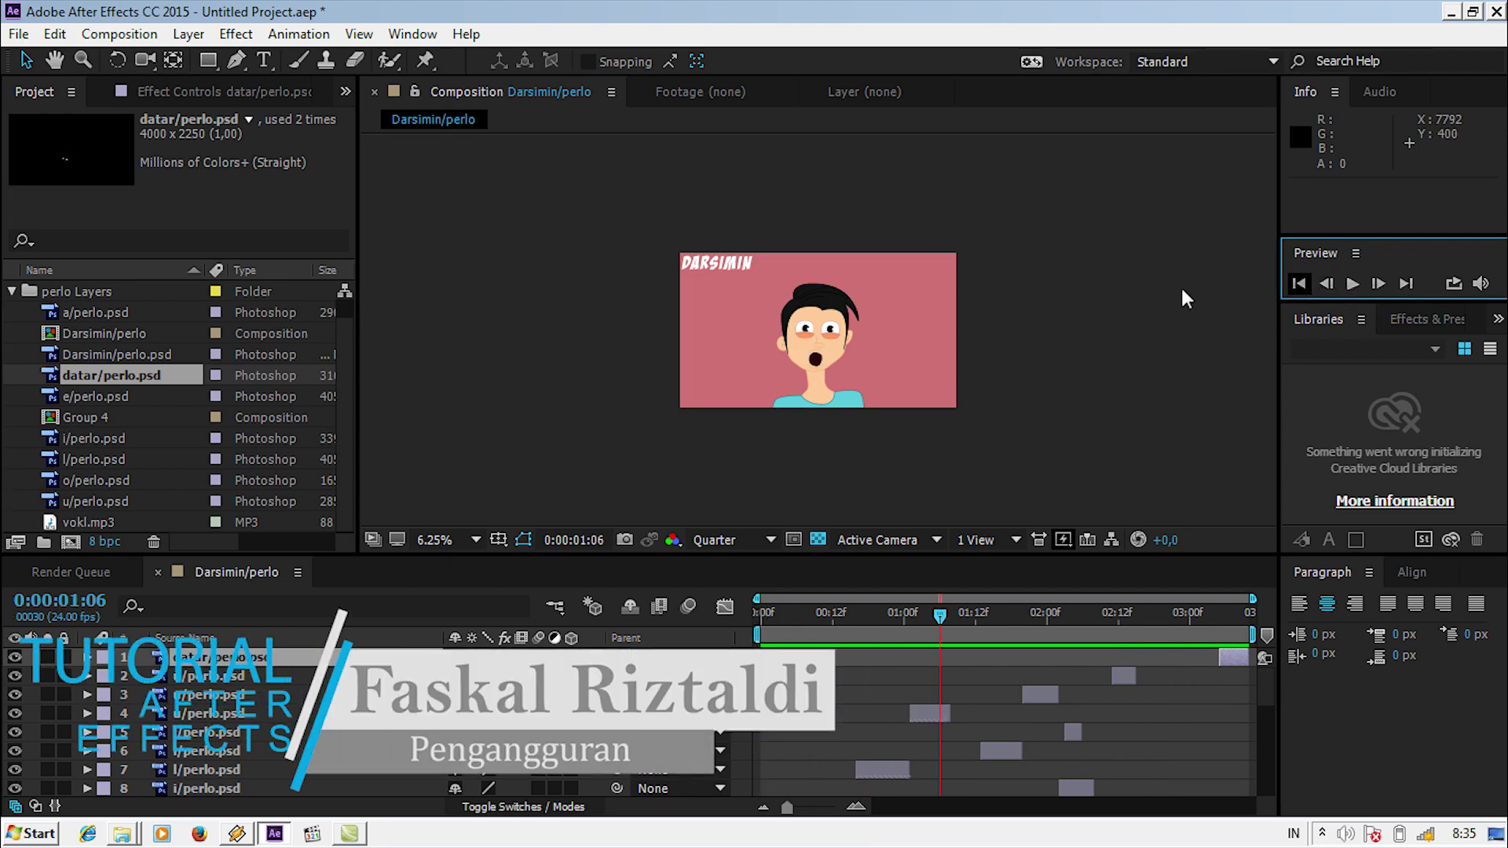